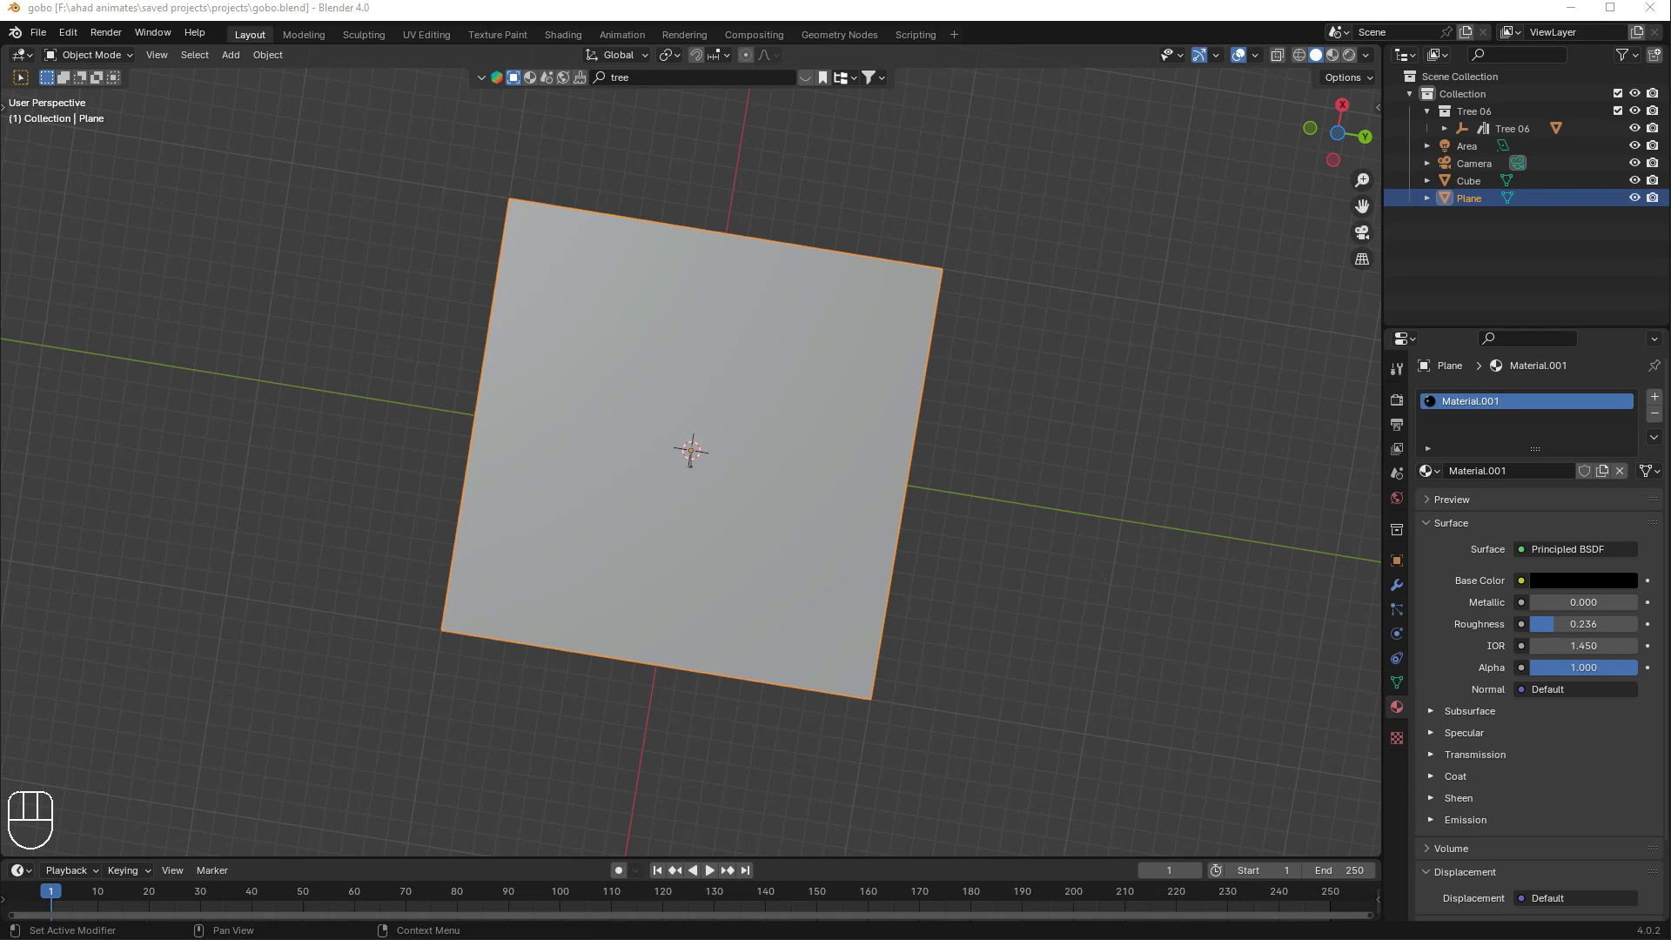
# - Examine the finished scene's setup by viewing it from the side and selecting the tree, camera, cube and plane in turn
pyautogui.moveTo(880, 431); pyautogui.dragTo(737, 183, button='middle')
pyautogui.click(737, 183)
pyautogui.click(682, 488)
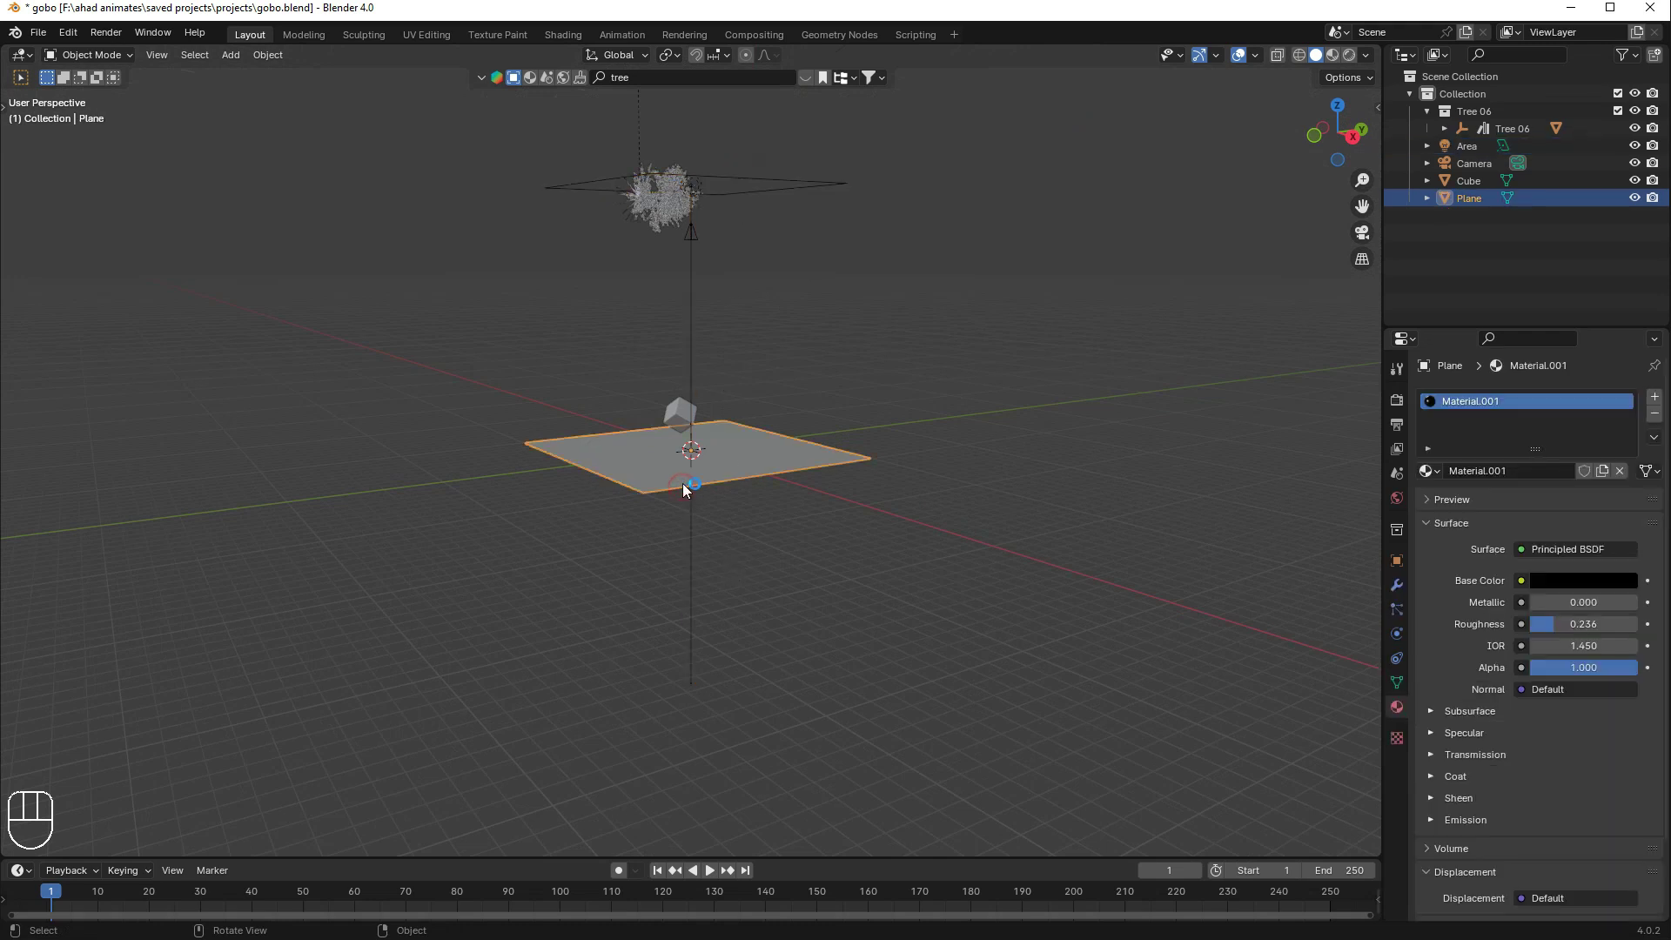
pyautogui.click(655, 206)
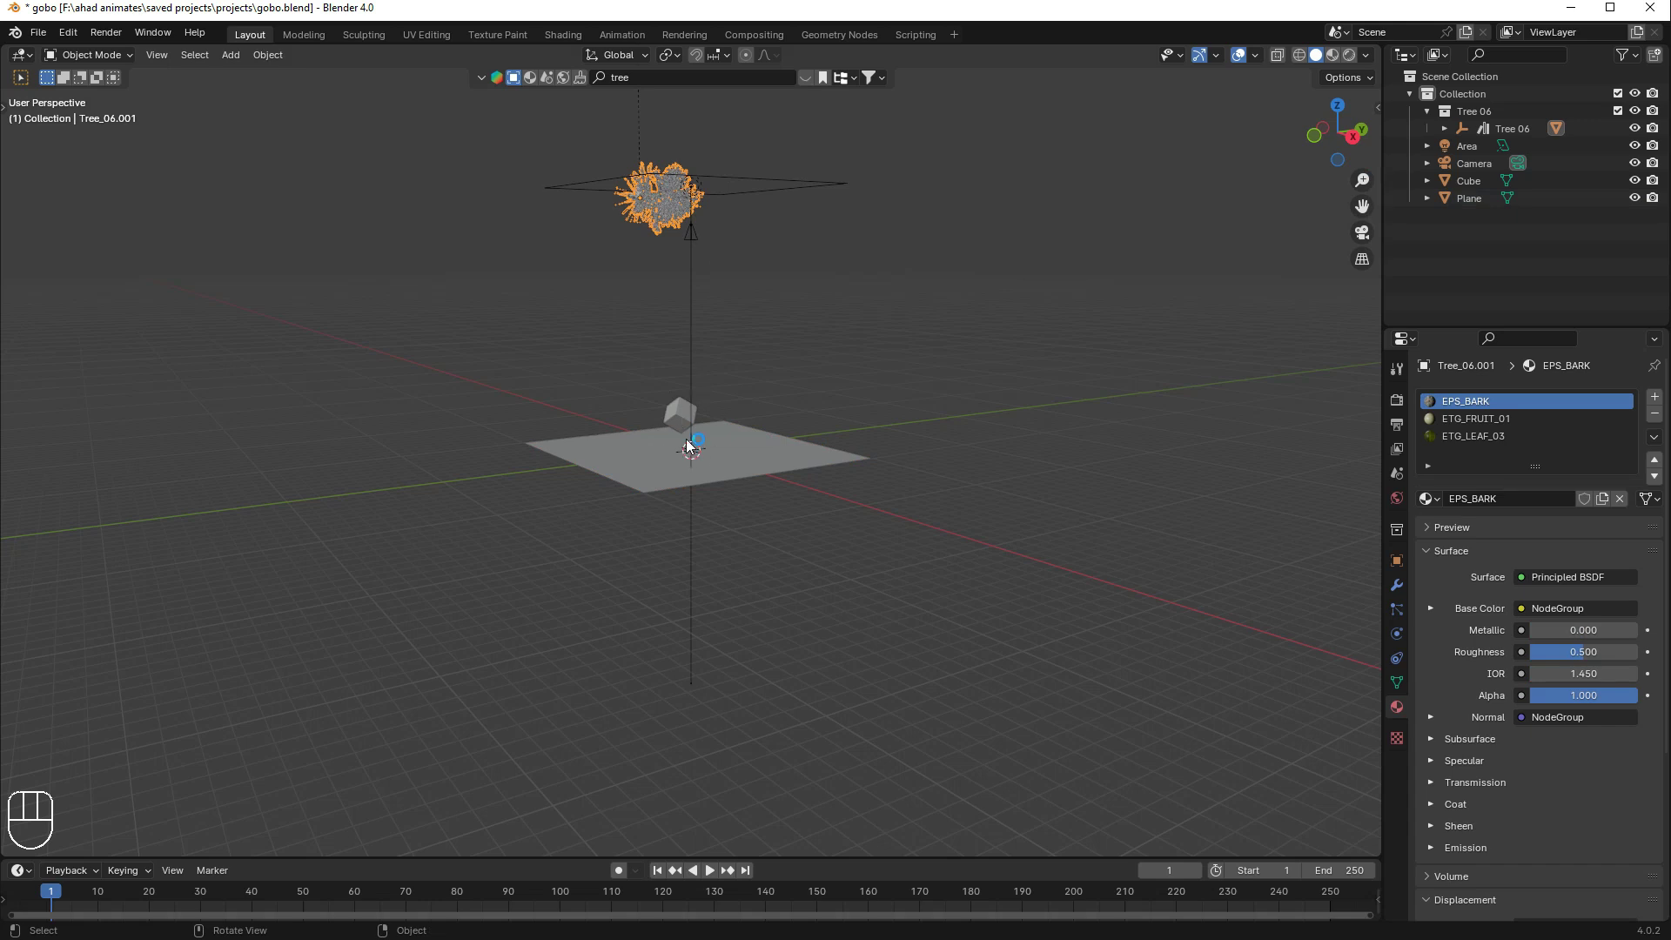
pyautogui.moveTo(687, 446); pyautogui.dragTo(742, 409, button='middle')
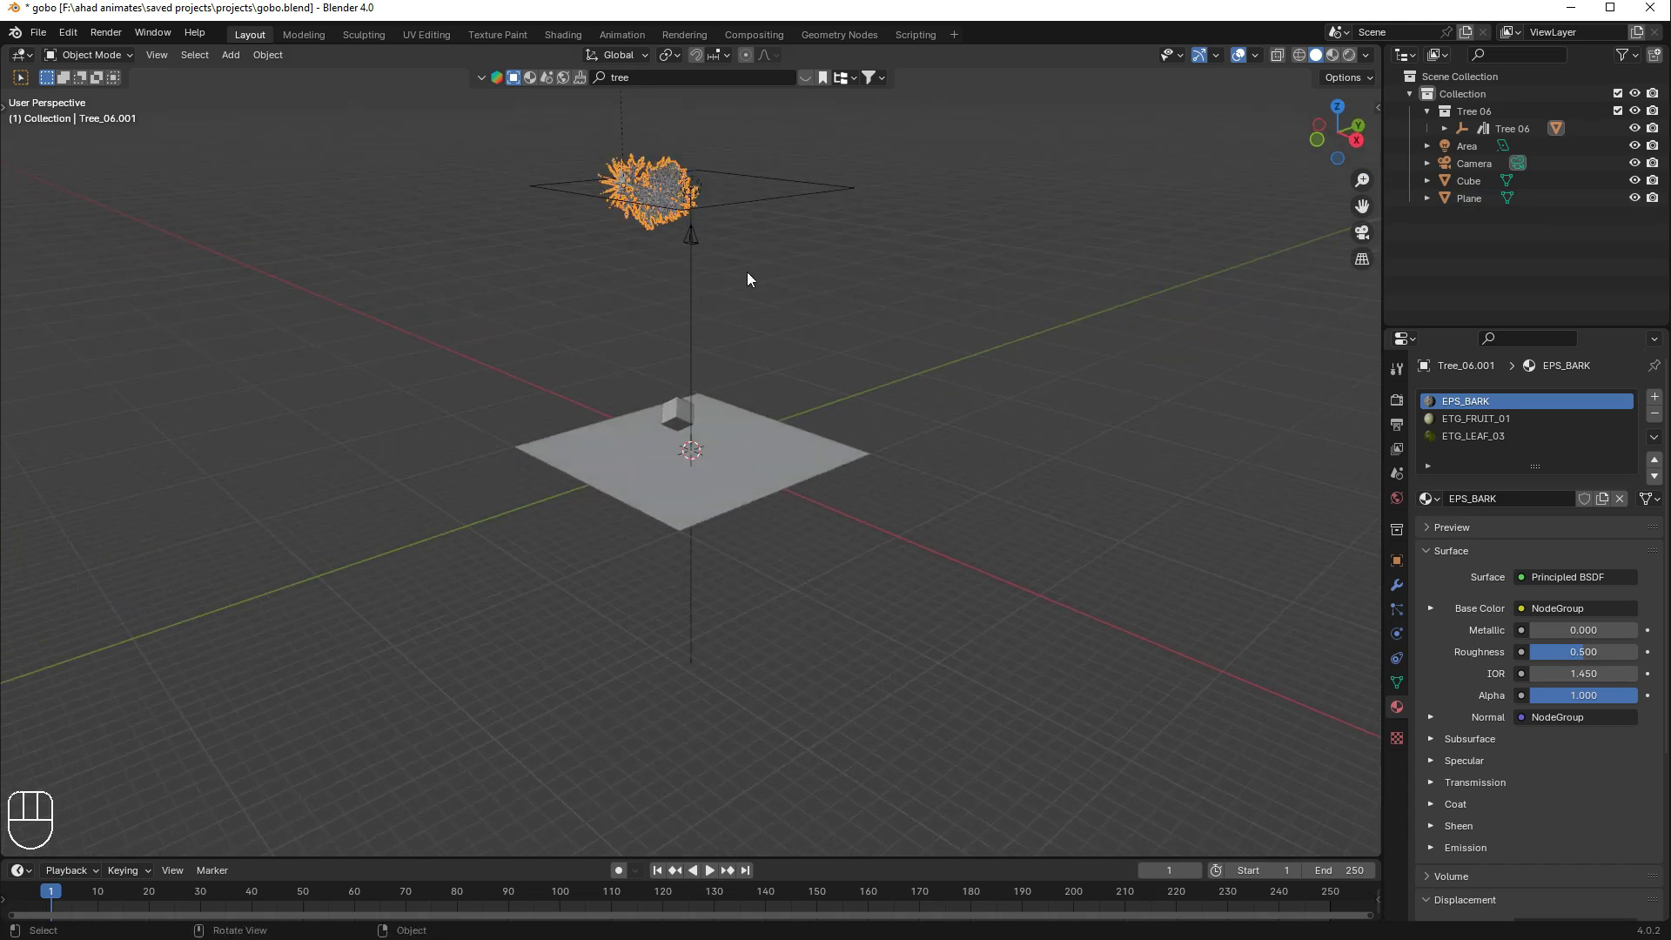
pyautogui.moveTo(746, 278)
pyautogui.mouseDown(button='middle')
pyautogui.moveTo(488, 276)
pyautogui.moveTo(749, 261)
pyautogui.mouseUp(button='middle')
pyautogui.click(680, 245)
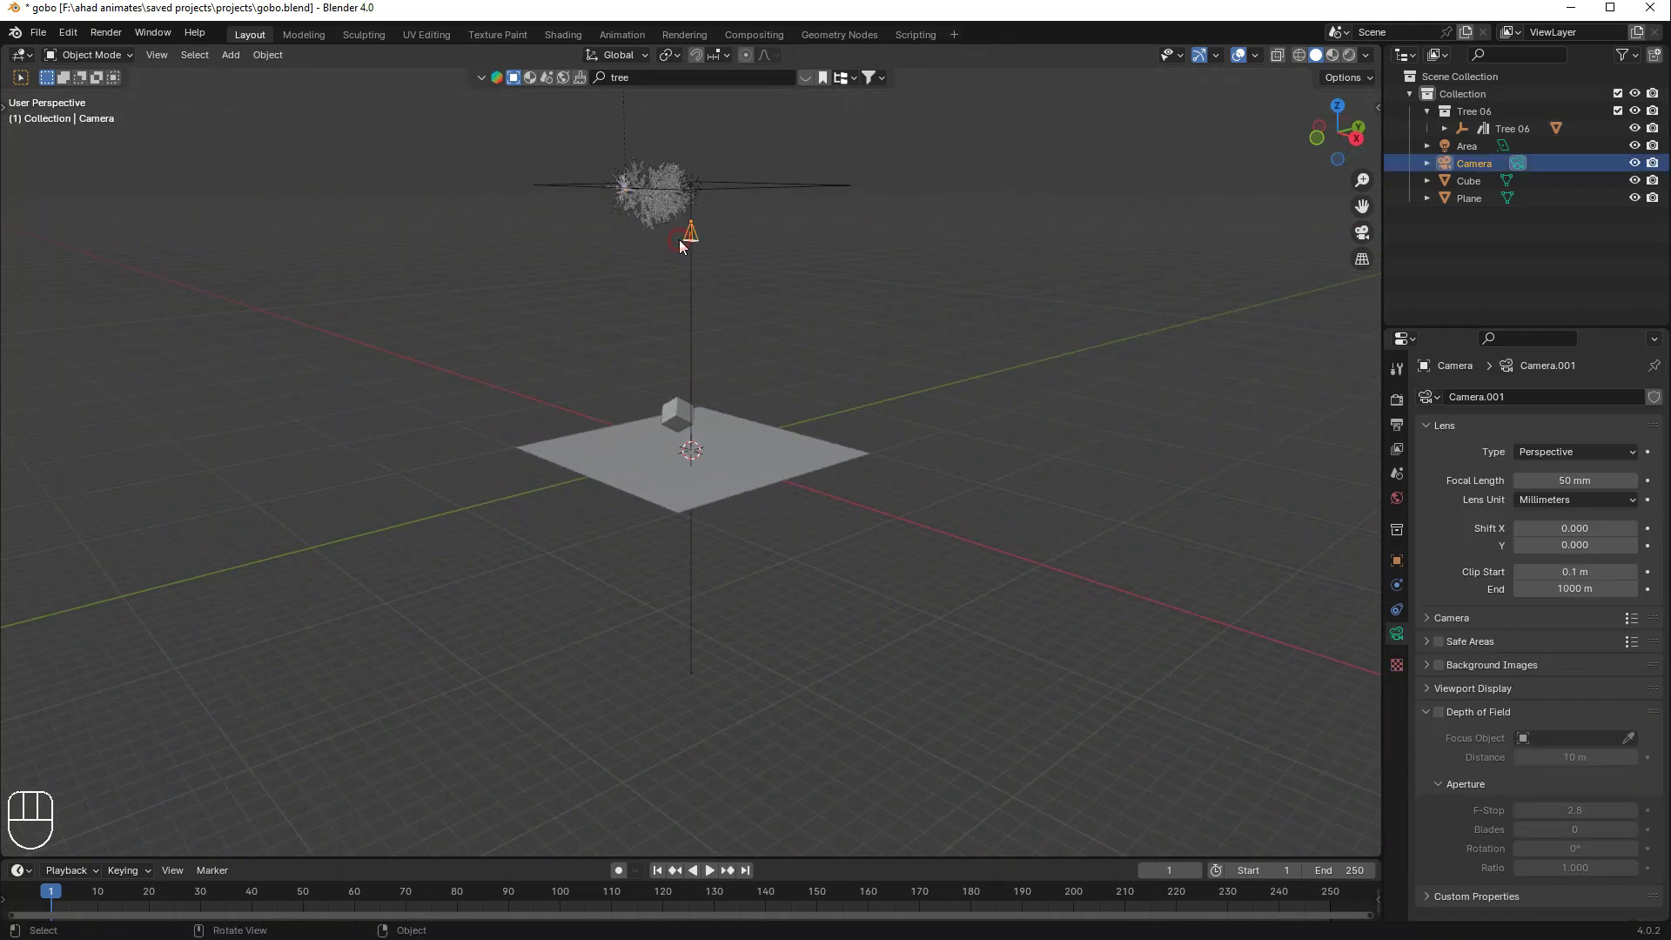
pyautogui.click(674, 413)
pyautogui.click(729, 494)
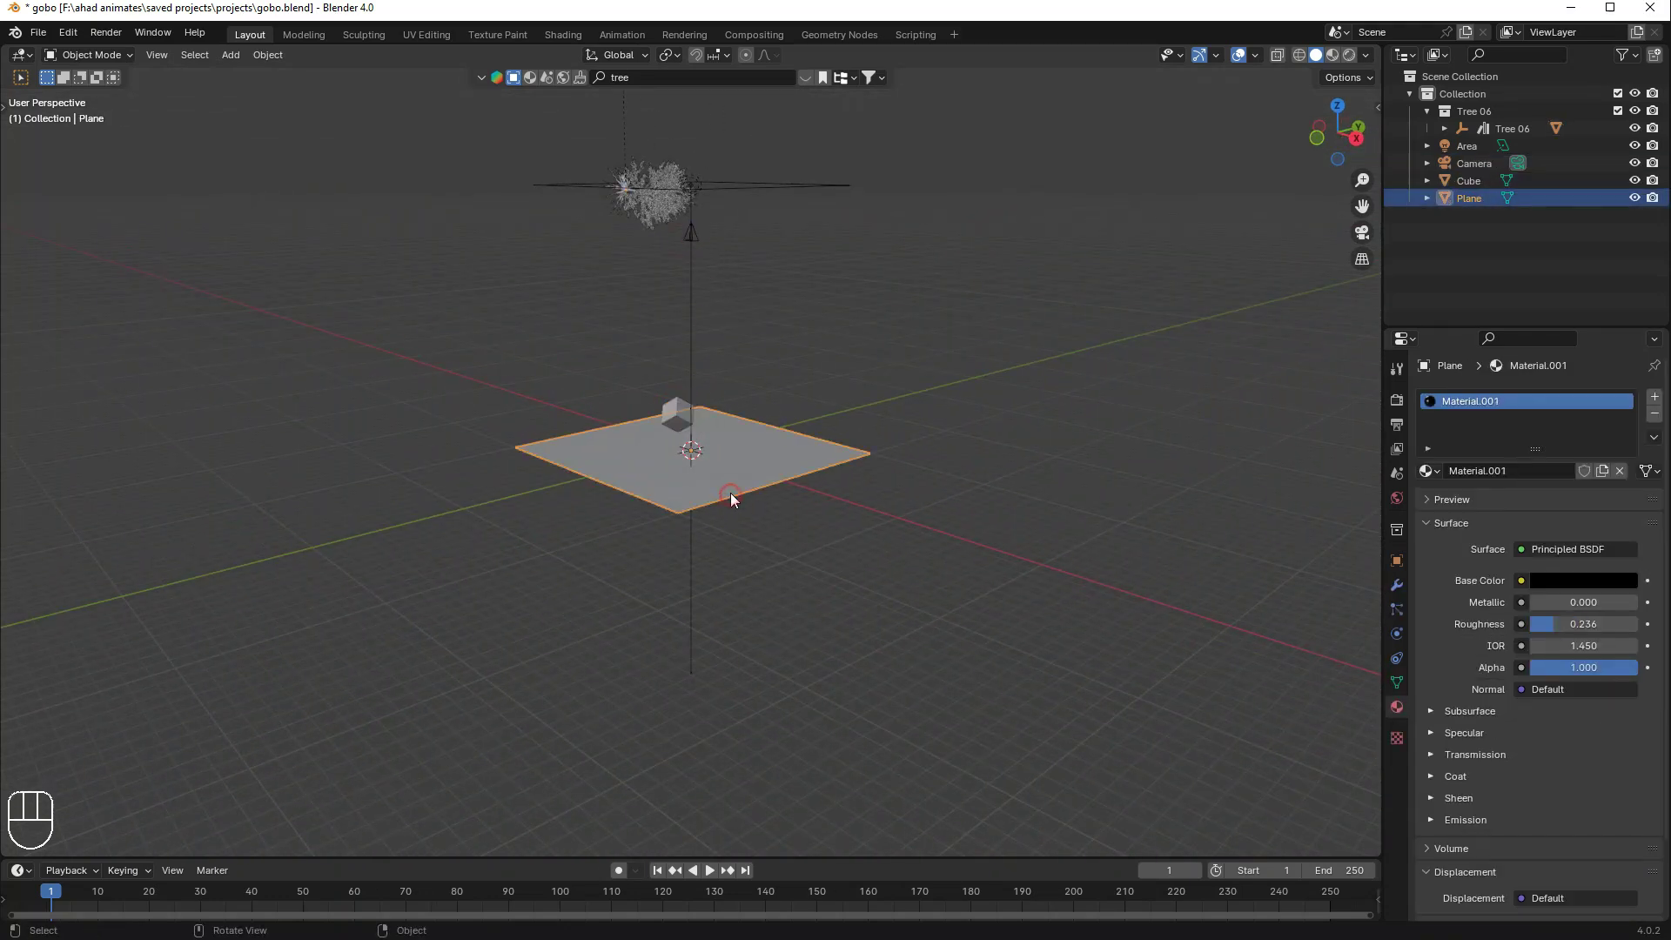
pyautogui.click(665, 191)
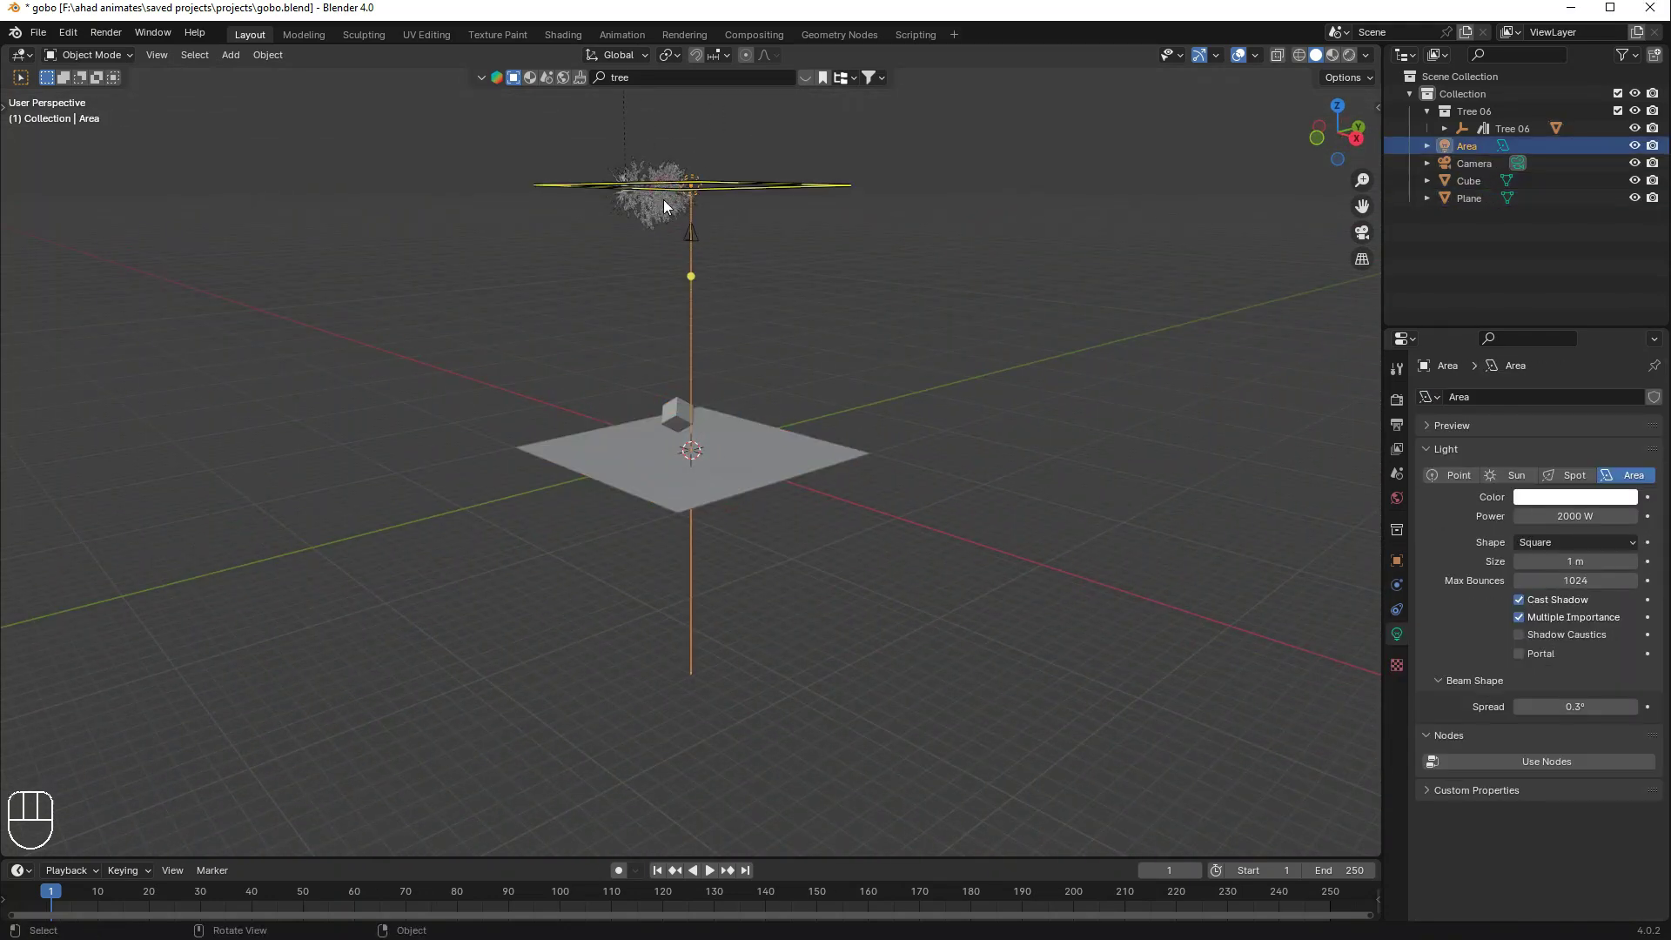
# - Save the file and preview the scene in rendered shading through the camera
pyautogui.click(1362, 232)
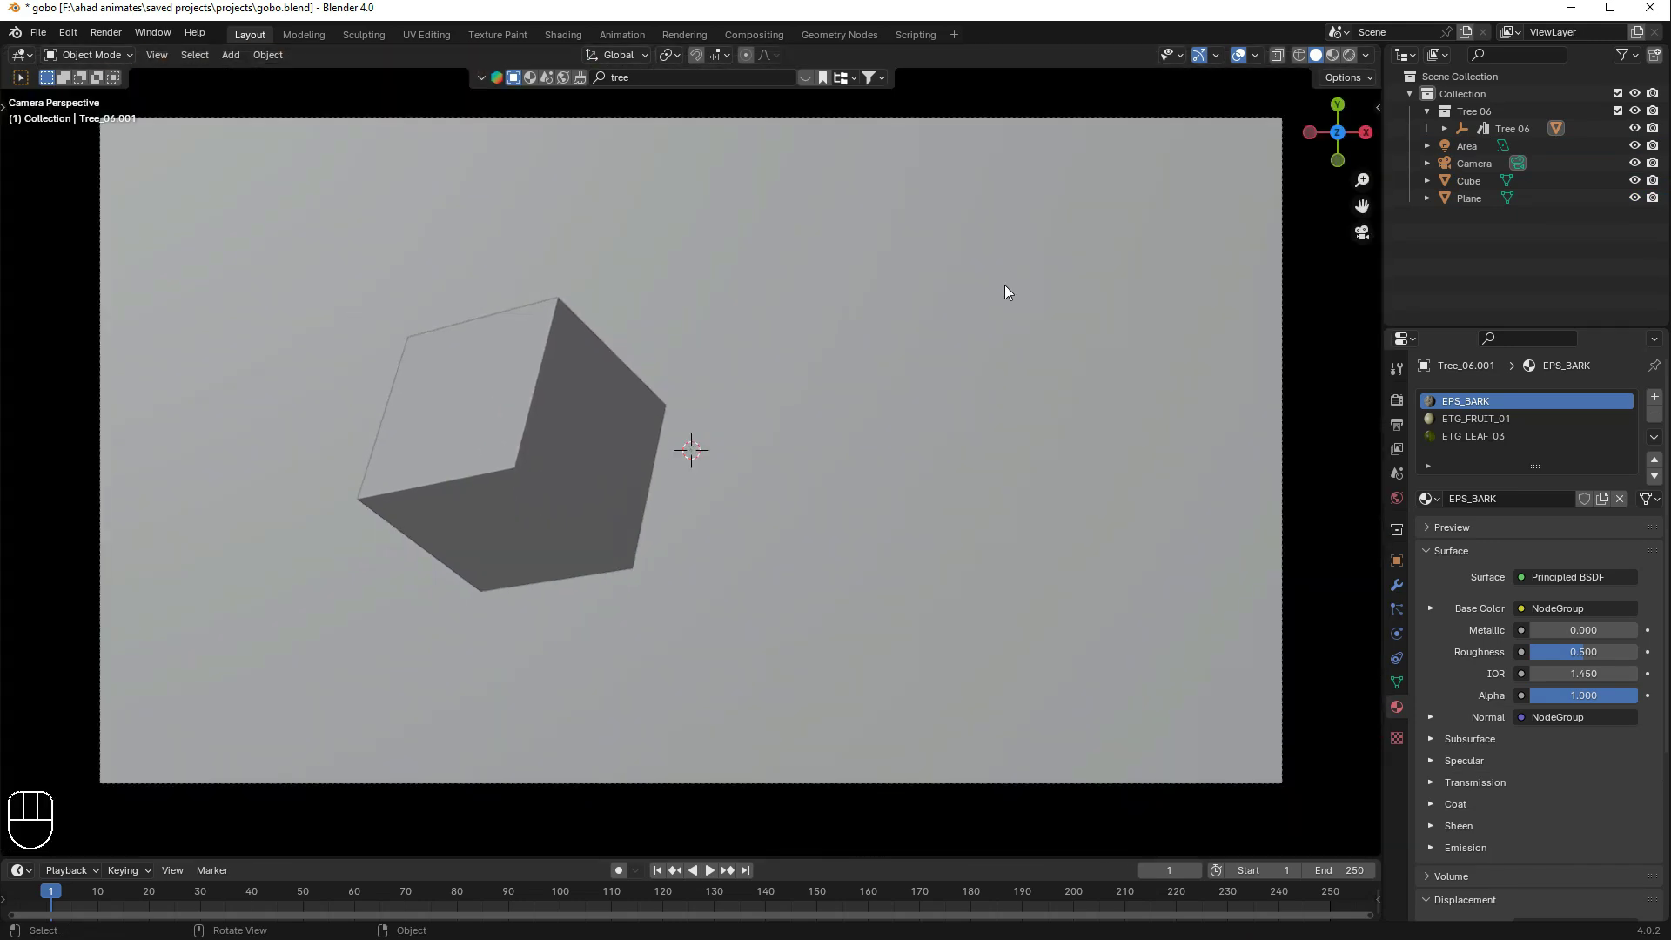
pyautogui.hotkey('ctrl', 's')
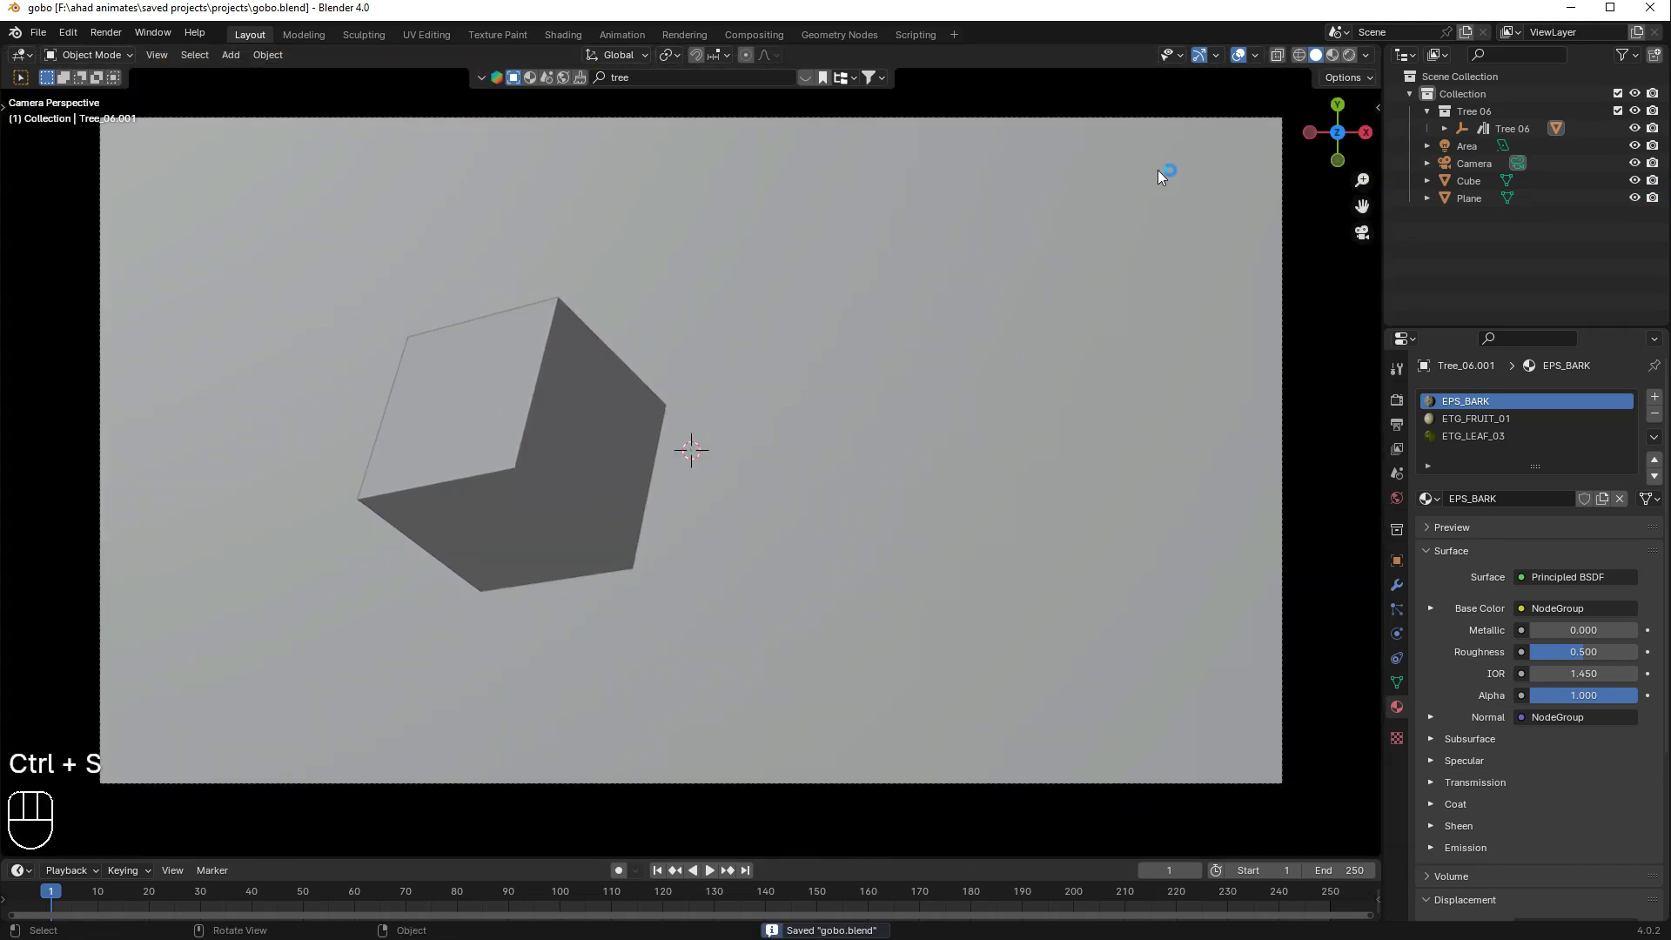
pyautogui.click(1349, 56)
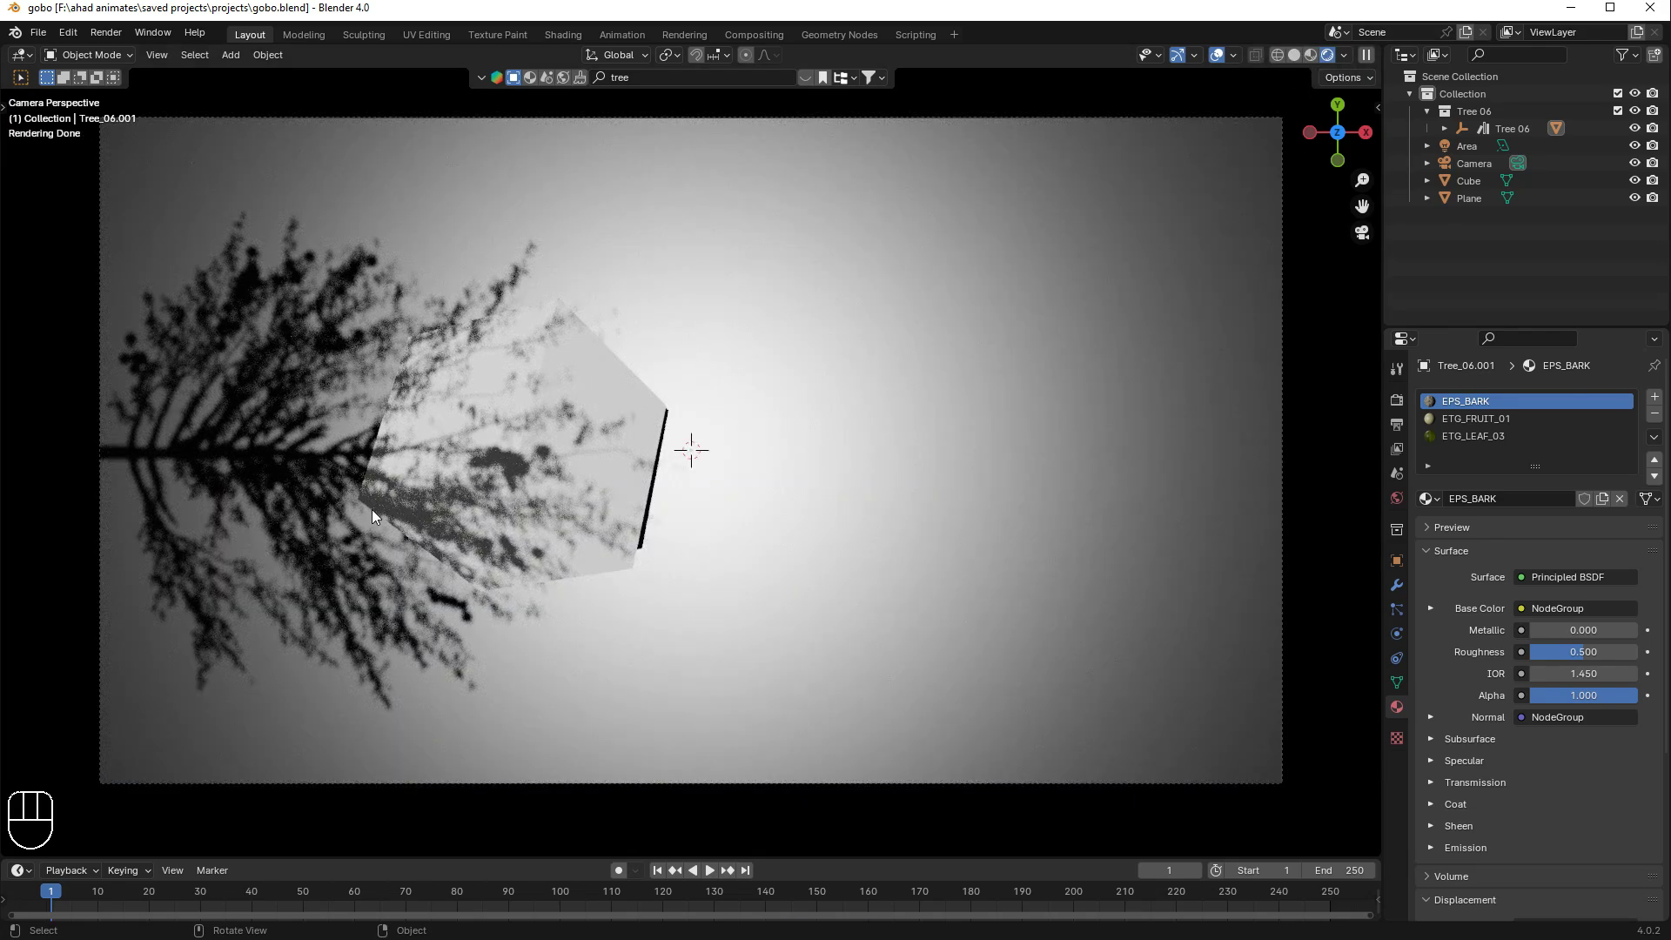
# - Examine the tree's shadow on the cube and plane through the camera and from other angles
pyautogui.scroll(-2, 352, 478)
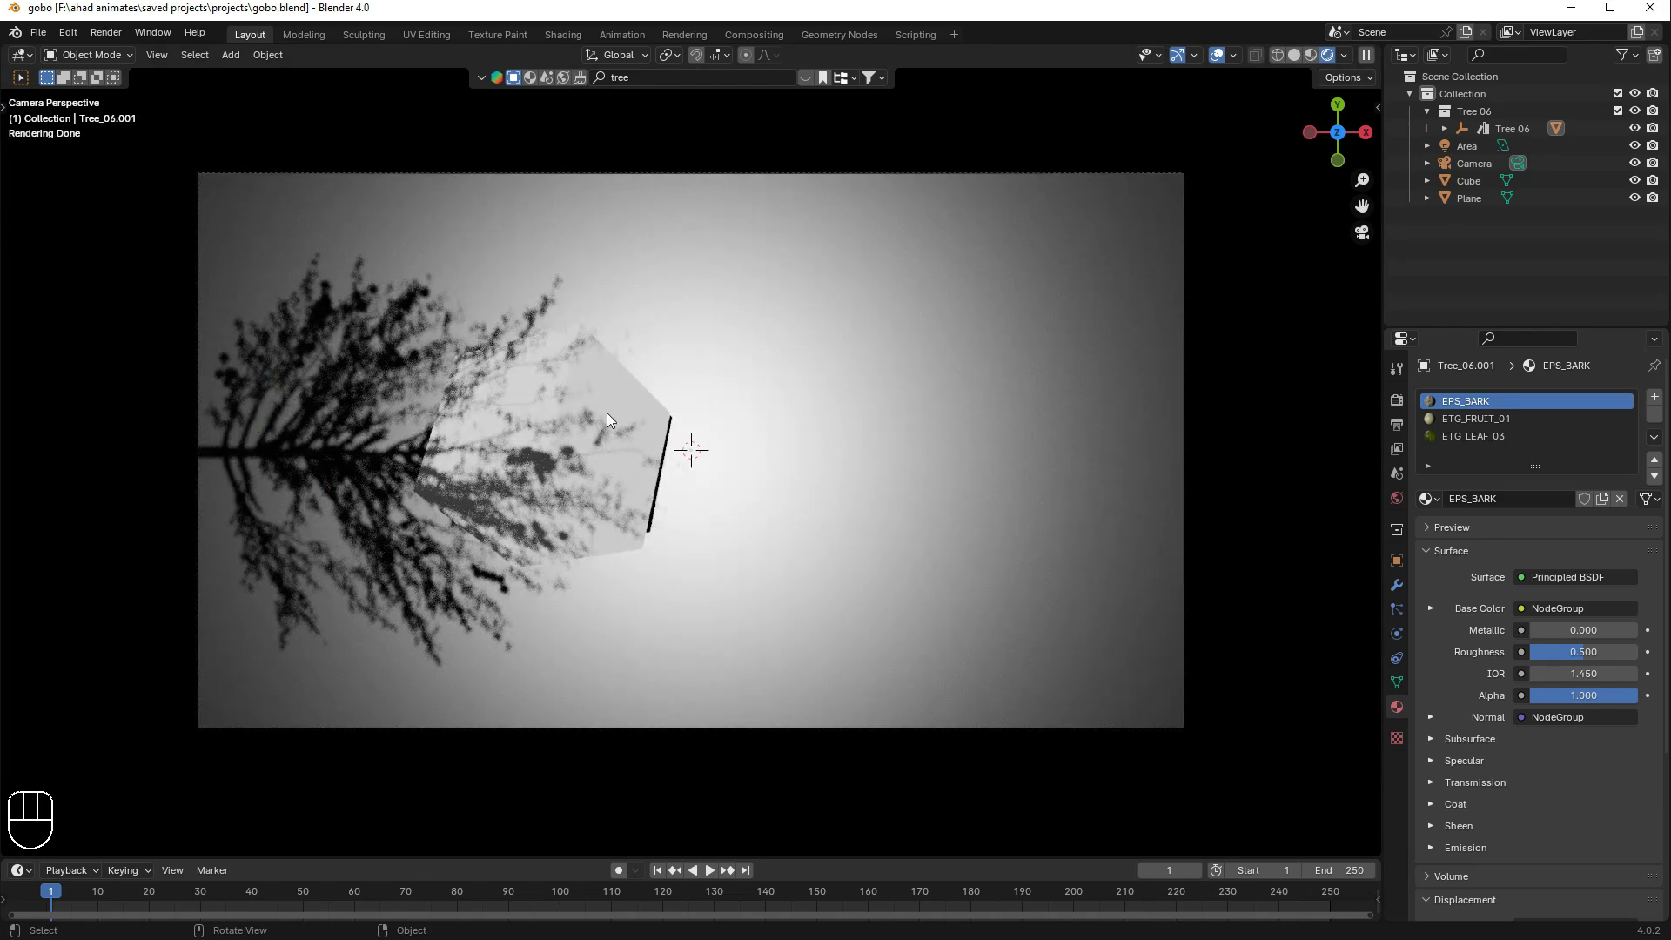
pyautogui.moveTo(533, 621); pyautogui.dragTo(528, 528, button='middle')
pyautogui.scroll(-7, 563, 362)
pyautogui.moveTo(762, 384); pyautogui.dragTo(706, 163, button='middle')
pyautogui.click(1367, 235)
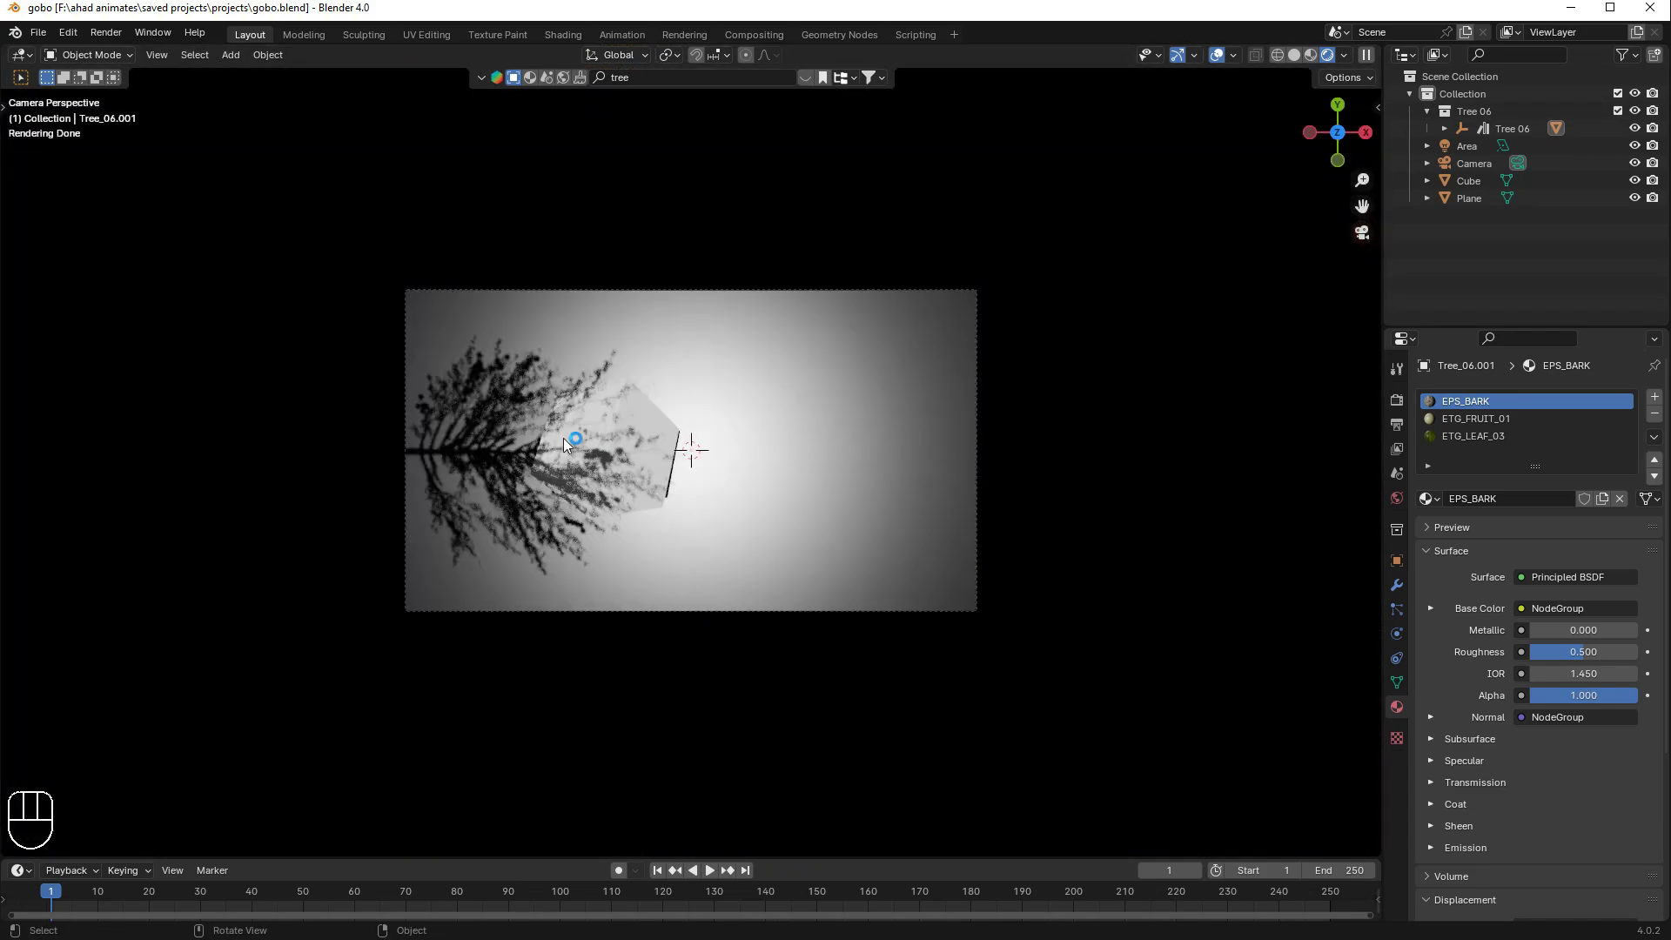
pyautogui.scroll(3, 788, 315)
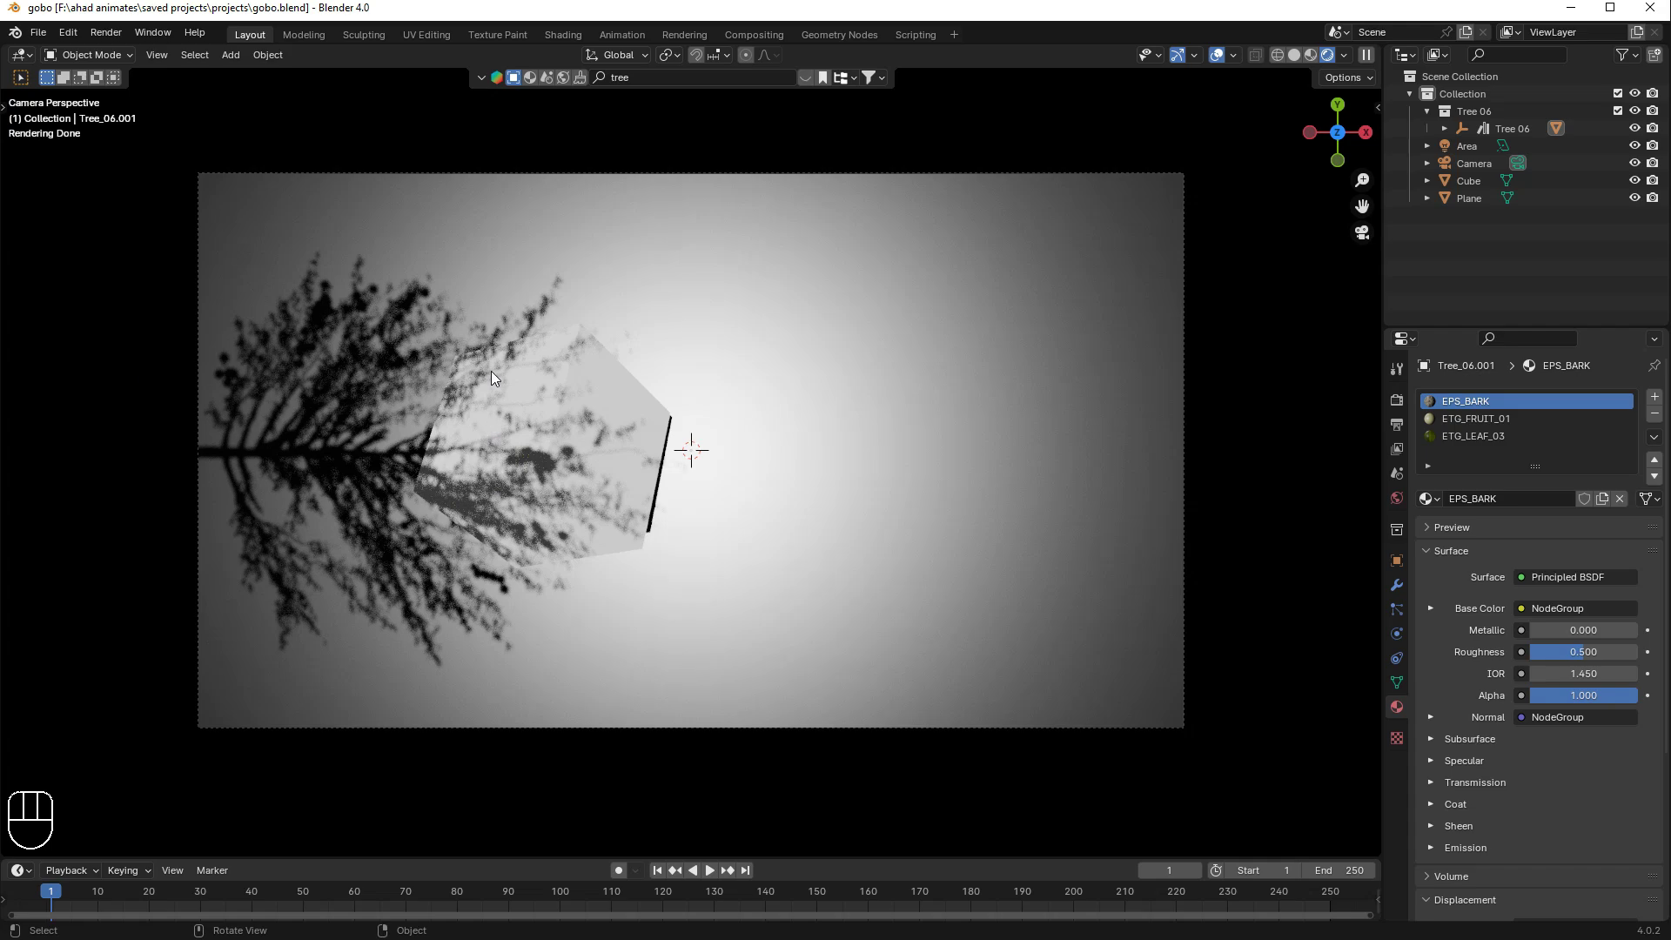
pyautogui.moveTo(490, 372); pyautogui.dragTo(926, 322, button='middle')
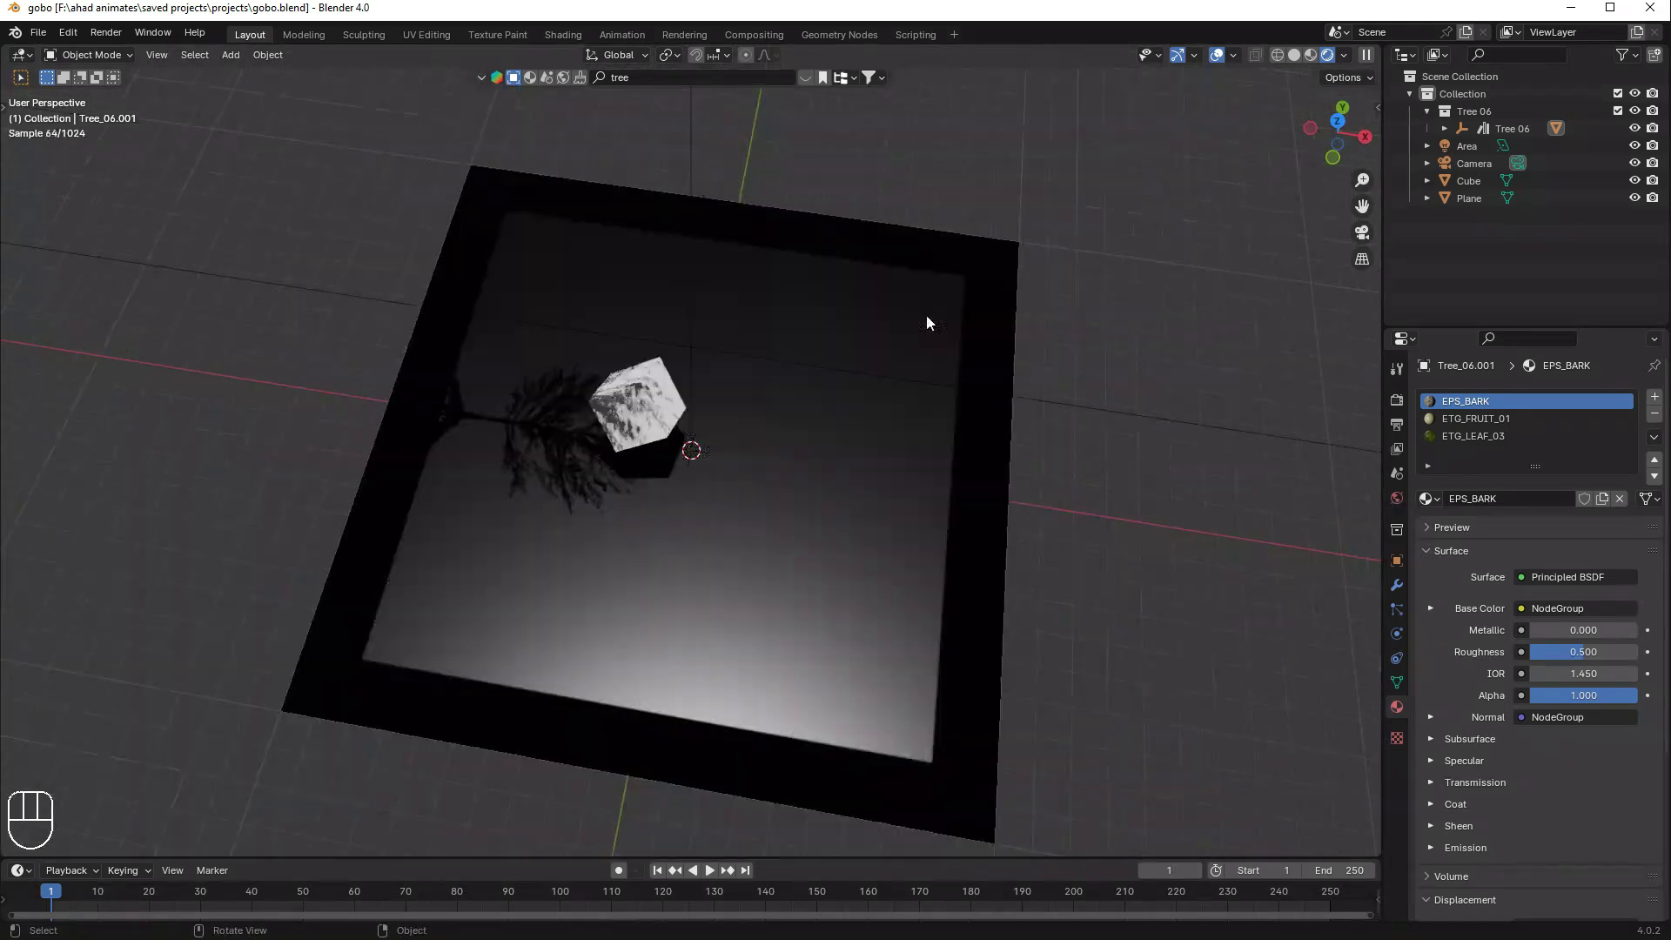
pyautogui.click(1362, 235)
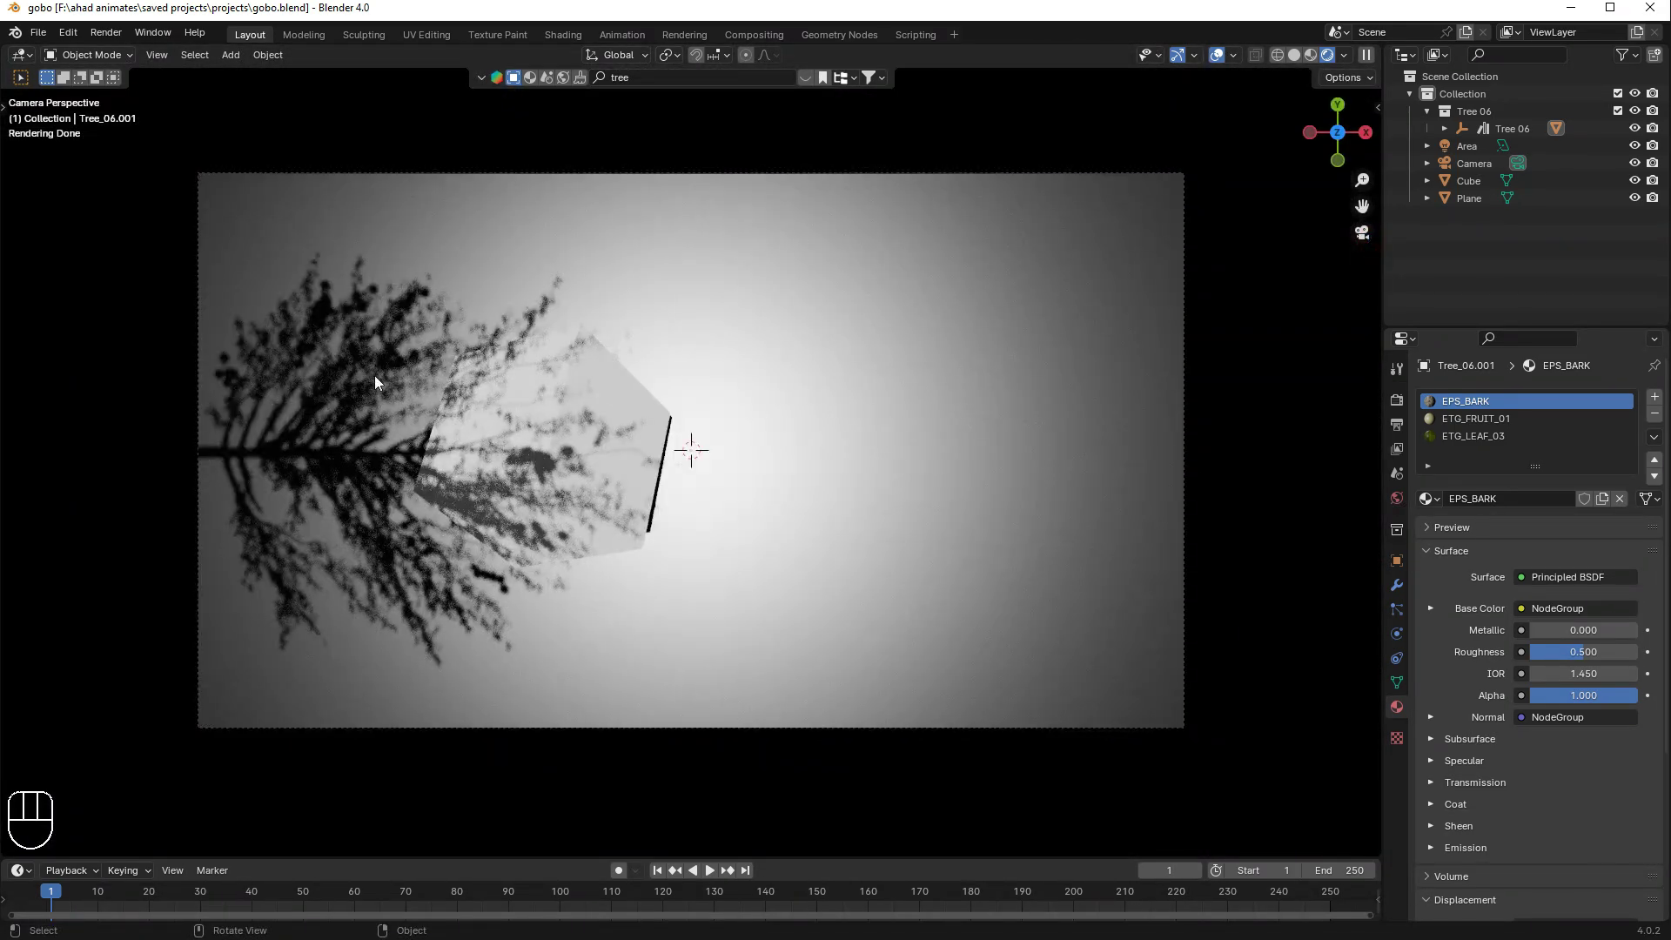
pyautogui.click(594, 471)
# - Delete all objects in the scene and return the viewport to solid shading
pyautogui.moveTo(752, 467); pyautogui.dragTo(846, 280, button='middle')
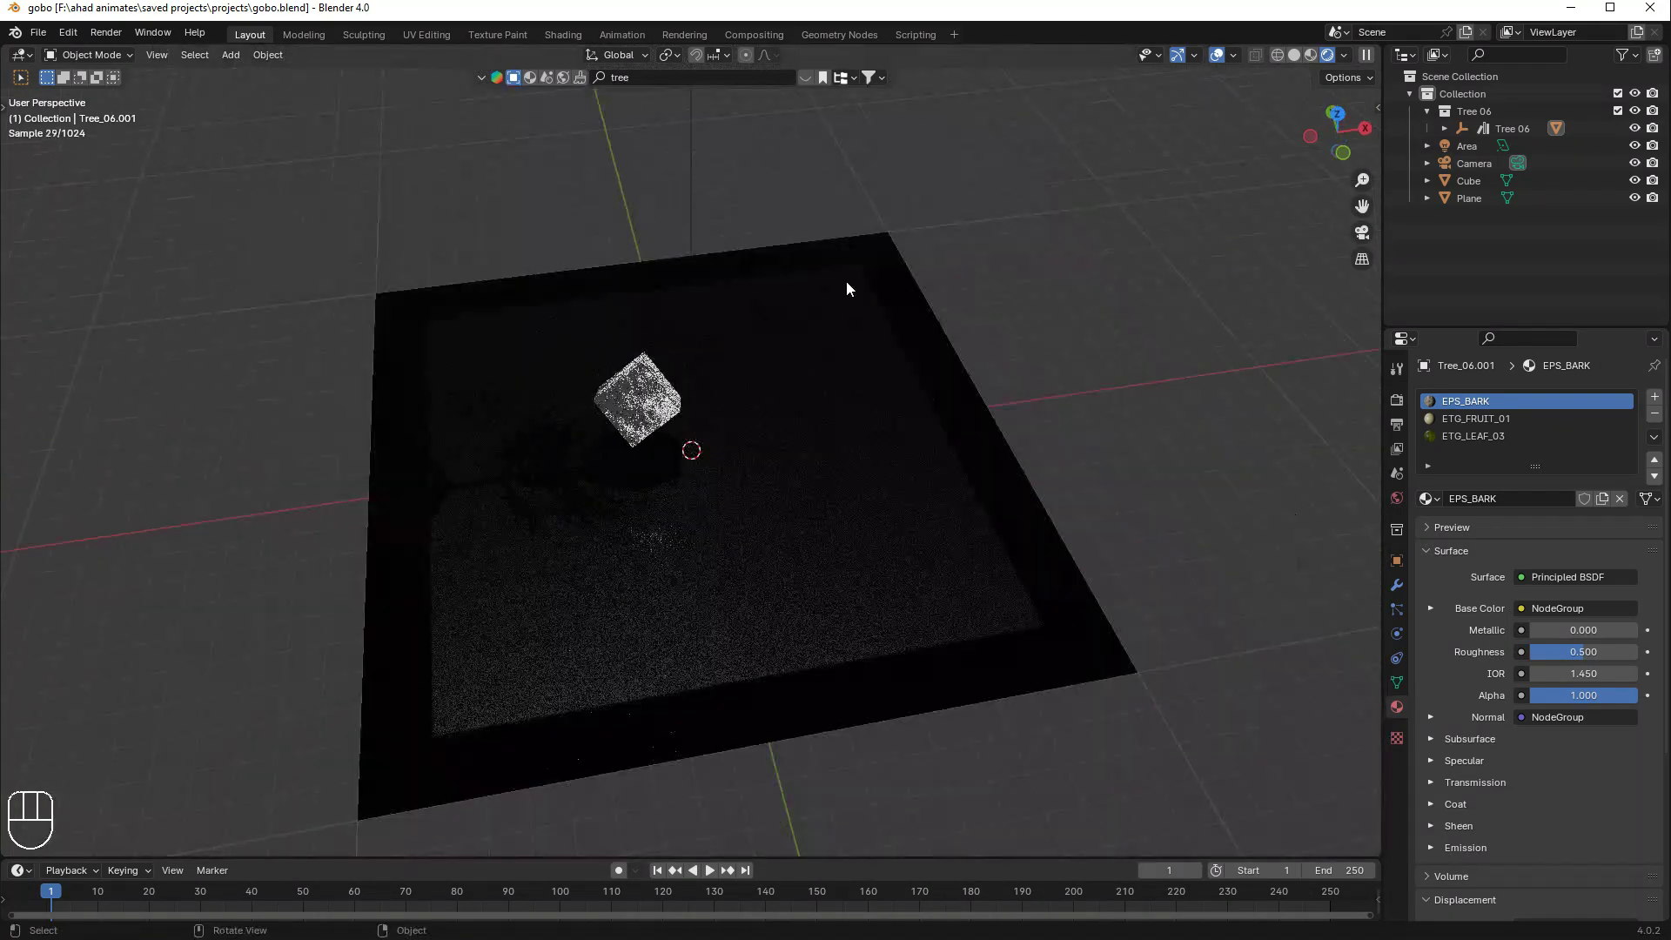
pyautogui.press('a')
pyautogui.press('x')
pyautogui.click(1169, 174)
pyautogui.click(1294, 54)
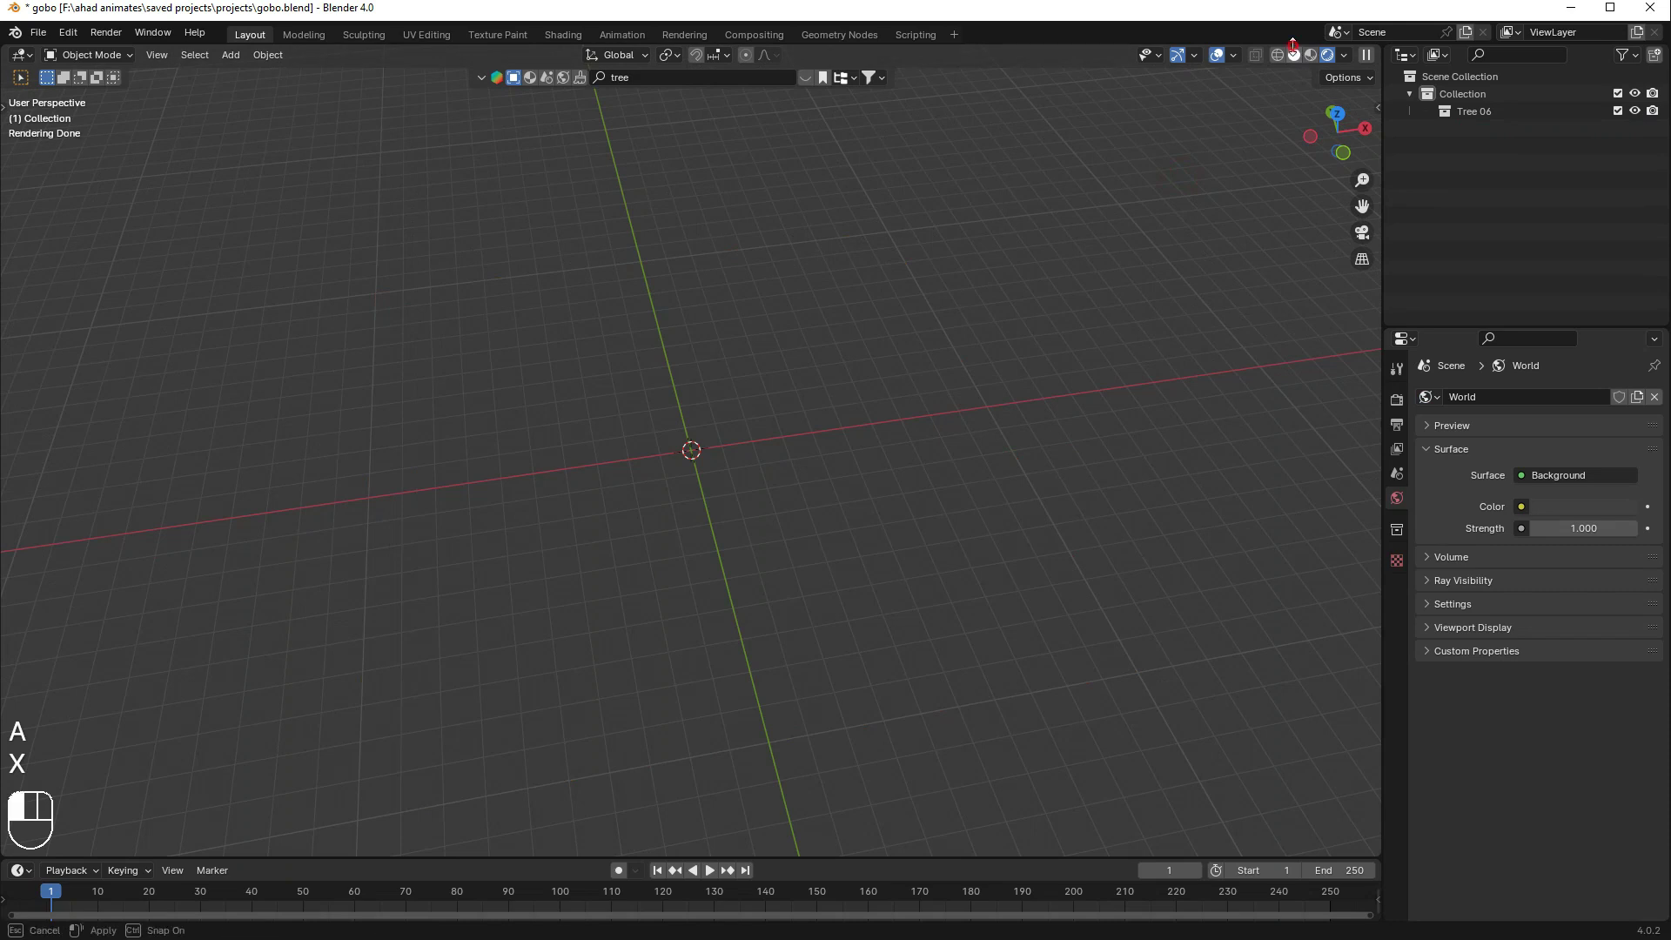
# - Add a mesh plane at the origin and scale it up to serve as the ground
pyautogui.hotkey('shift', 'a')
pyautogui.moveTo(952, 372)
pyautogui.click(1015, 364)
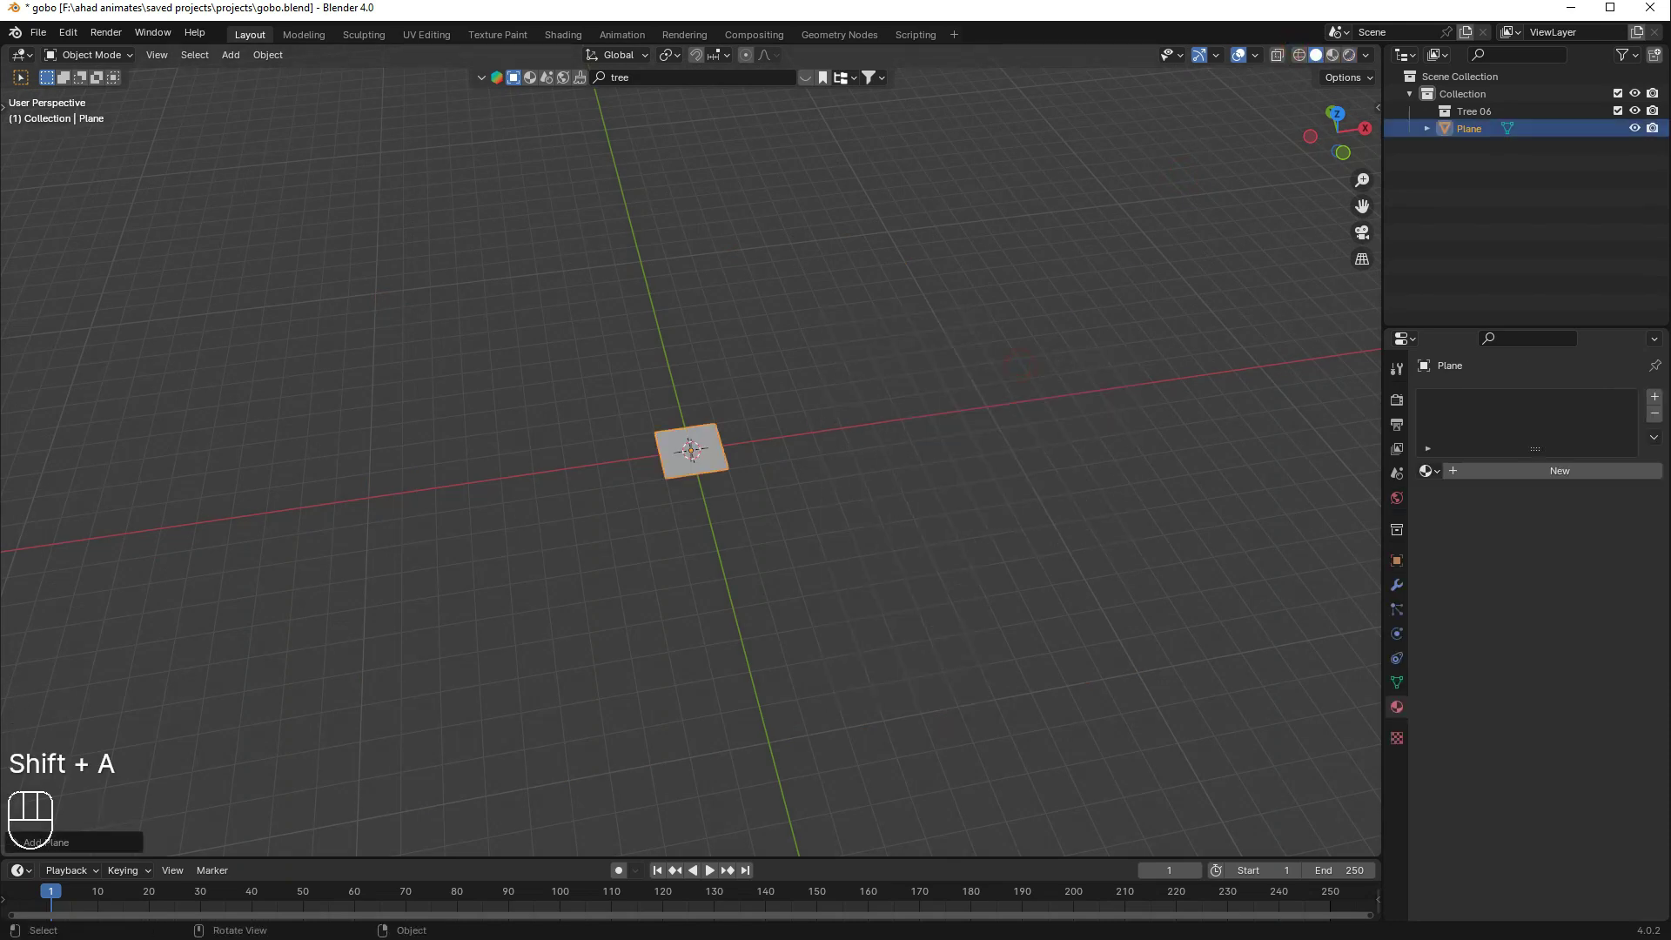
pyautogui.press('s')
pyautogui.keyDown('ctrl'); pyautogui.click(127, 515); pyautogui.keyUp('ctrl')
# - Add a camera and align it to a top view looking straight down on the plane
pyautogui.moveTo(649, 406); pyautogui.dragTo(627, 377, button='middle')
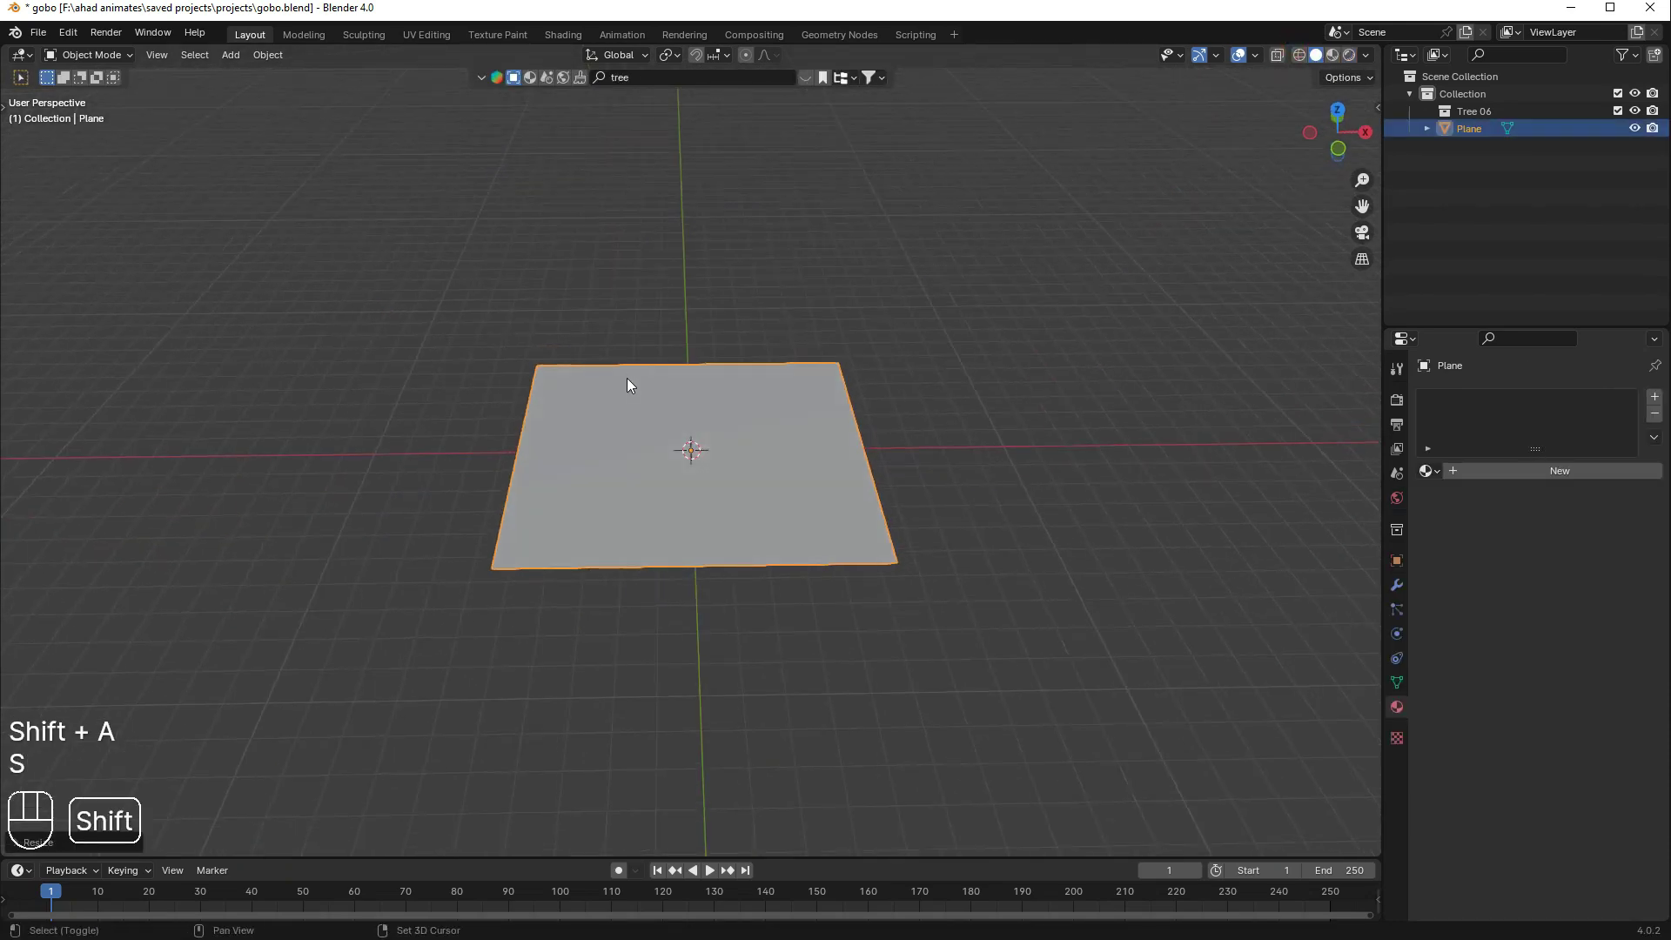
pyautogui.hotkey('shift', 'ctrl', 'a')
pyautogui.hotkey('shift', 'a')
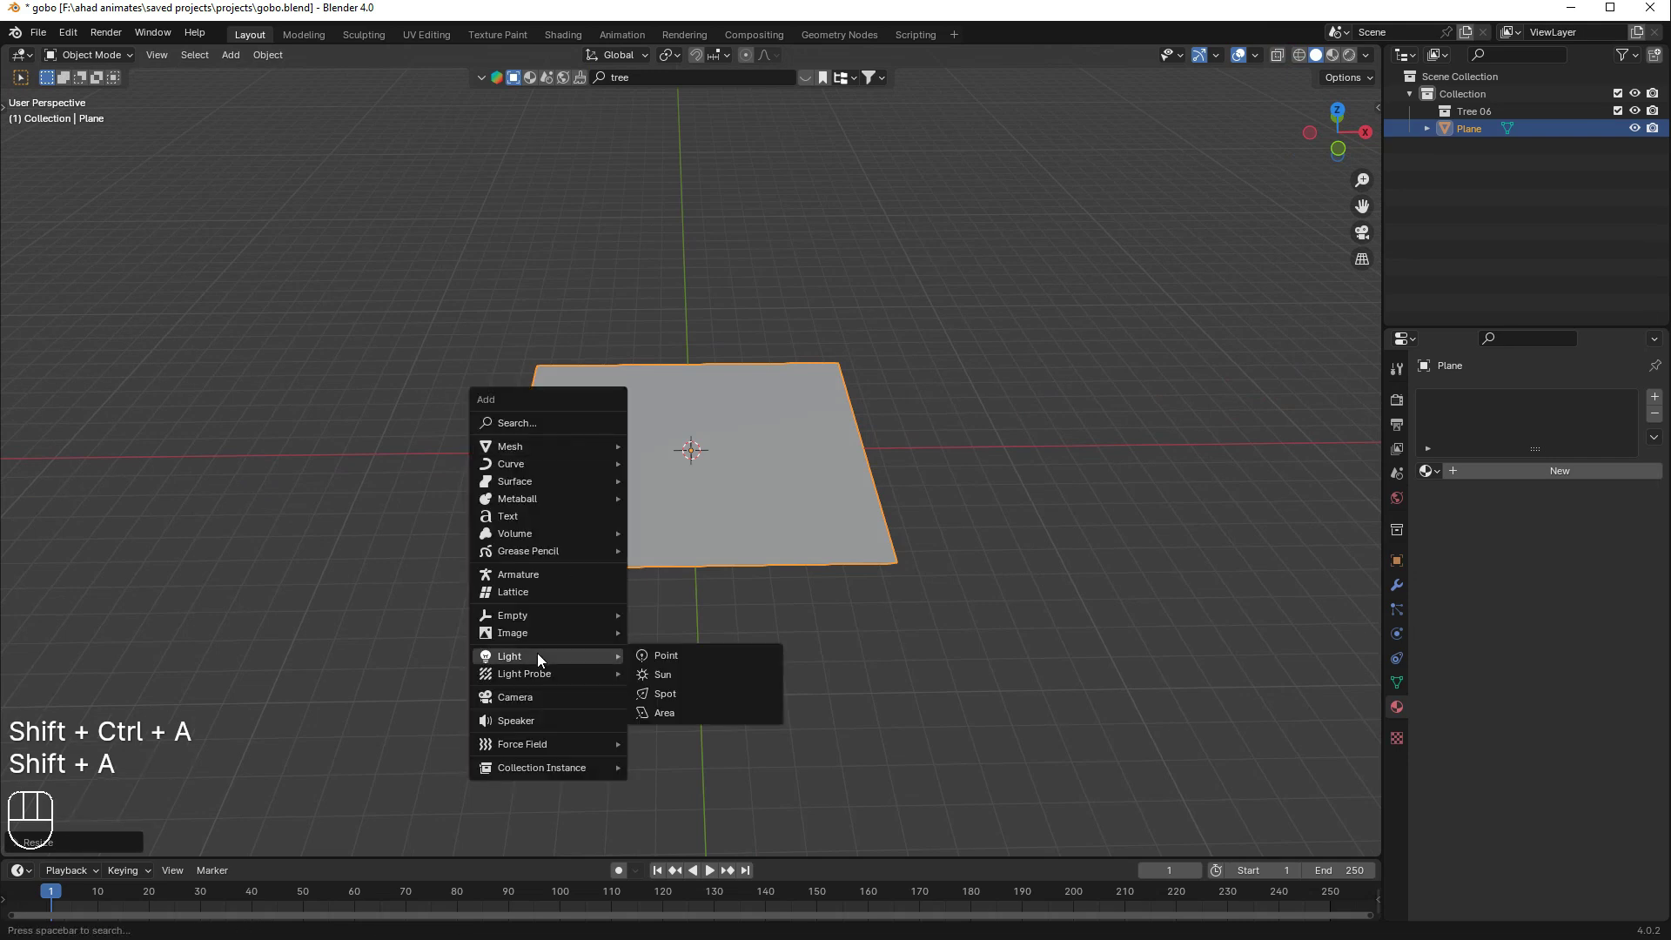
pyautogui.moveTo(535, 615)
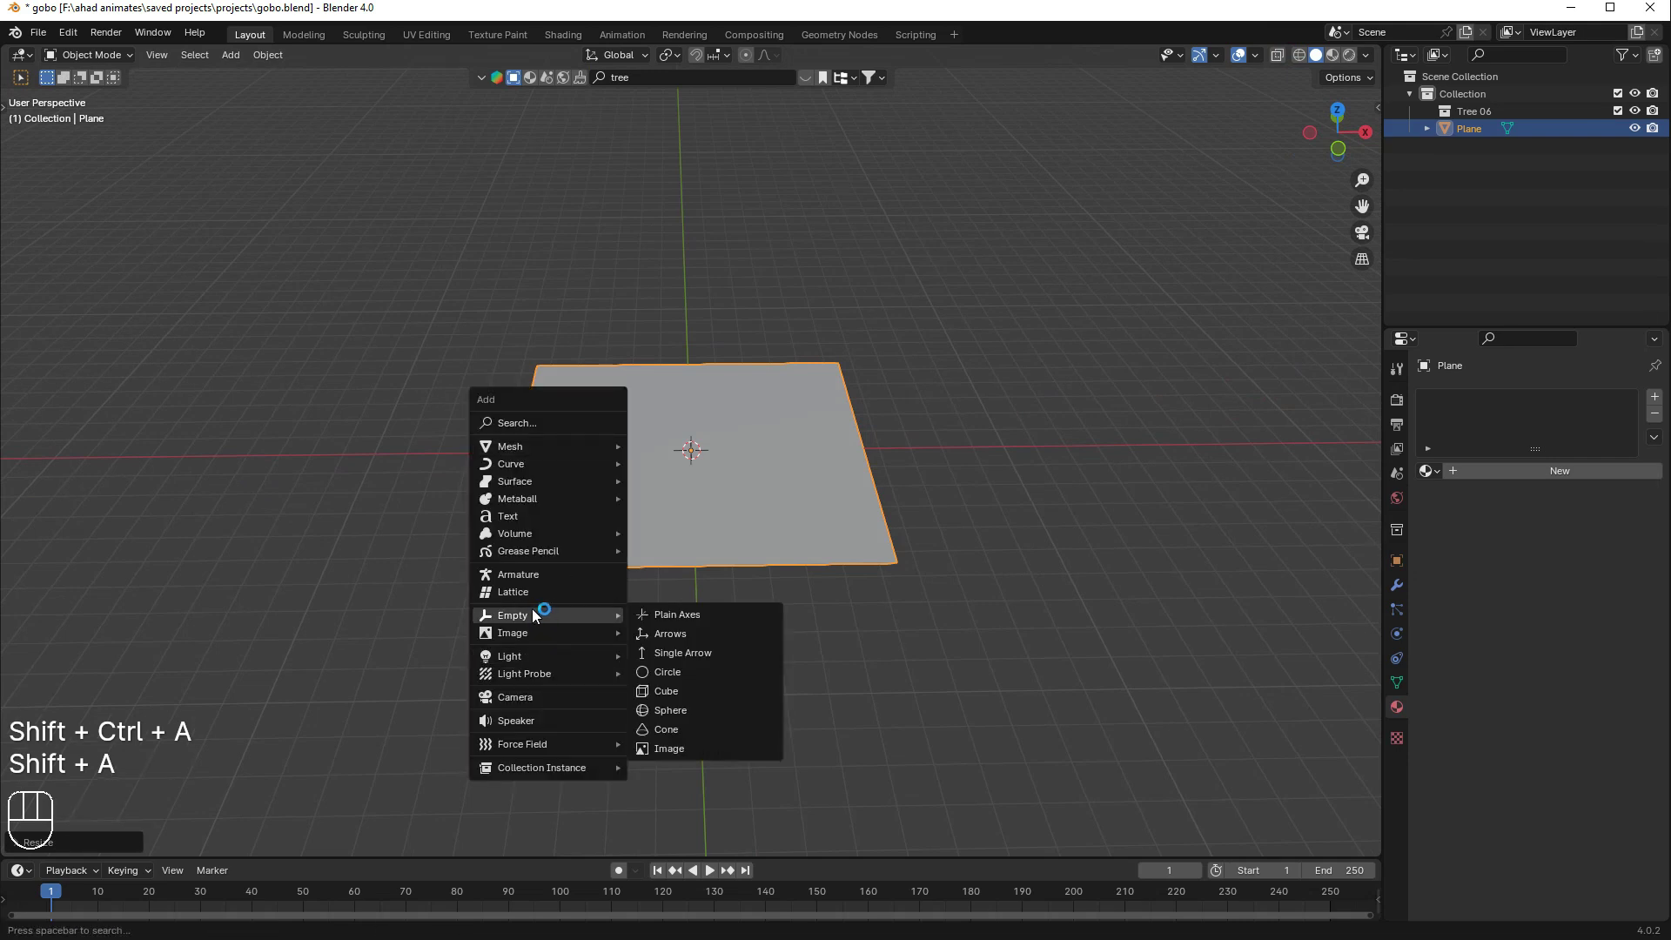
pyautogui.click(540, 697)
pyautogui.click(1340, 111)
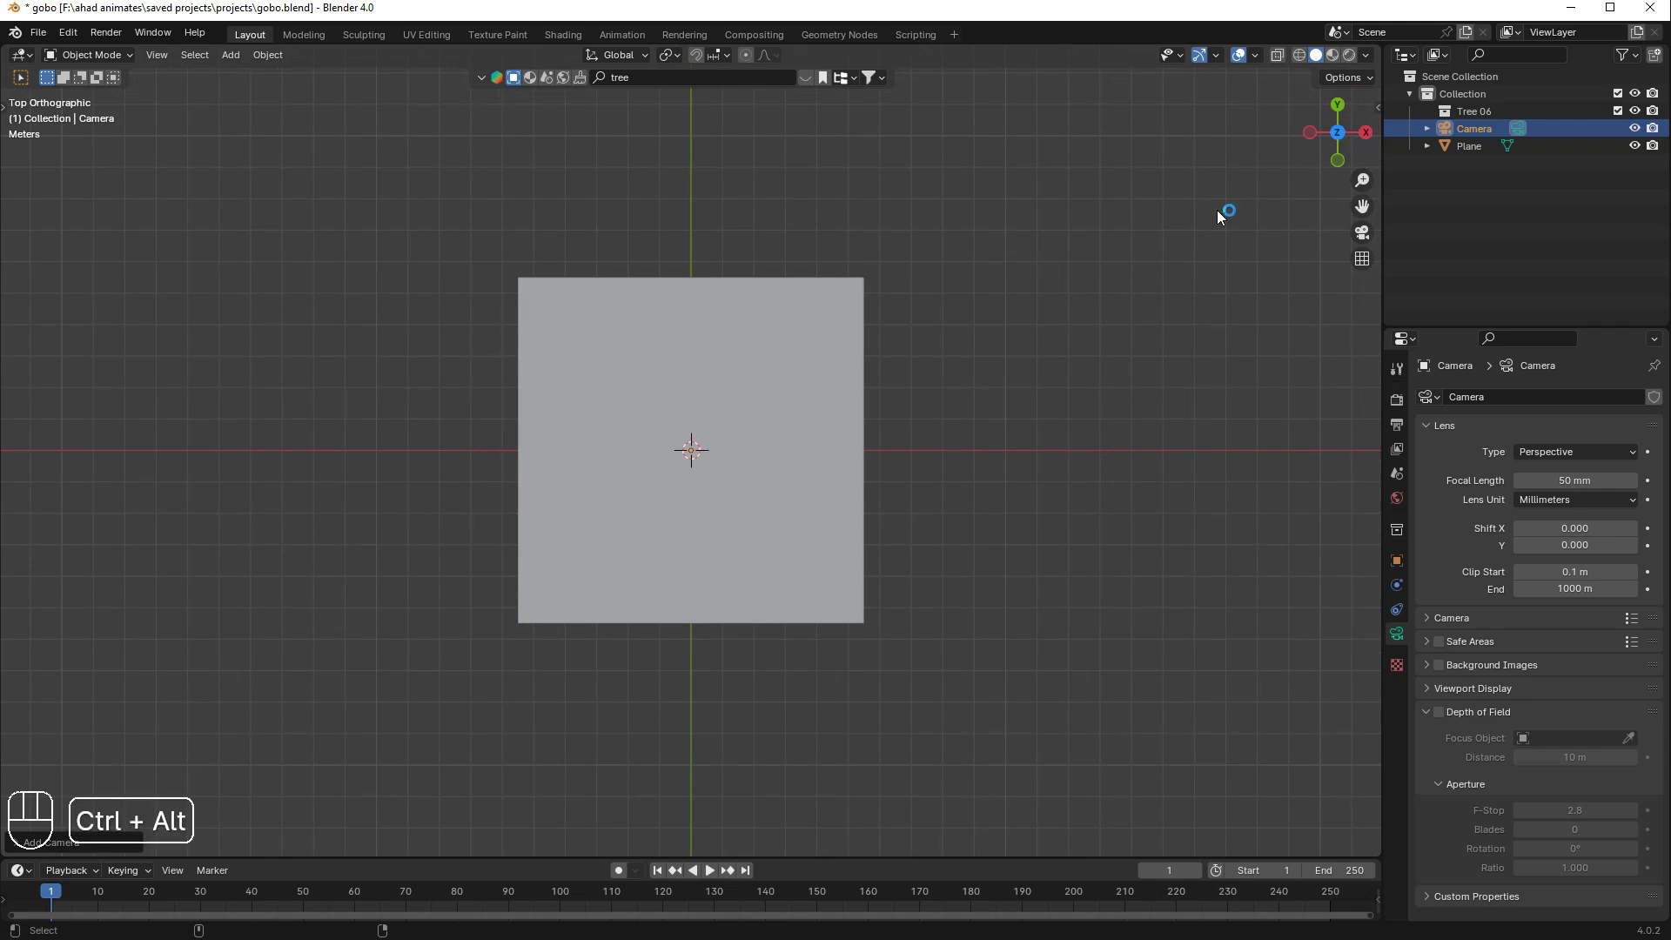
pyautogui.press('ctrl+alt+KP_0')
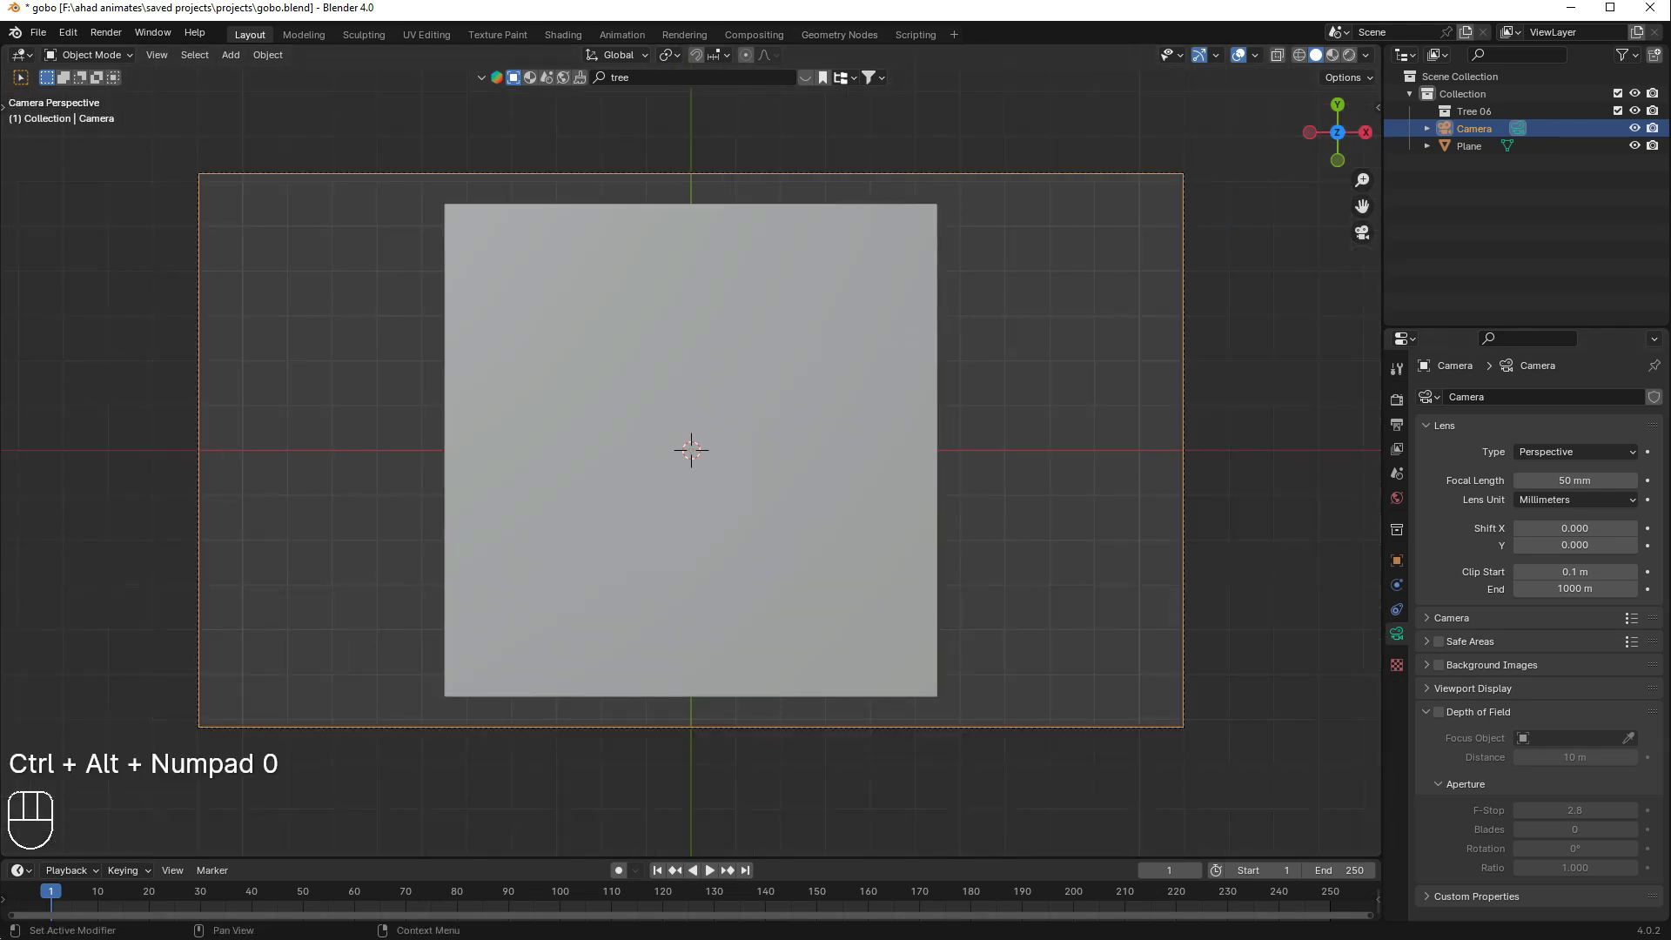
# - Set the camera's focal length to 100 mm so the plane fills the frame
pyautogui.moveTo(1575, 481); pyautogui.dragTo(1636, 481)
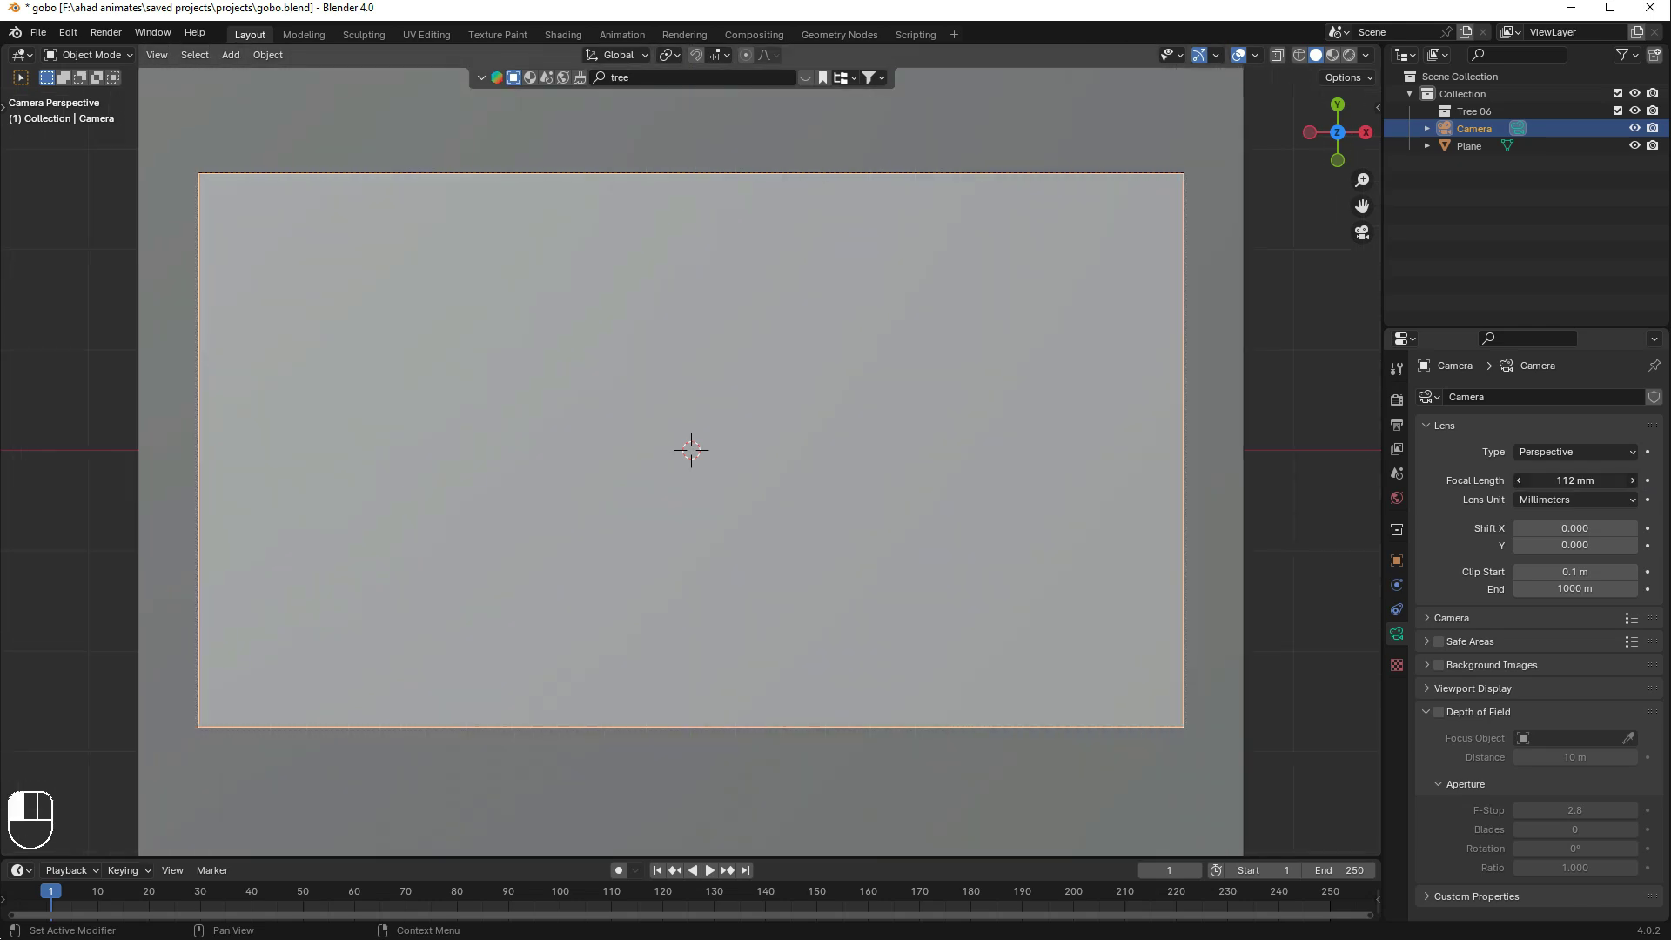
pyautogui.click(1585, 479)
pyautogui.write('112')
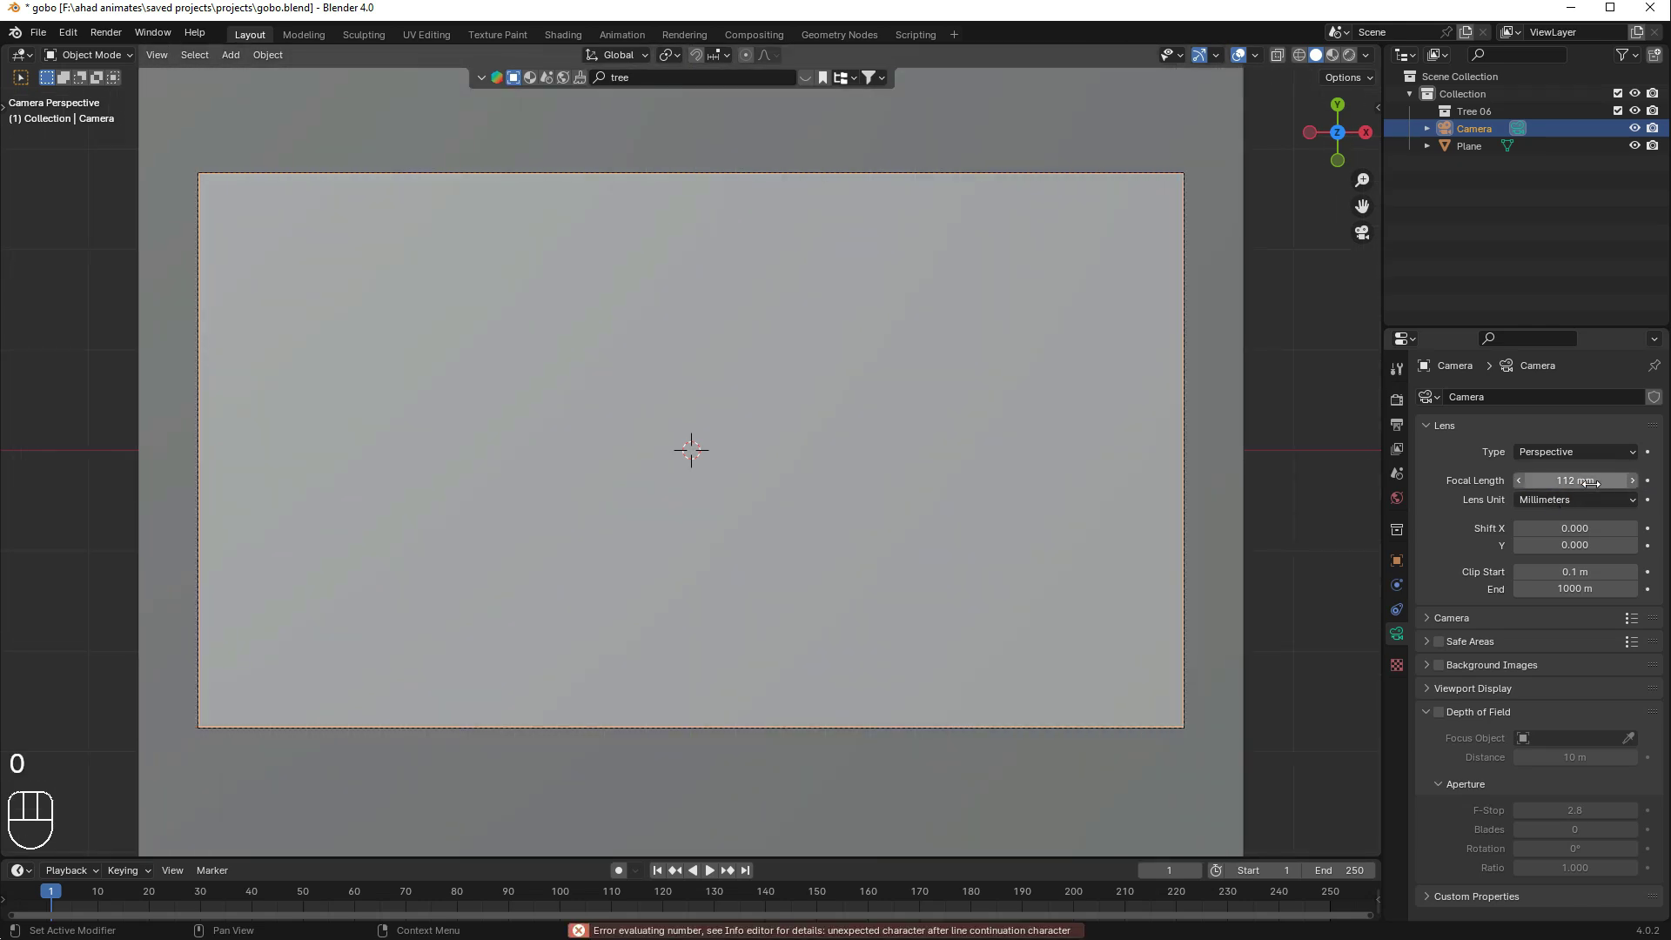
pyautogui.click(1588, 481)
pyautogui.write('100')
pyautogui.press('Return')
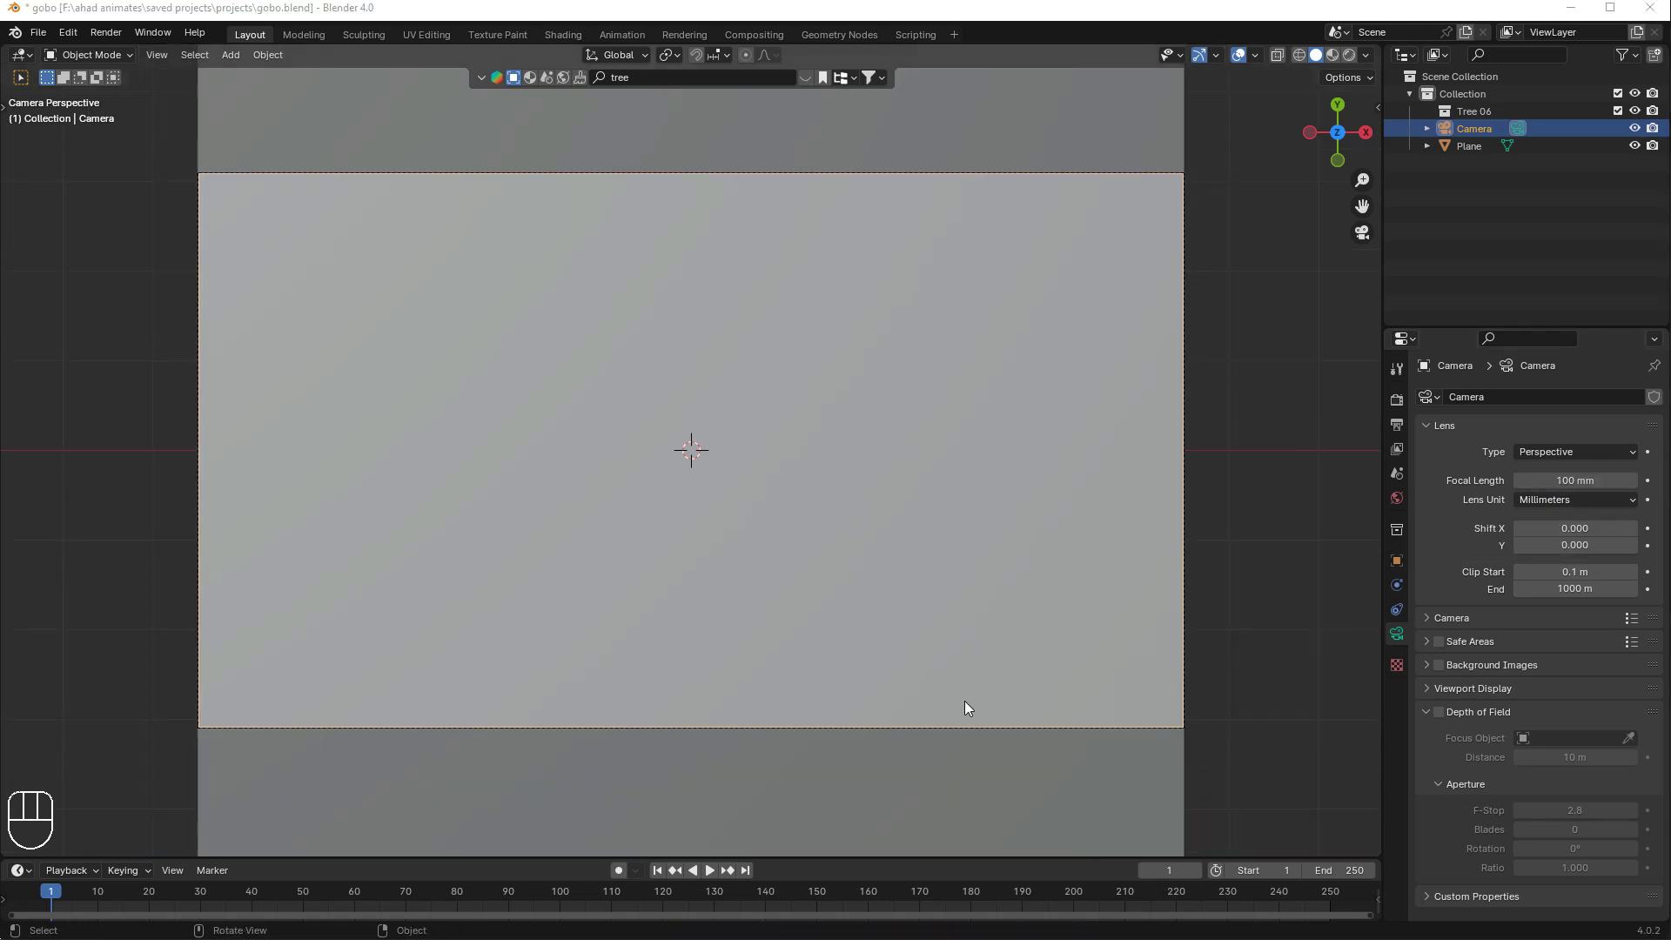
# - Add an area light at the scene origin
pyautogui.moveTo(965, 701); pyautogui.dragTo(855, 519, button='middle')
pyautogui.scroll(-3, 879, 478)
pyautogui.hotkey('shift', 'a')
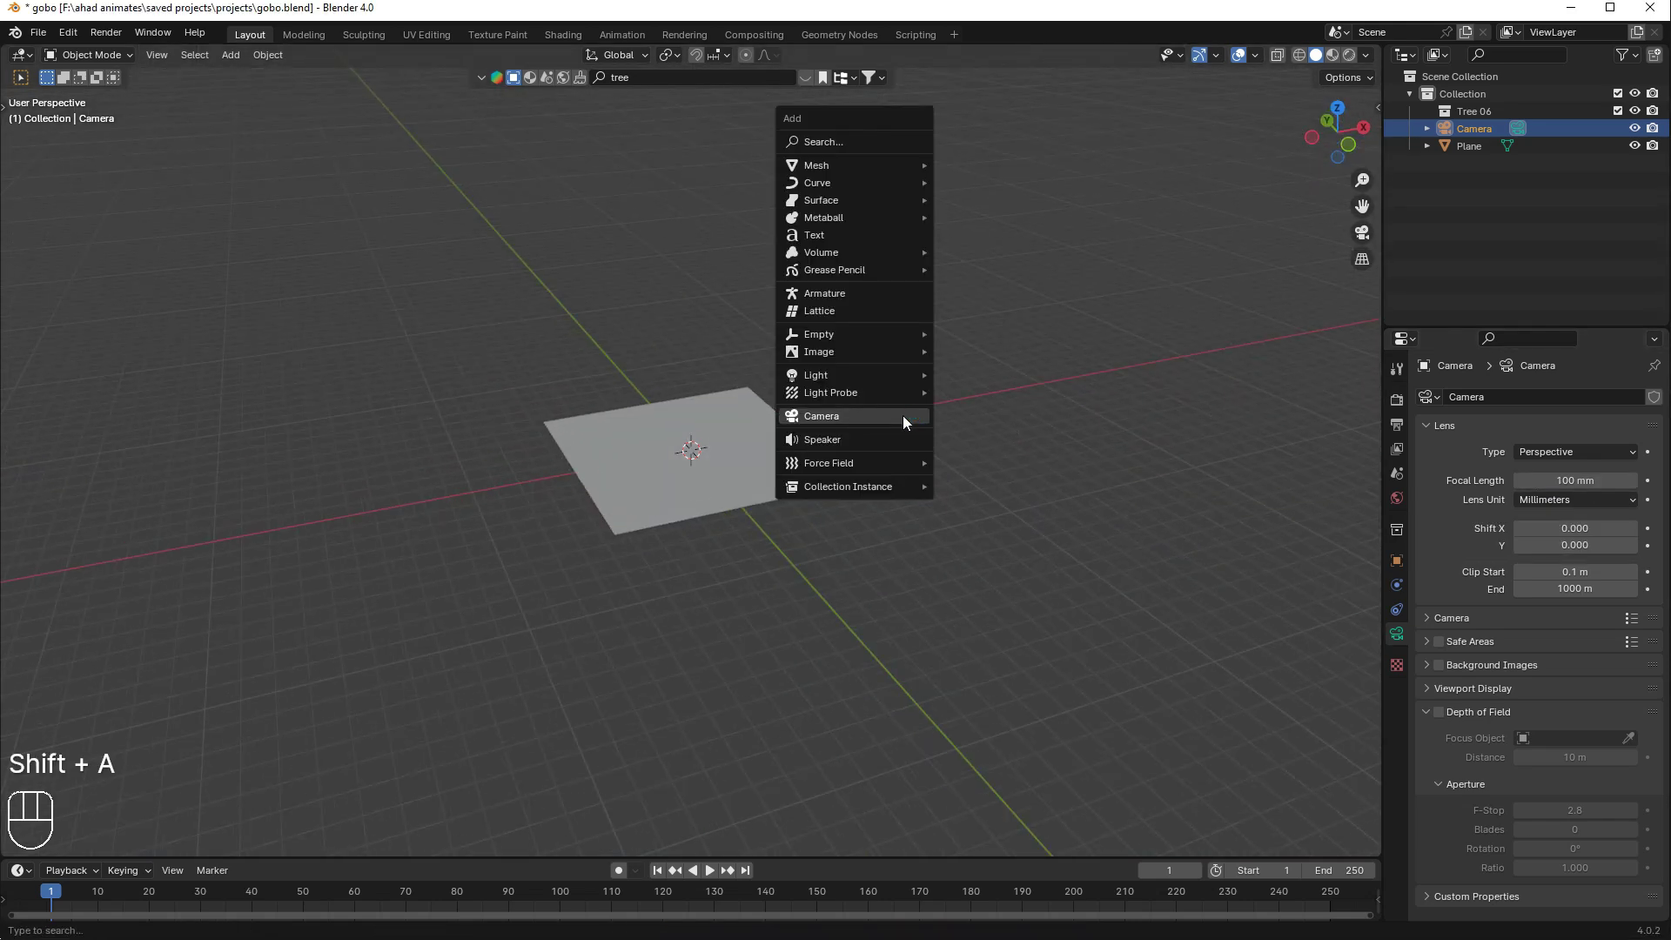
pyautogui.moveTo(929, 387)
pyautogui.click(994, 433)
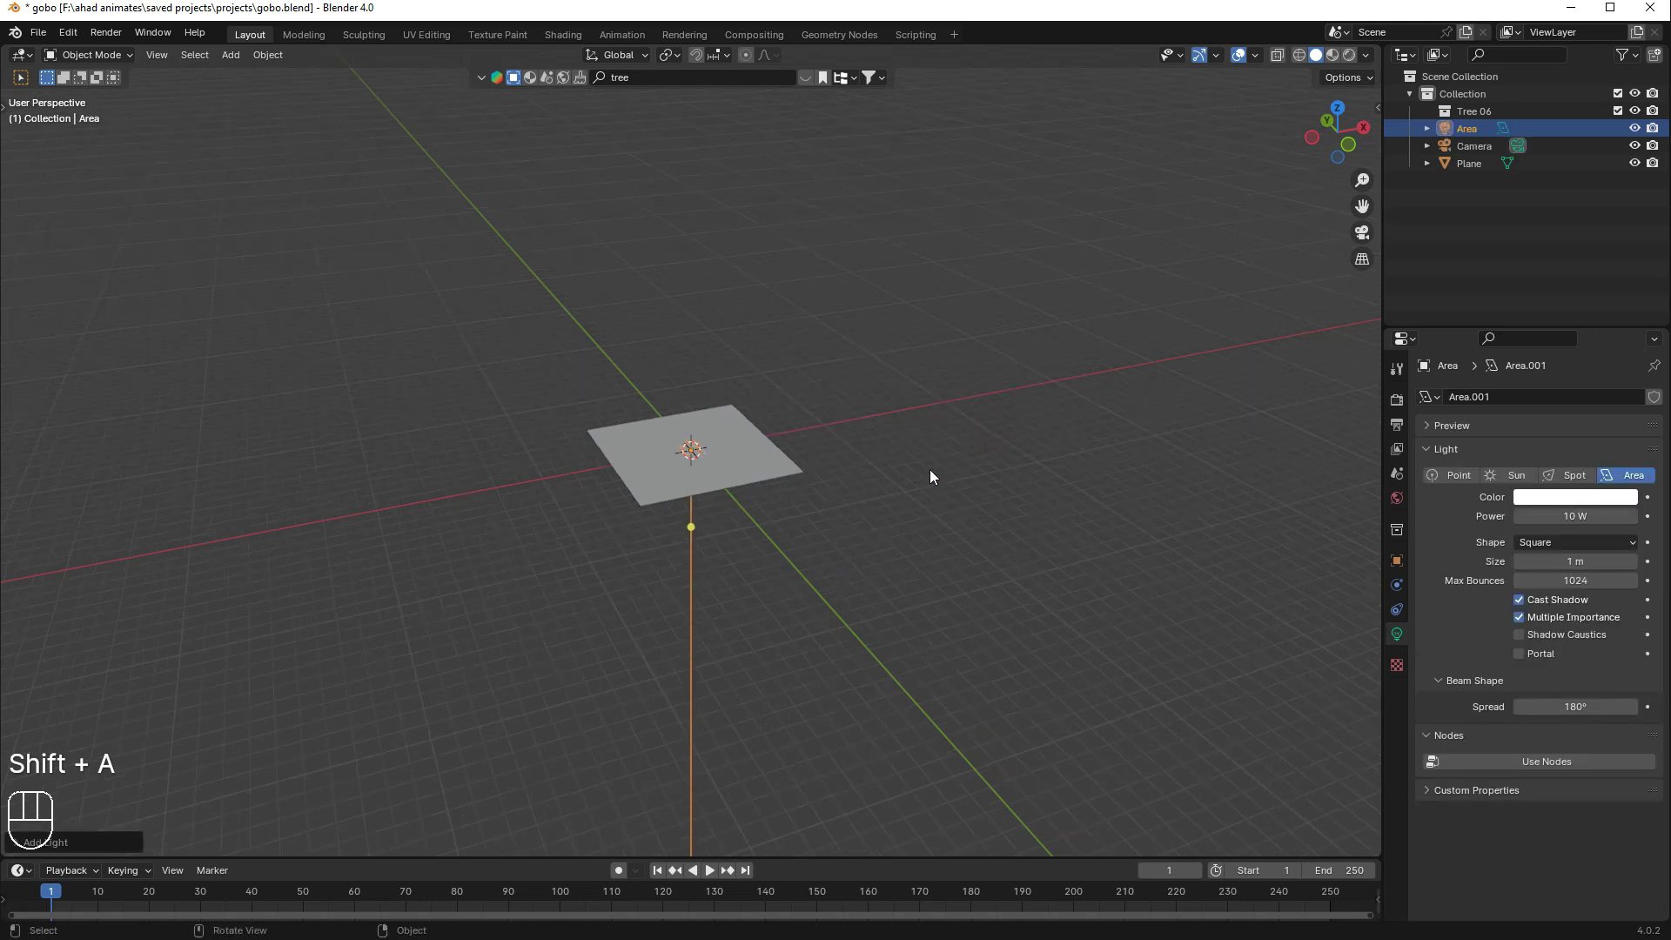
# - Raise the area light along Z to above the camera and scale it up about ten times
pyautogui.press('g')
pyautogui.press('z')
pyautogui.press('ctrl')
pyautogui.click(893, 263)
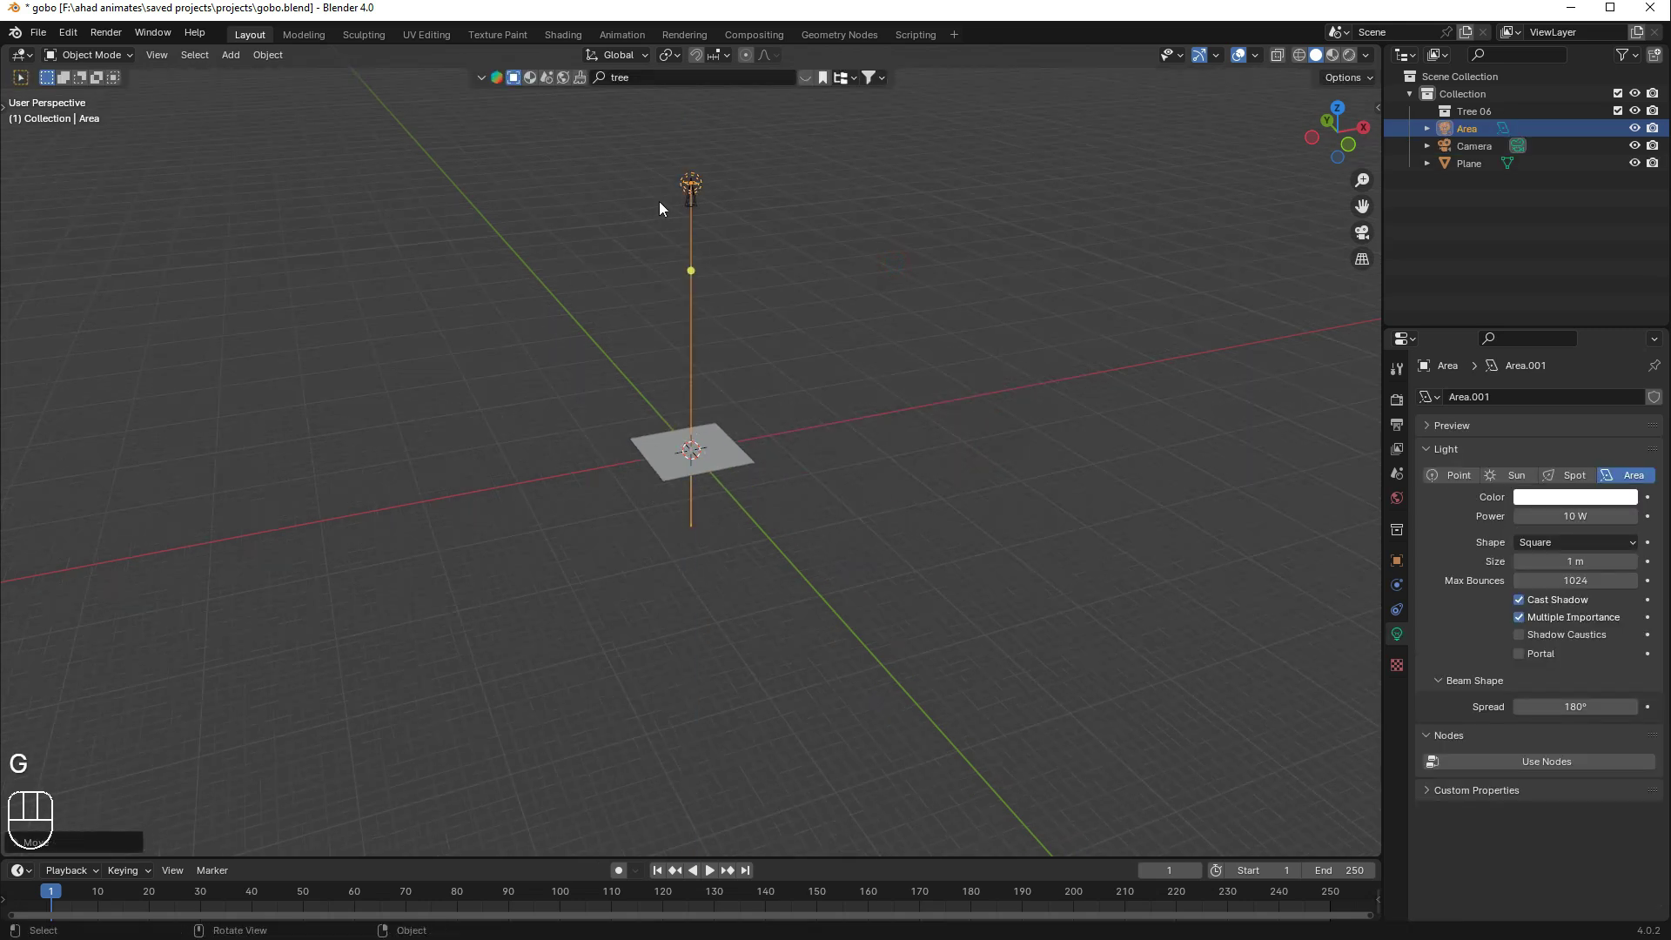
pyautogui.press('g')
pyautogui.press('ctrl')
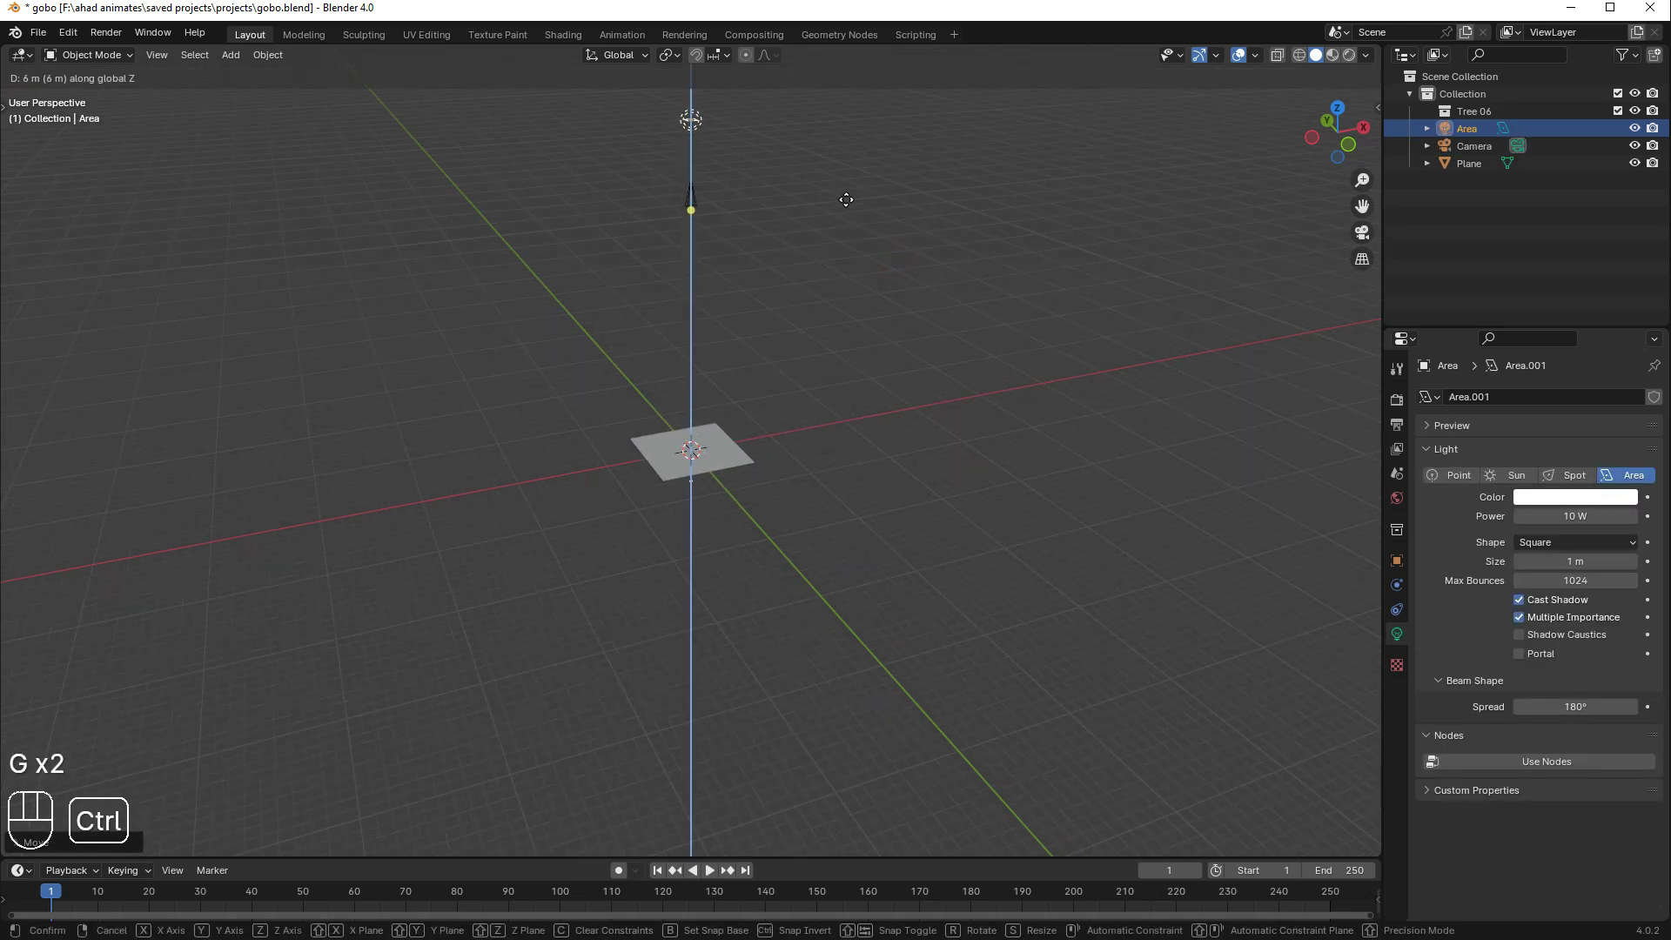
pyautogui.click(813, 197)
pyautogui.press('s')
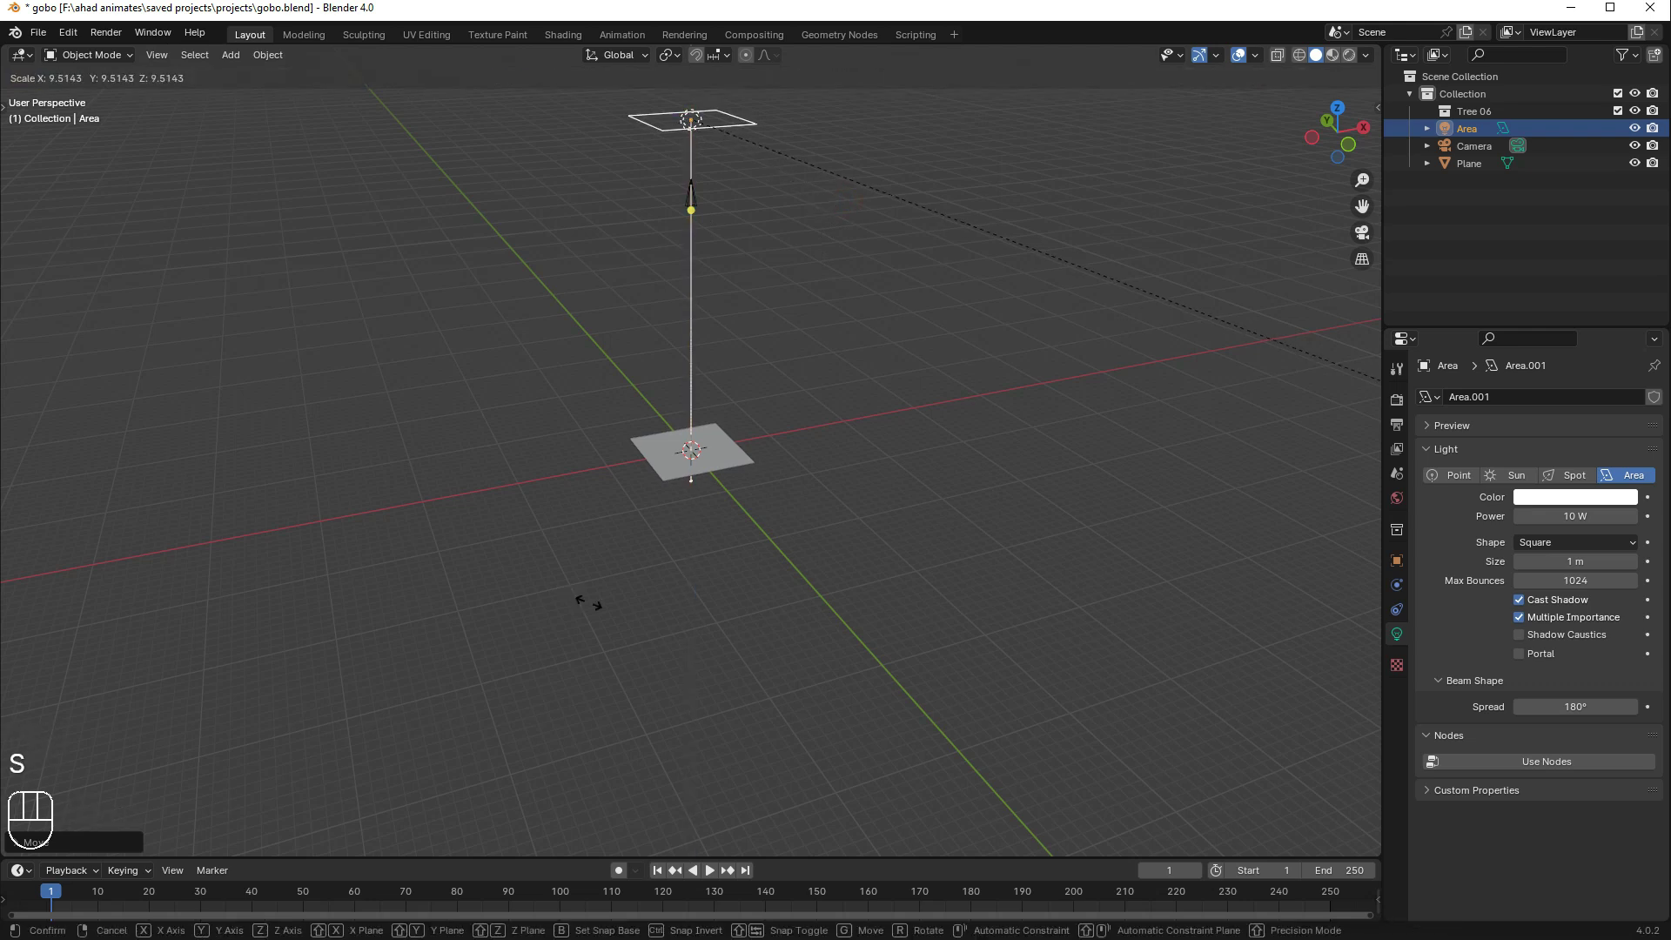
pyautogui.click(725, 668)
# - Save the file and preview the lit plane in rendered shading through the camera
pyautogui.click(1361, 229)
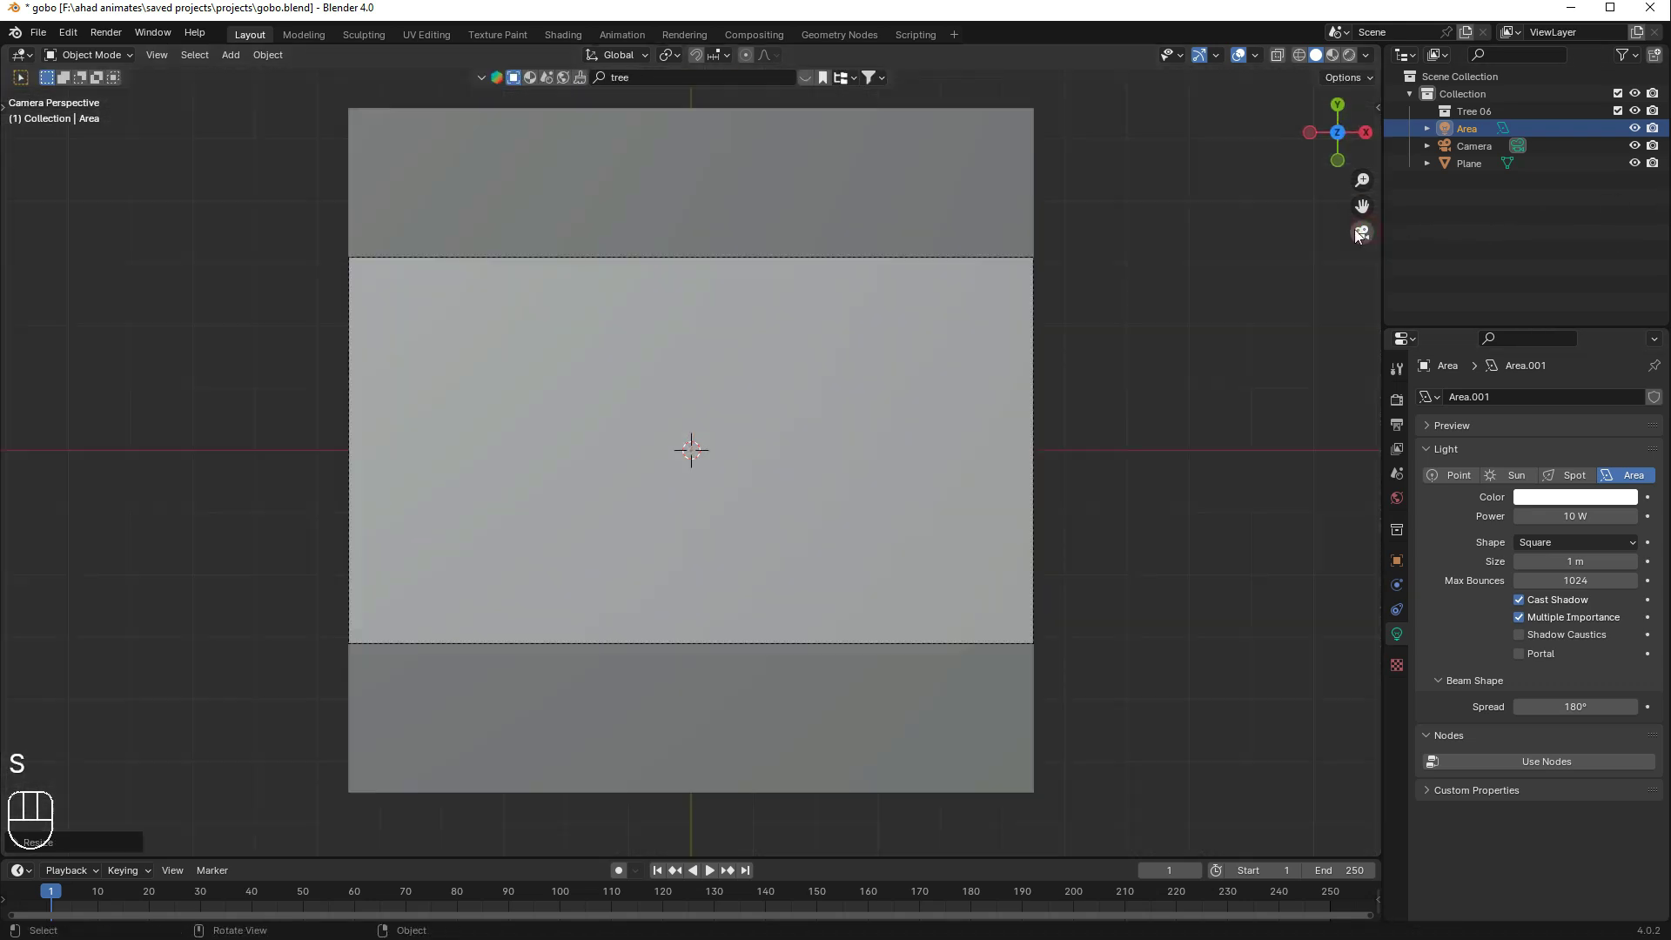
pyautogui.hotkey('ctrl', 's')
pyautogui.click(1350, 54)
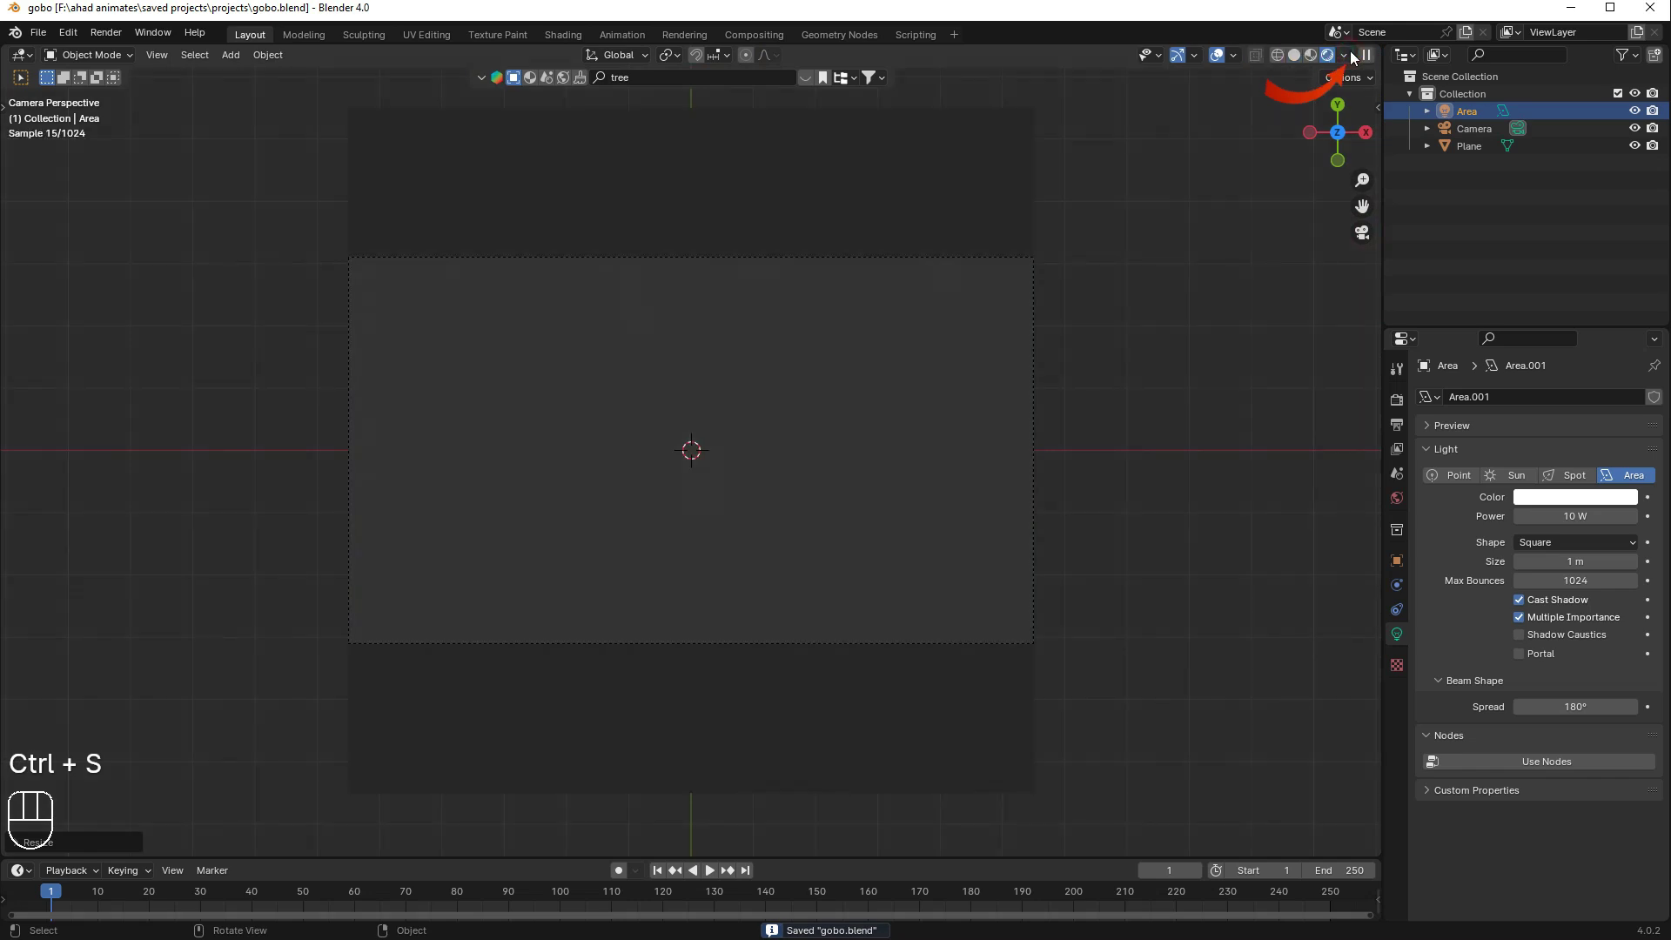
pyautogui.press('s')
pyautogui.click(1254, 444)
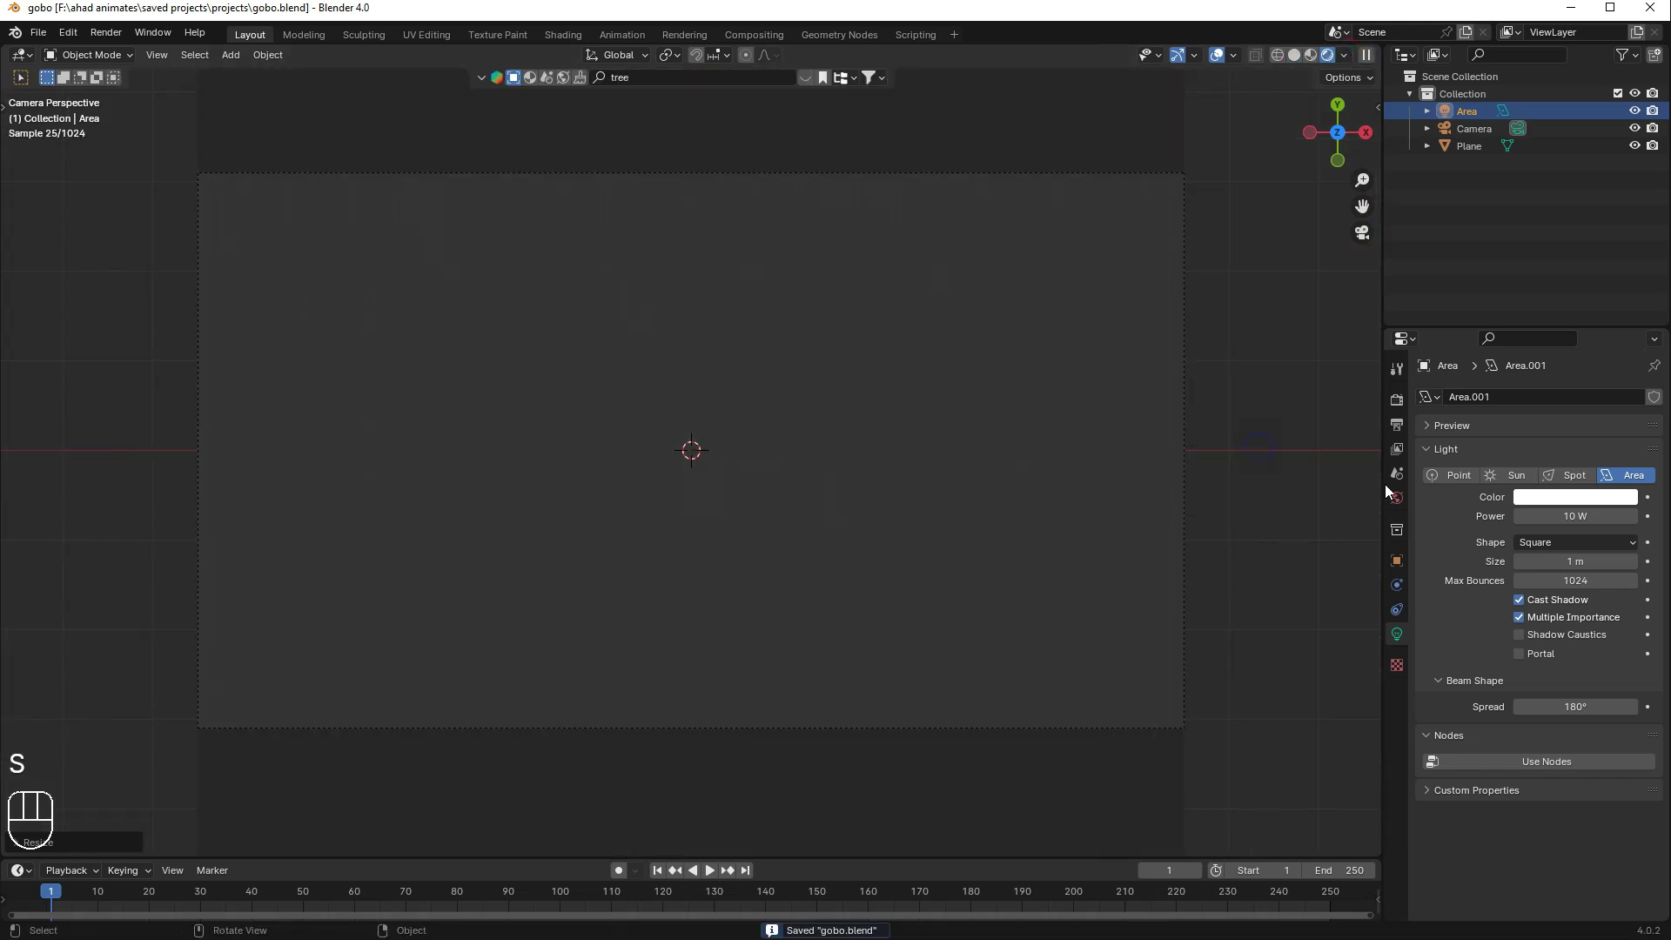
# - Set the area light's power to 2500 W
pyautogui.click(1567, 519)
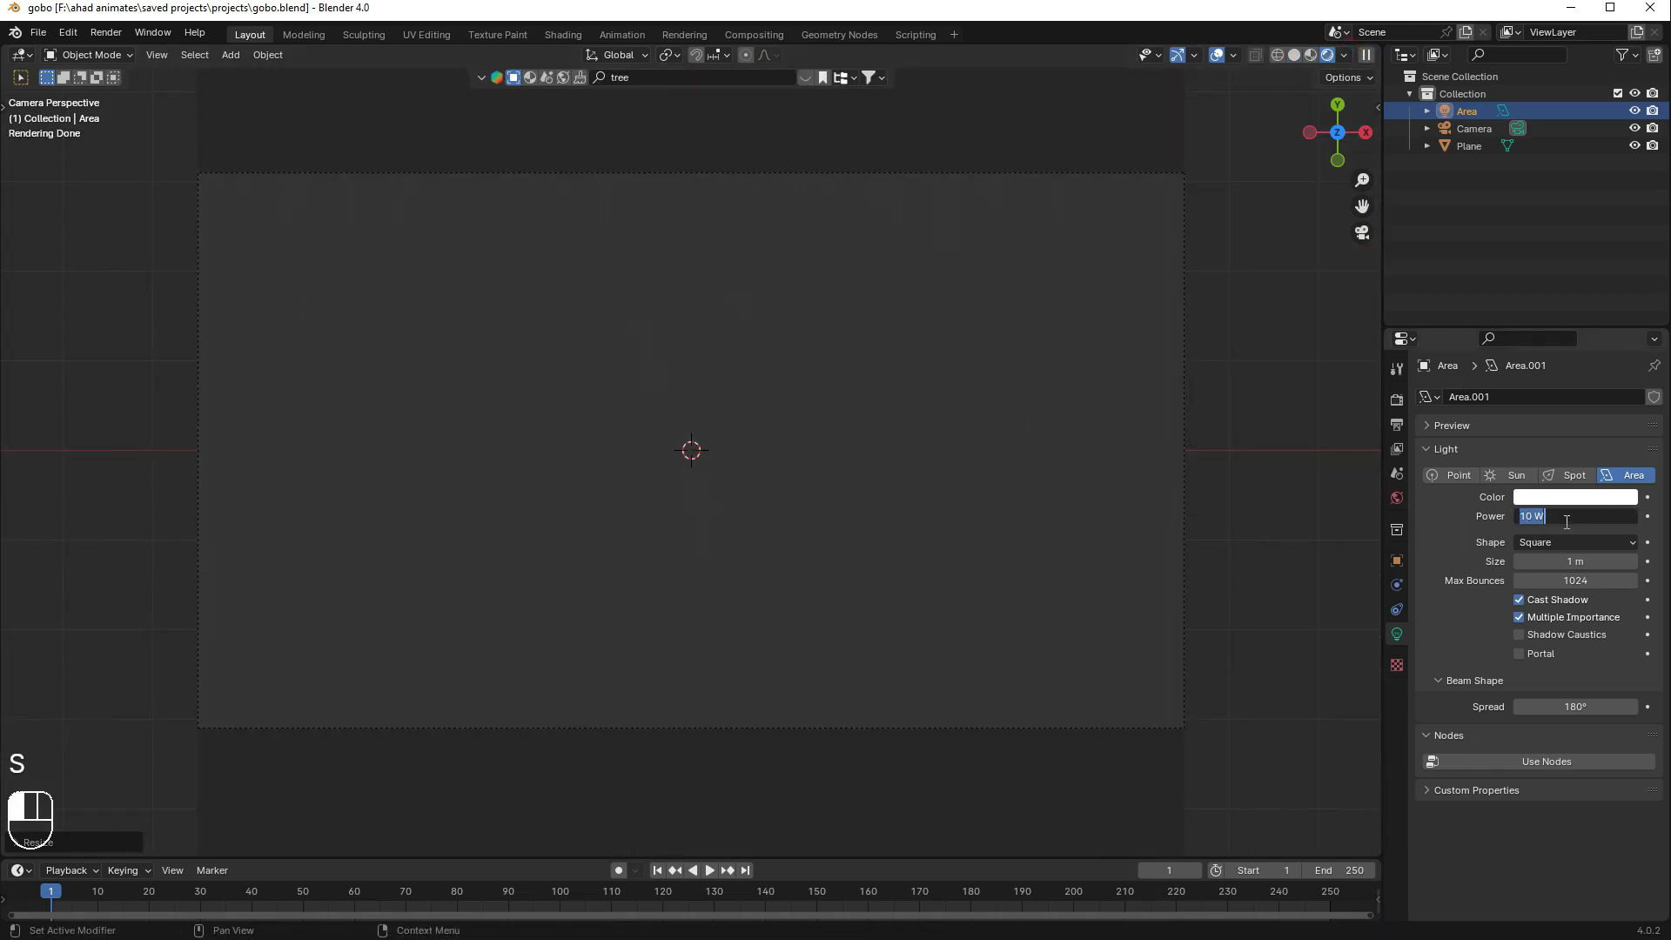
pyautogui.write('2500')
pyautogui.press('Return')
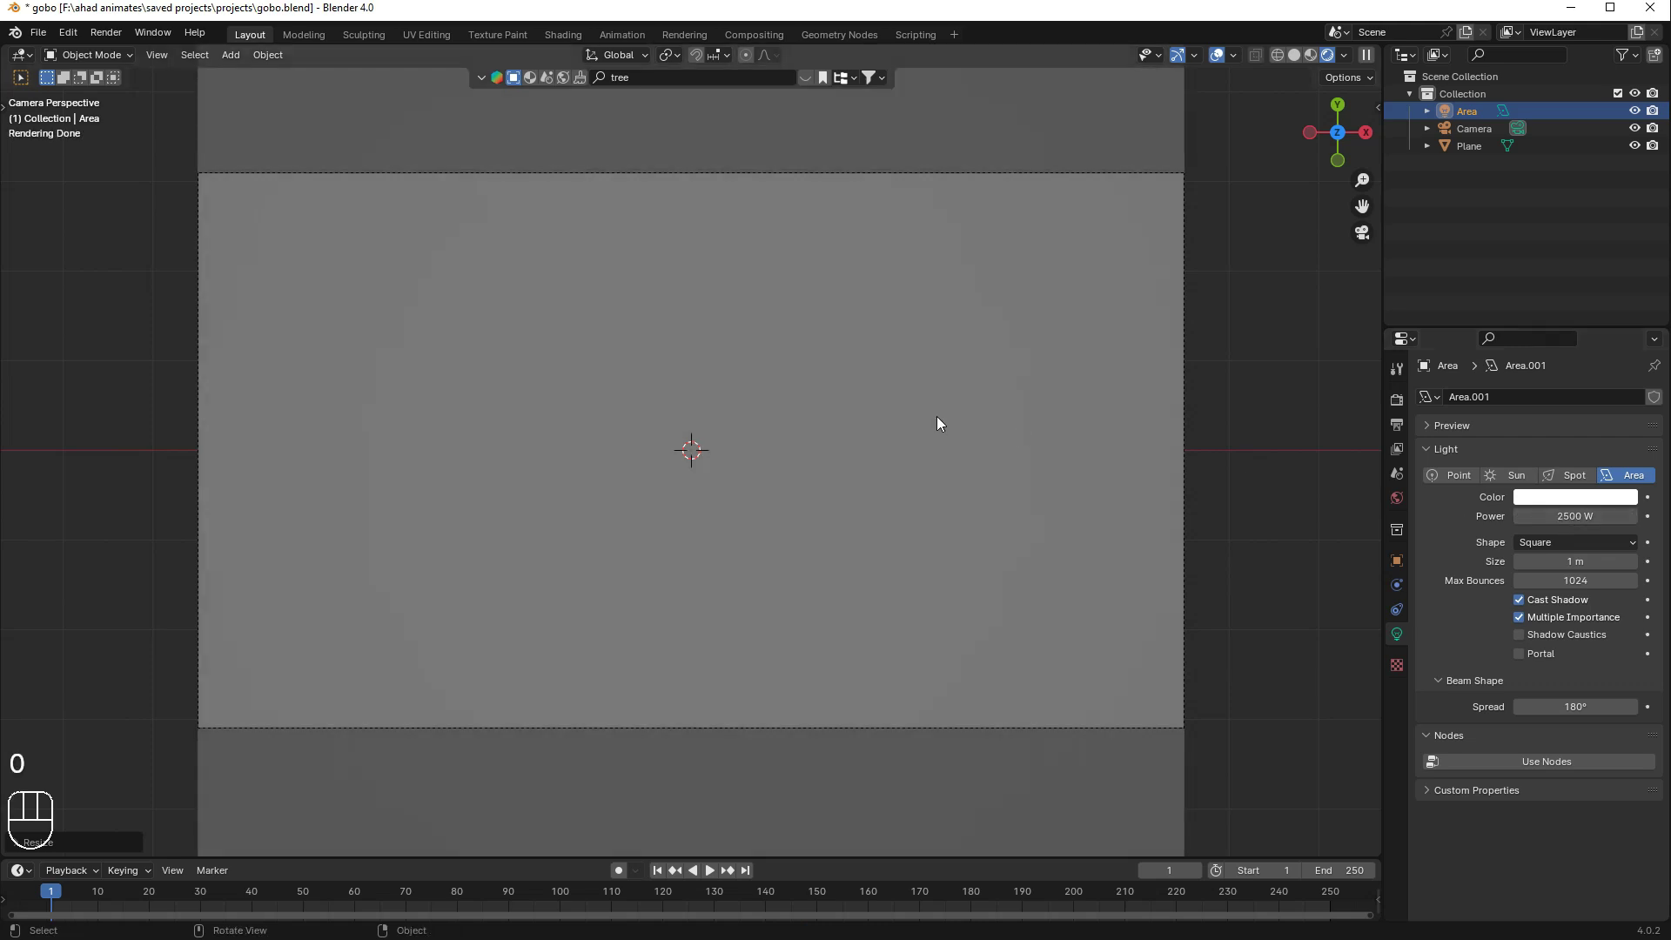
# - Set the area light's power to 3500 W, save the file, and check the plane through the camera
pyautogui.click(1620, 511)
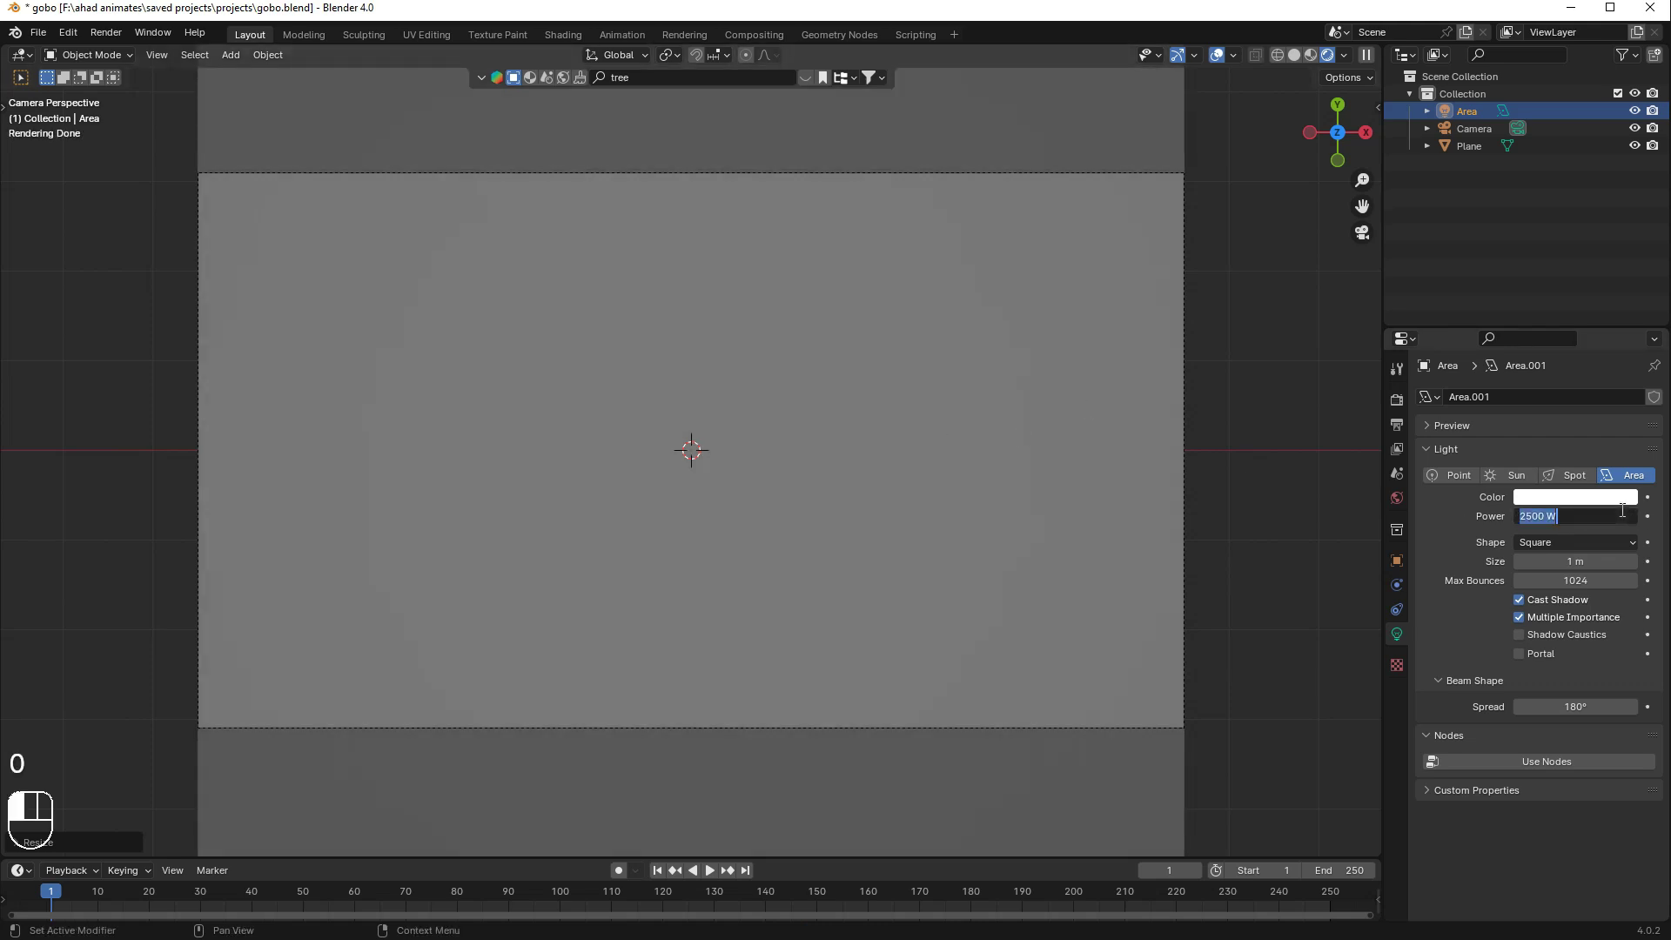
pyautogui.write('35')
pyautogui.press('Return')
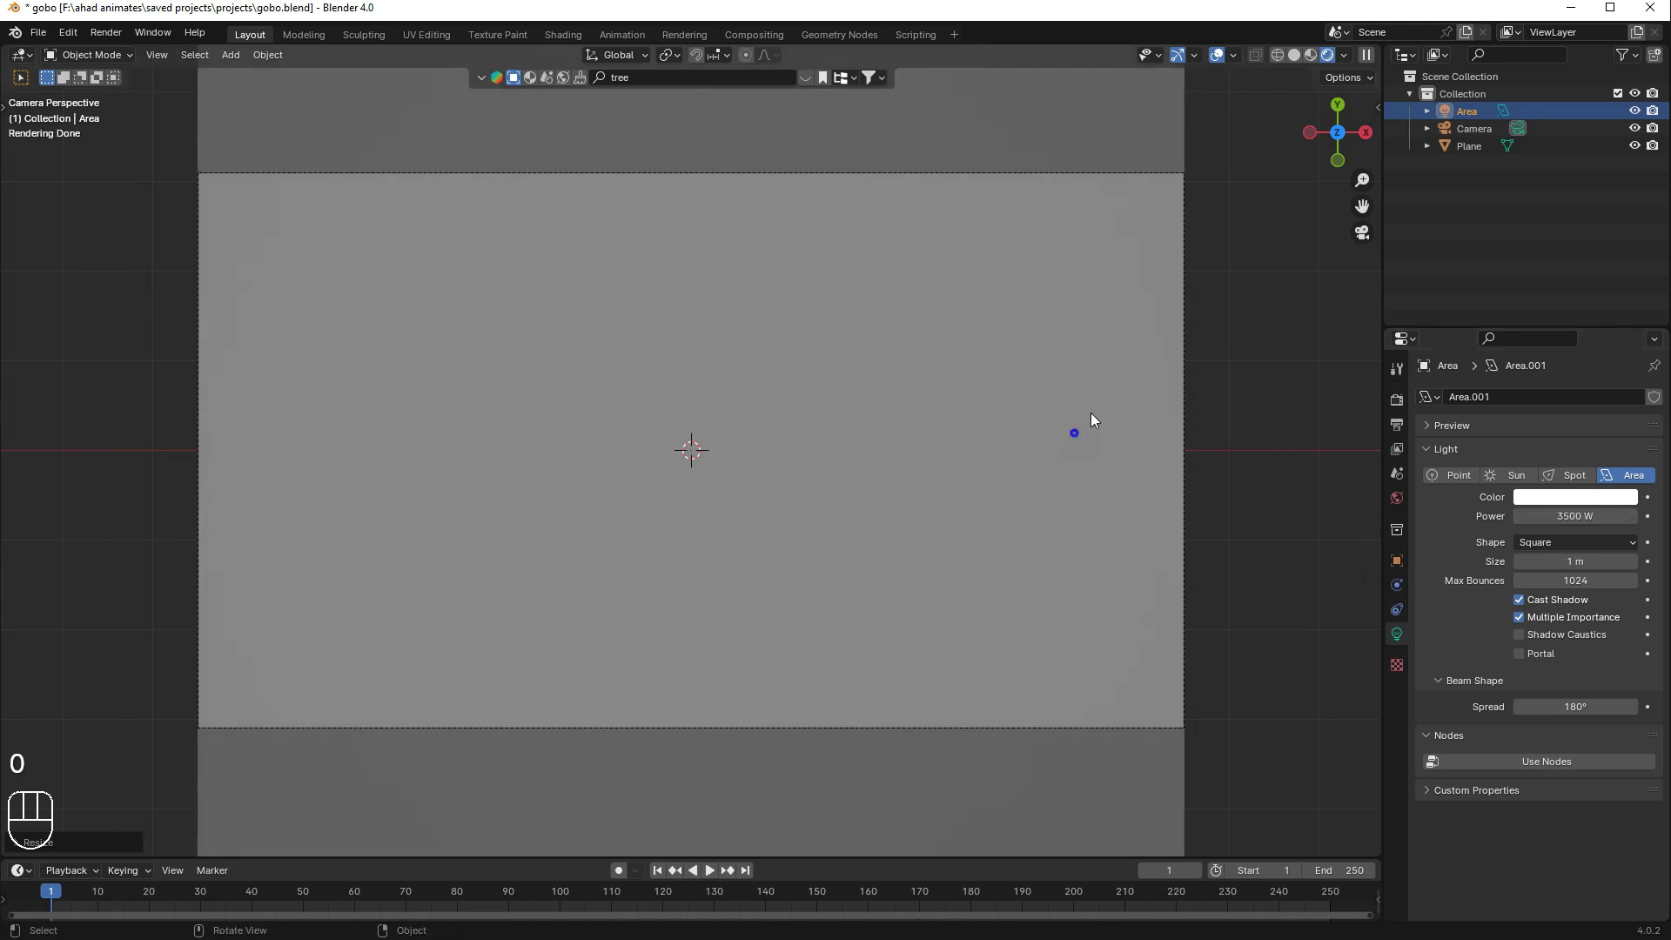
pyautogui.hotkey('ctrl', 's')
pyautogui.moveTo(968, 530); pyautogui.dragTo(961, 467, button='middle')
pyautogui.click(1362, 232)
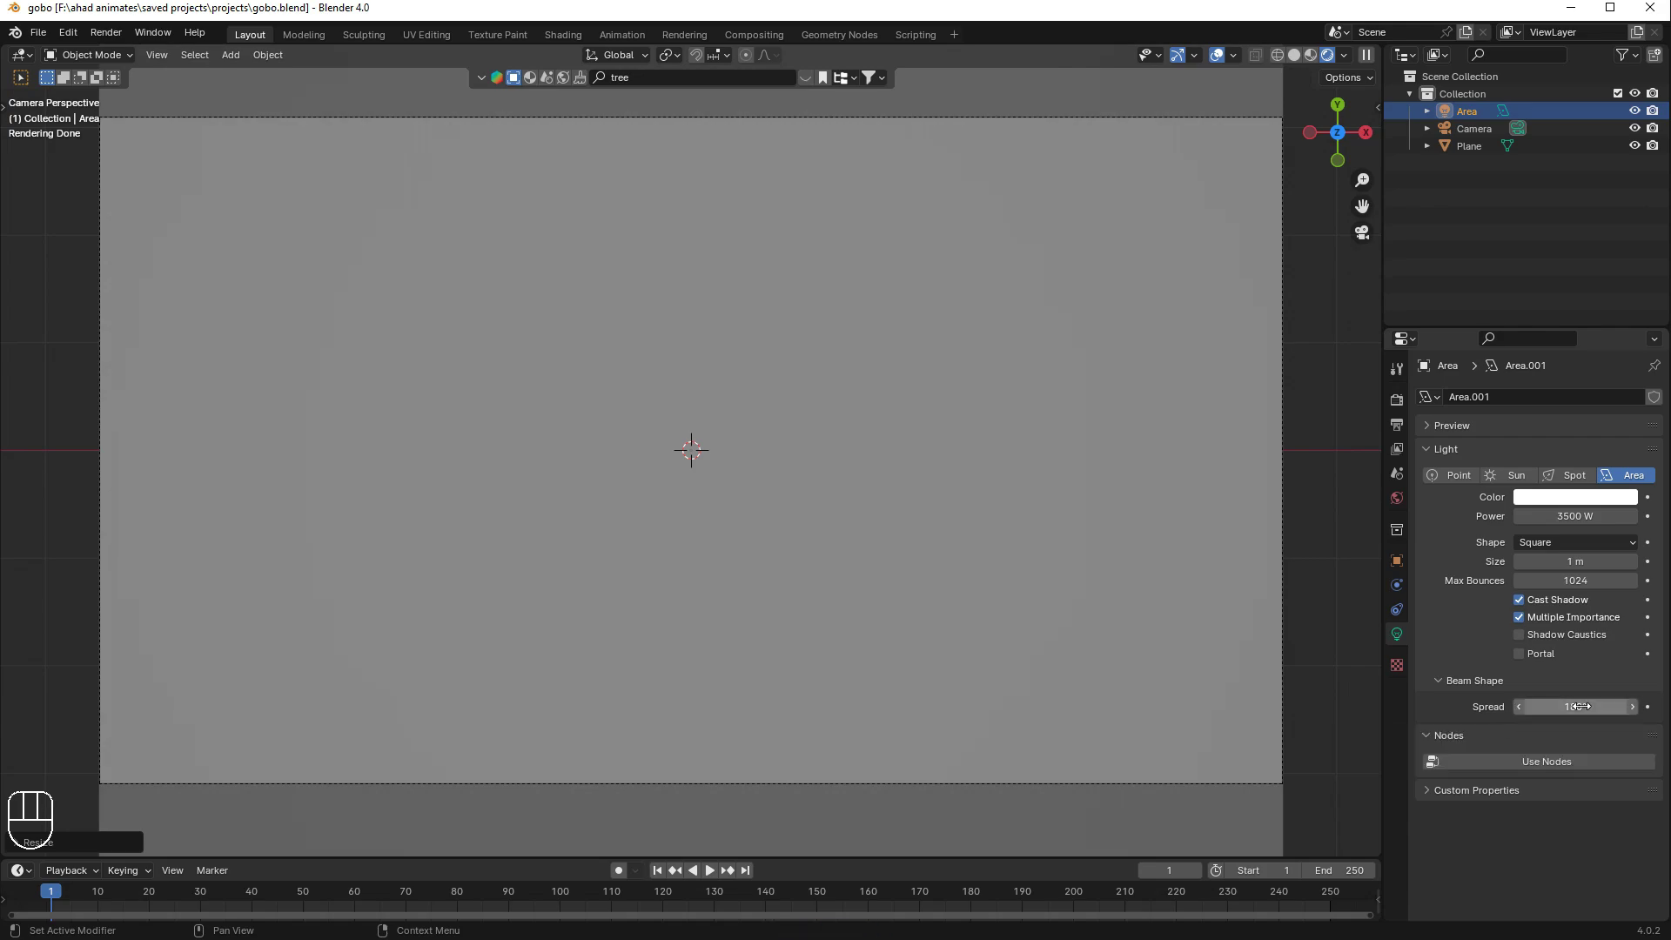
# - Set the area light's beam spread to 1° and its power to 2000 W
pyautogui.moveTo(1571, 706); pyautogui.dragTo(1506, 706)
pyautogui.click(1605, 705)
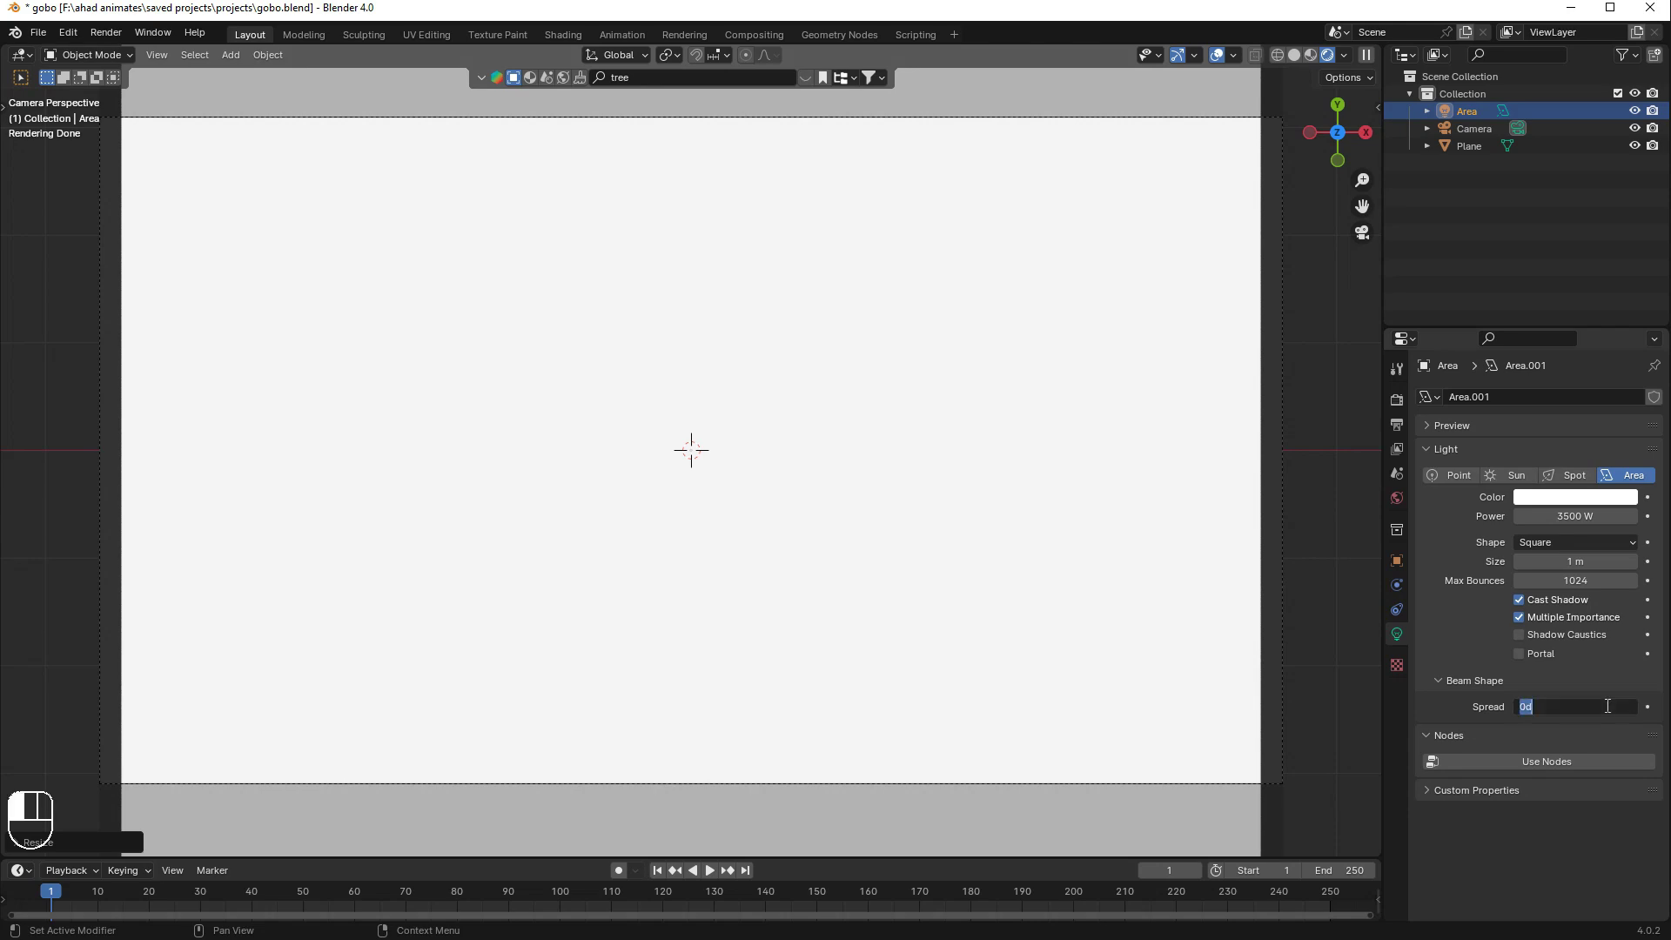
pyautogui.write('1')
pyautogui.press('Return')
pyautogui.click(1582, 516)
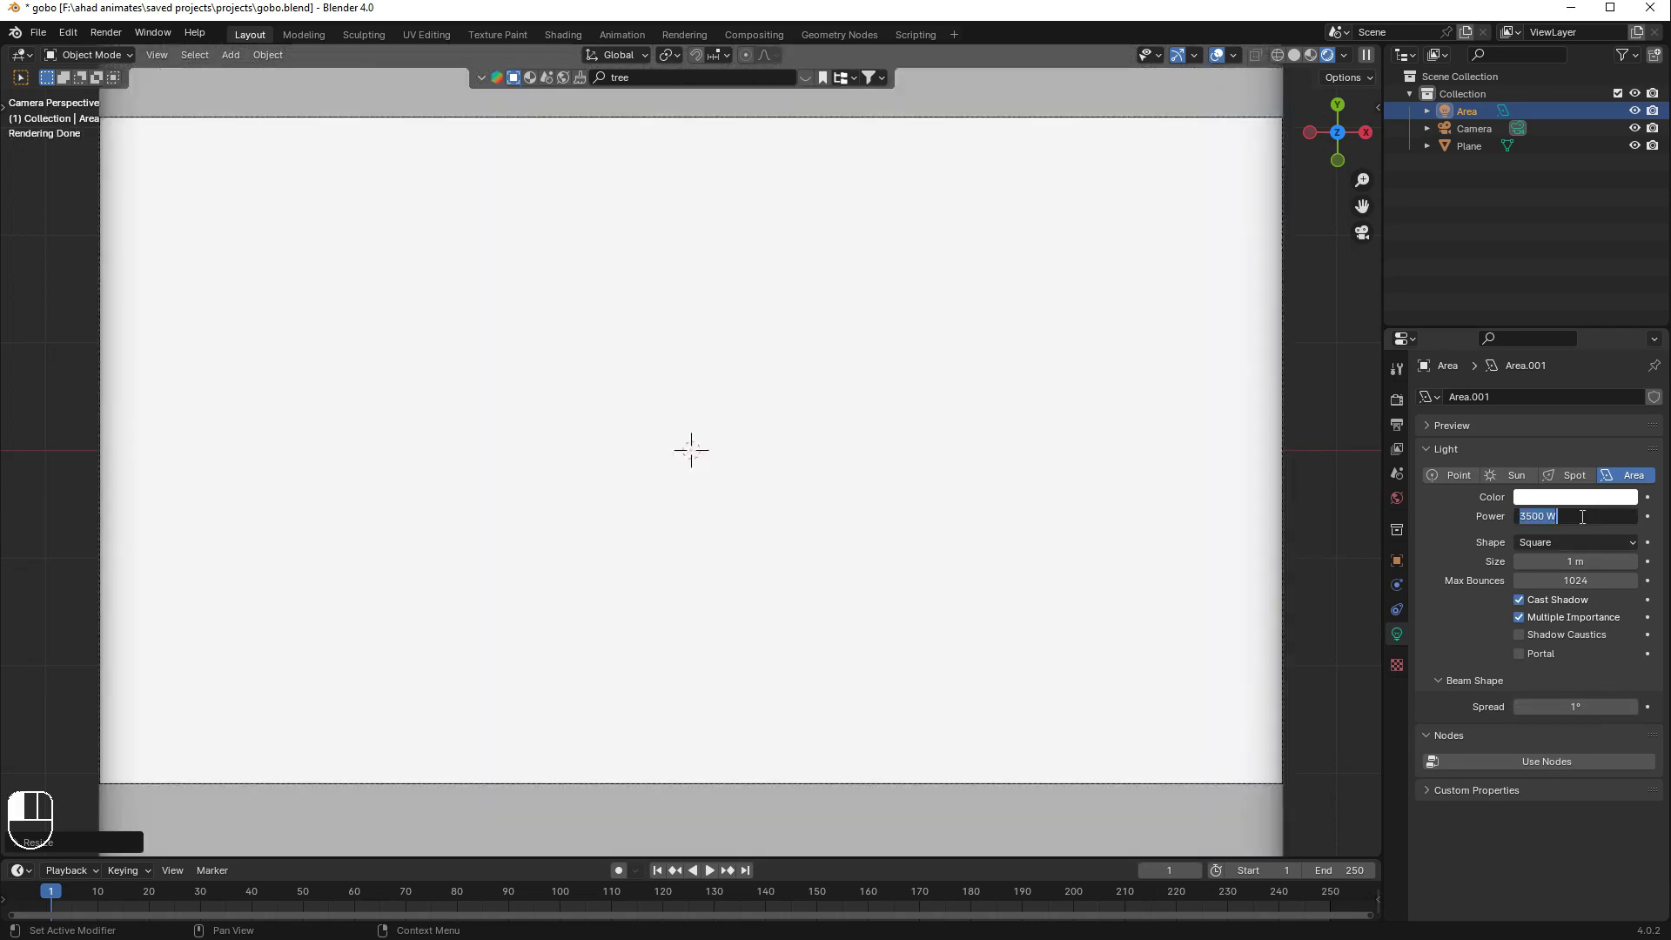
pyautogui.write('2000')
pyautogui.press('Return')
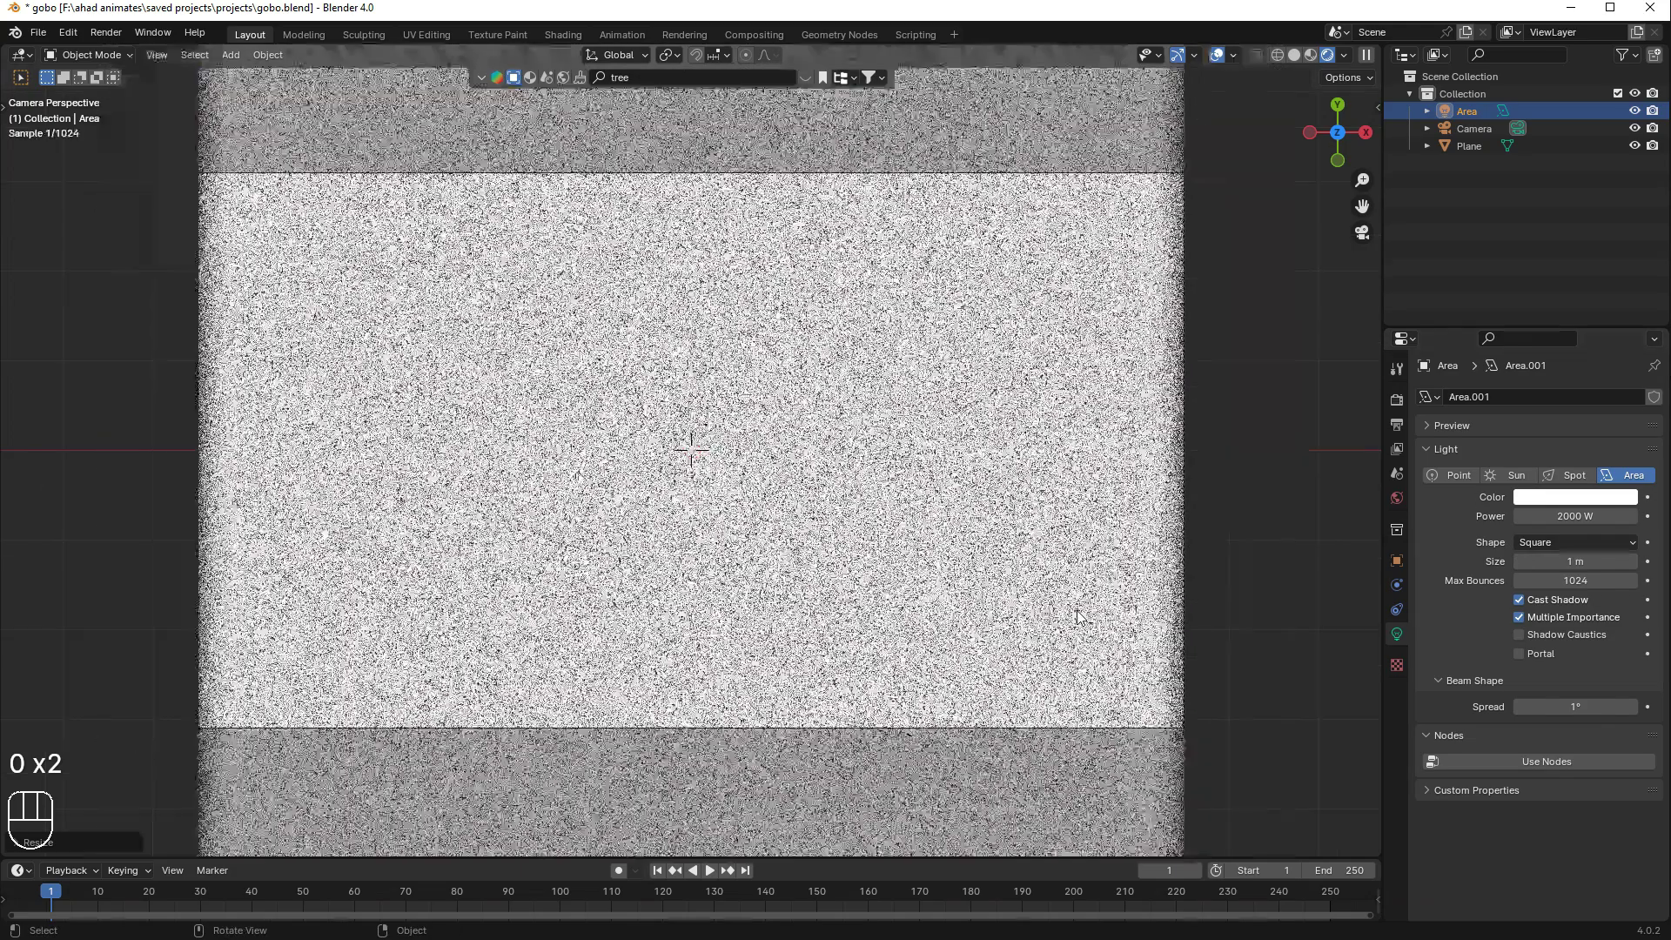
# - Scale the area light down very slightly and save the file
pyautogui.moveTo(1078, 609); pyautogui.dragTo(1042, 483, button='middle')
pyautogui.scroll(-3, 1041, 482)
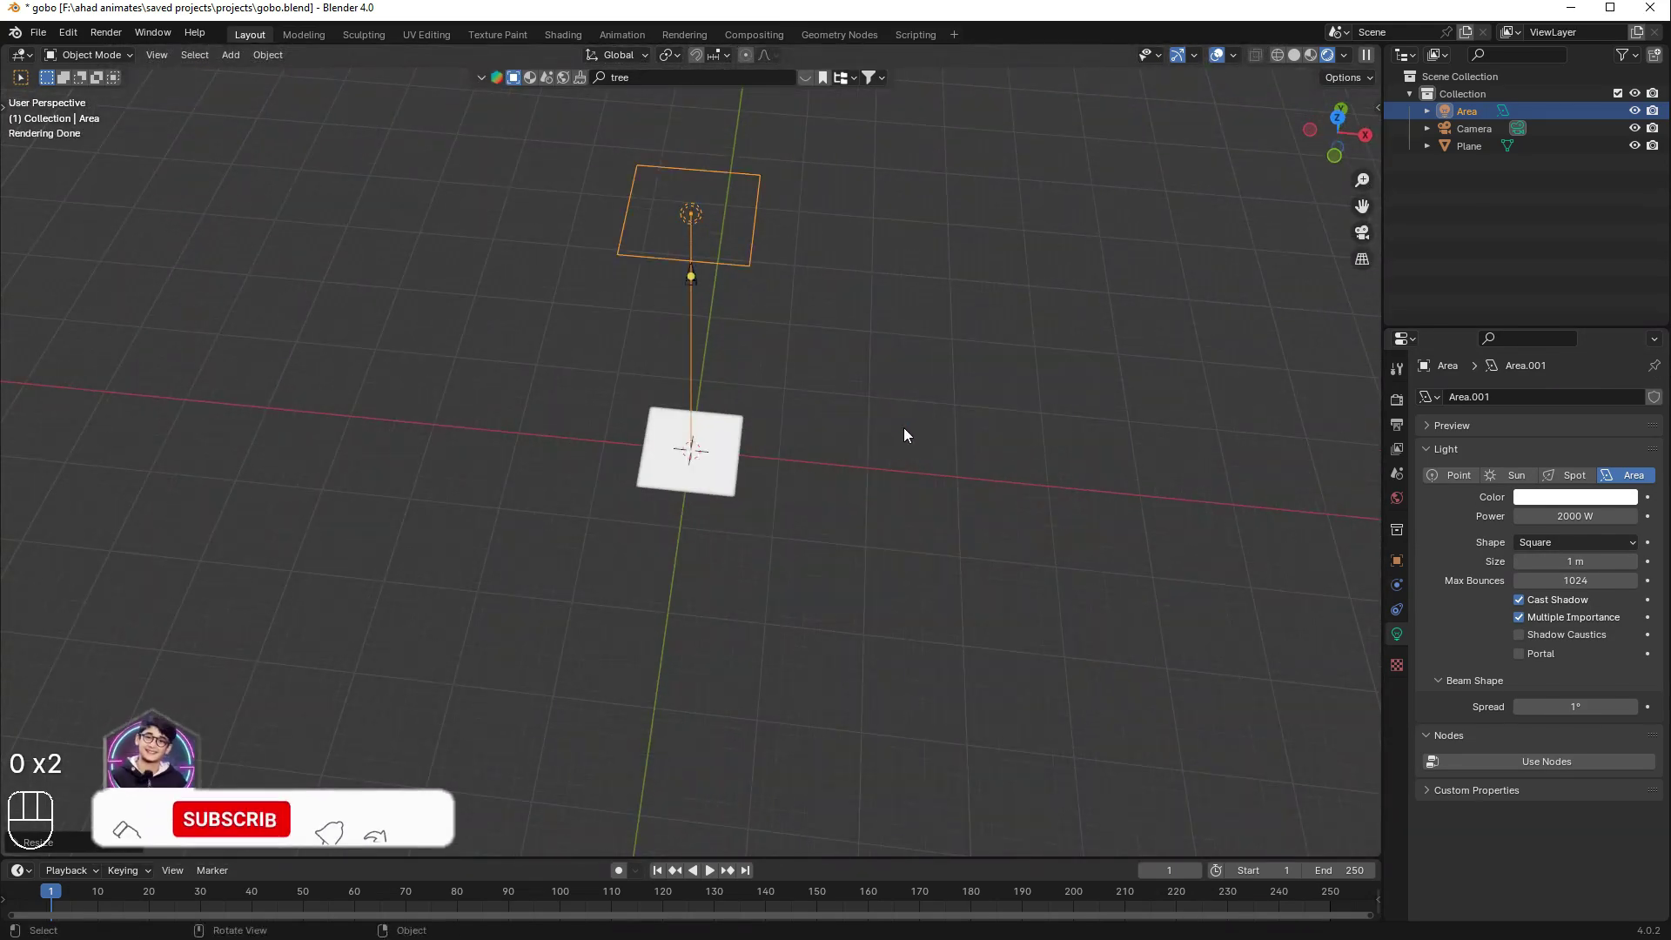
pyautogui.click(884, 412)
pyautogui.press('s')
pyautogui.click(690, 209)
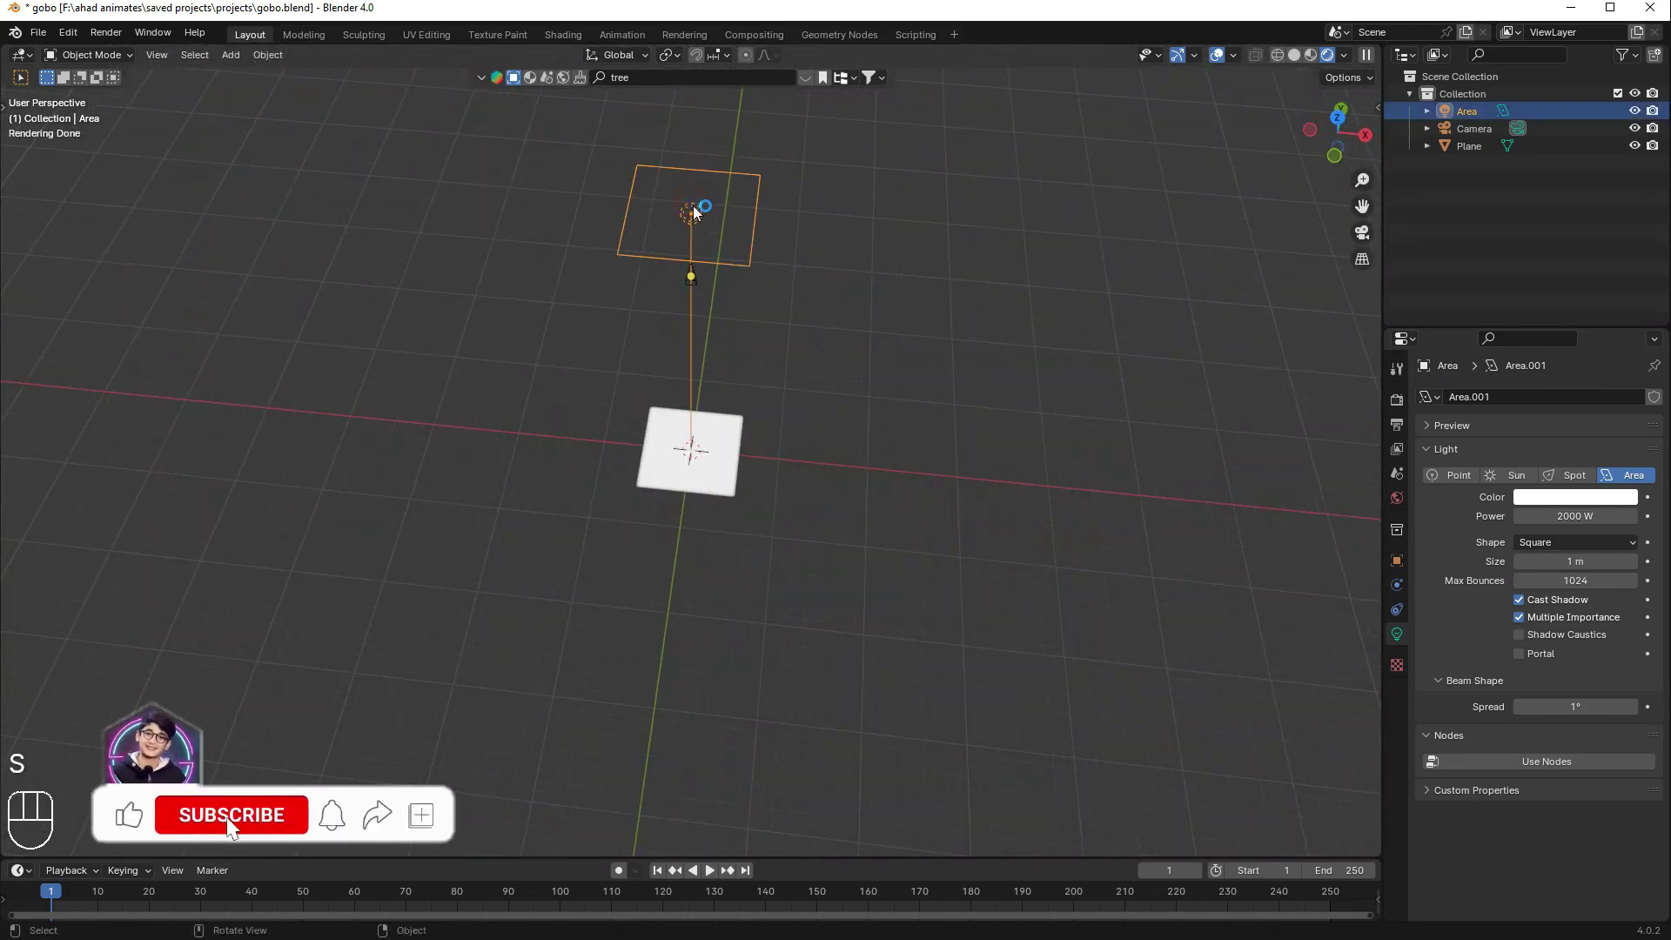
pyautogui.click(967, 322)
pyautogui.hotkey('ctrl', 's')
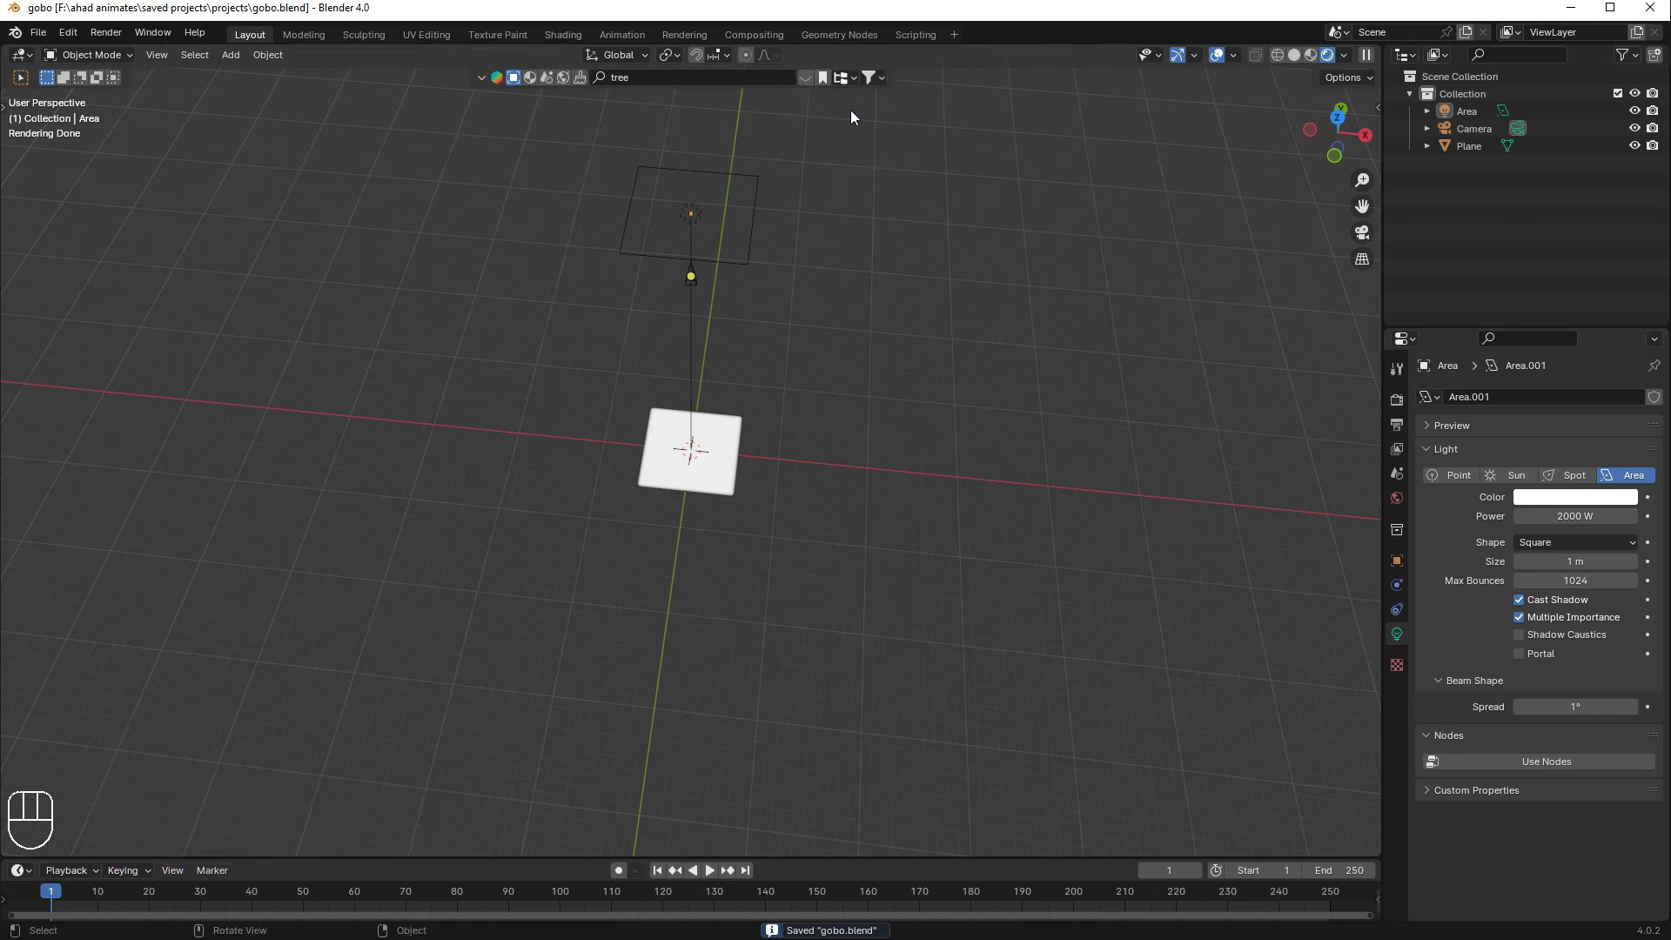
pyautogui.hotkey('ctrl', 's')
# - Place the Tree 06 asset from the tree search results at the plane's centre and switch the viewport to solid shading
pyautogui.click(806, 77)
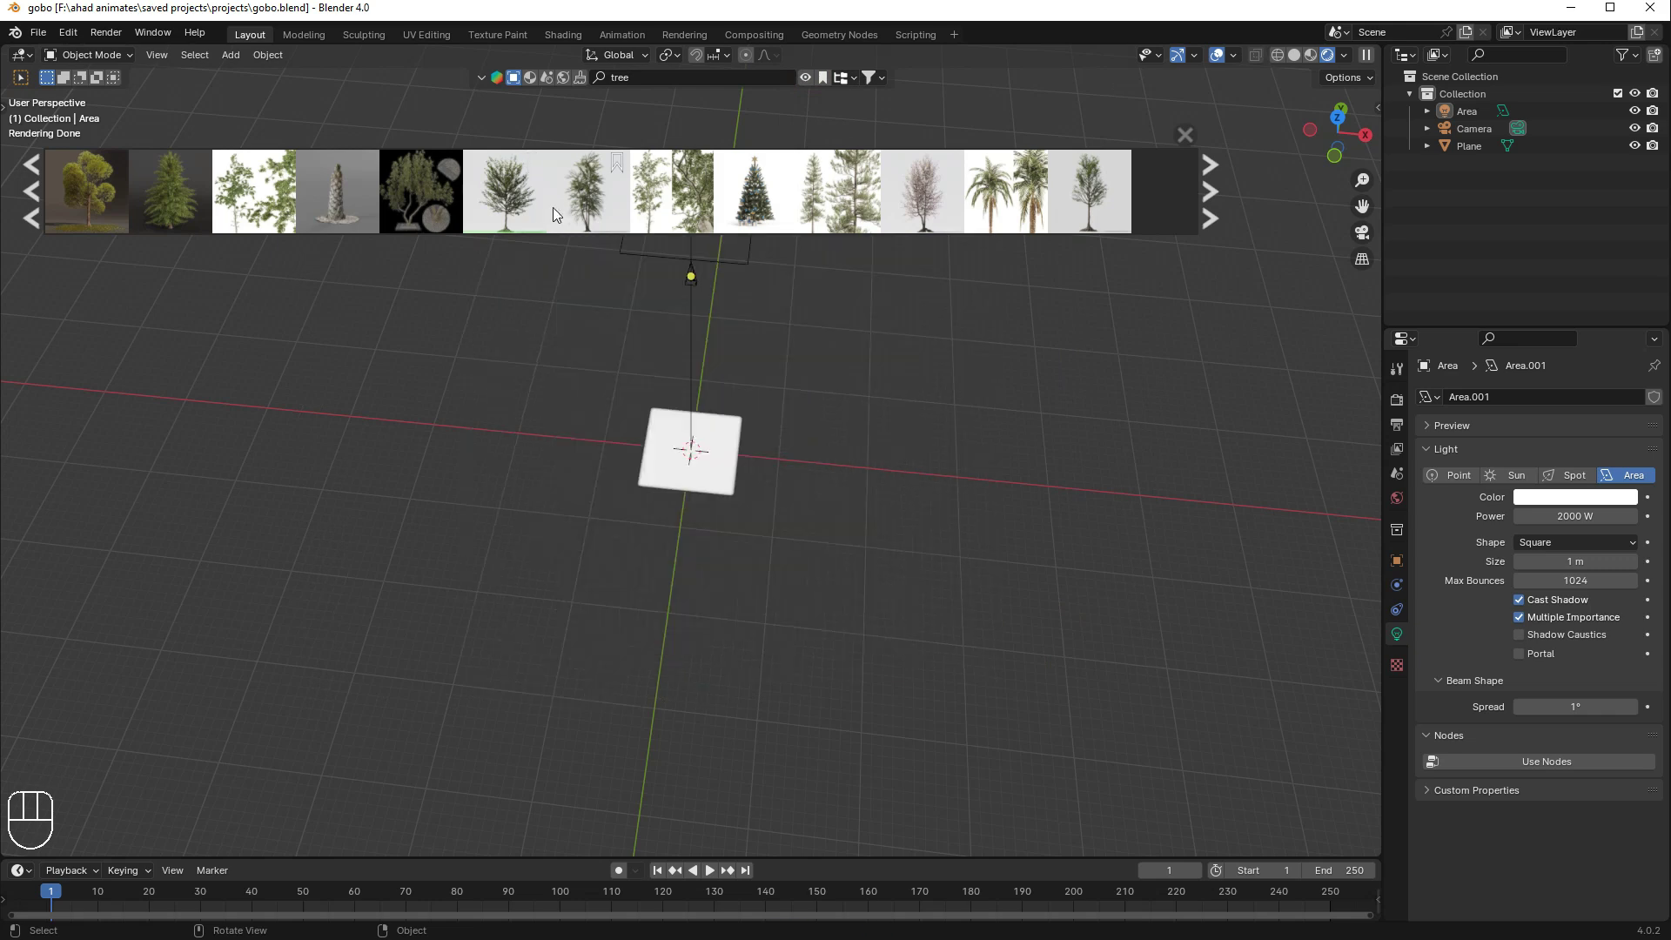
pyautogui.moveTo(513, 196)
pyautogui.moveTo(509, 196); pyautogui.dragTo(689, 450)
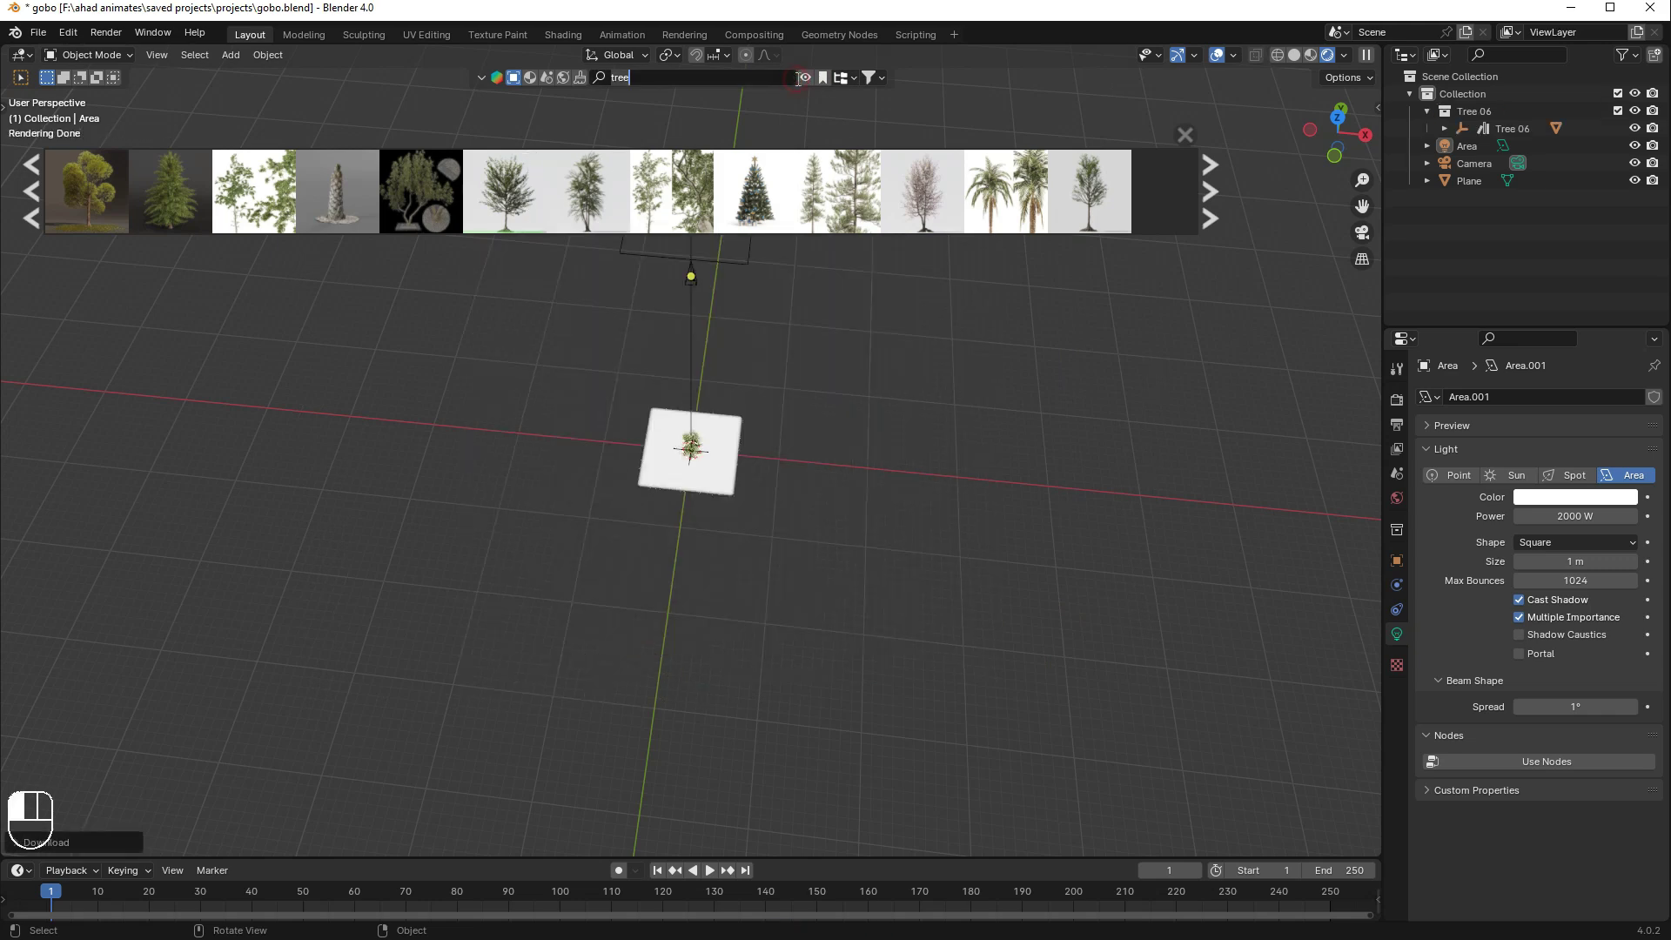
pyautogui.click(804, 79)
pyautogui.scroll(3, 805, 278)
pyautogui.moveTo(823, 337); pyautogui.dragTo(801, 290, button='middle')
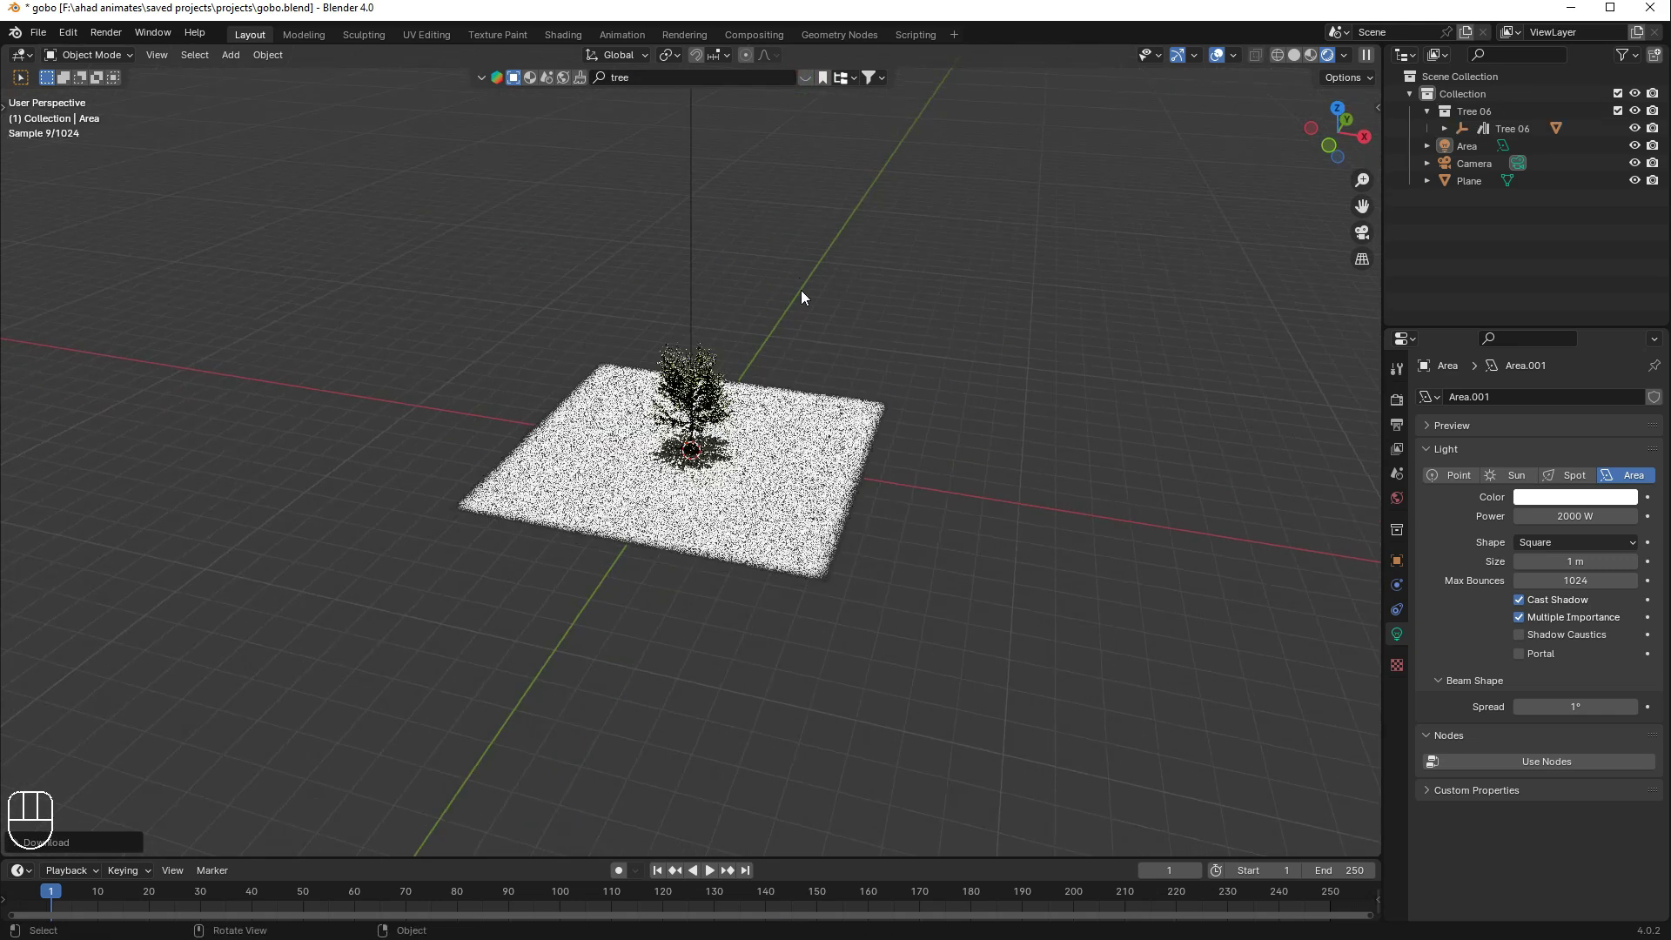
pyautogui.click(1295, 56)
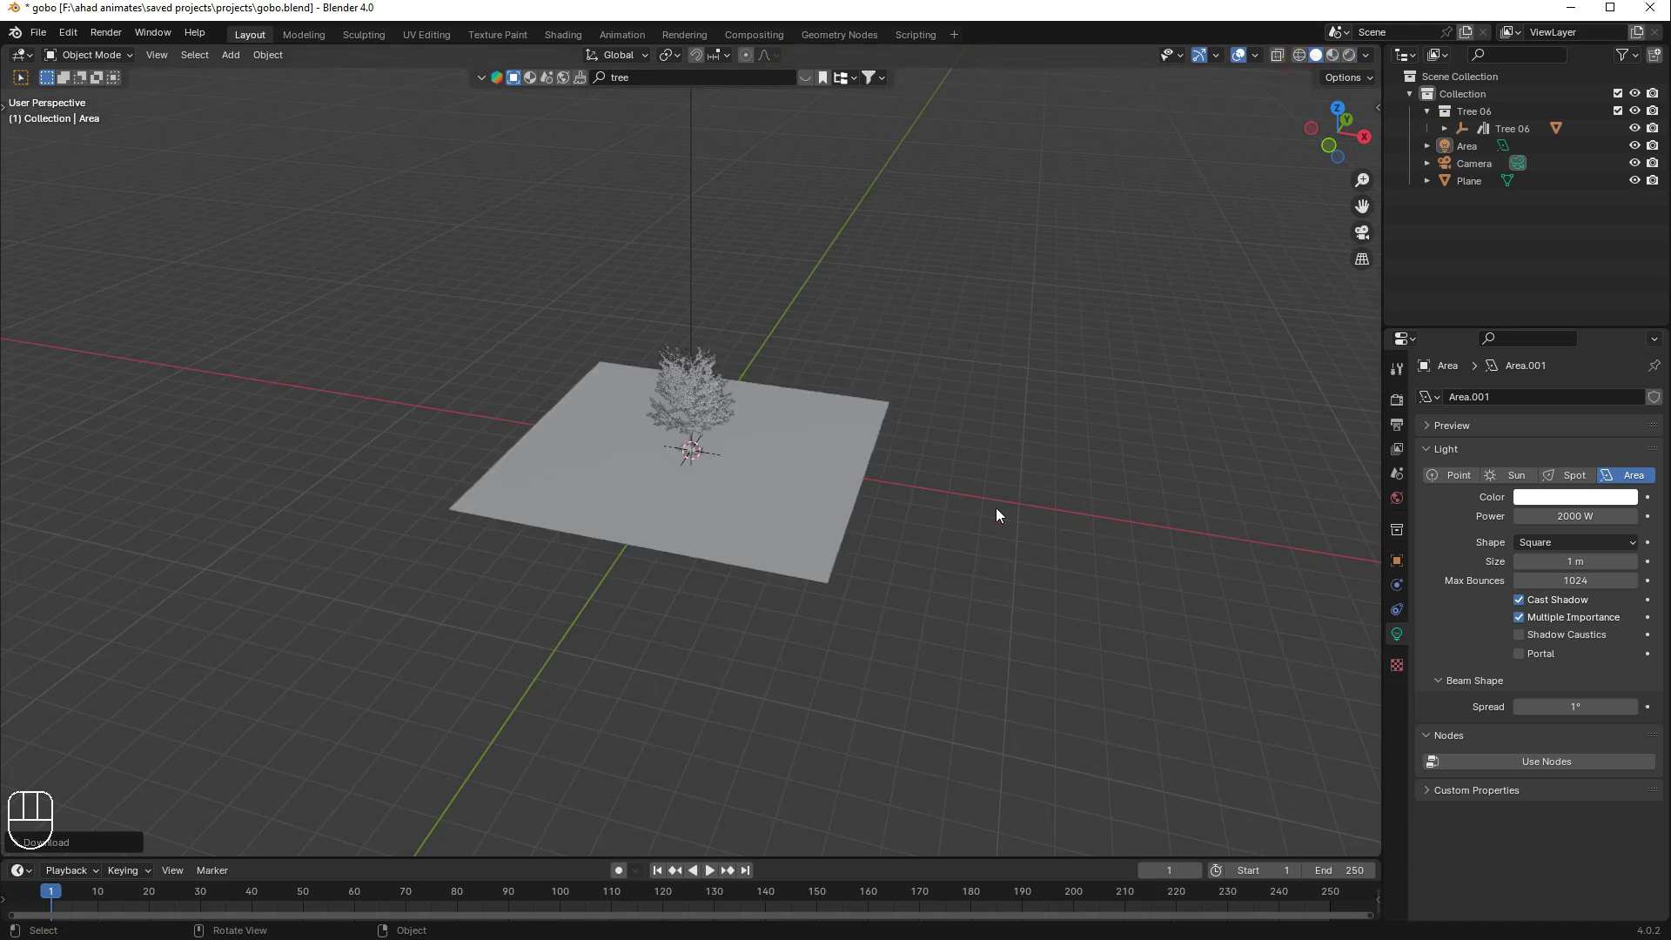
# - Select the whole tree by its parent and raise it along Z to between the camera and the area light
pyautogui.scroll(2, 996, 513)
pyautogui.click(728, 458)
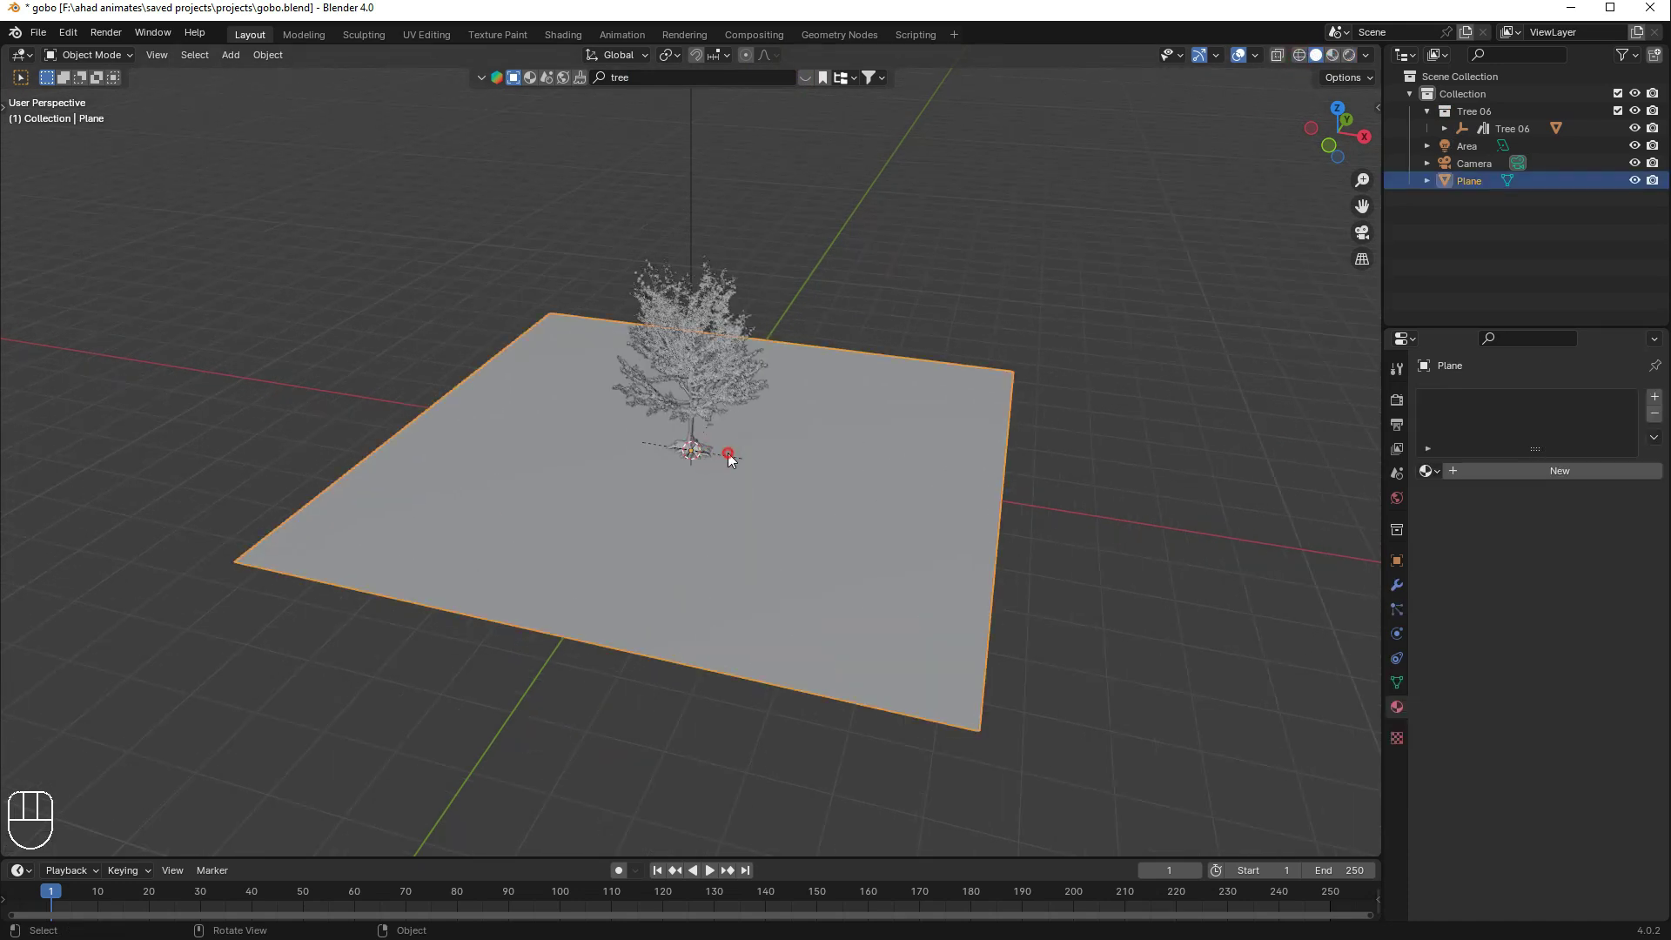
pyautogui.click(736, 461)
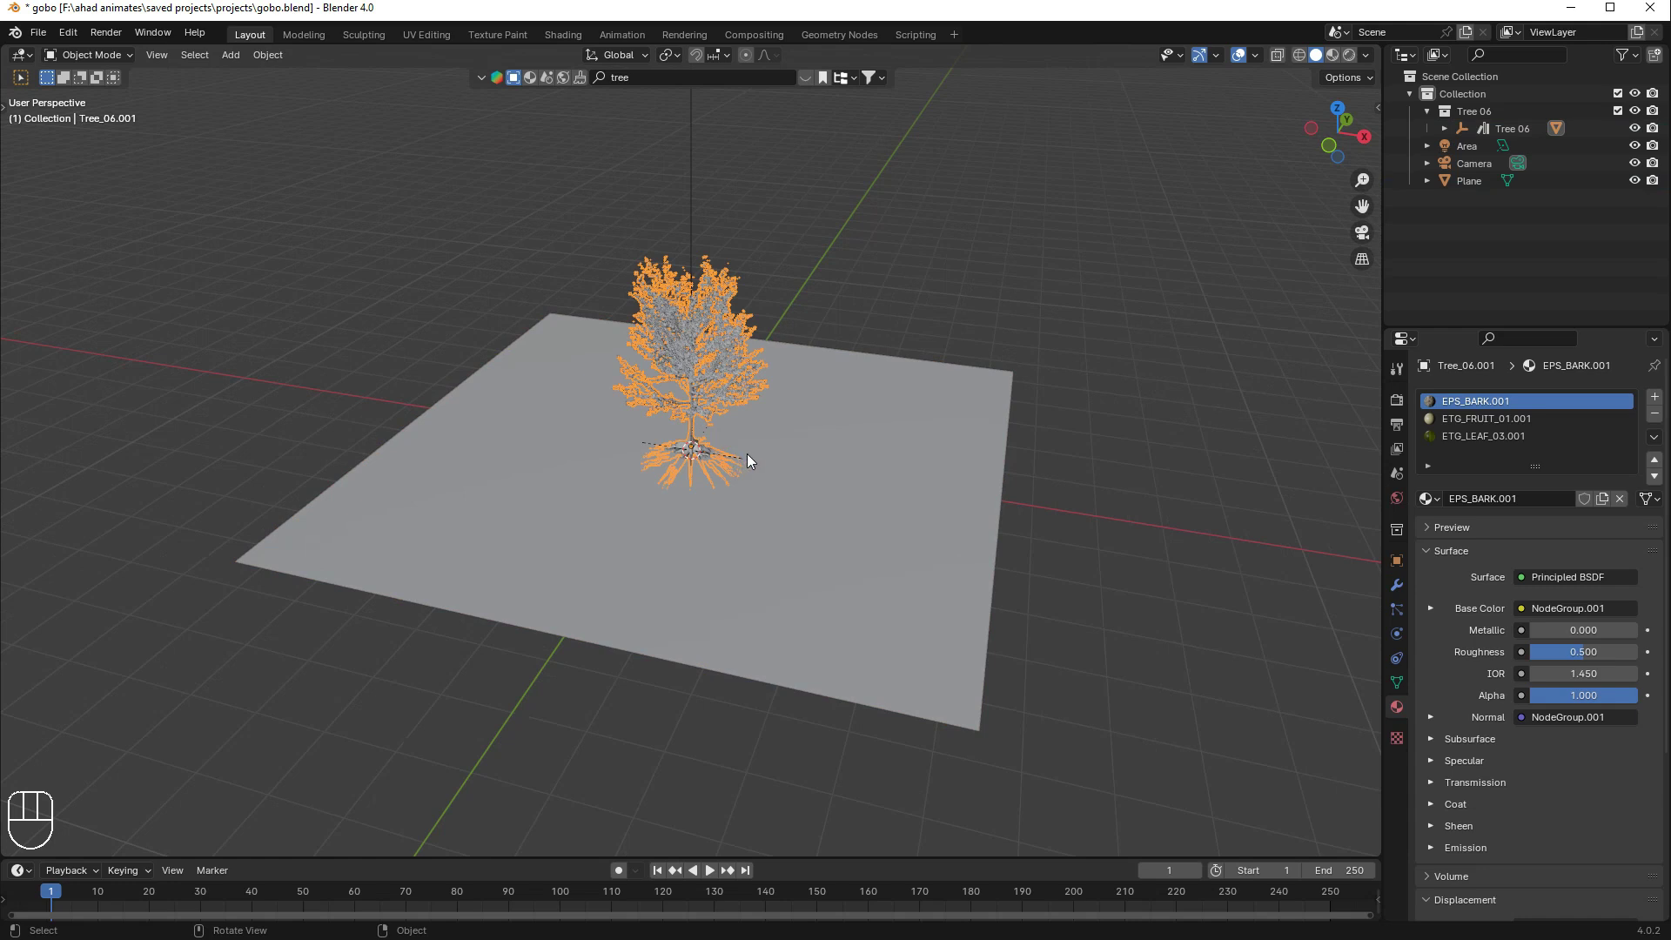
pyautogui.hotkey('ctrl', 'x')
pyautogui.hotkey('ctrl', 'z')
pyautogui.press('g')
pyautogui.press('z')
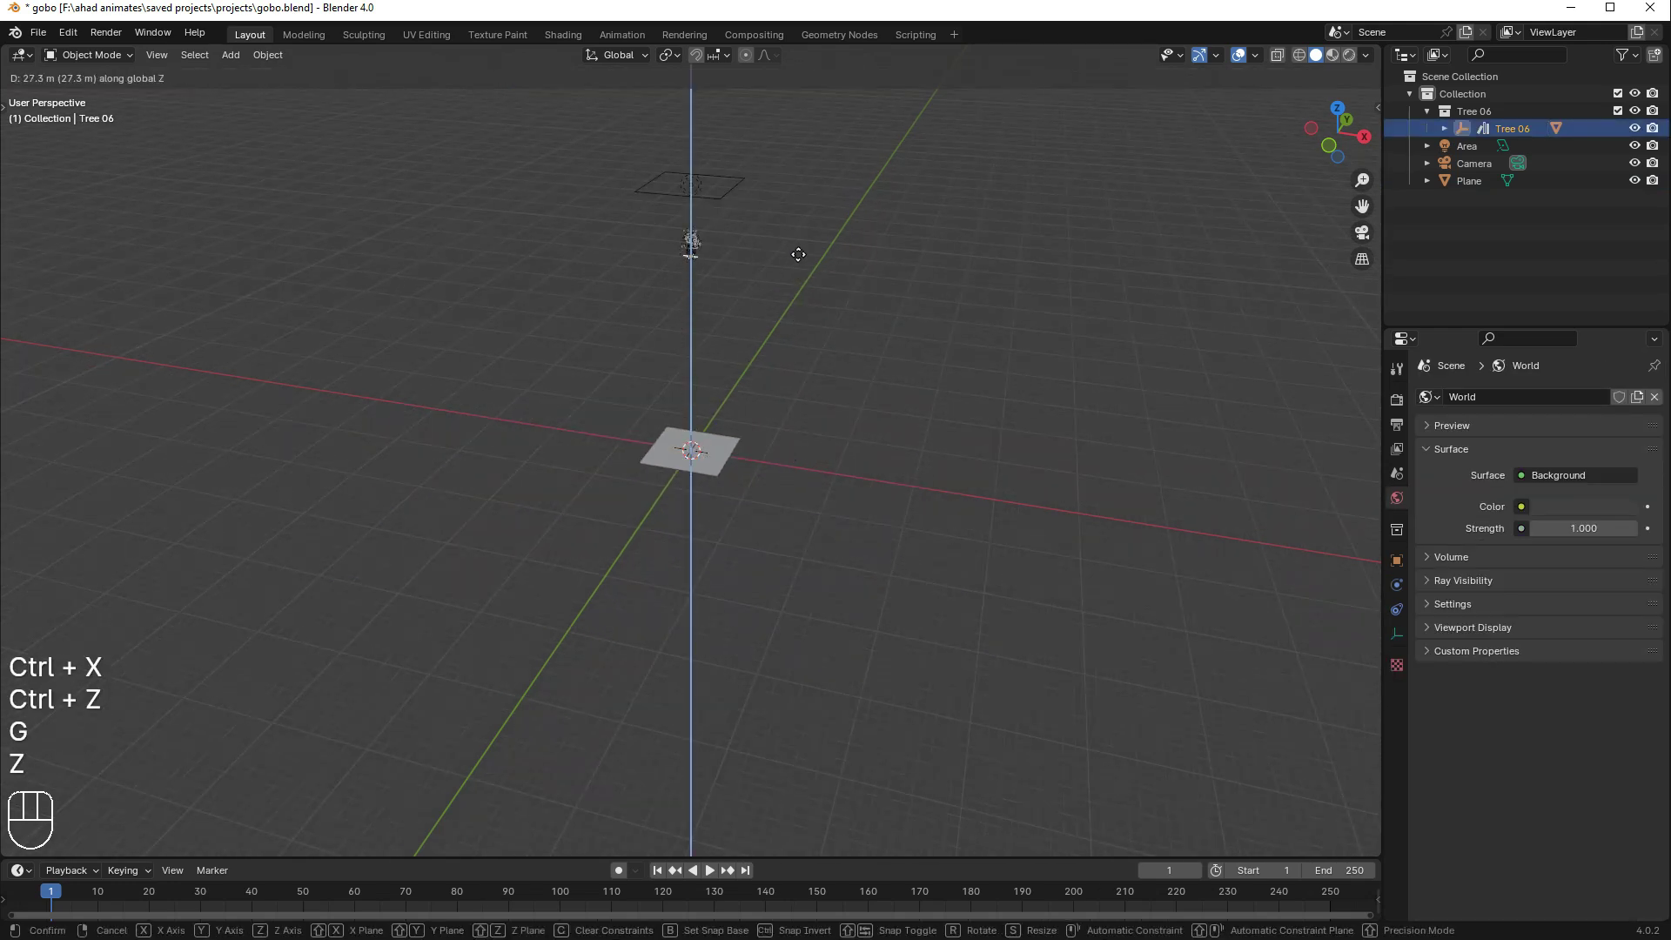
pyautogui.click(762, 211)
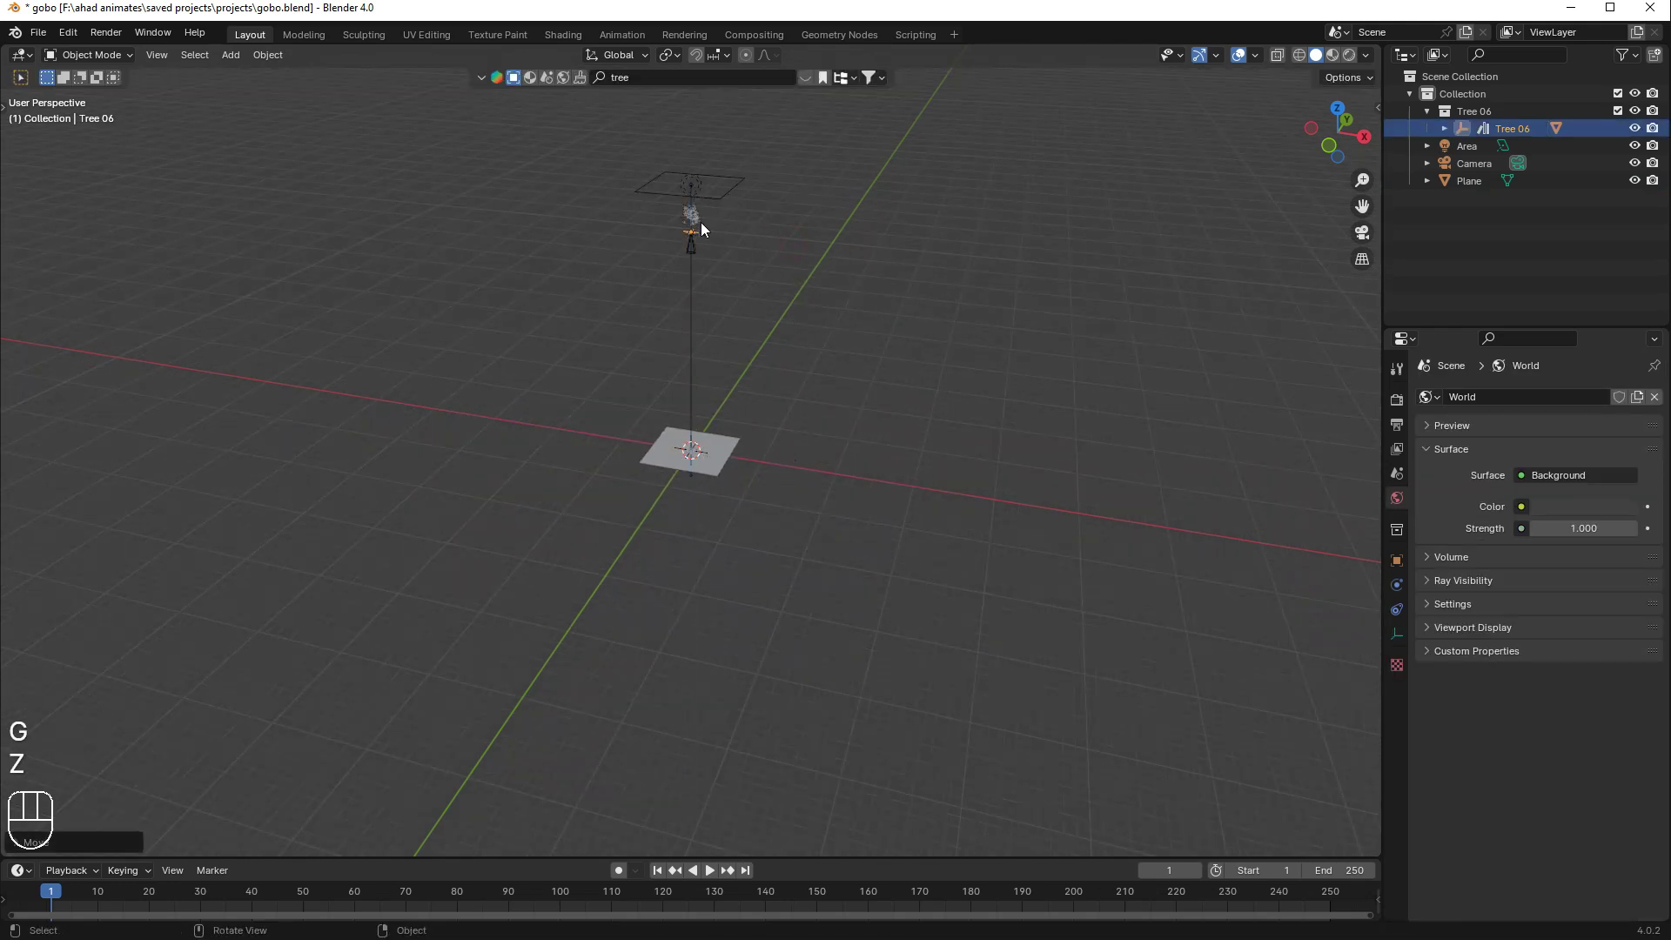
# - Rotate the tree 90° about the global X axis so it lies horizontally
pyautogui.moveTo(701, 222); pyautogui.dragTo(729, 237, button='middle')
pyautogui.press('r')
pyautogui.press('x')
pyautogui.rightClick(636, 349)
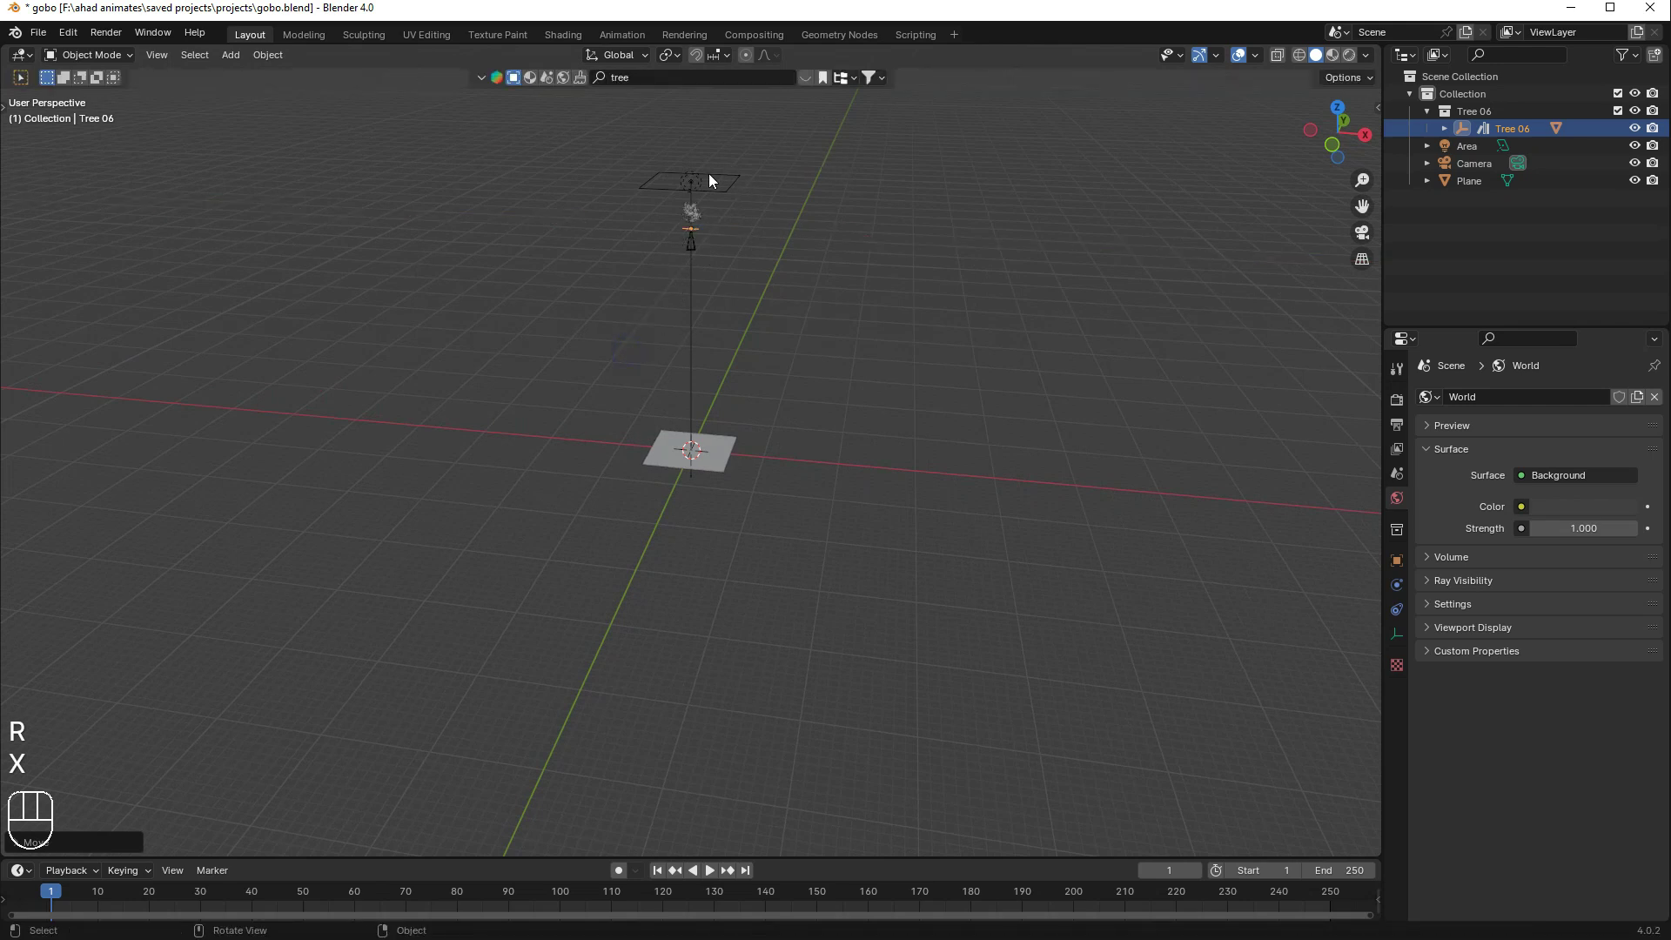
pyautogui.press('r')
pyautogui.press('x')
pyautogui.press('r')
pyautogui.press('x')
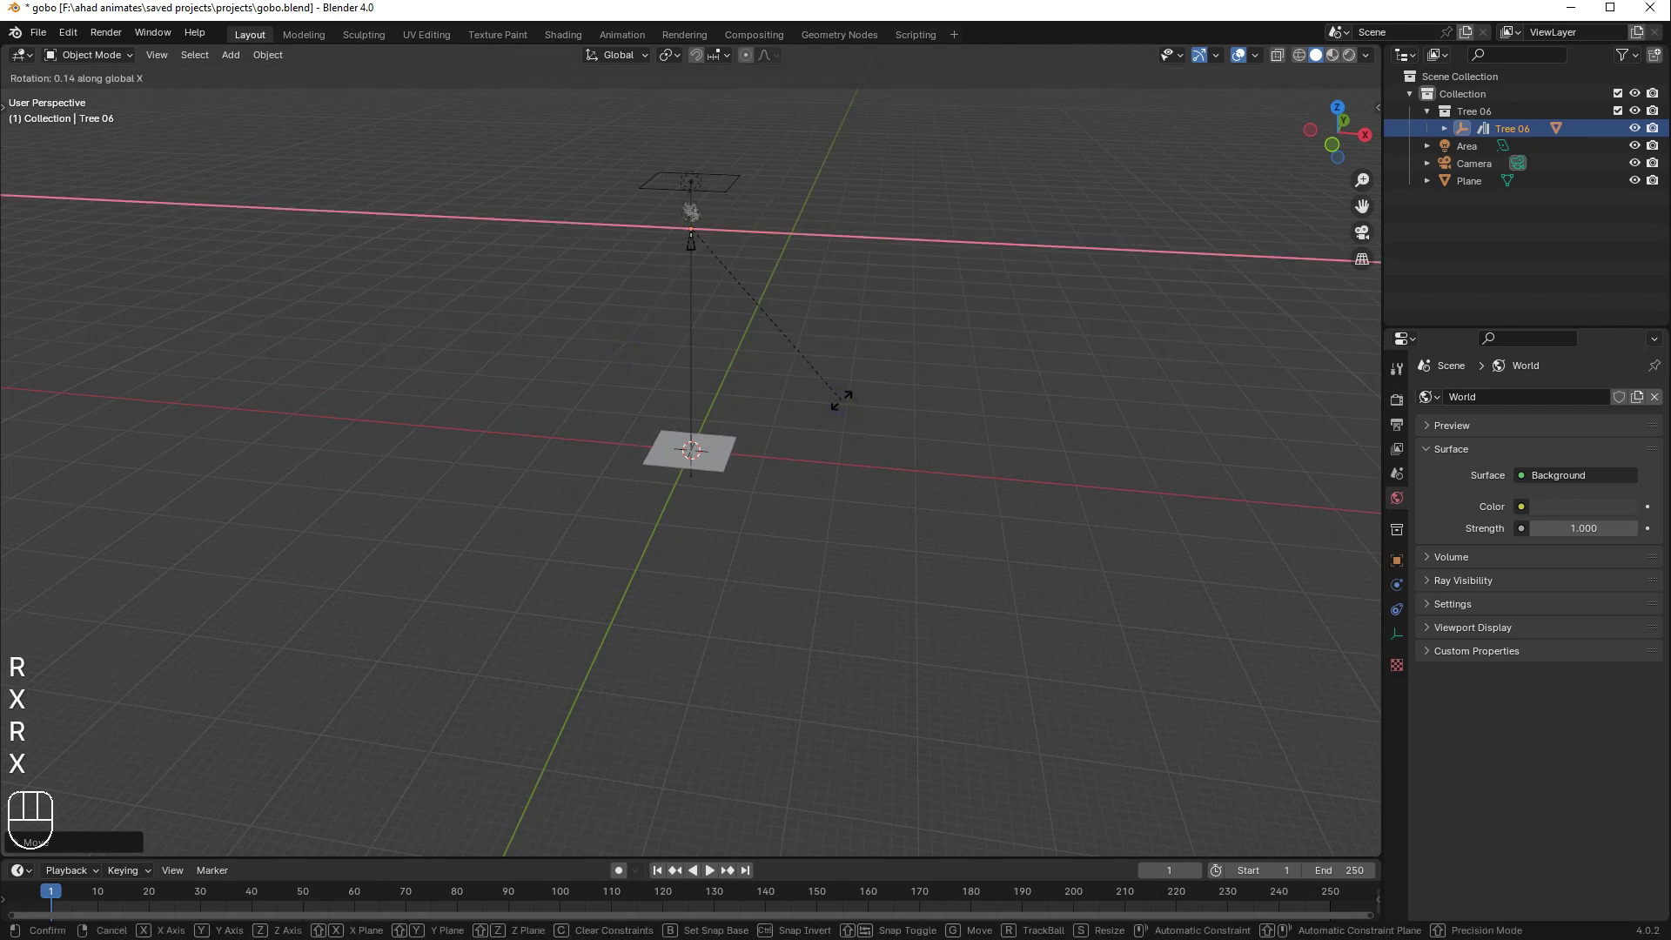
pyautogui.press('9')
pyautogui.press('0')
pyautogui.click(839, 400)
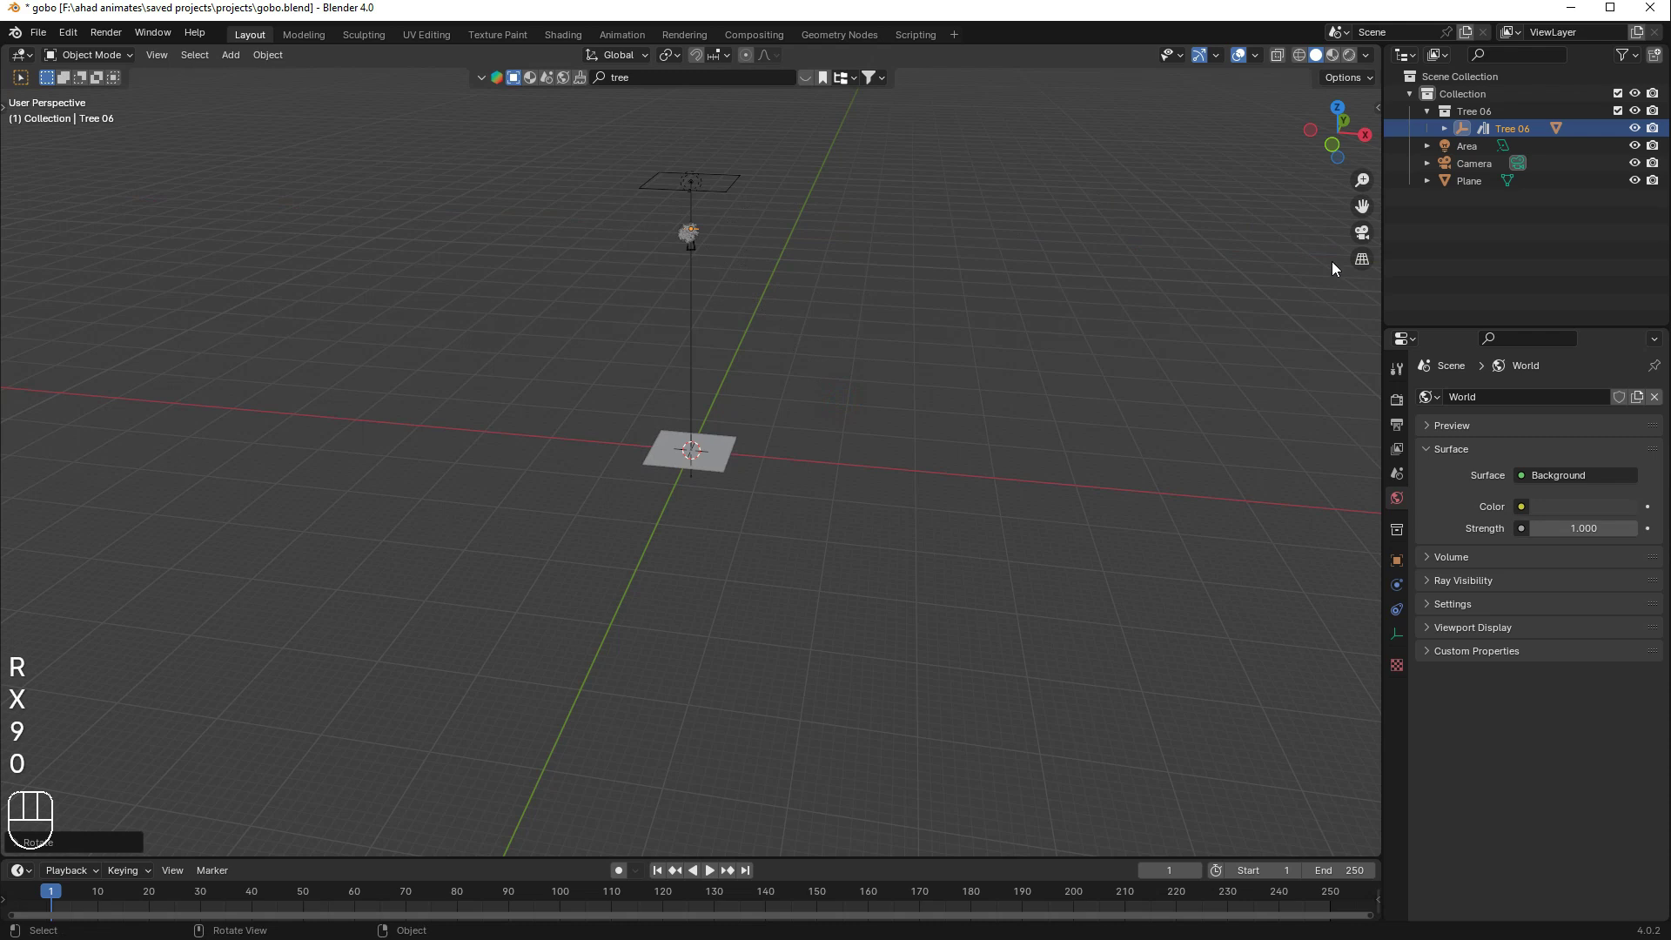
# - Raise the tree about 1.5 m along Z and check the framing through the camera
pyautogui.scroll(2, 987, 344)
pyautogui.moveTo(986, 345); pyautogui.dragTo(956, 266, button='middle')
pyautogui.scroll(-1, 955, 266)
pyautogui.press('g')
pyautogui.middleClick(949, 259)
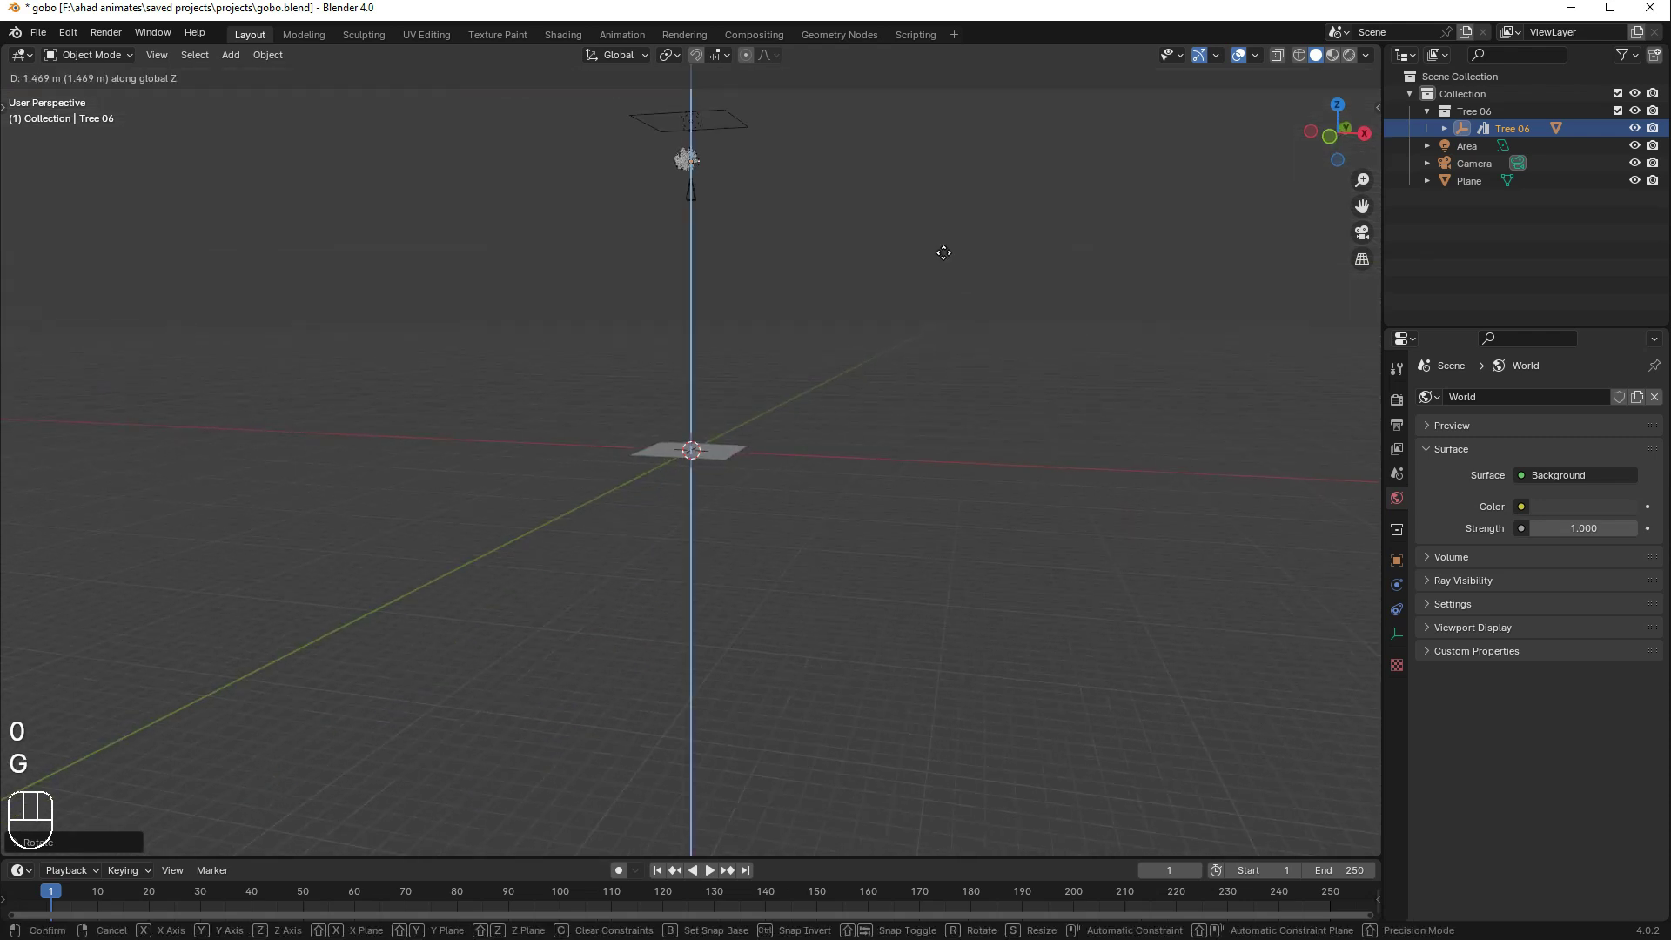
pyautogui.click(944, 253)
pyautogui.click(1362, 232)
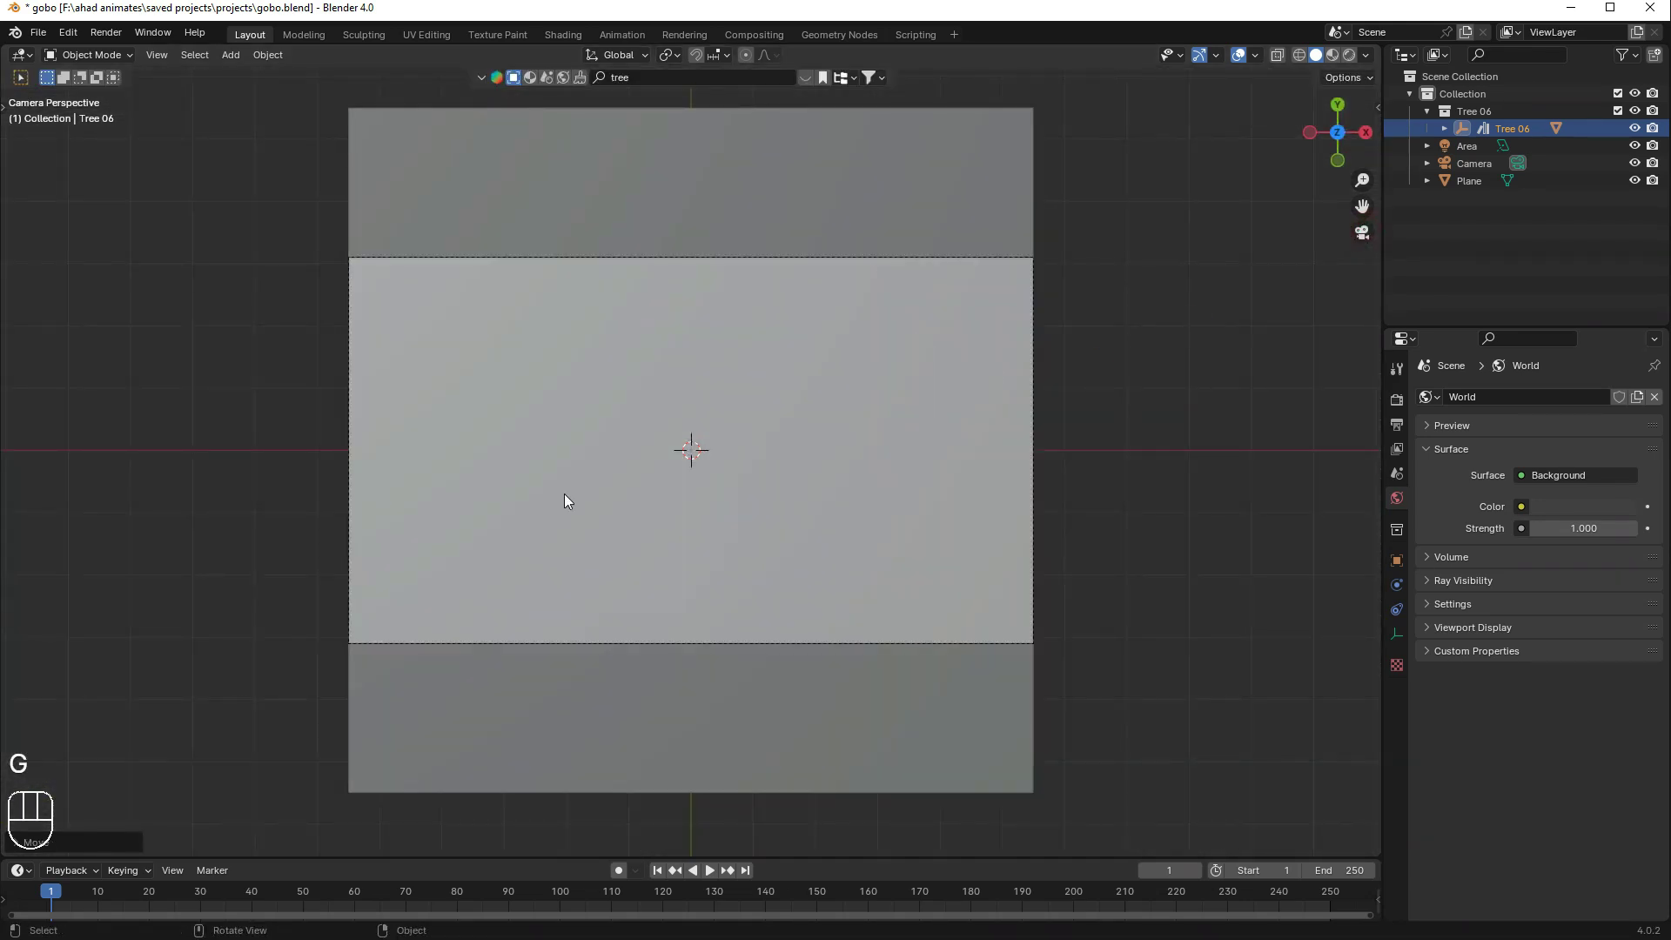
# - Adjust the tree's position along Z in the camera view and save the file
pyautogui.scroll(-5, 635, 365)
pyautogui.scroll(5, 688, 463)
pyautogui.scroll(3, 688, 463)
pyautogui.press('g')
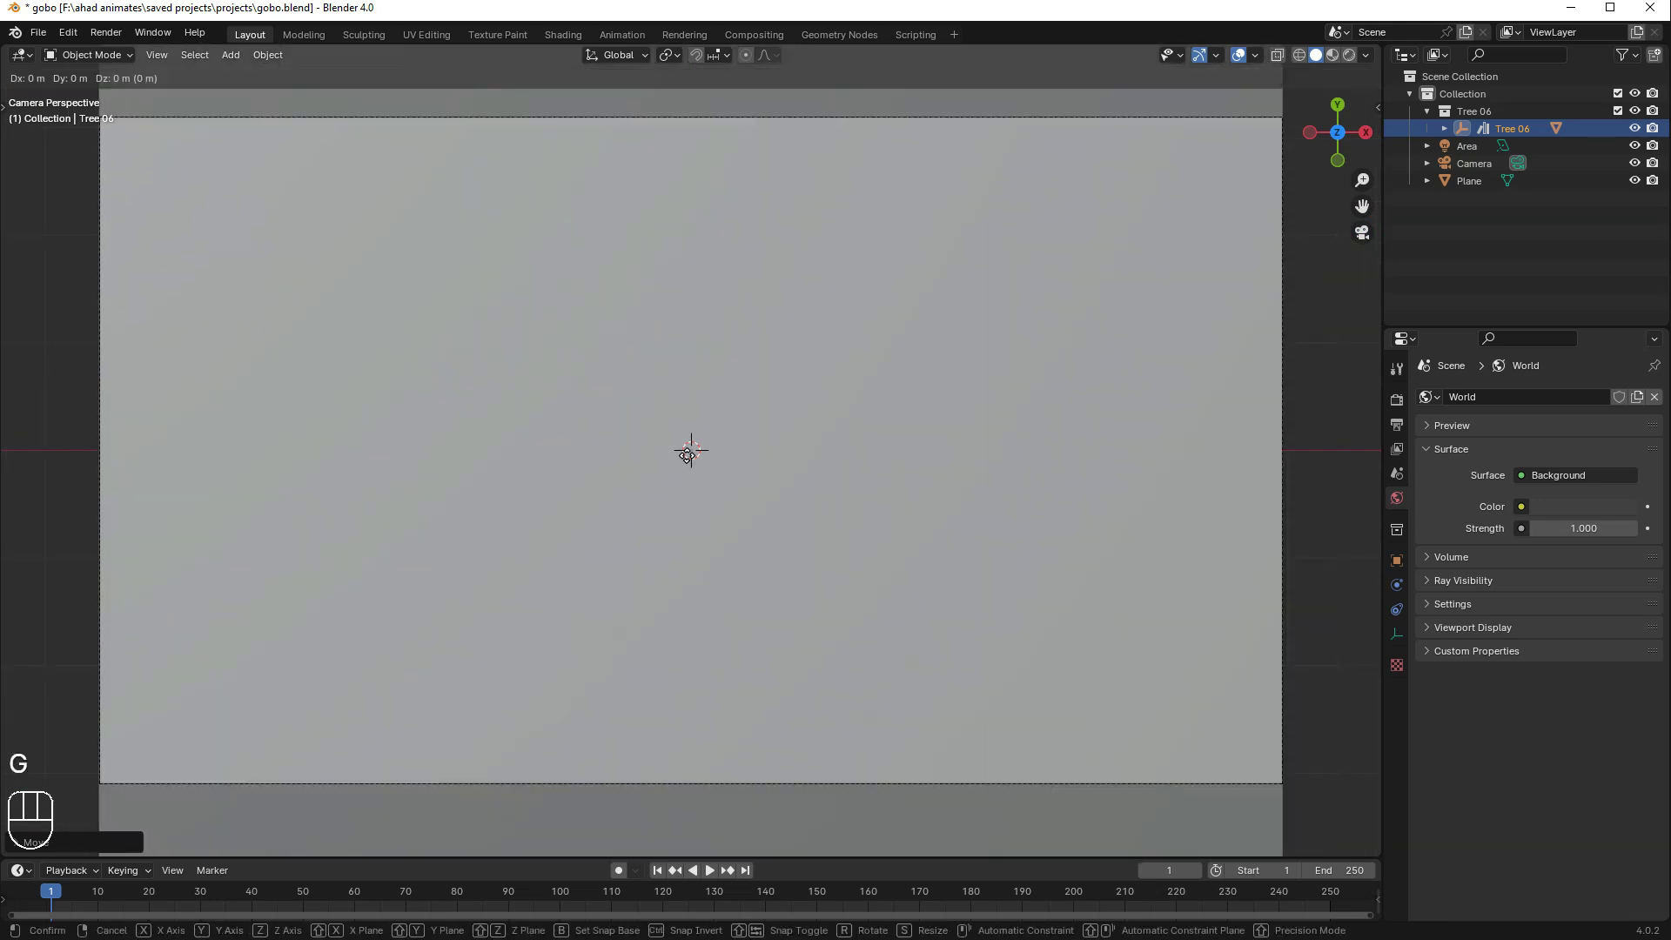
pyautogui.press('z')
pyautogui.click(754, 722)
pyautogui.hotkey('ctrl', 's')
# - Scale the tree up while previewing its shadow in rendered shading through the camera
pyautogui.moveTo(1003, 370); pyautogui.dragTo(984, 351, button='middle')
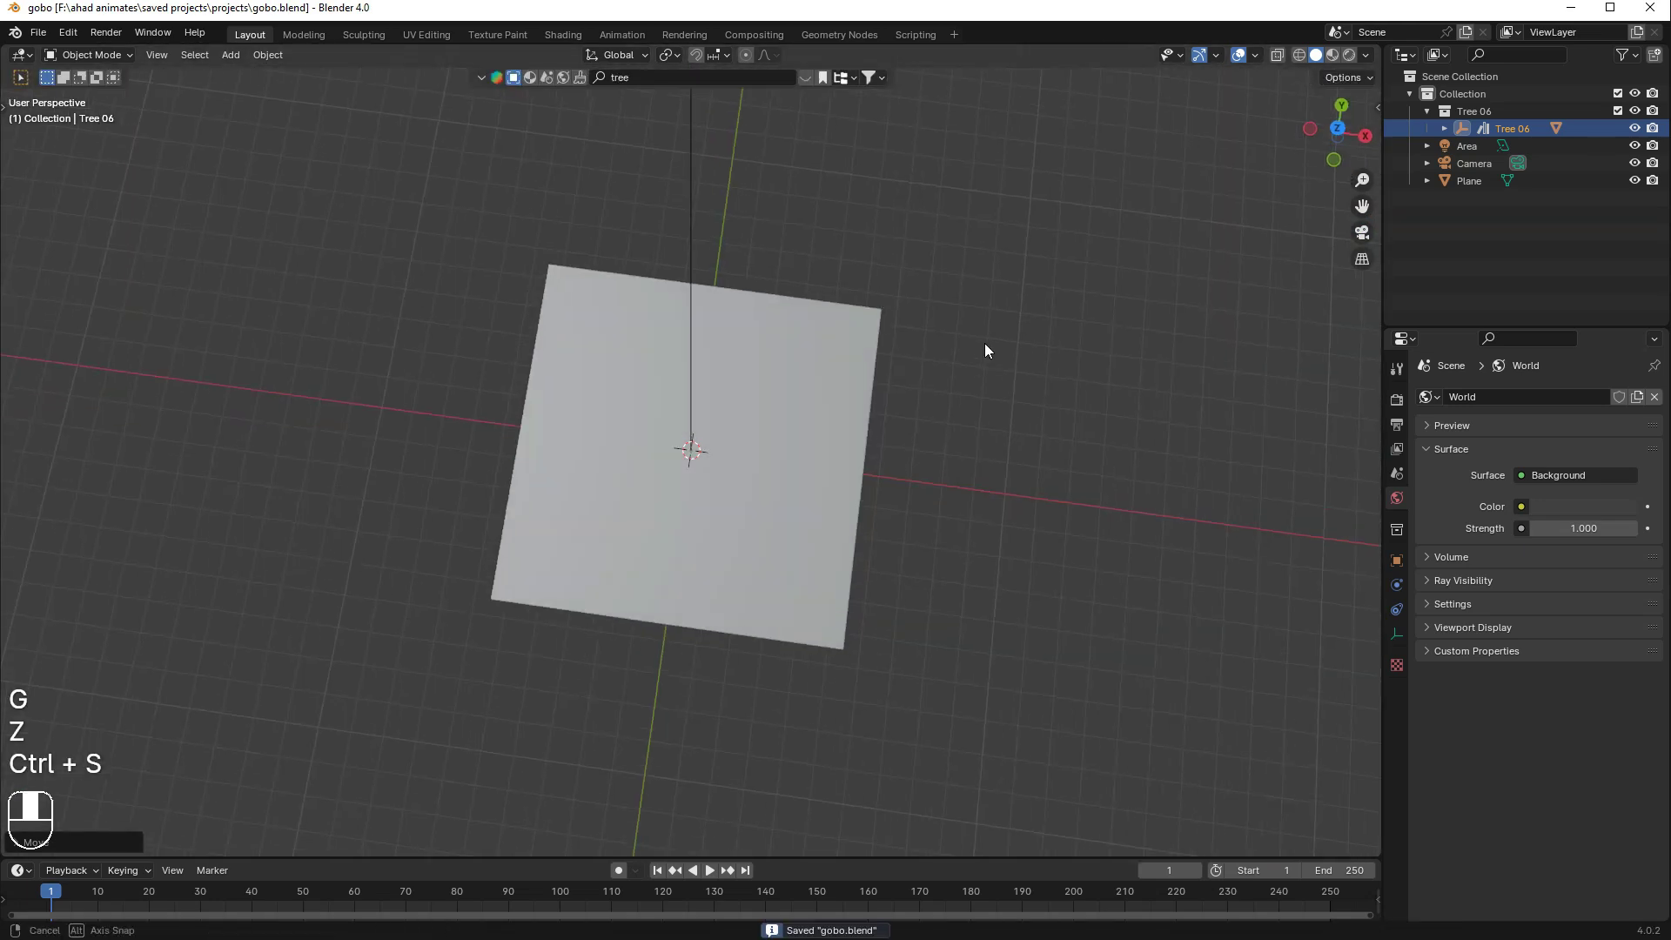
pyautogui.click(1360, 231)
pyautogui.hotkey('ctrl', 'z')
pyautogui.scroll(3, 1037, 273)
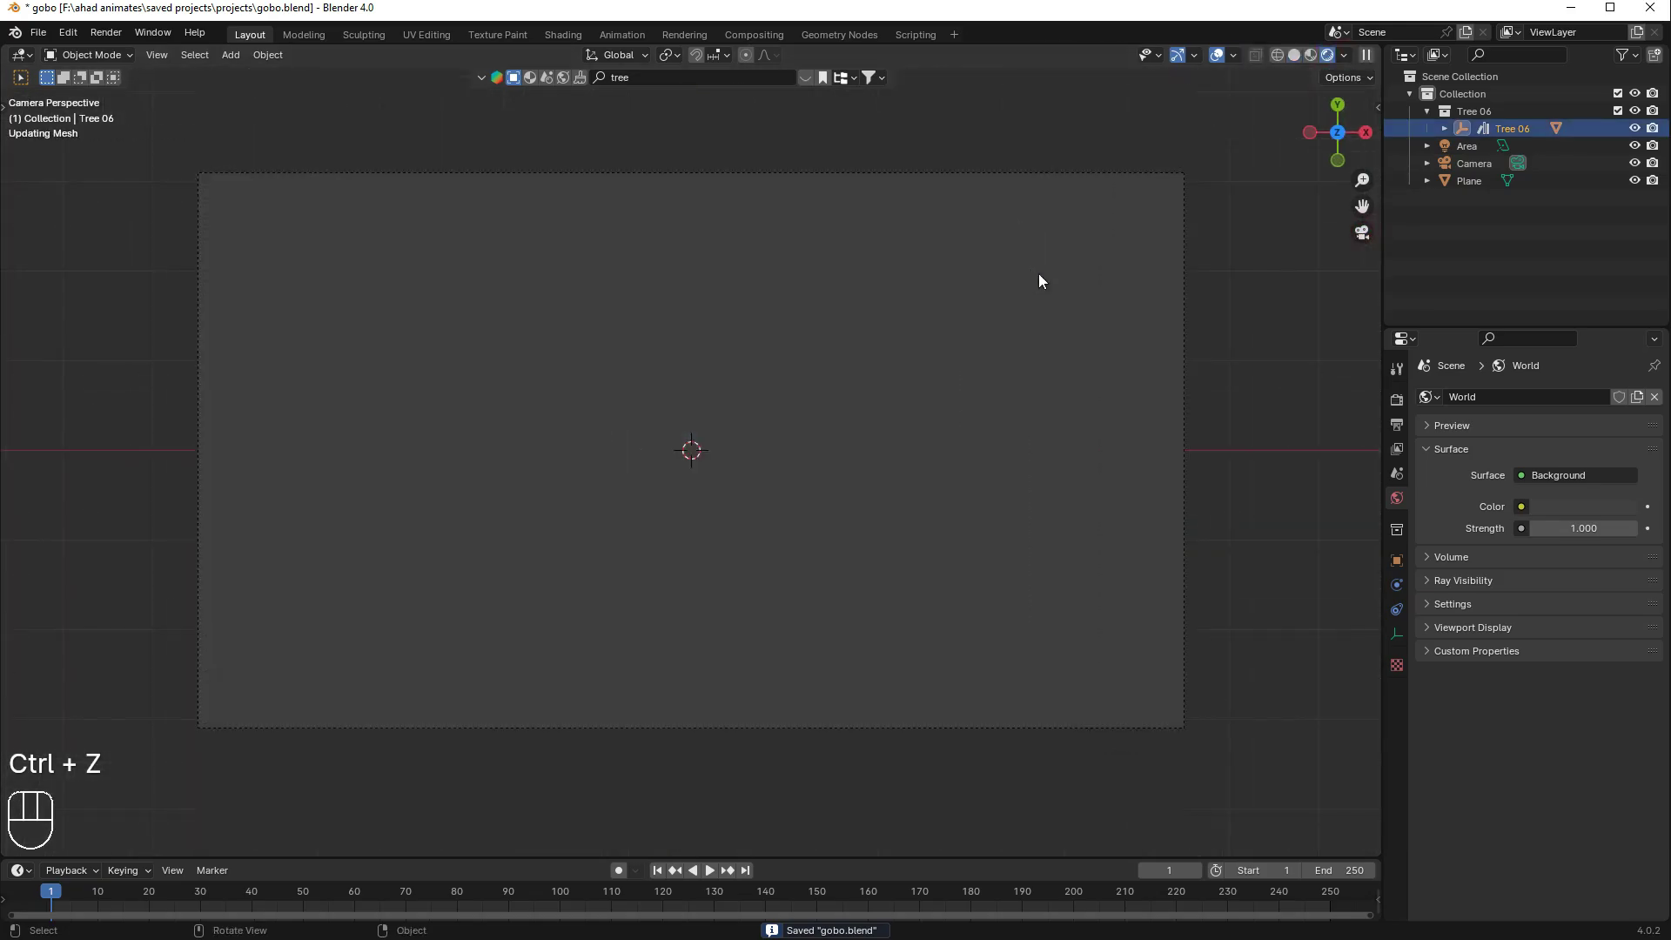
pyautogui.press('s')
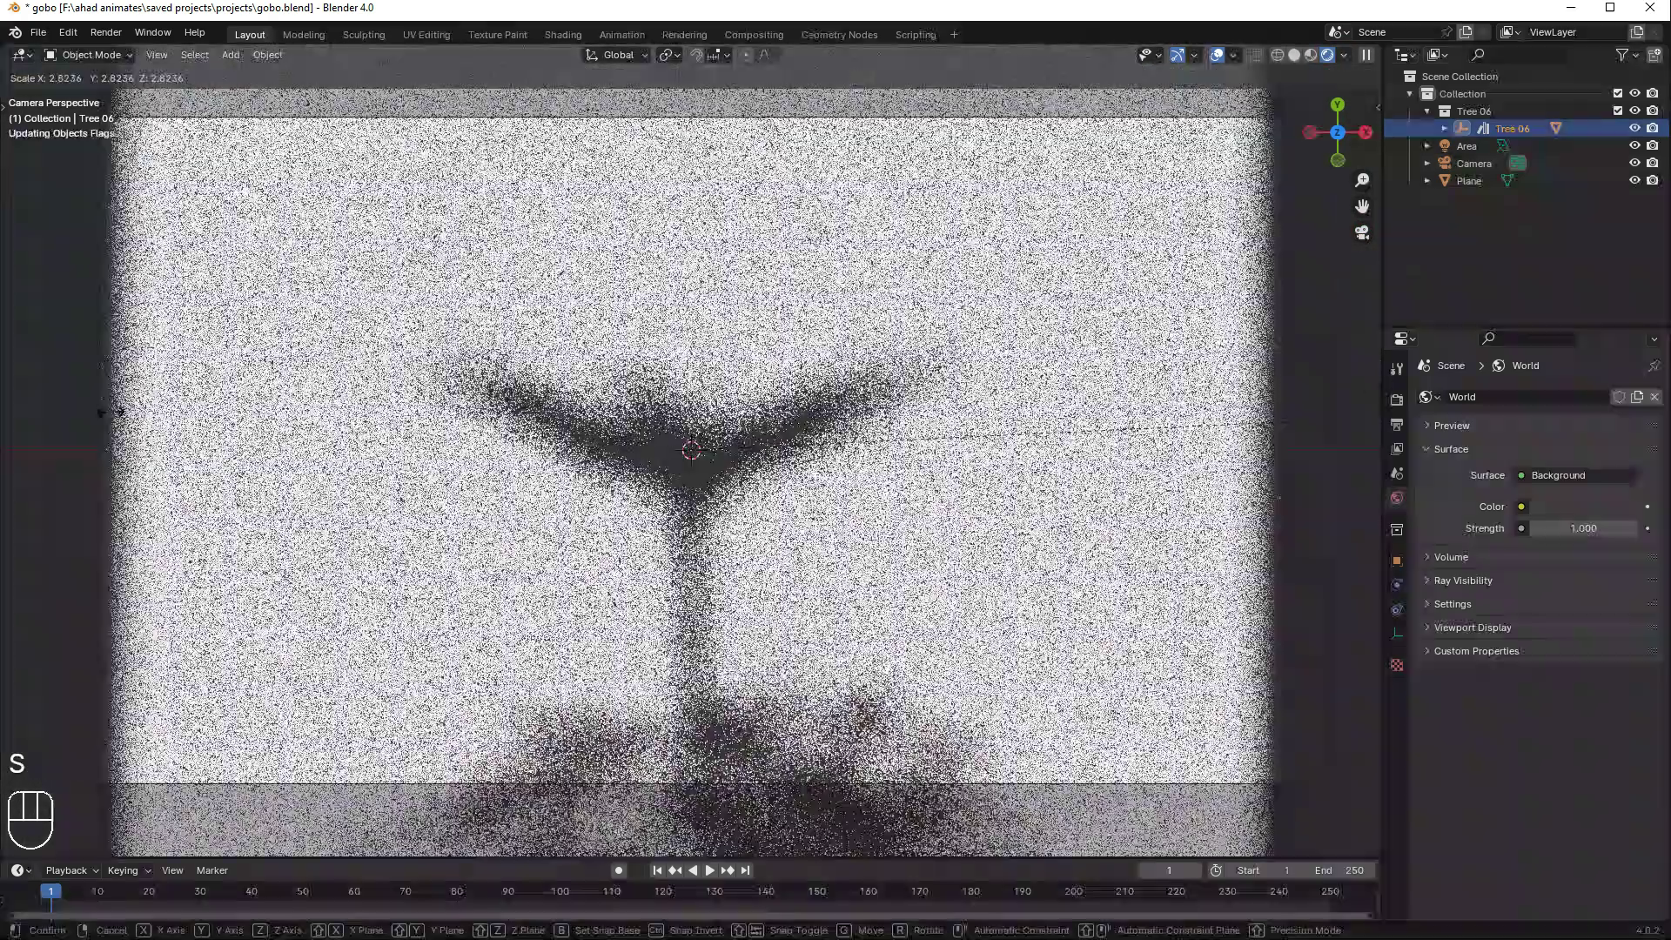
pyautogui.click(100, 412)
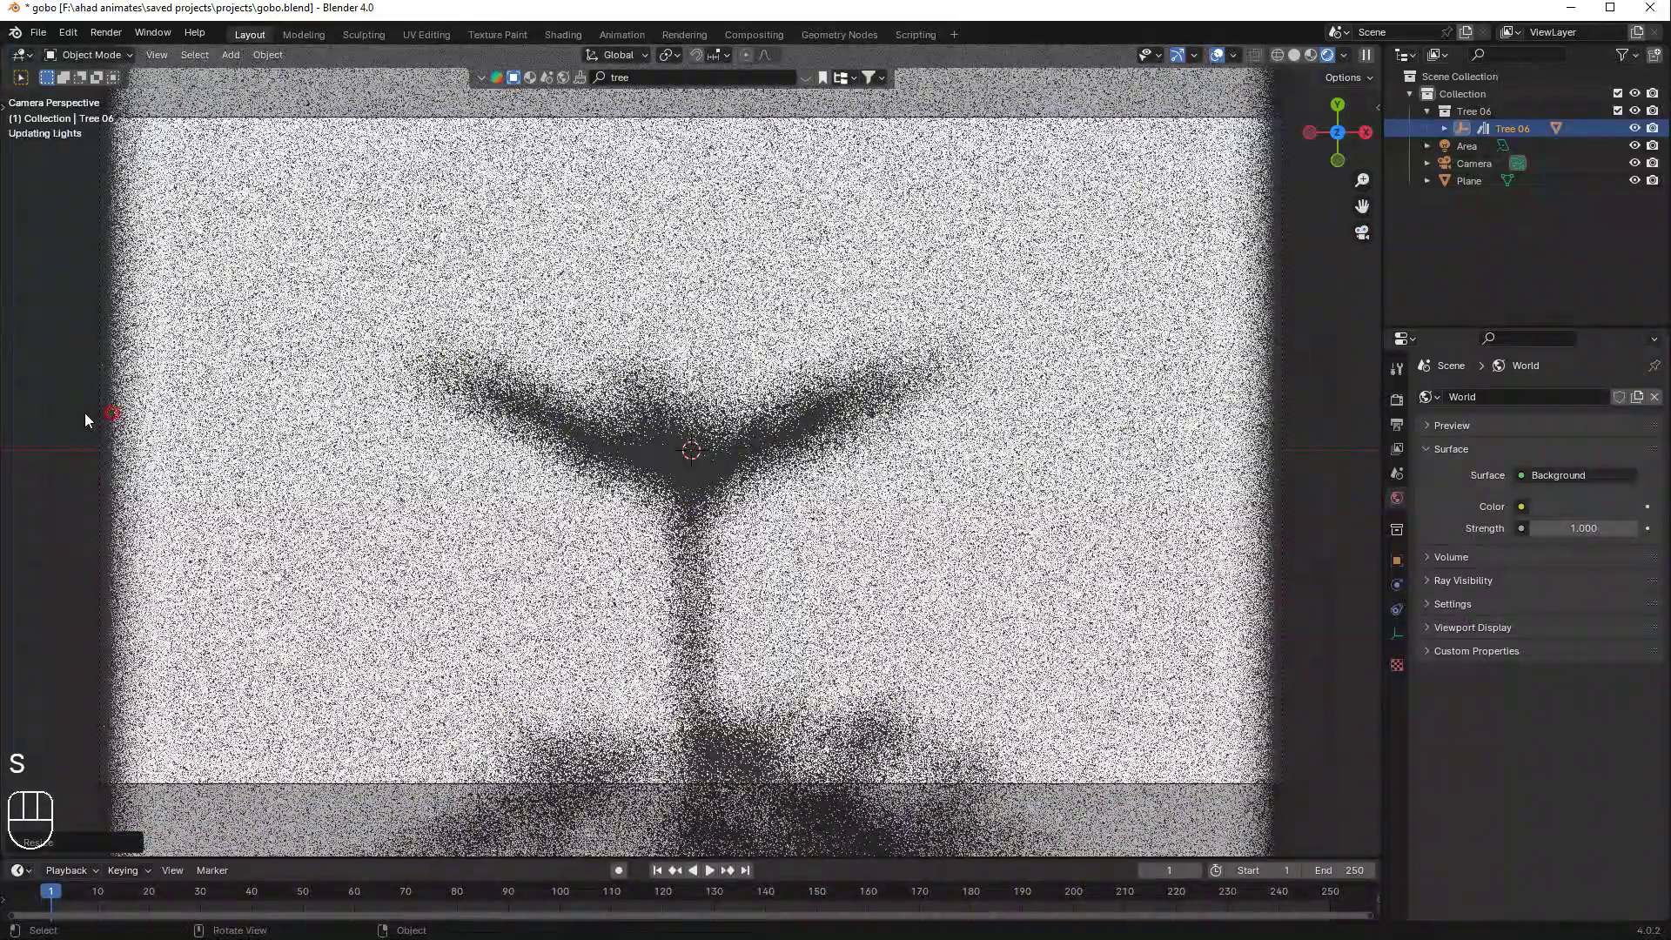
# - Shift the tree horizontally along X and Y so its branches shade the camera frame
pyautogui.press('g')
pyautogui.press('x')
pyautogui.press('g')
pyautogui.press('y')
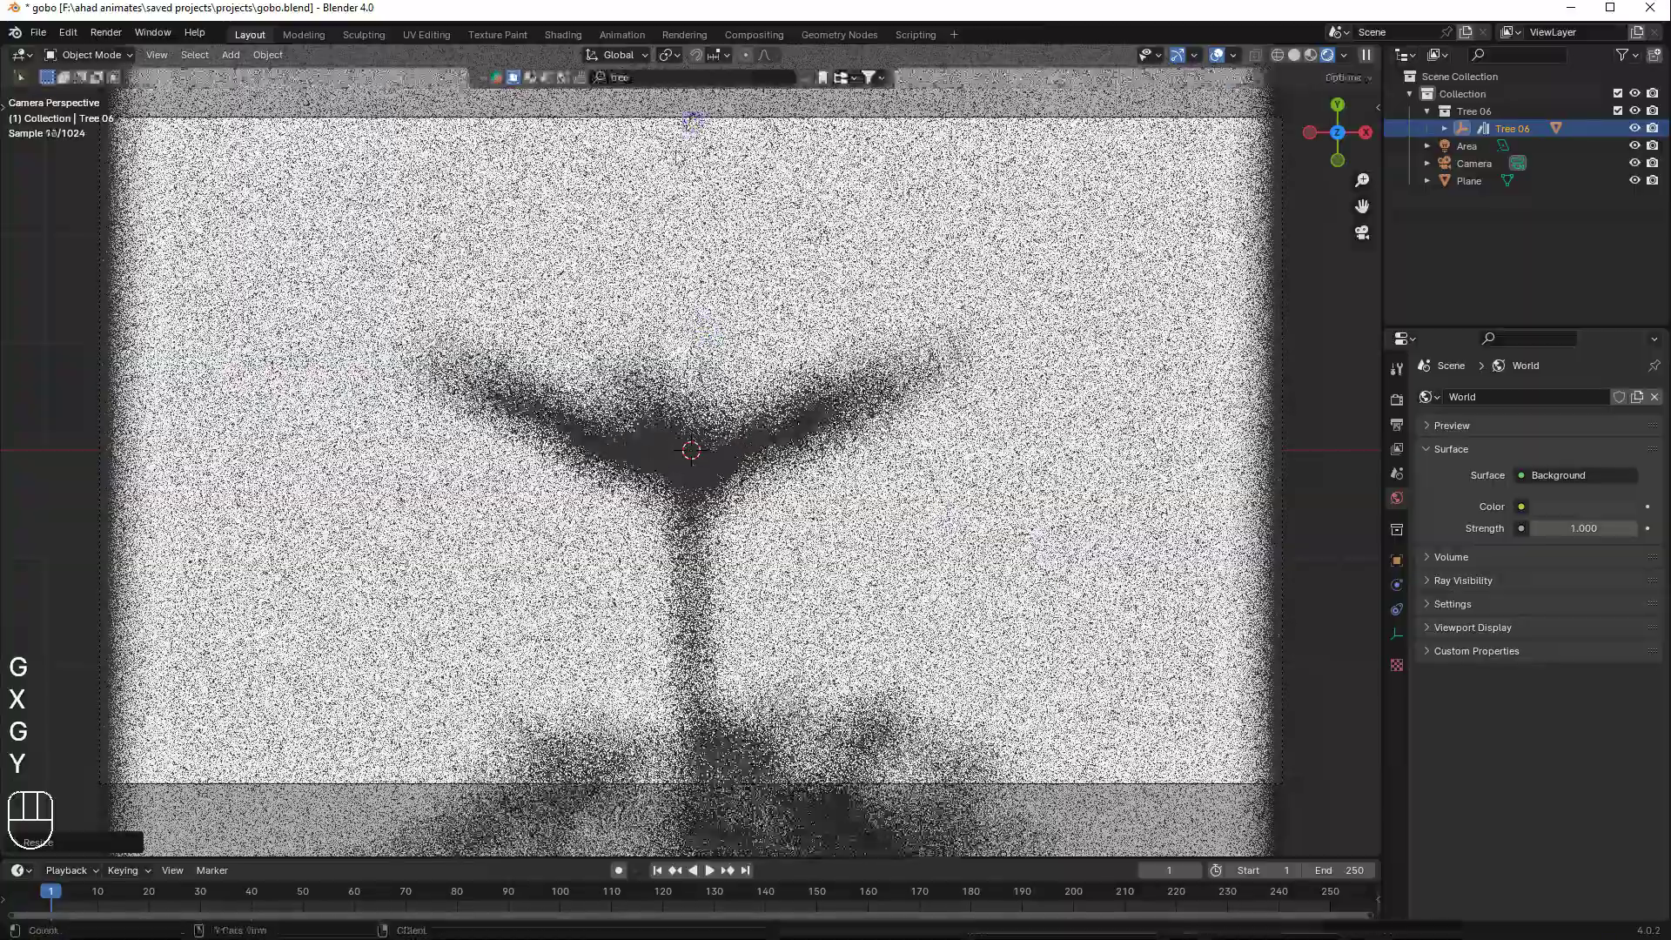
pyautogui.press('g')
pyautogui.press('y')
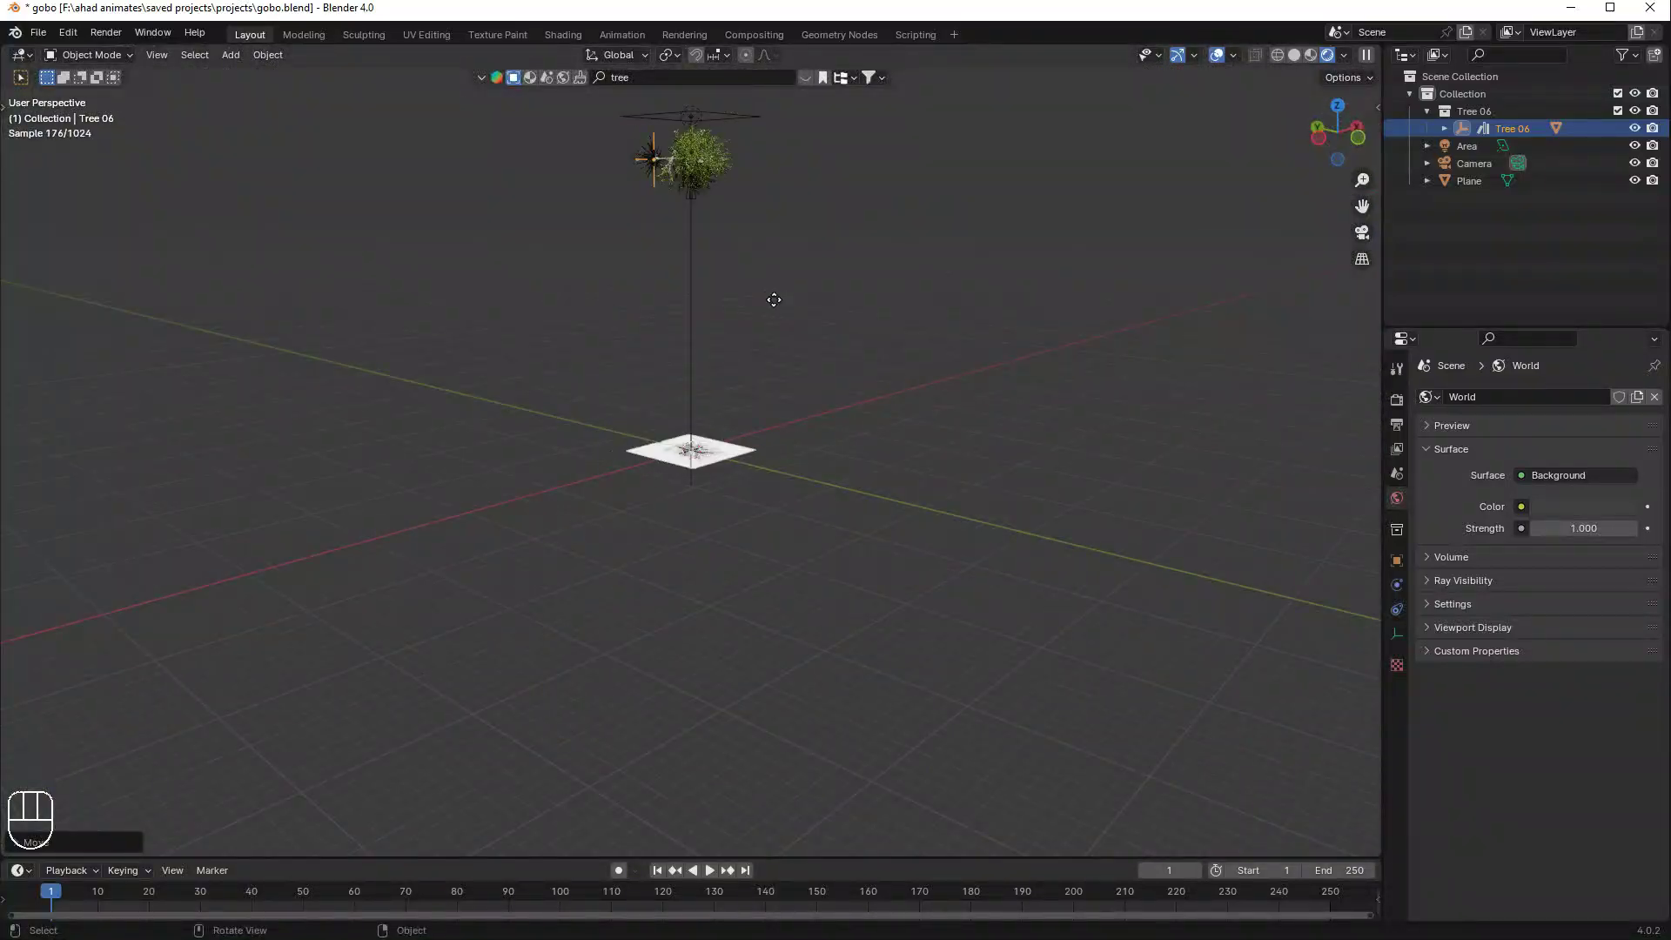
# - Raise the tree about 2 m along Z to clear the camera, and save the file from the camera view
pyautogui.press('g')
pyautogui.click(768, 281)
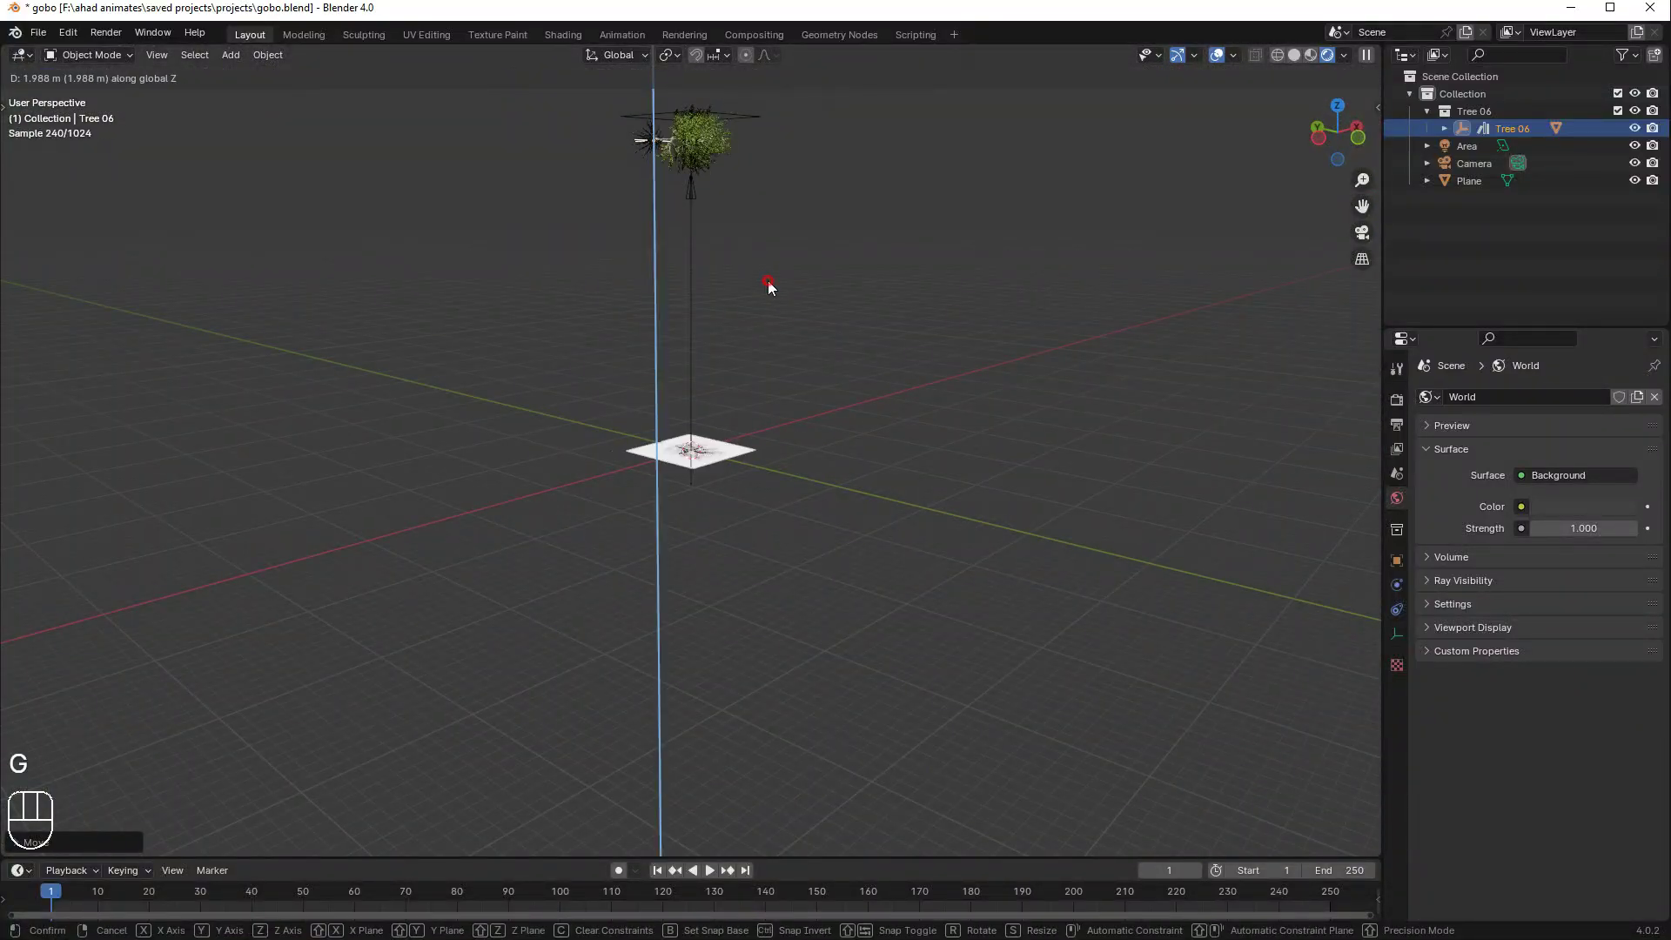
pyautogui.click(1362, 233)
pyautogui.hotkey('ctrl', 's')
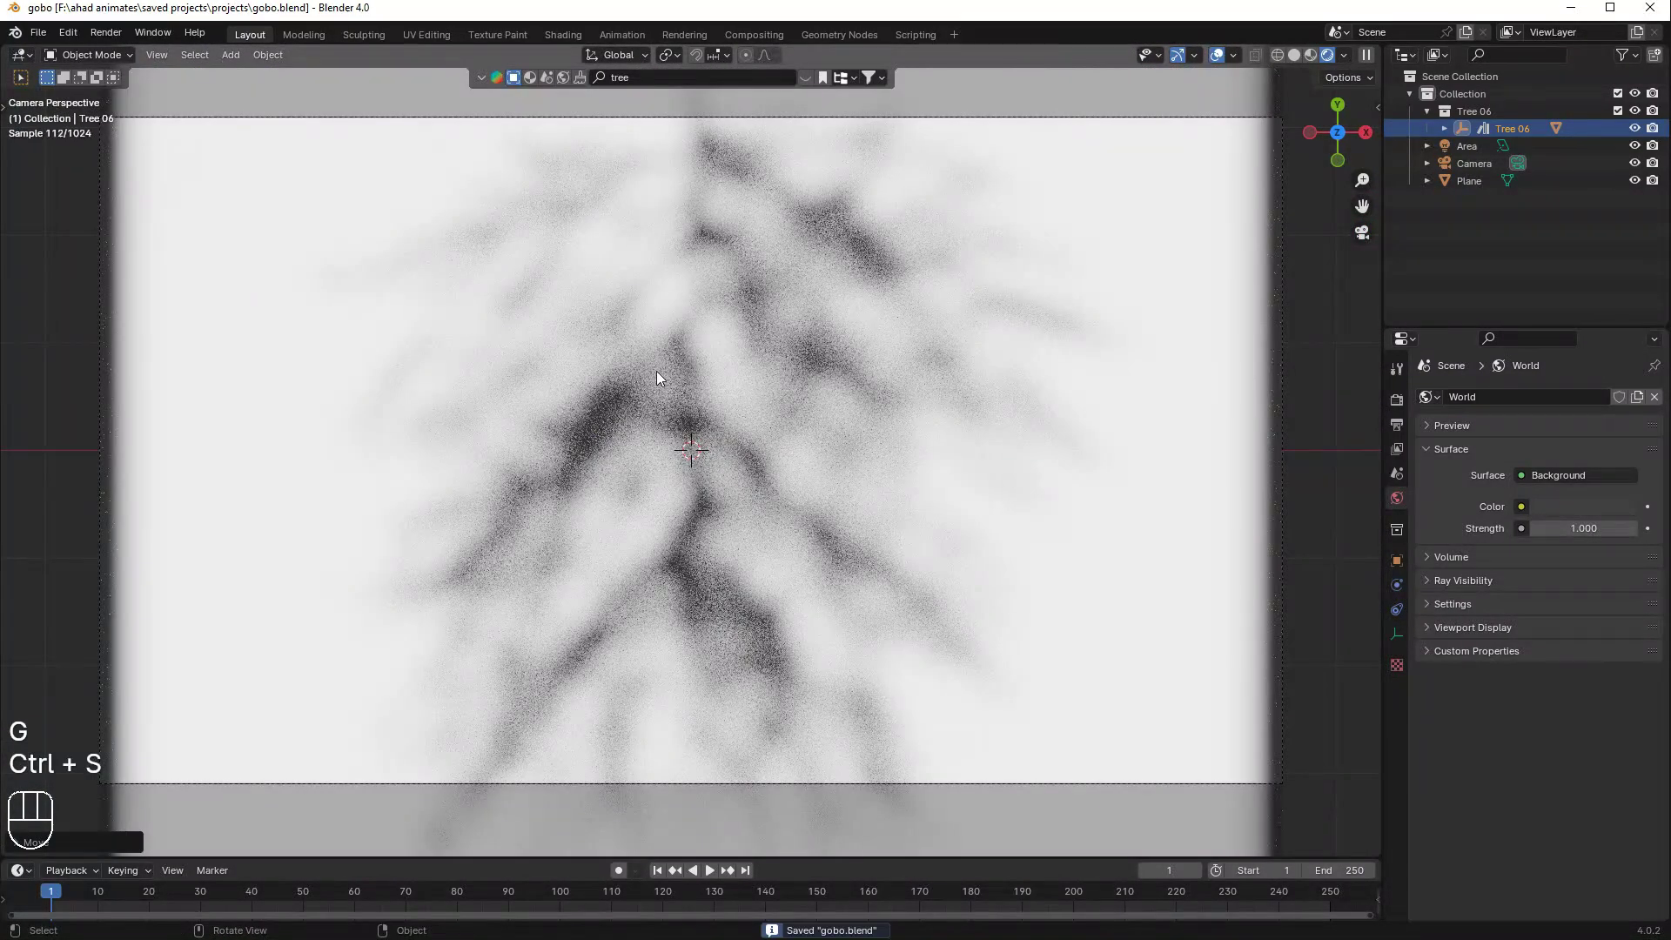
# - Select the area light and set its beam spread to 0.2° for a sharper tree shadow
pyautogui.click(1167, 117)
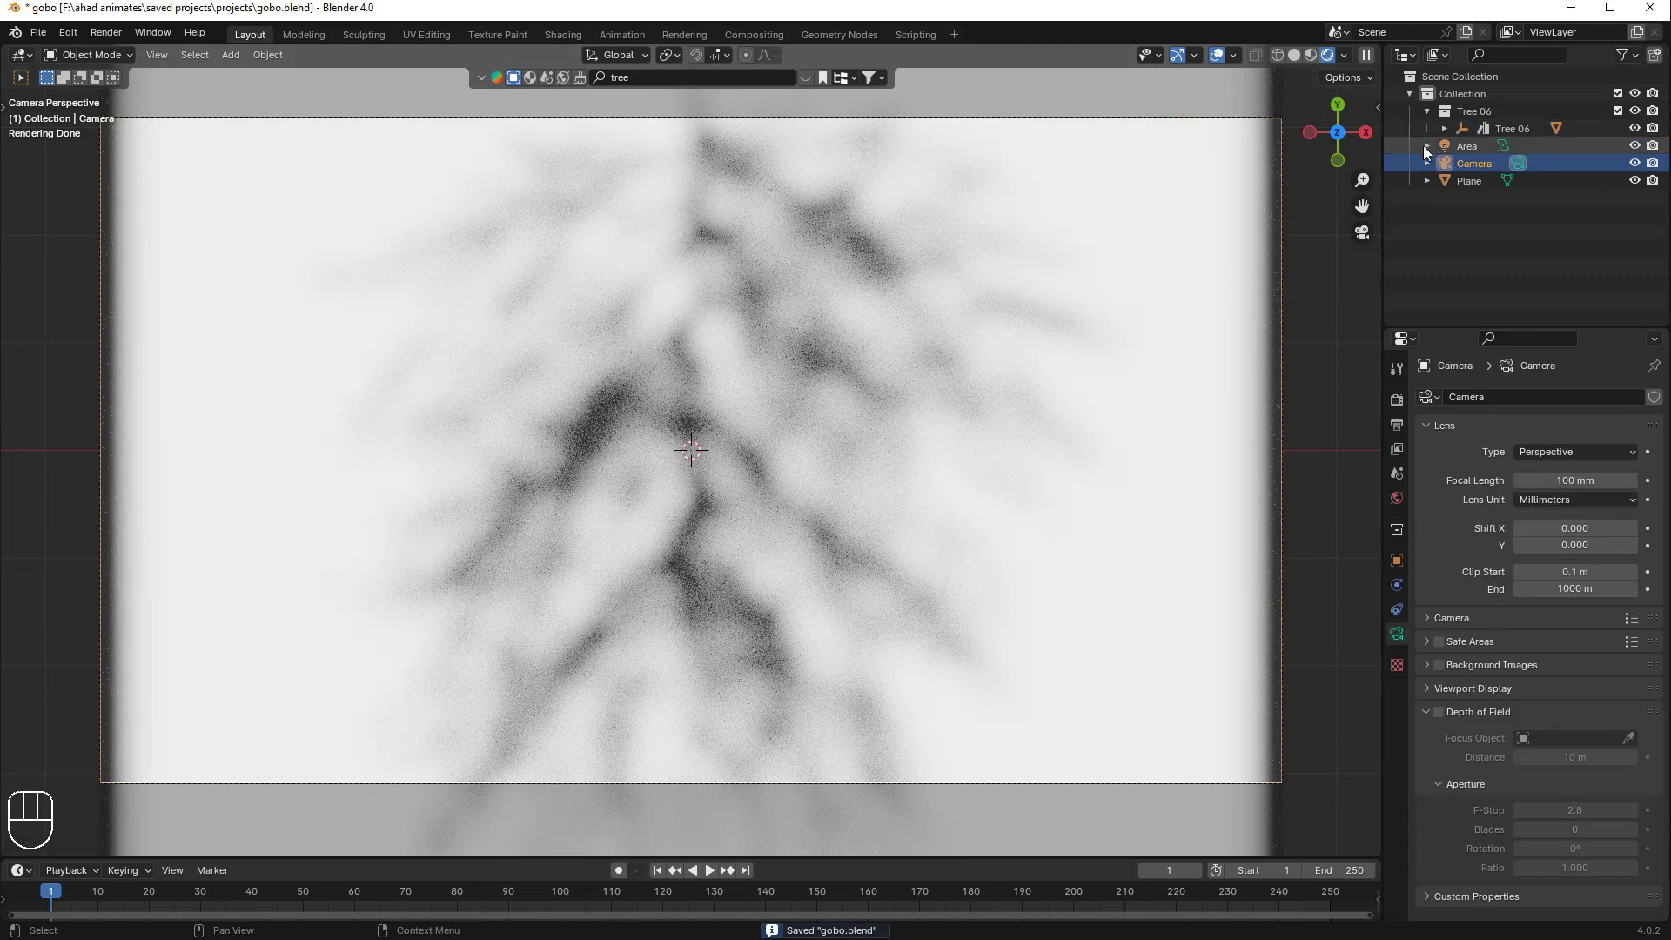
pyautogui.click(1469, 147)
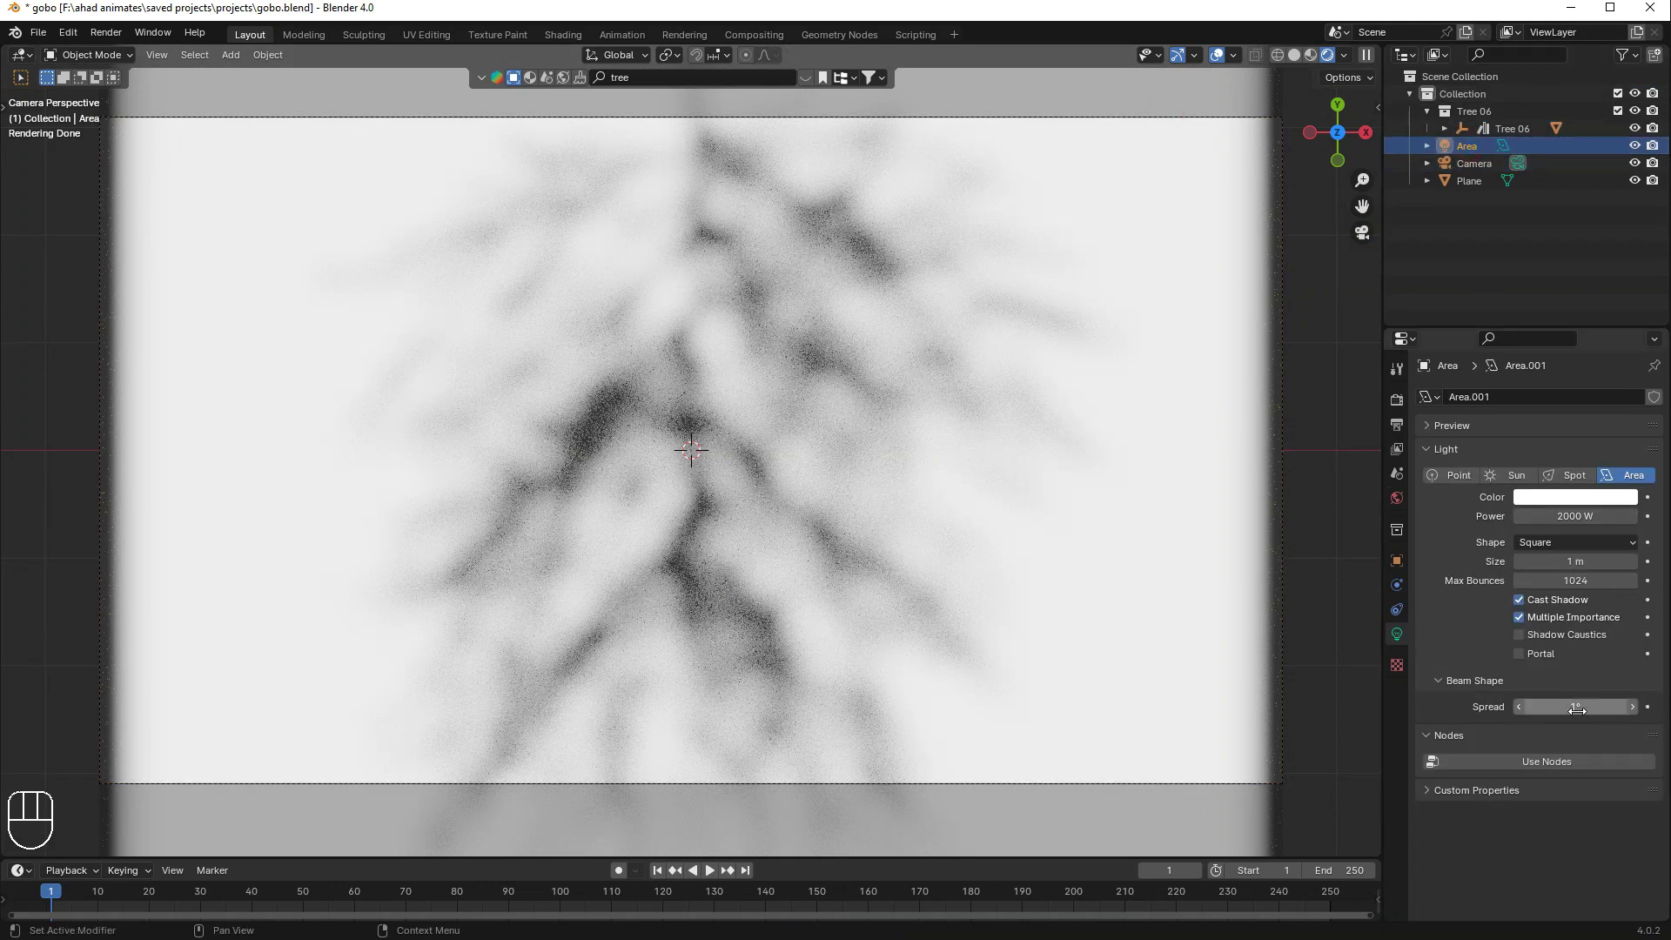
pyautogui.moveTo(1608, 712); pyautogui.dragTo(1551, 705)
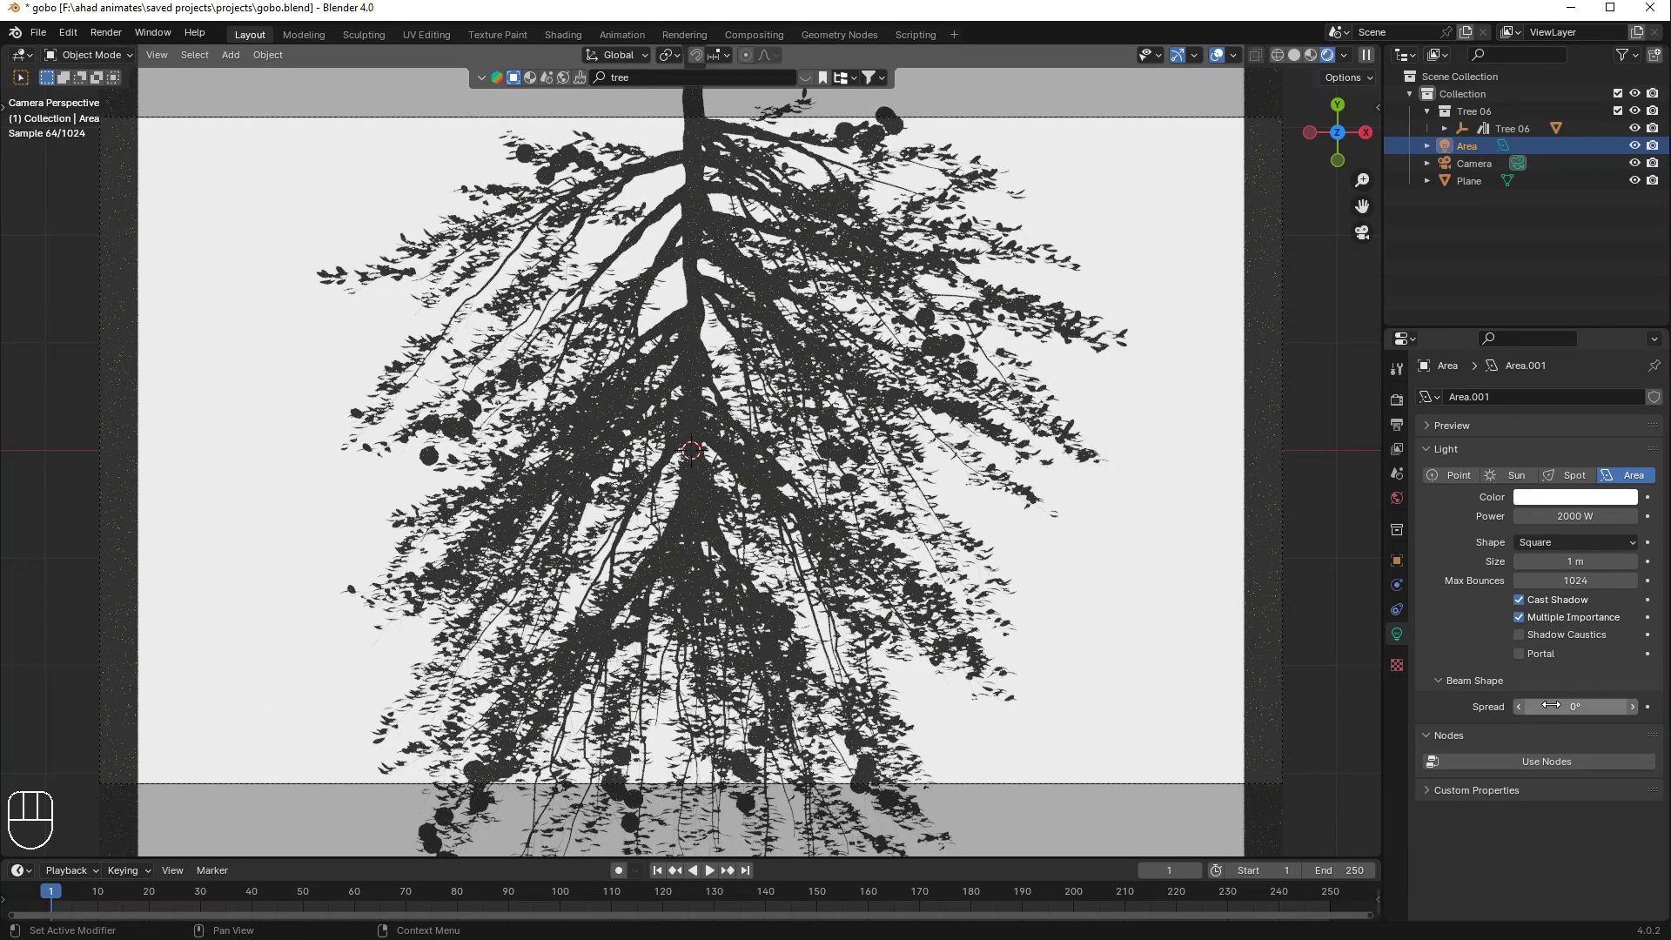
pyautogui.moveTo(1659, 712); pyautogui.dragTo(1629, 705)
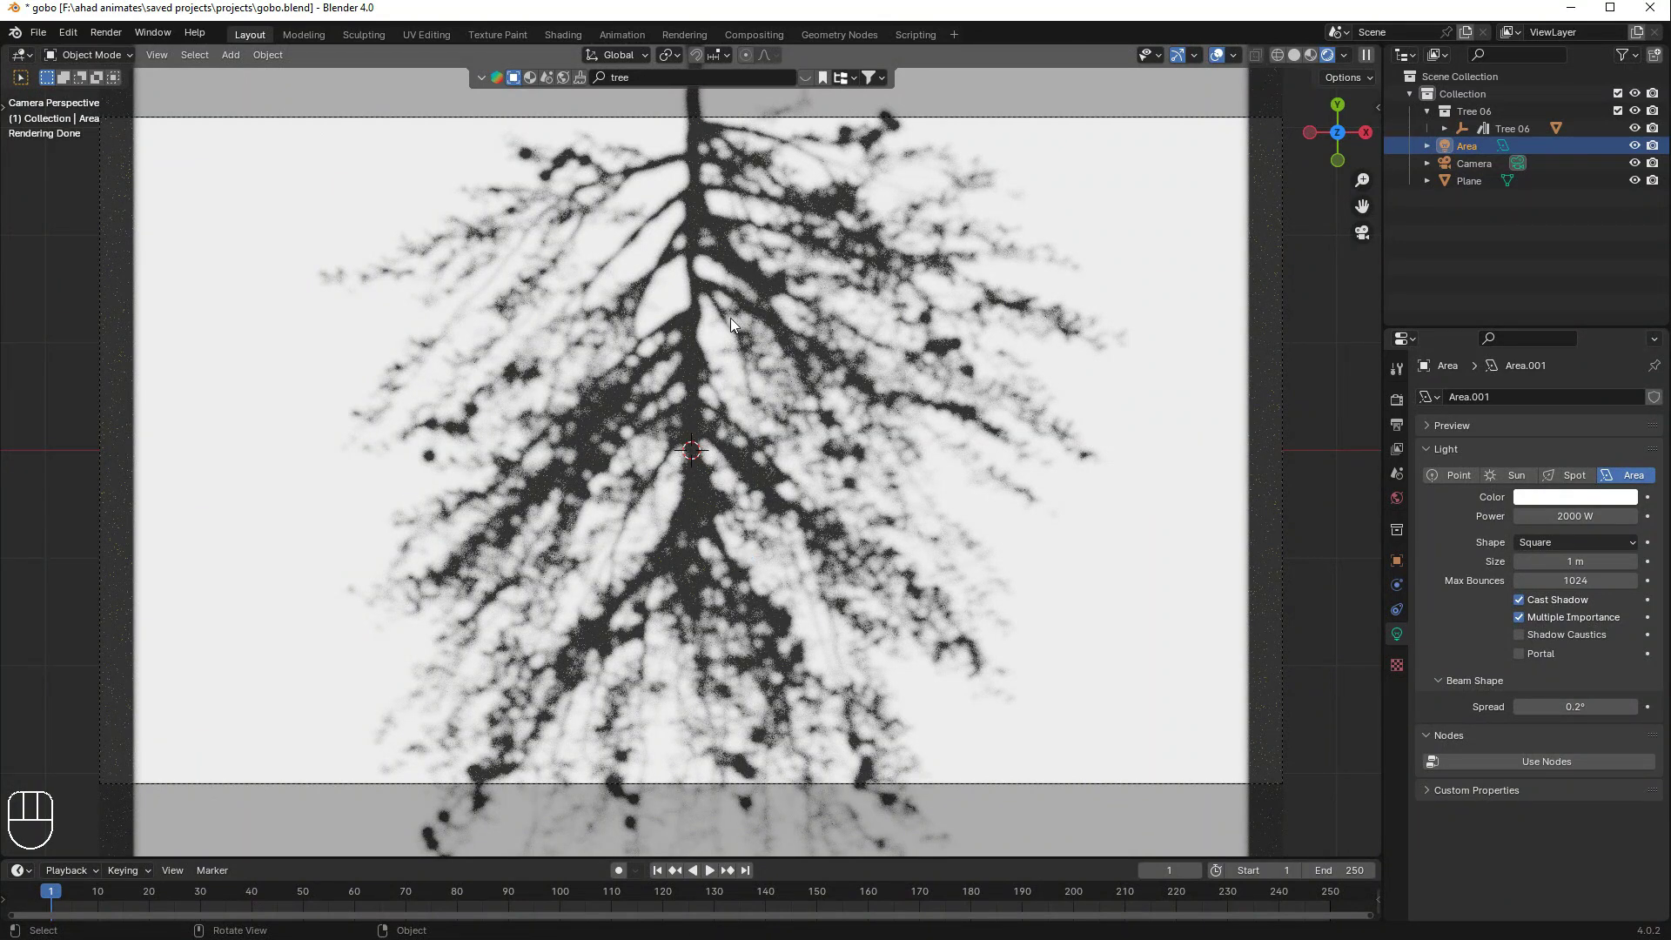
# - Add a monkey mesh at the scene centre and raise it along Z above the plane
pyautogui.hotkey('shift', 'a')
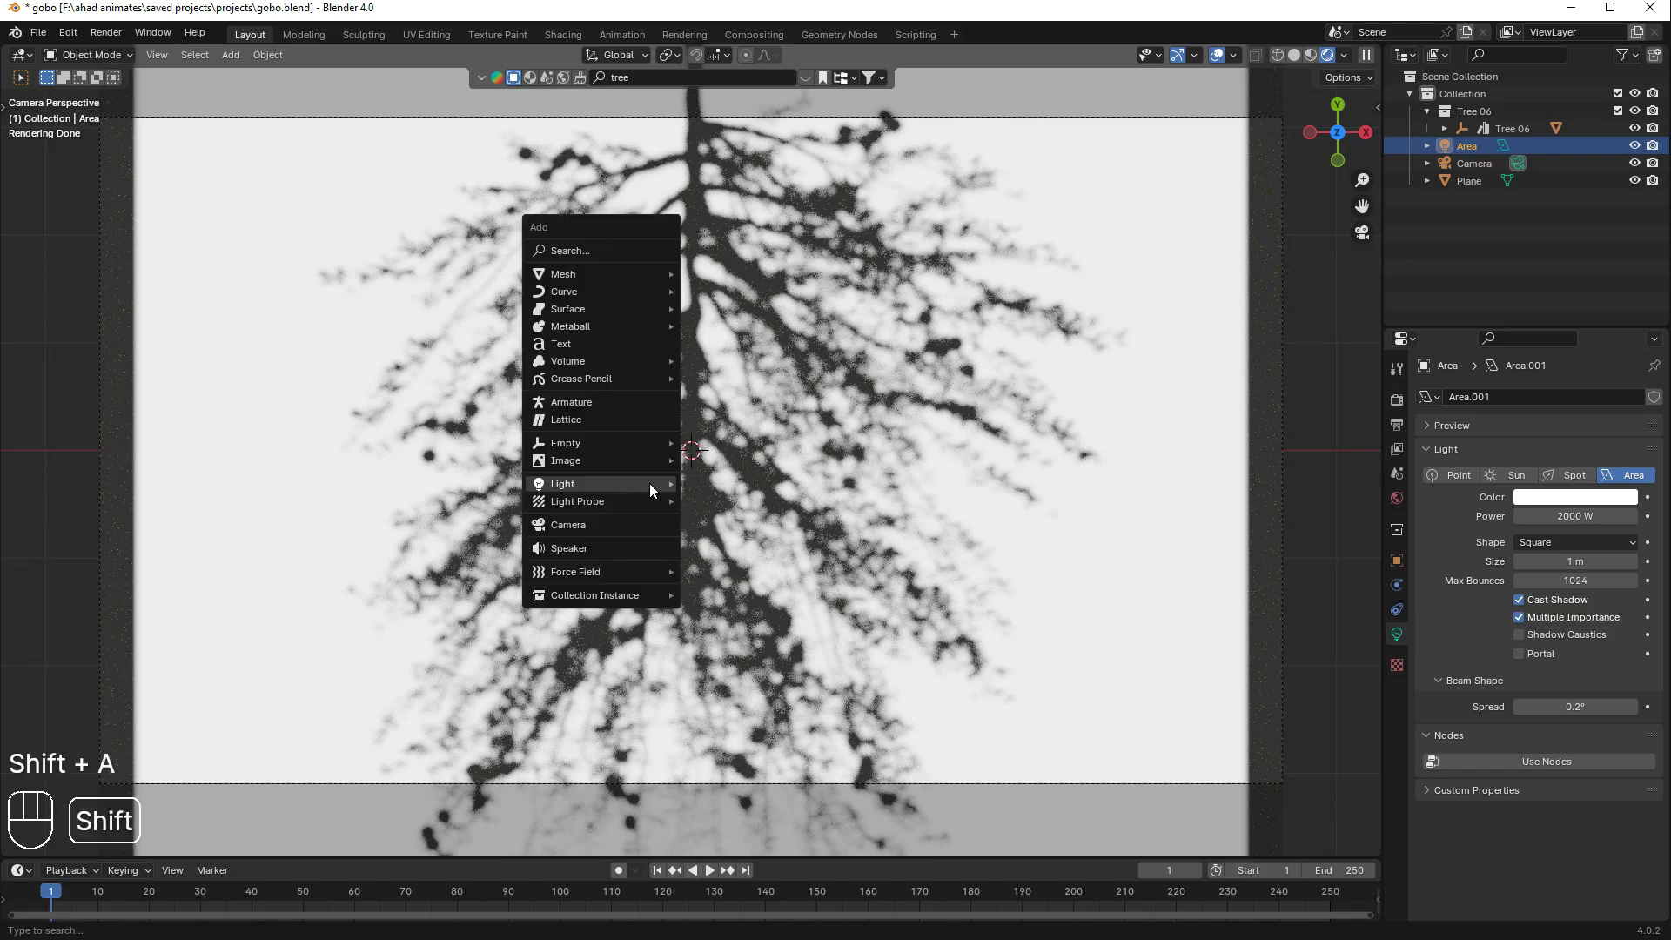
pyautogui.moveTo(564, 276)
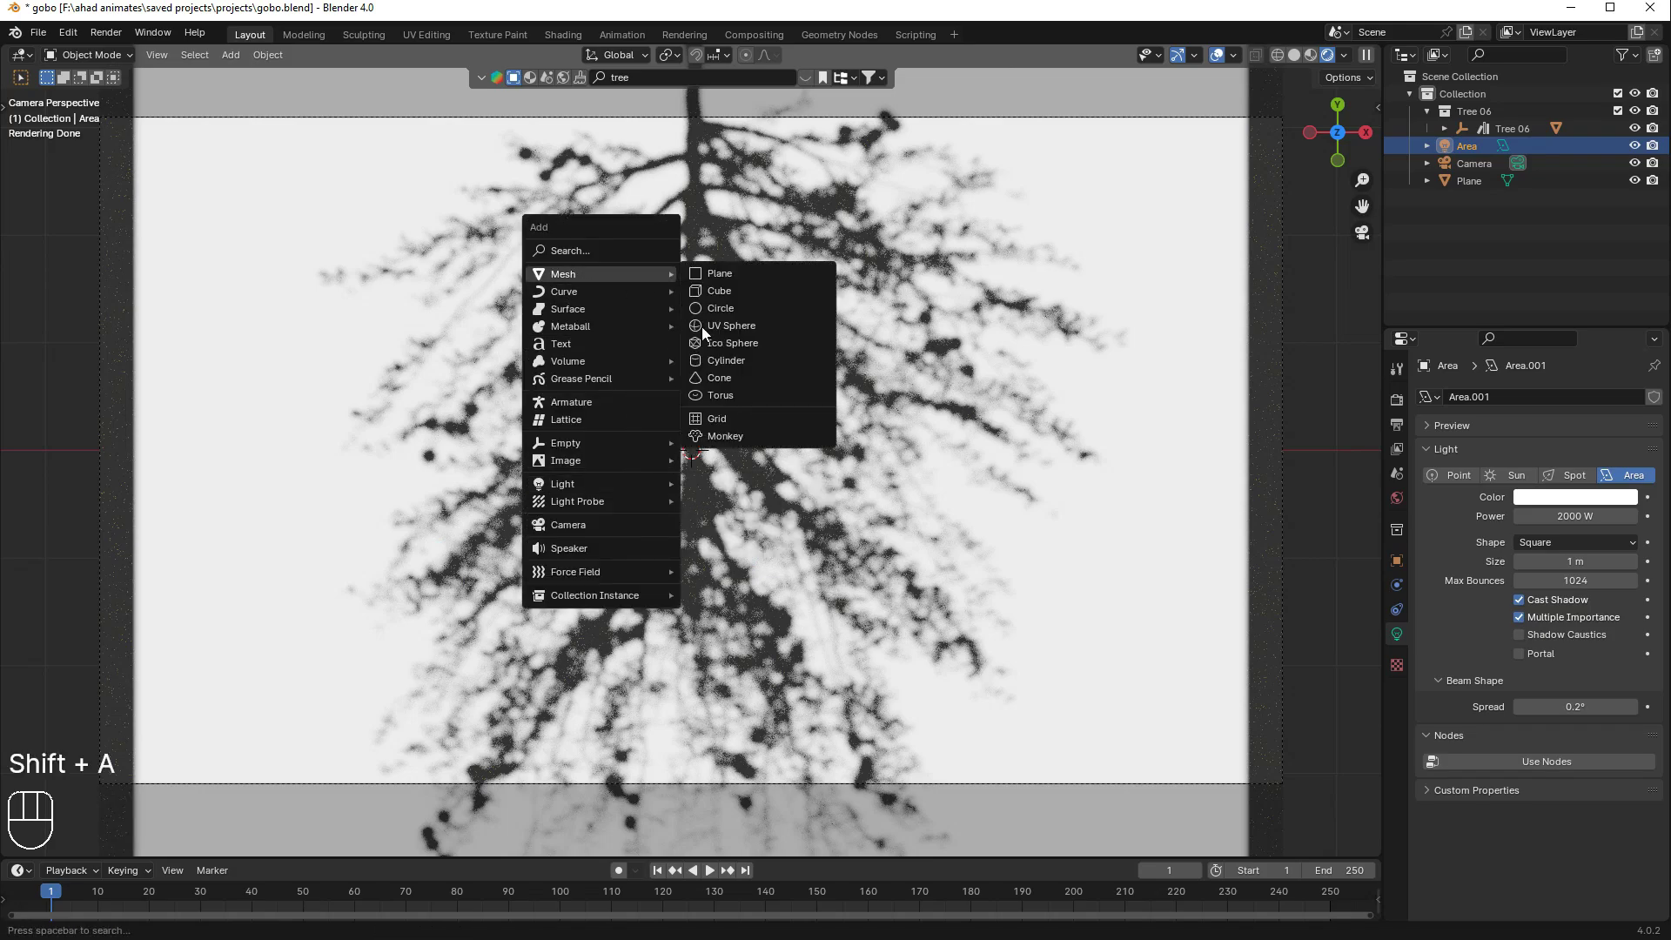
pyautogui.click(766, 437)
pyautogui.press('g')
pyautogui.moveTo(813, 367); pyautogui.dragTo(798, 301, button='middle')
pyautogui.press('g')
pyautogui.middleClick(796, 278)
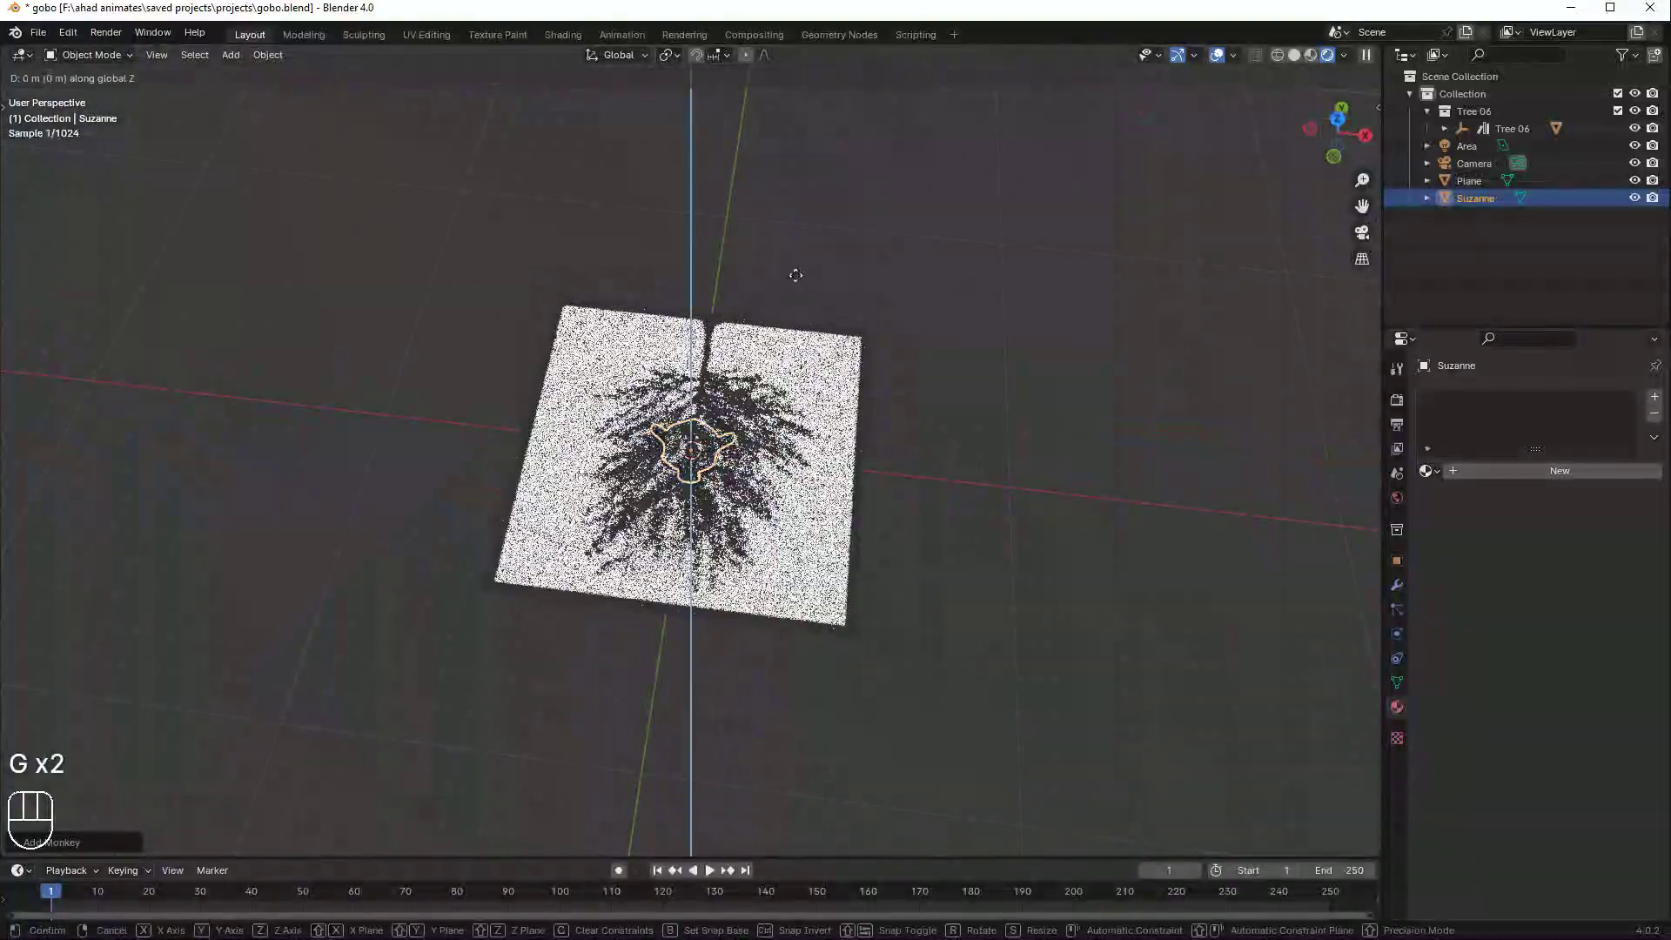
pyautogui.click(803, 272)
pyautogui.moveTo(868, 352); pyautogui.dragTo(858, 352, button='middle')
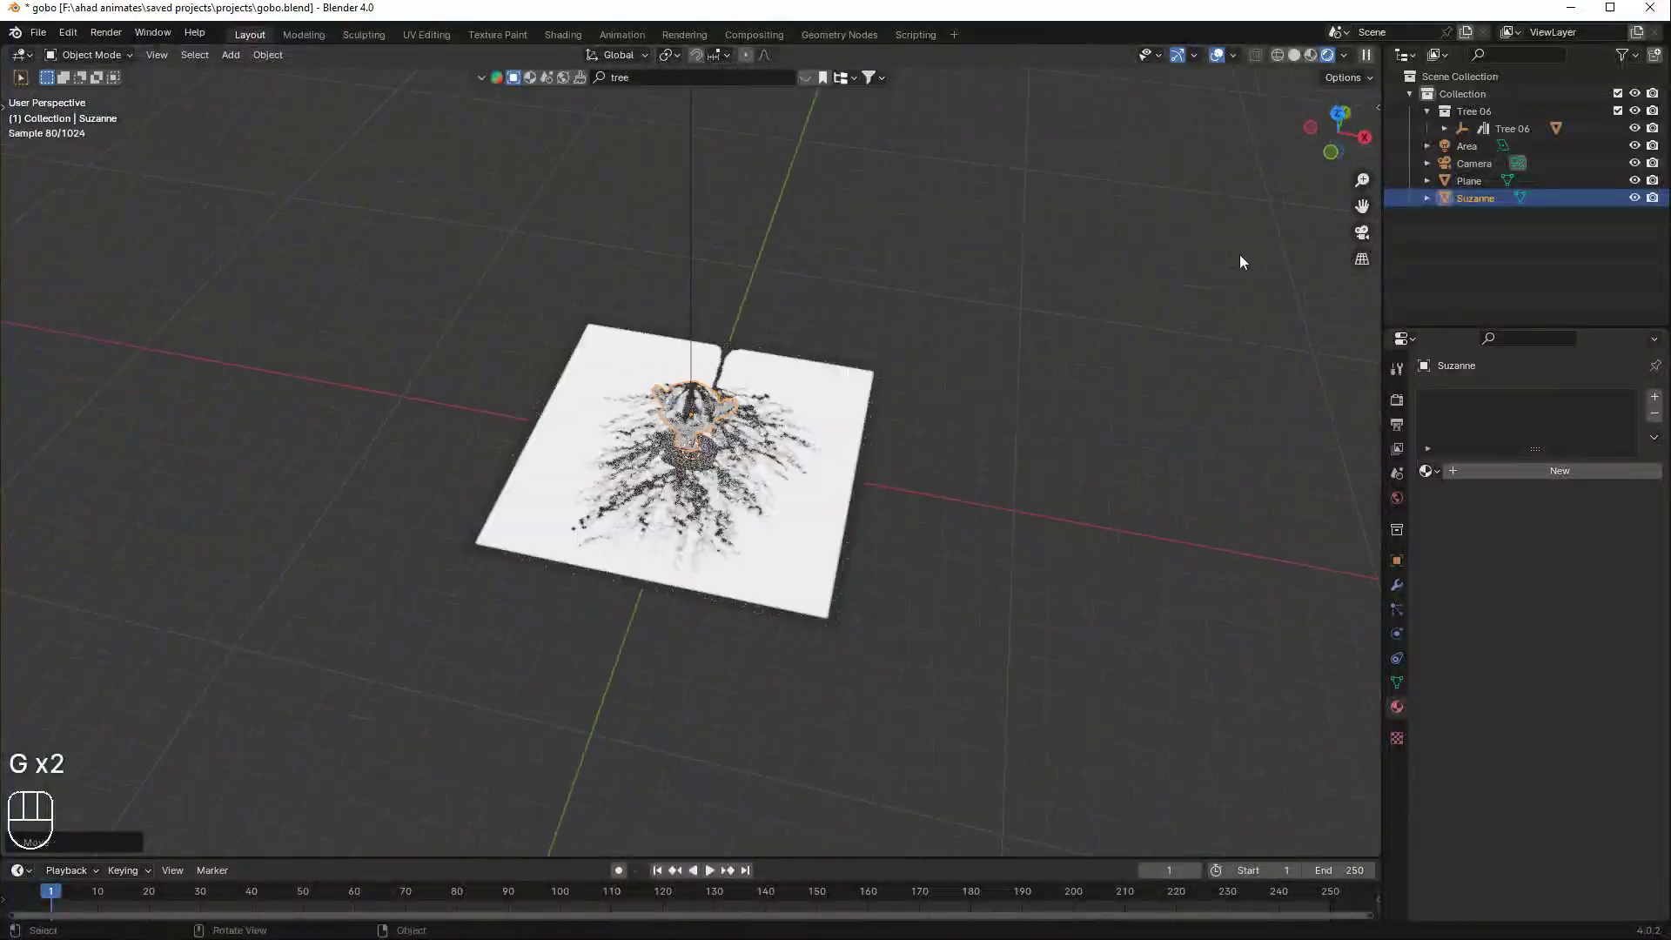
# - From the camera view, rotate the monkey freely and move it along negative X away from the tree trunk's shadow
pyautogui.click(1362, 232)
pyautogui.press('r')
pyautogui.press('r')
pyautogui.press('g')
pyautogui.press('x')
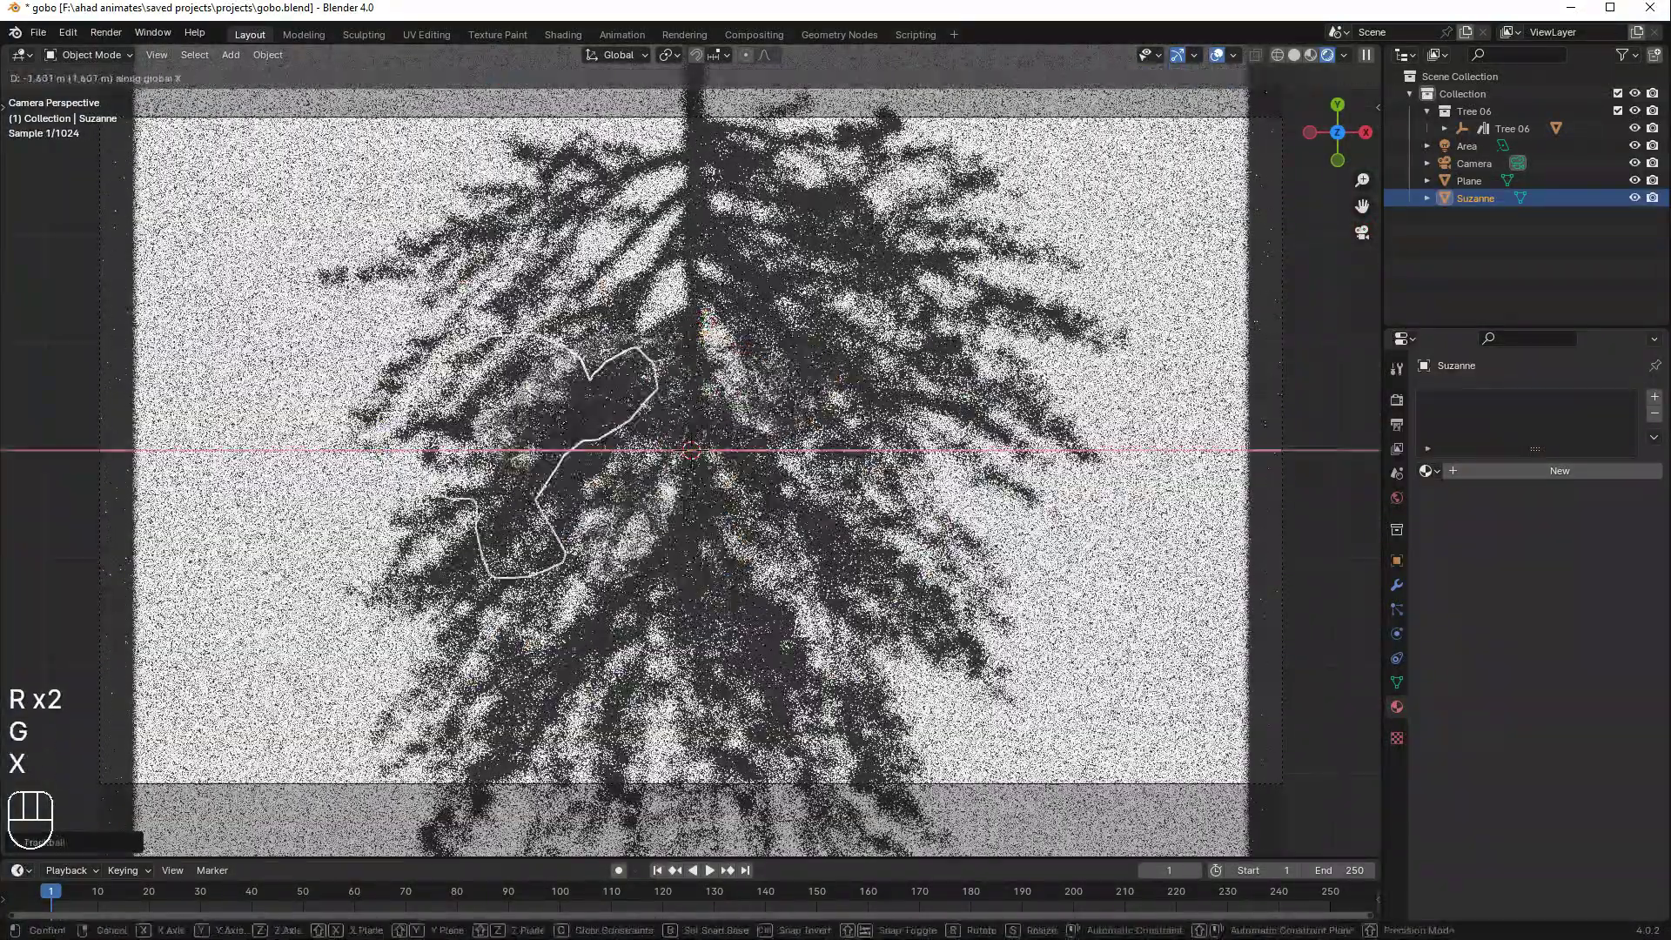
pyautogui.click(1155, 558)
# - Give the plane a new material with a black base color, metallic about 0.43 and roughness about 0.12
pyautogui.click(1469, 180)
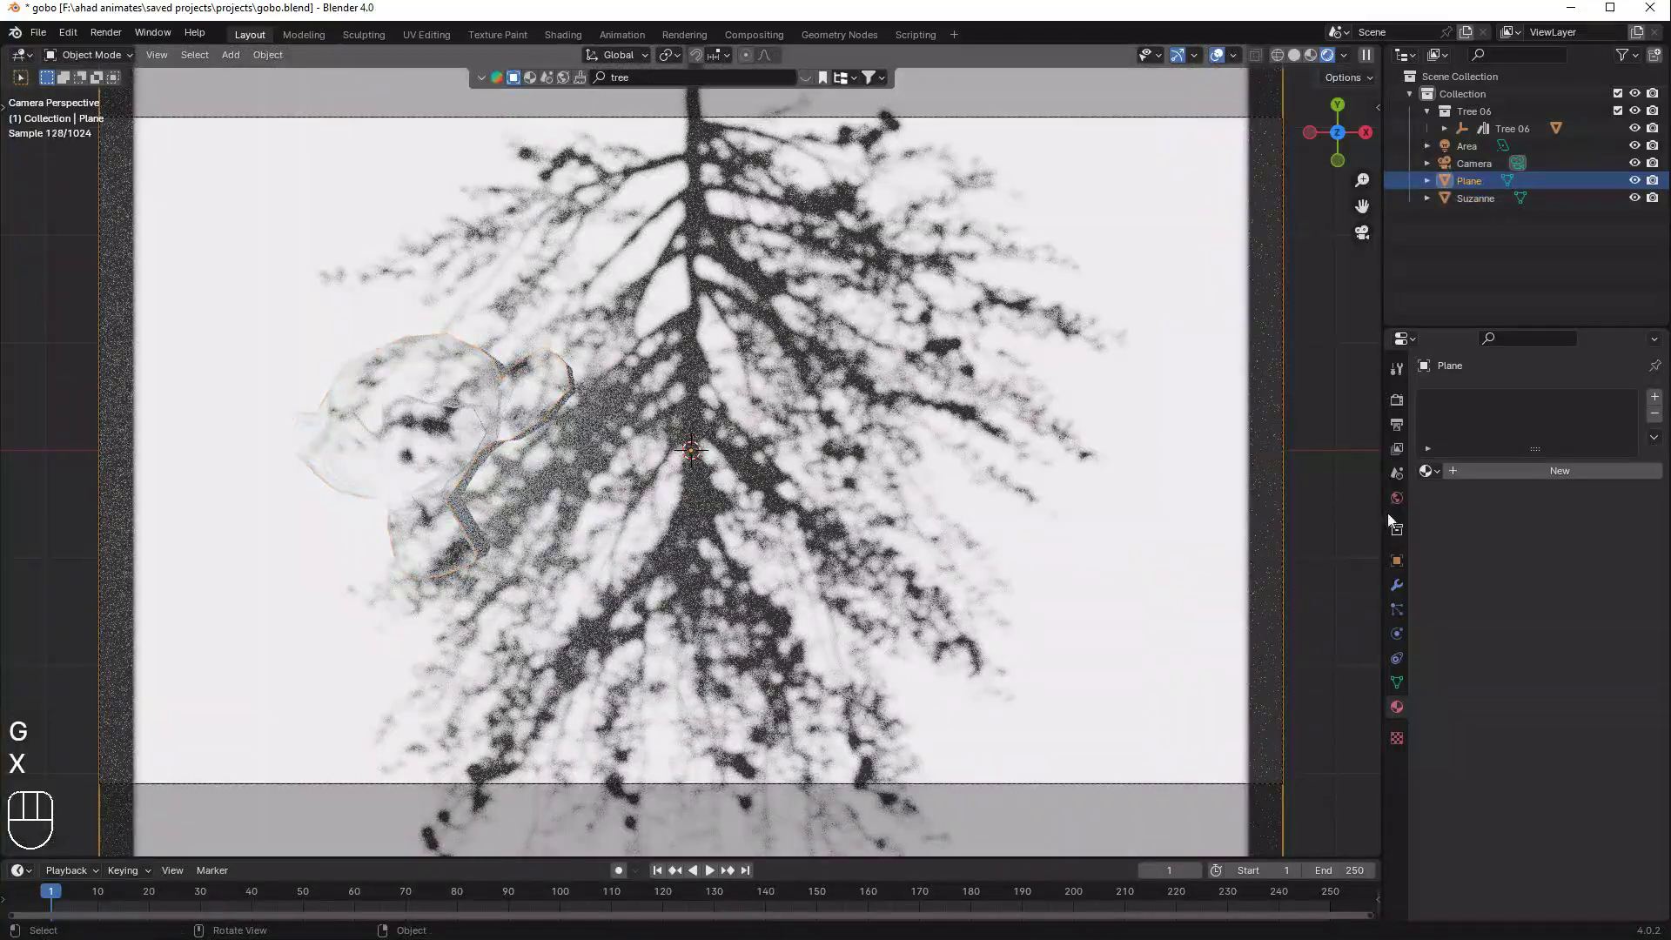
pyautogui.click(1596, 467)
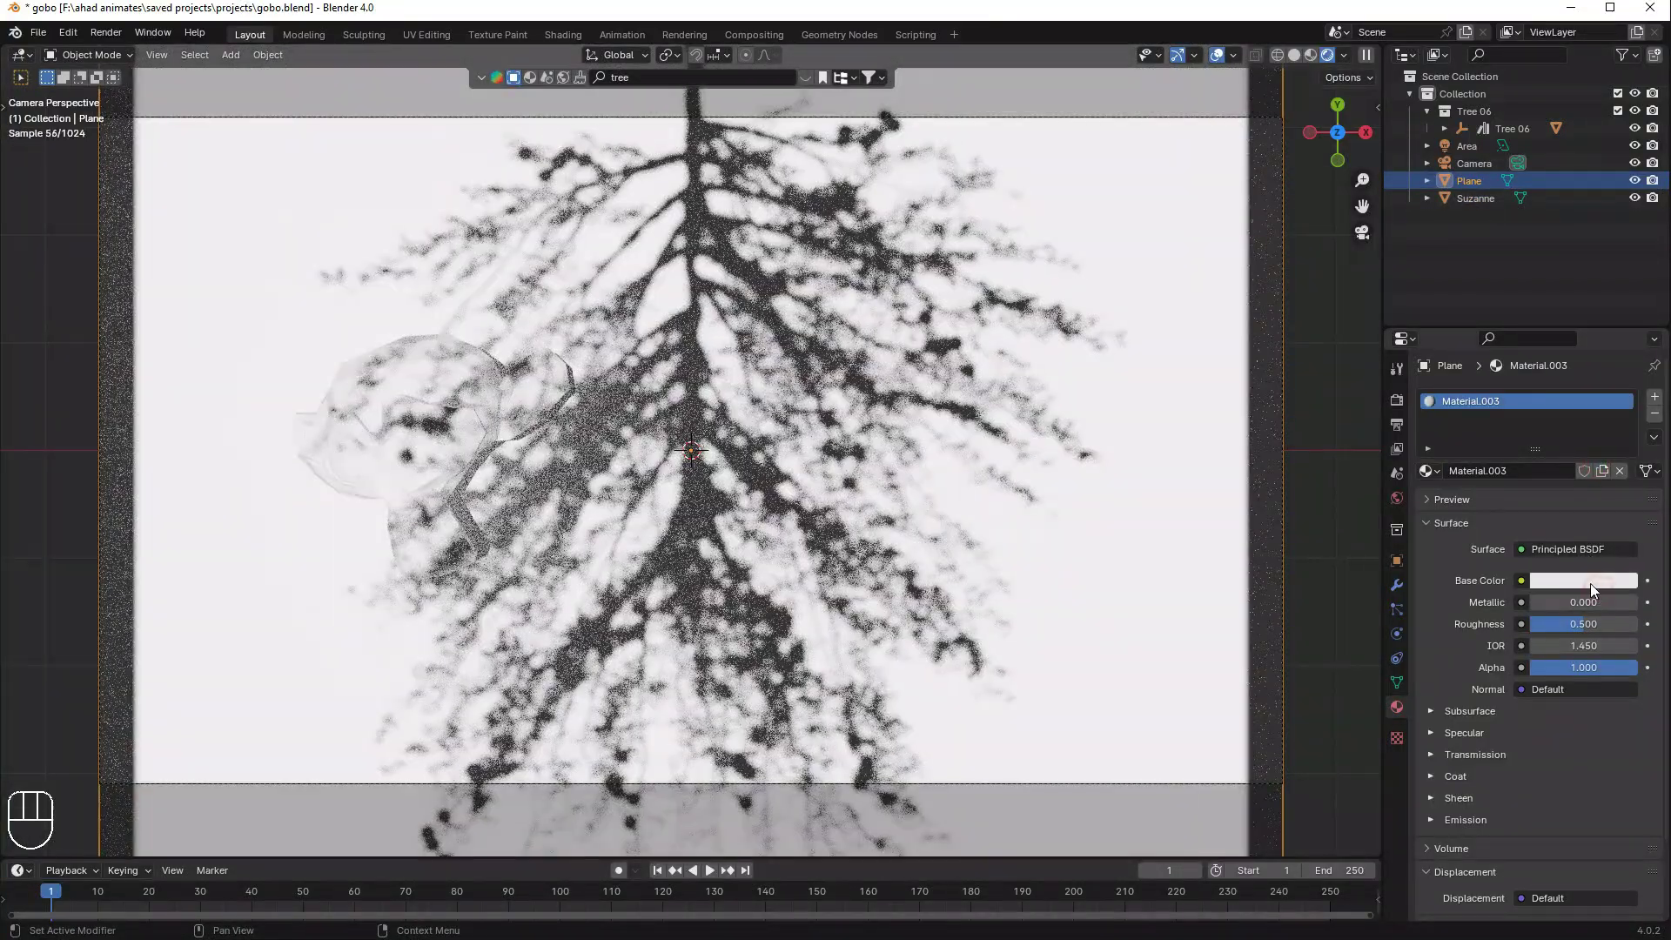
pyautogui.click(1592, 580)
pyautogui.moveTo(1624, 439); pyautogui.dragTo(1624, 459)
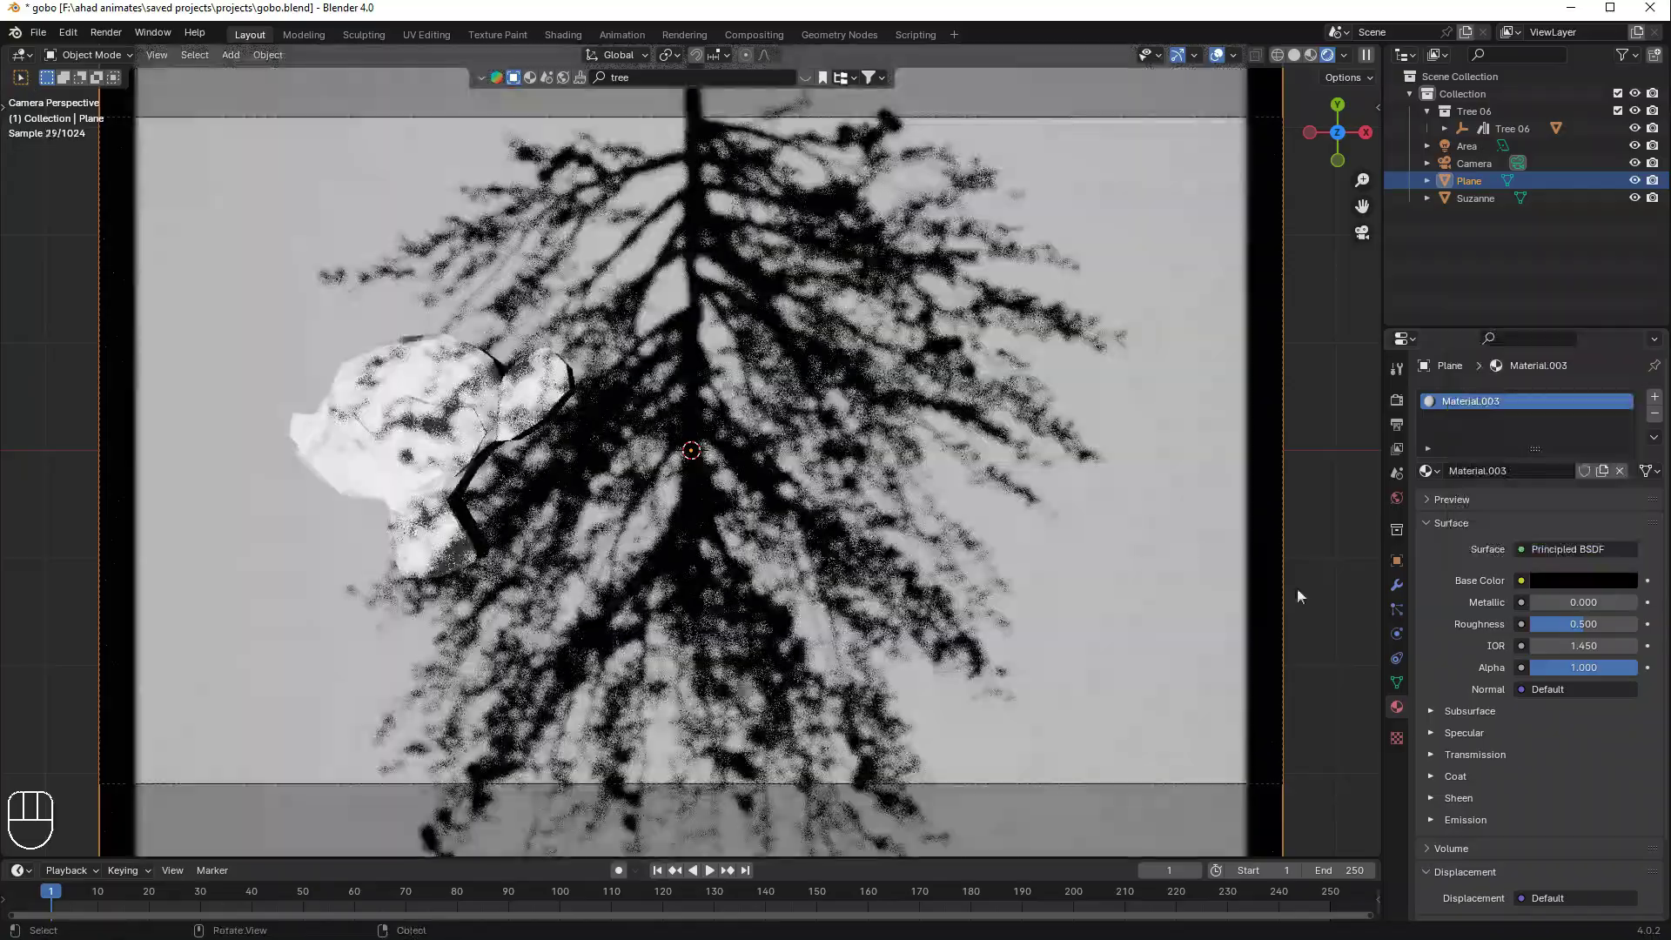
pyautogui.moveTo(1557, 603)
pyautogui.mouseDown()
pyautogui.moveTo(1626, 602)
pyautogui.moveTo(1541, 624)
pyautogui.mouseUp()
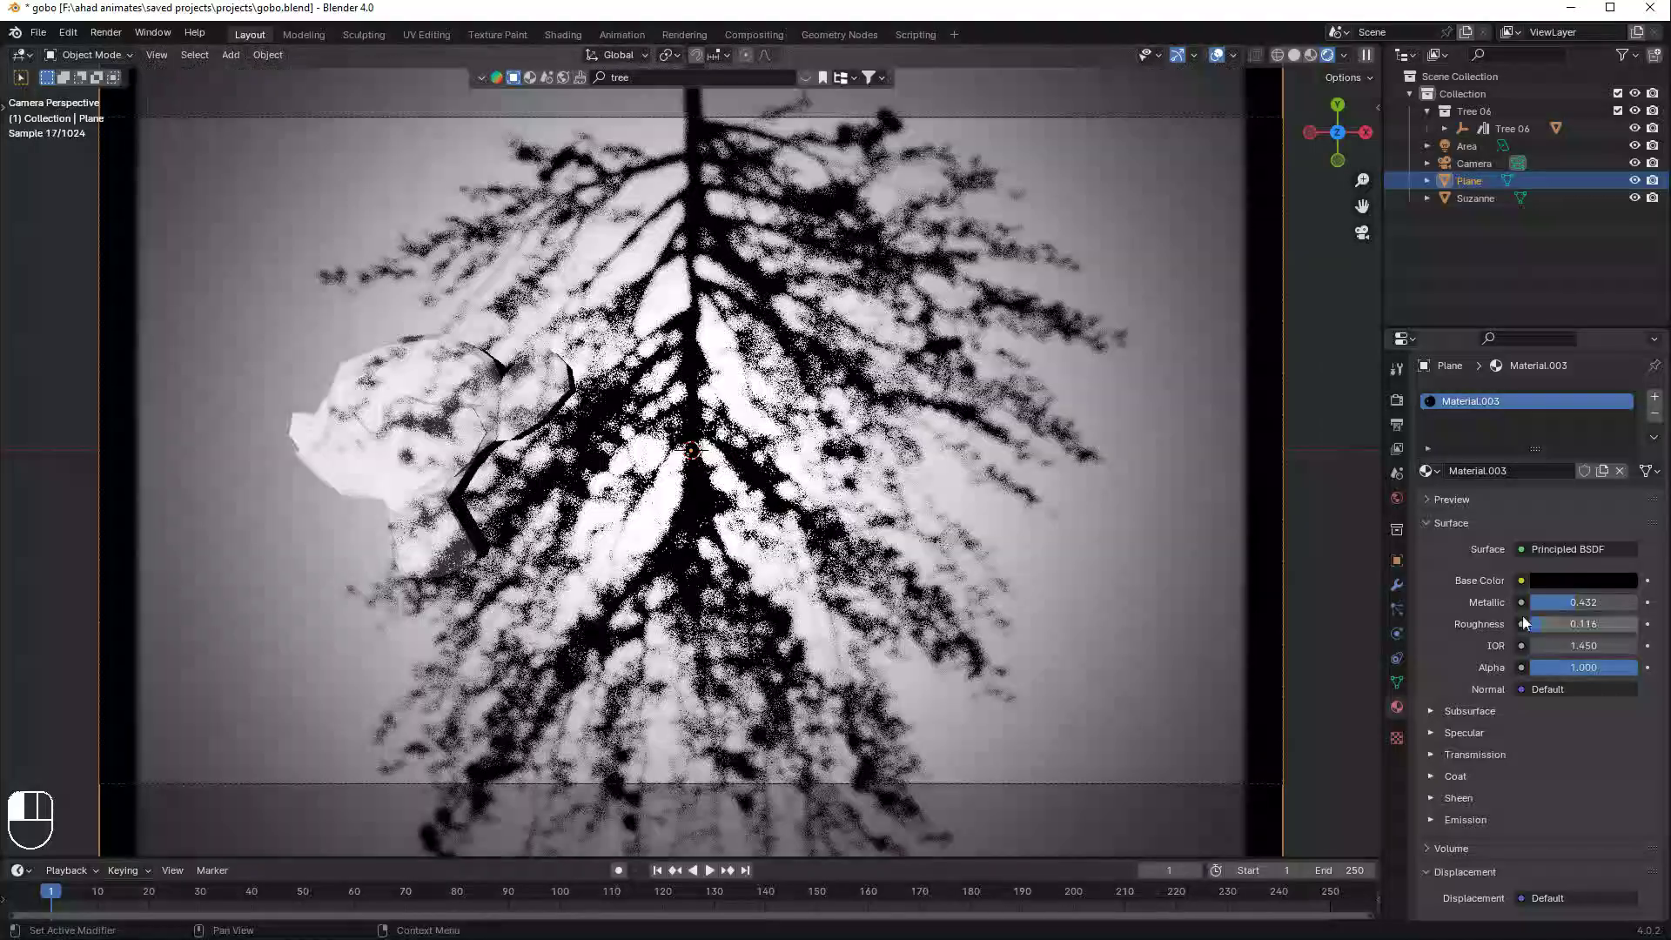
# - Select the monkey, check it from an orbited view, and save the file from the camera view
pyautogui.scroll(-1, 461, 478)
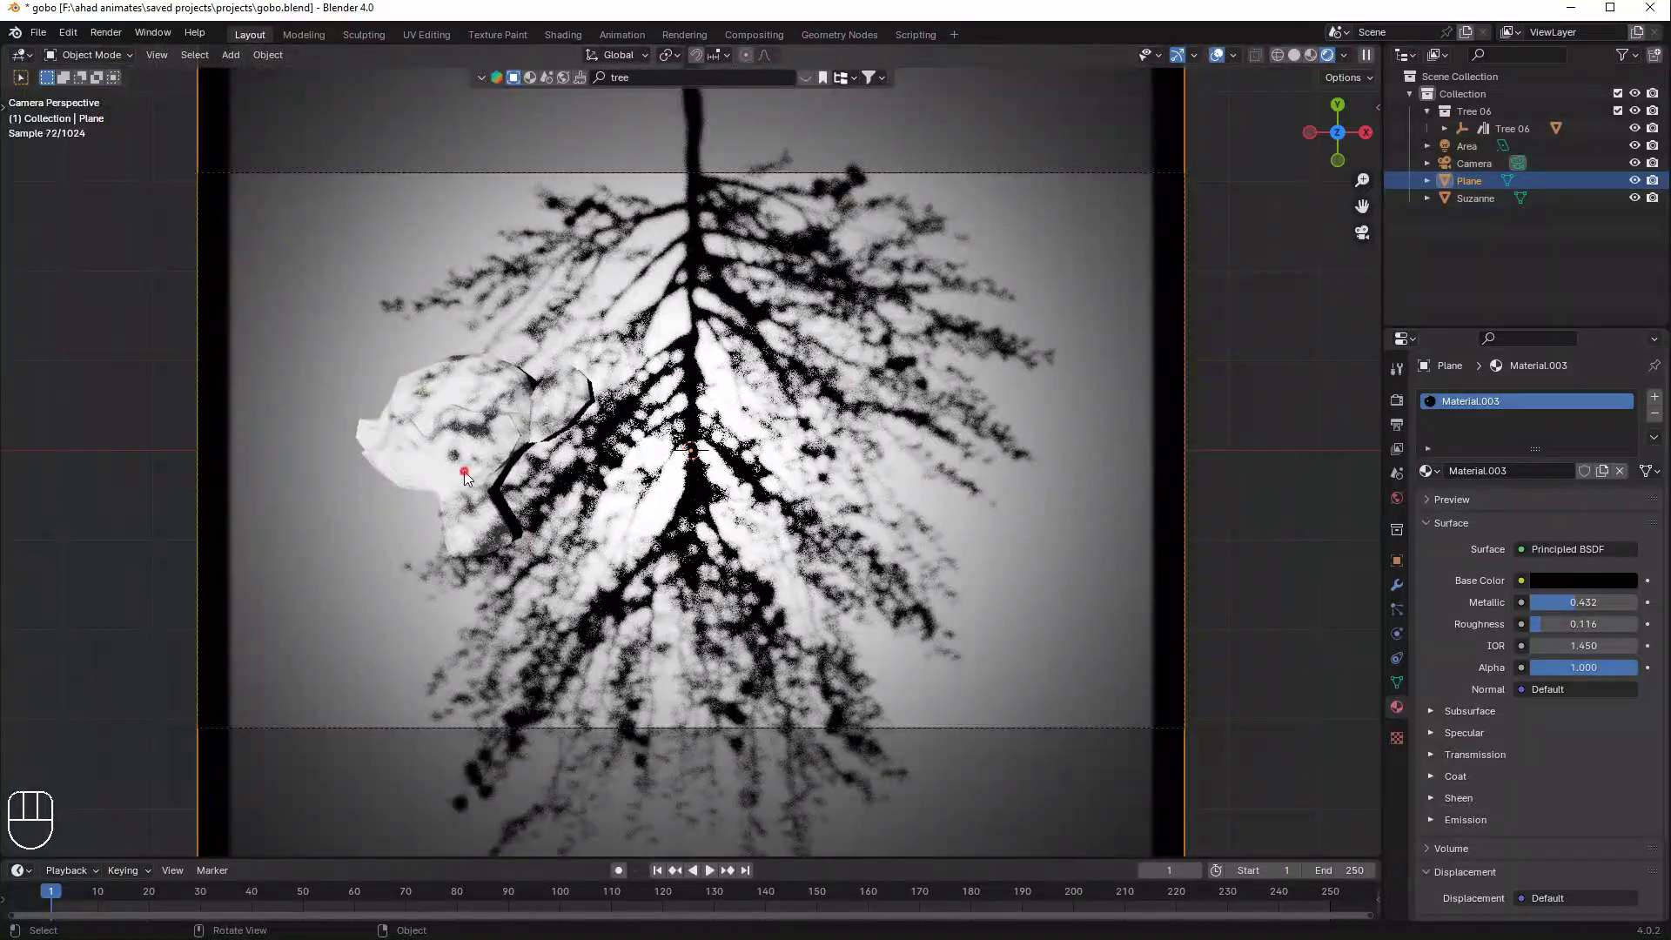
pyautogui.click(464, 471)
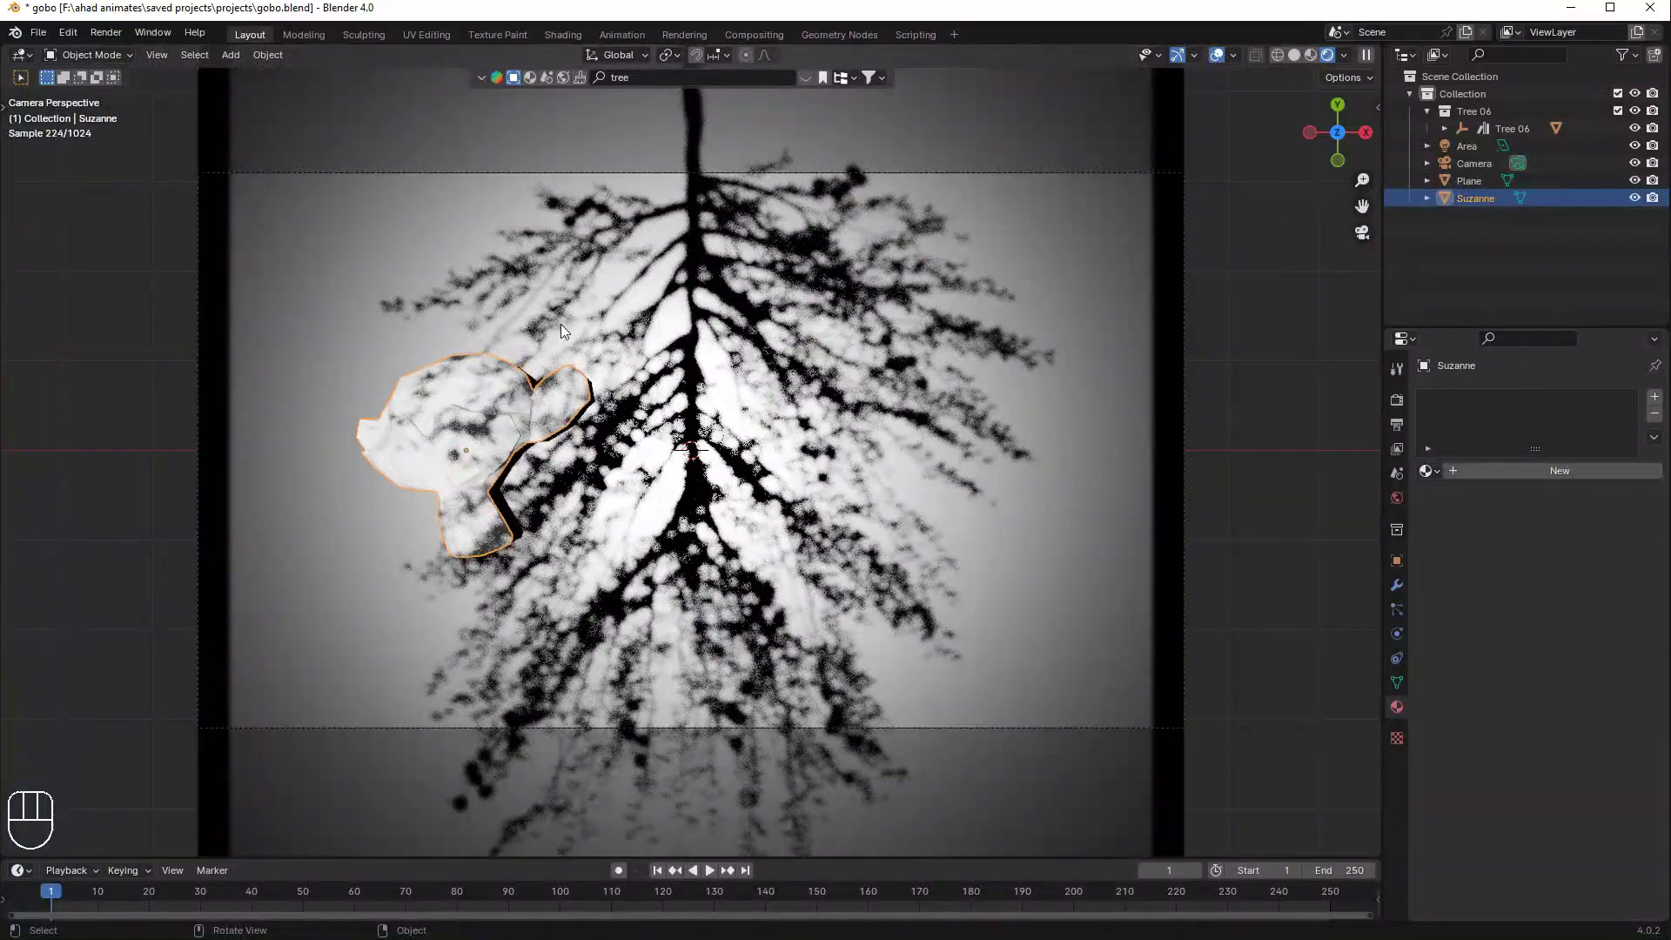
pyautogui.scroll(-5, 651, 621)
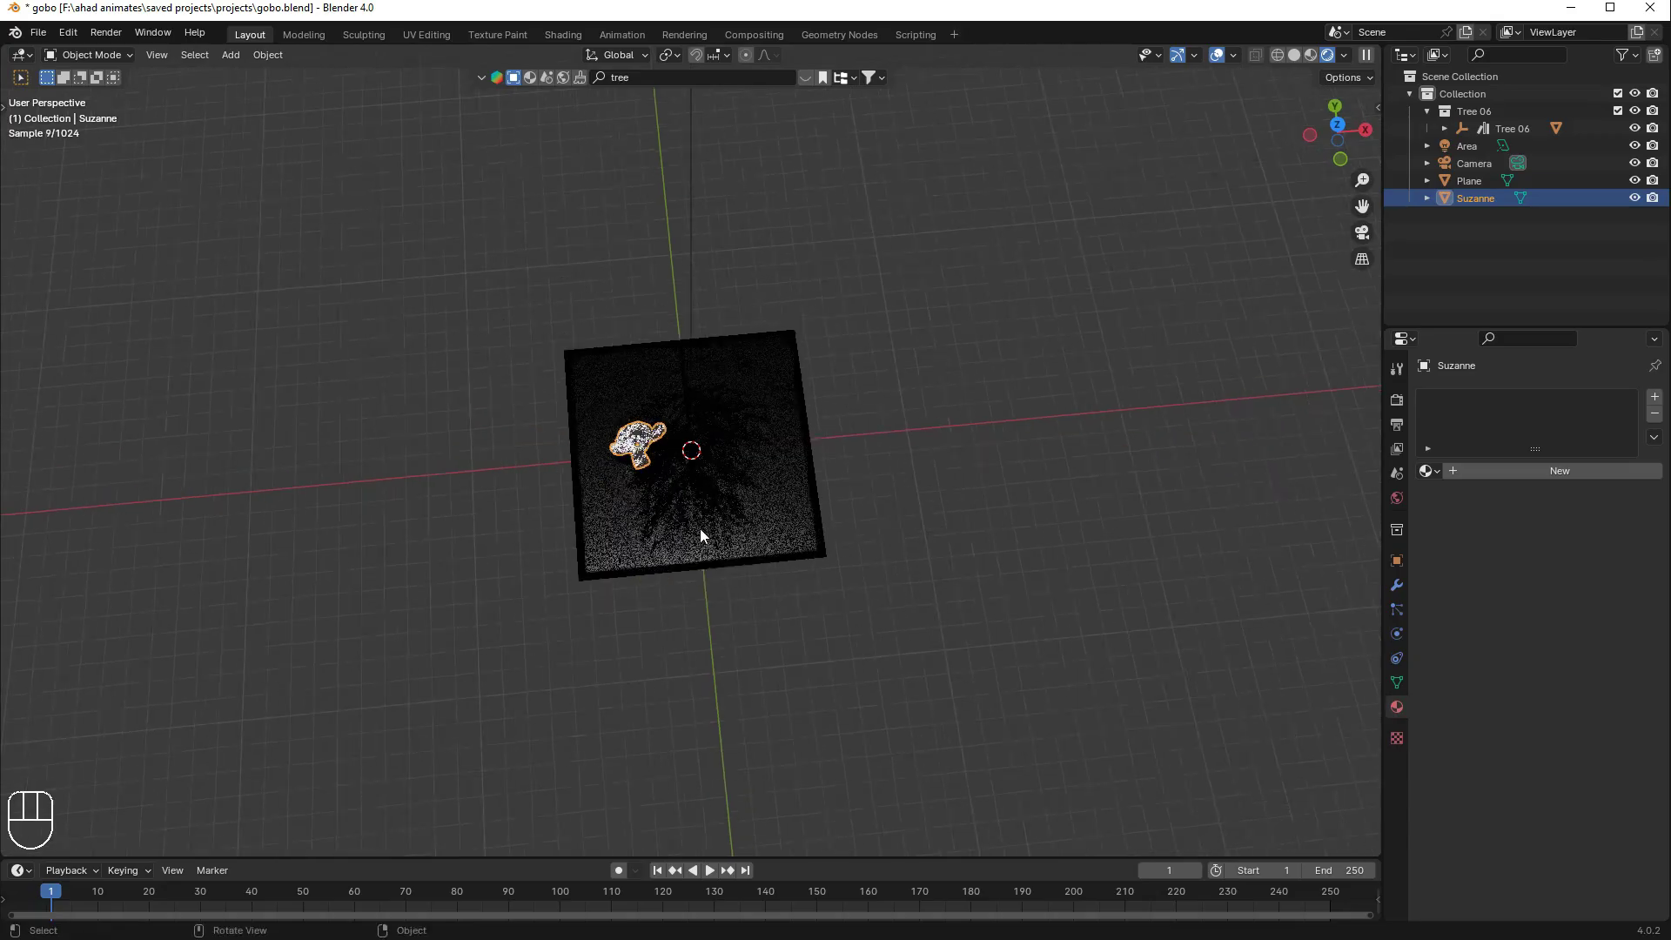
pyautogui.moveTo(701, 533); pyautogui.dragTo(1189, 272, button='middle')
pyautogui.click(1362, 234)
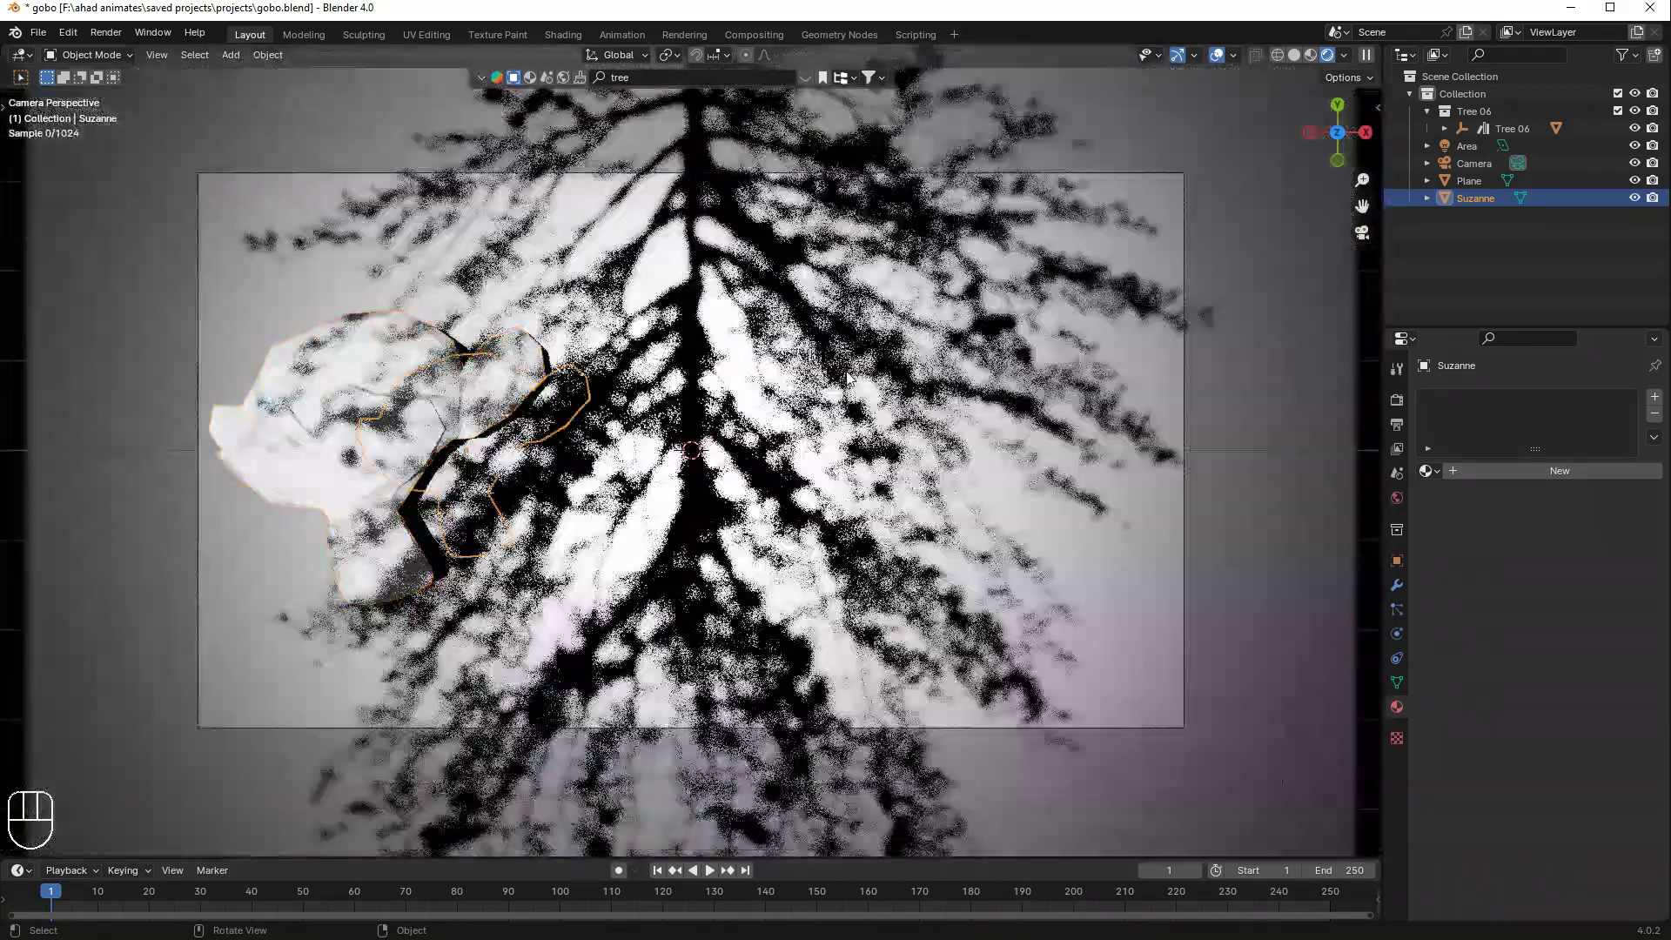
pyautogui.hotkey('ctrl', 's')
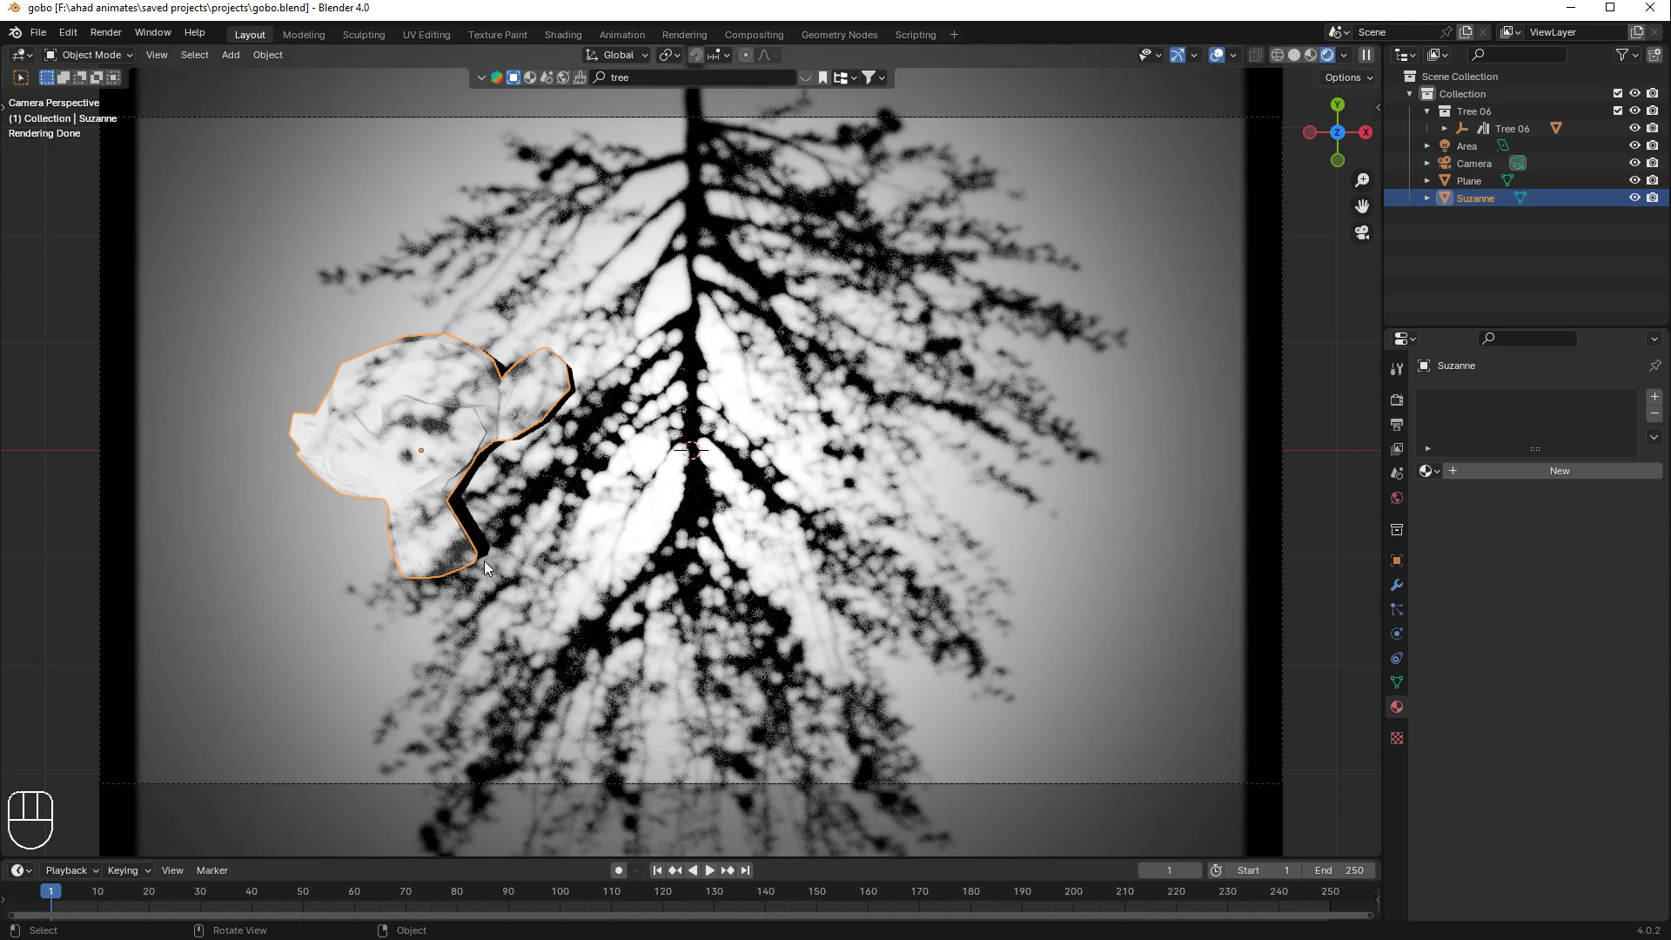
# - Examine the placement of the area light, tree and camera above the plane from several angles
pyautogui.moveTo(484, 560); pyautogui.dragTo(665, 303, button='middle')
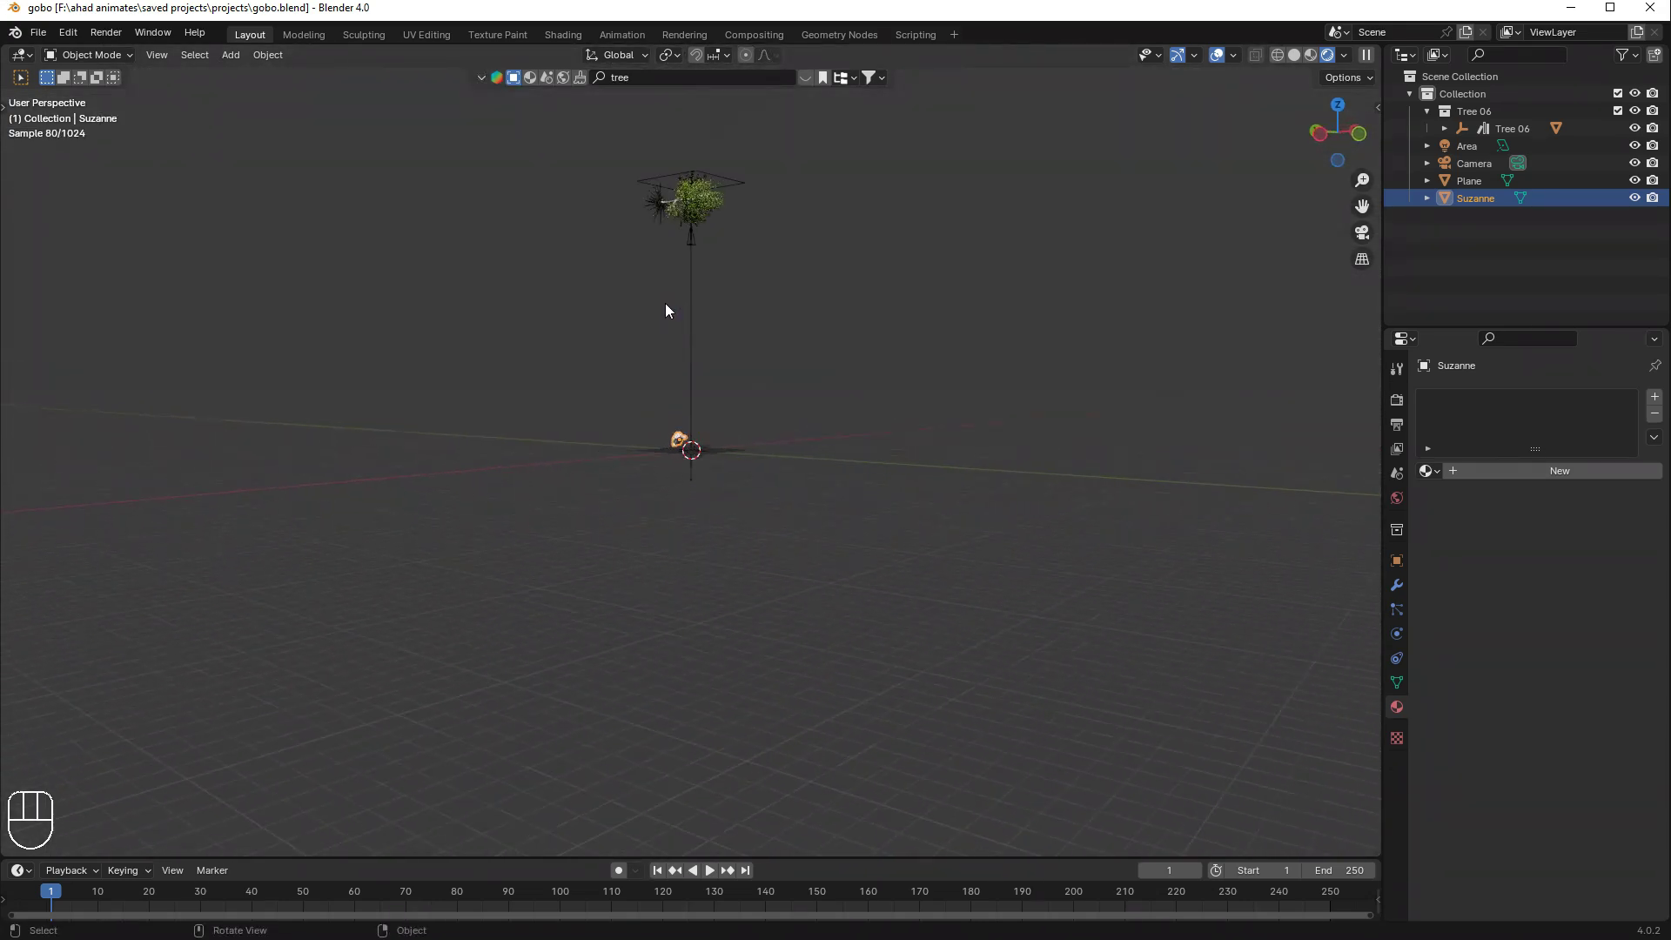
pyautogui.moveTo(1245, 220); pyautogui.dragTo(735, 265, button='middle')
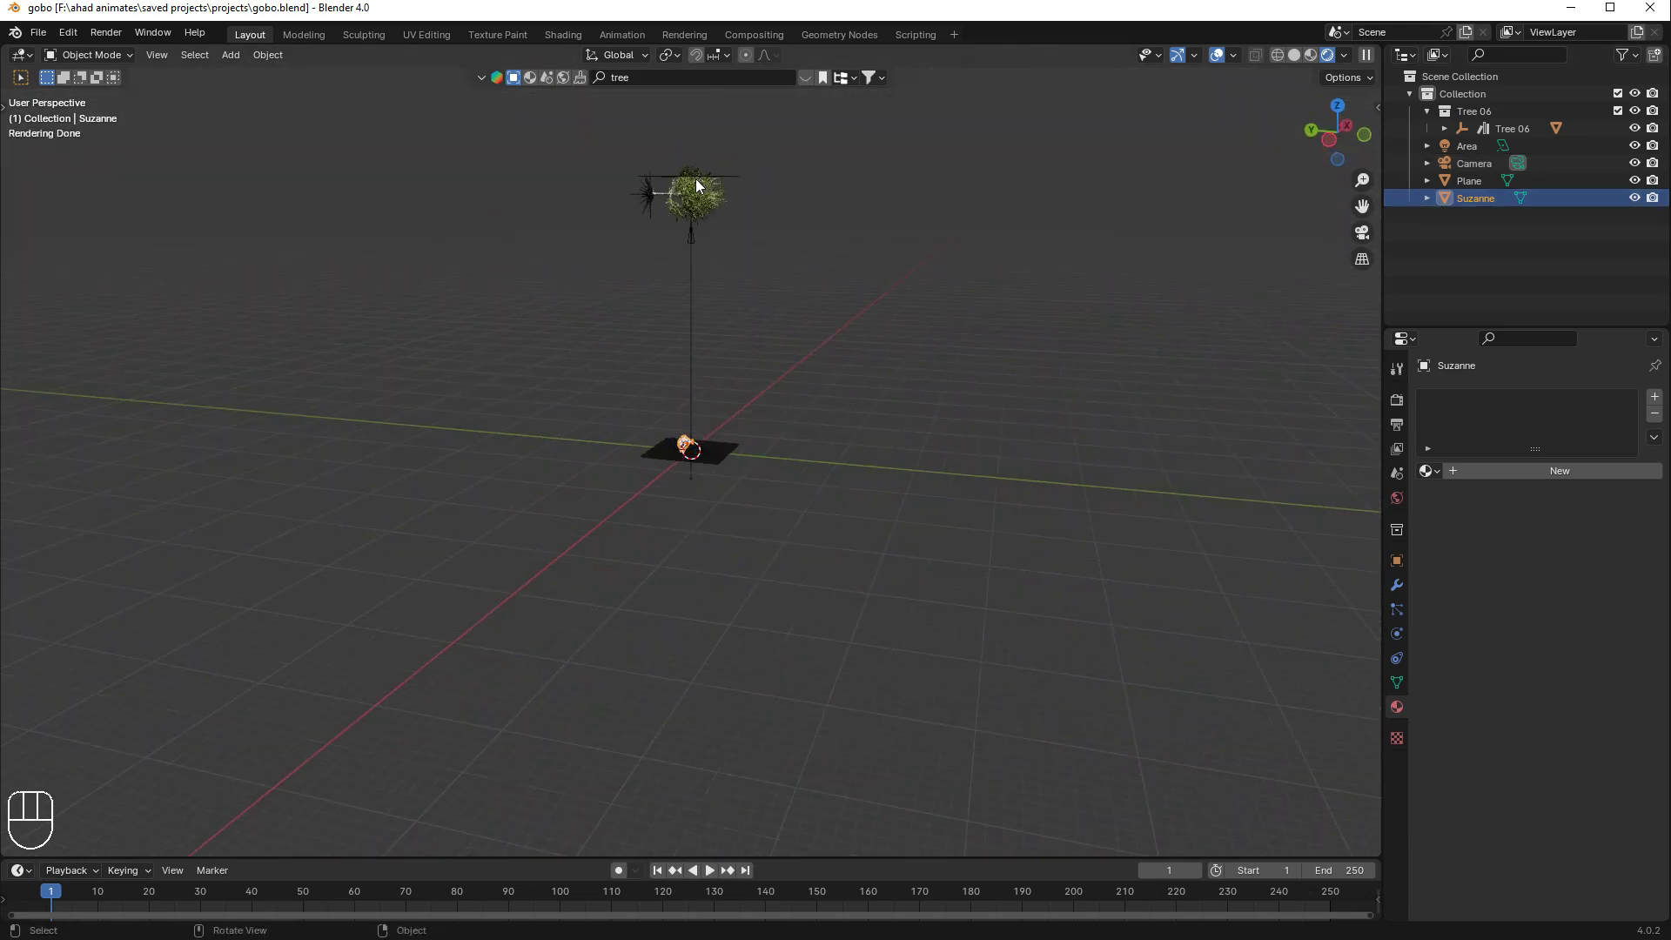
pyautogui.click(692, 285)
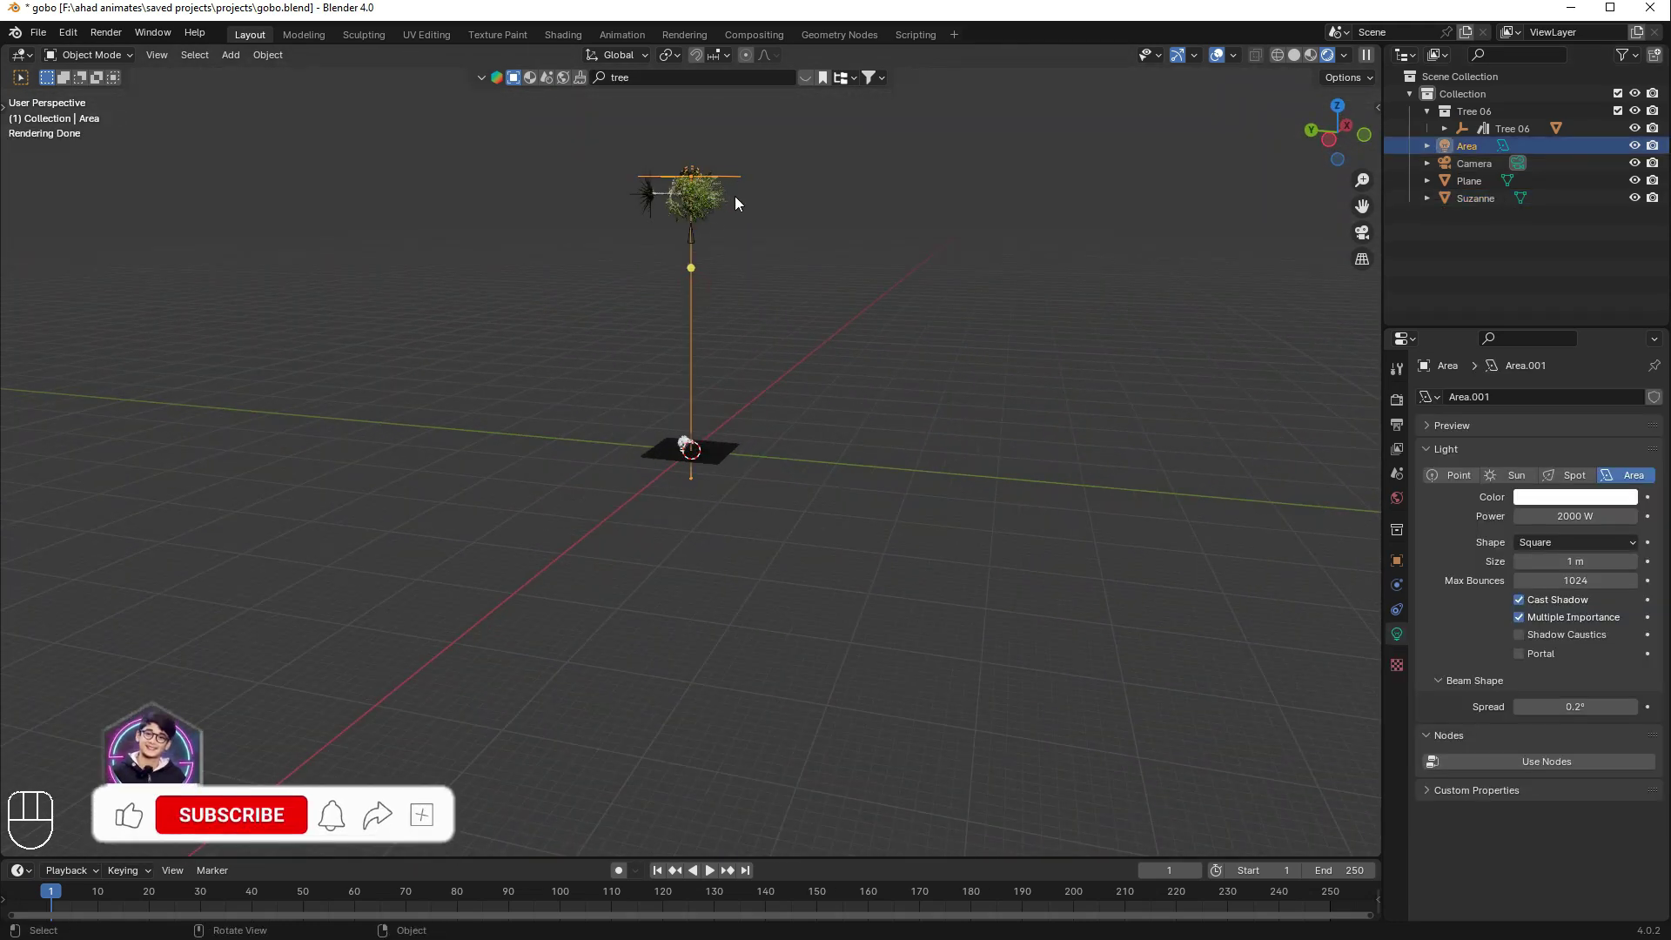
pyautogui.moveTo(741, 231); pyautogui.dragTo(779, 365, button='middle')
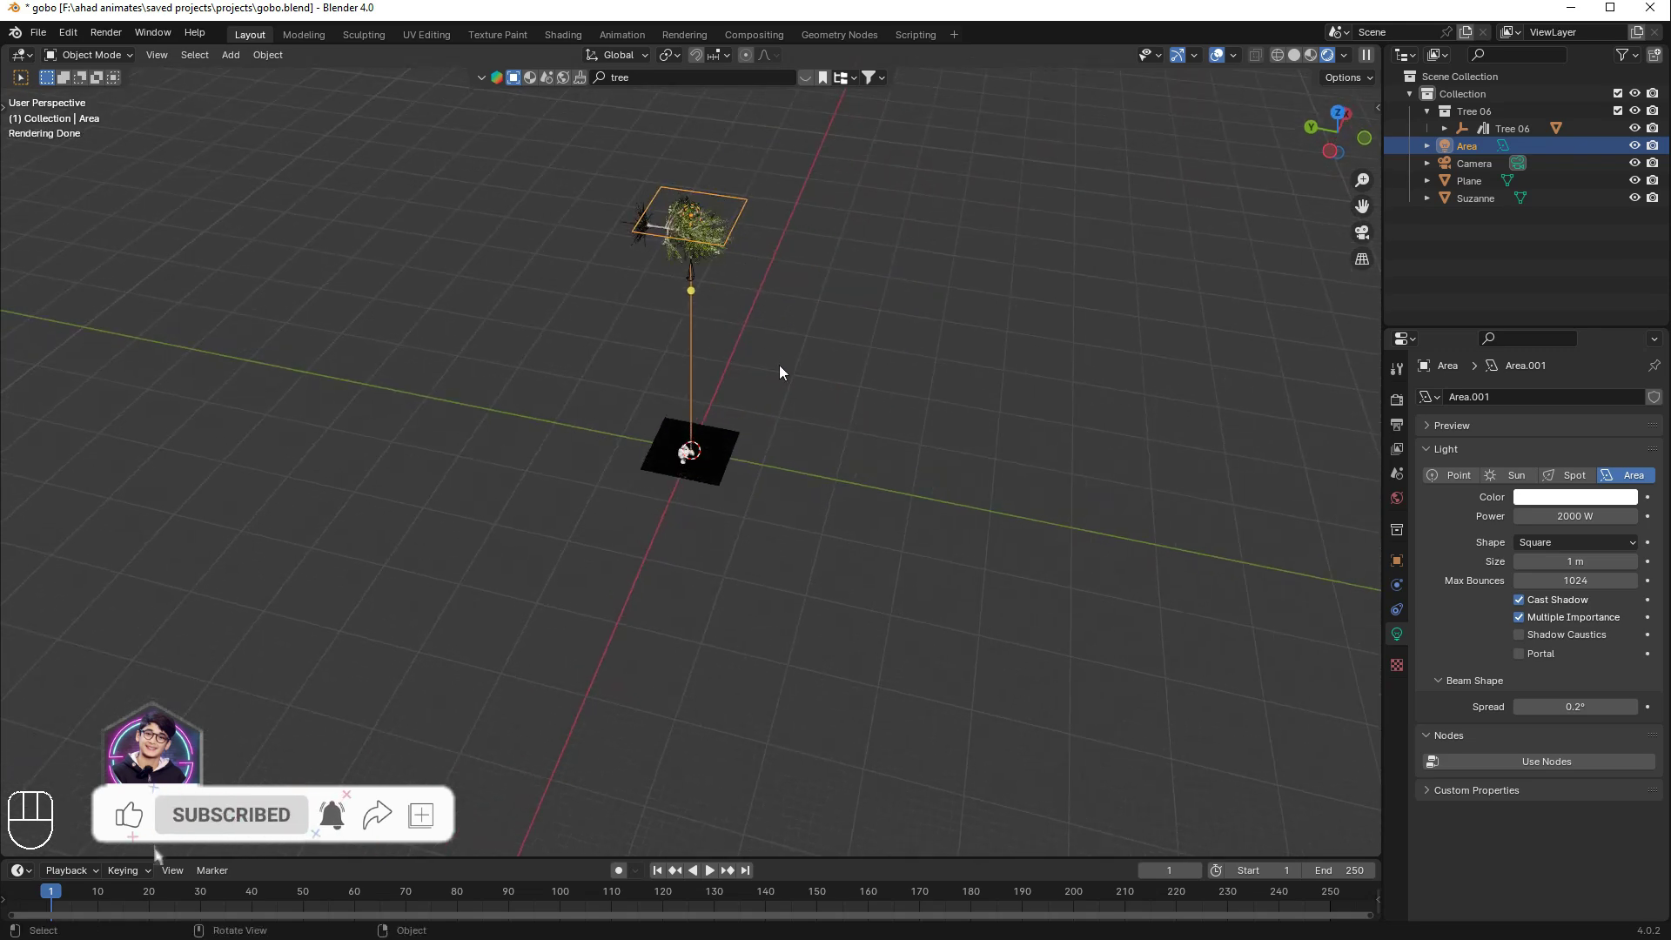
pyautogui.scroll(6, 1035, 320)
pyautogui.scroll(-6, 1045, 278)
pyautogui.scroll(1, 895, 288)
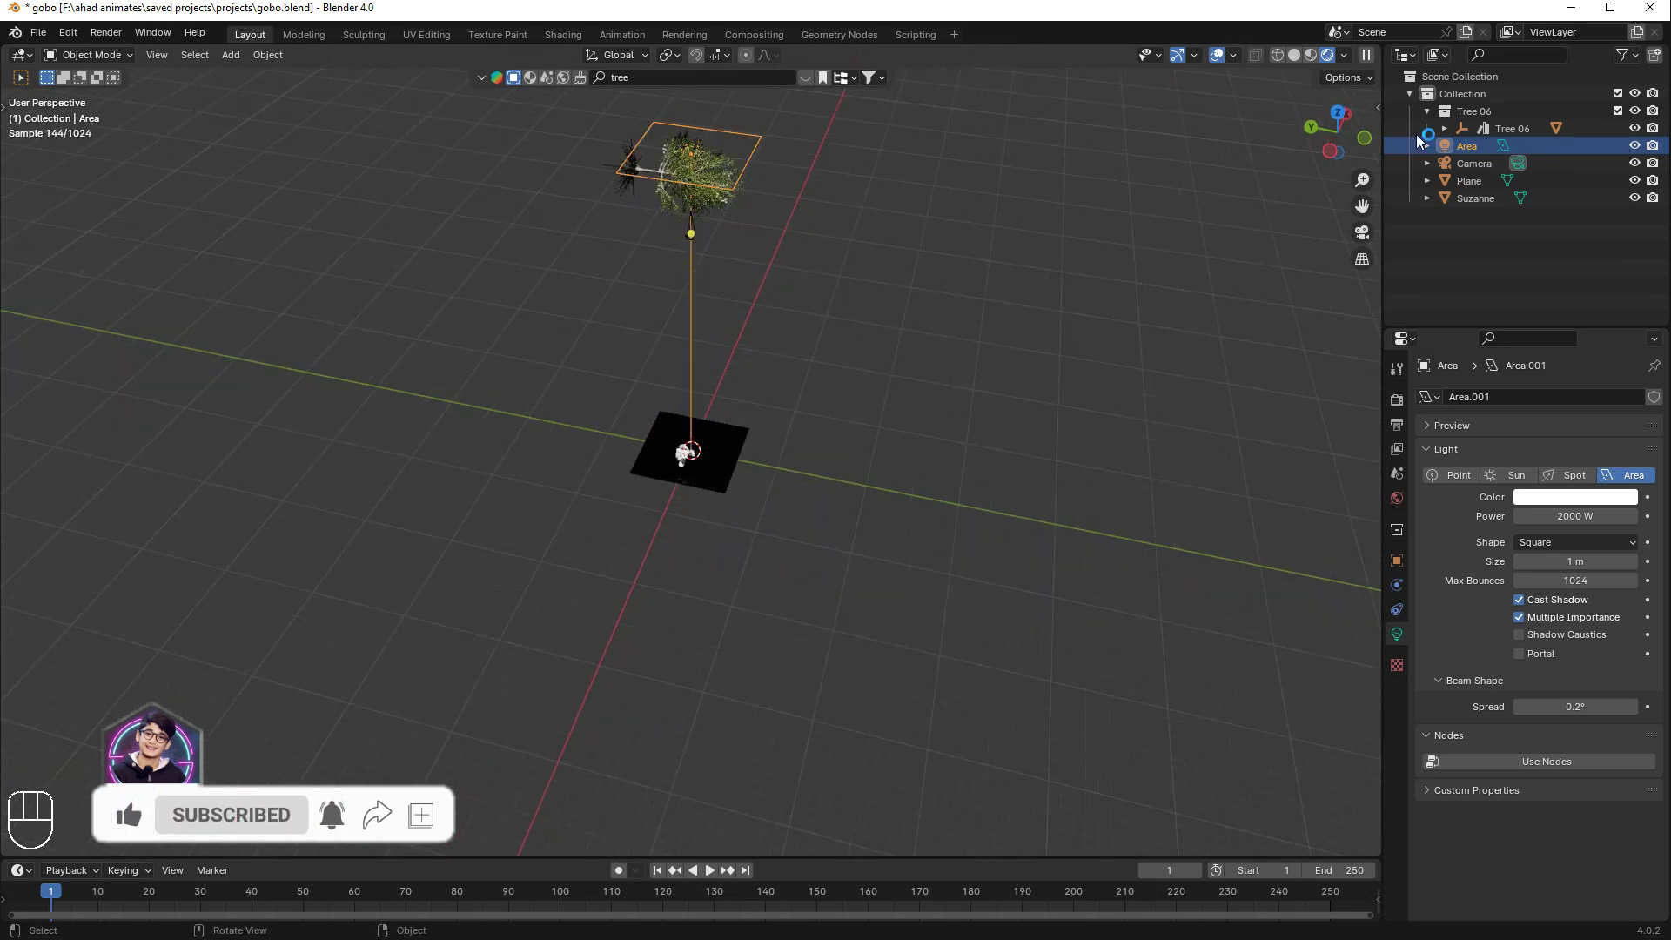
# - Delete every object in the scene
pyautogui.press('a')
pyautogui.press('x')
pyautogui.click(1018, 245)
# - Add a new plane mesh at the scene centre and scale it up
pyautogui.hotkey('shift', 'a')
pyautogui.moveTo(508, 293)
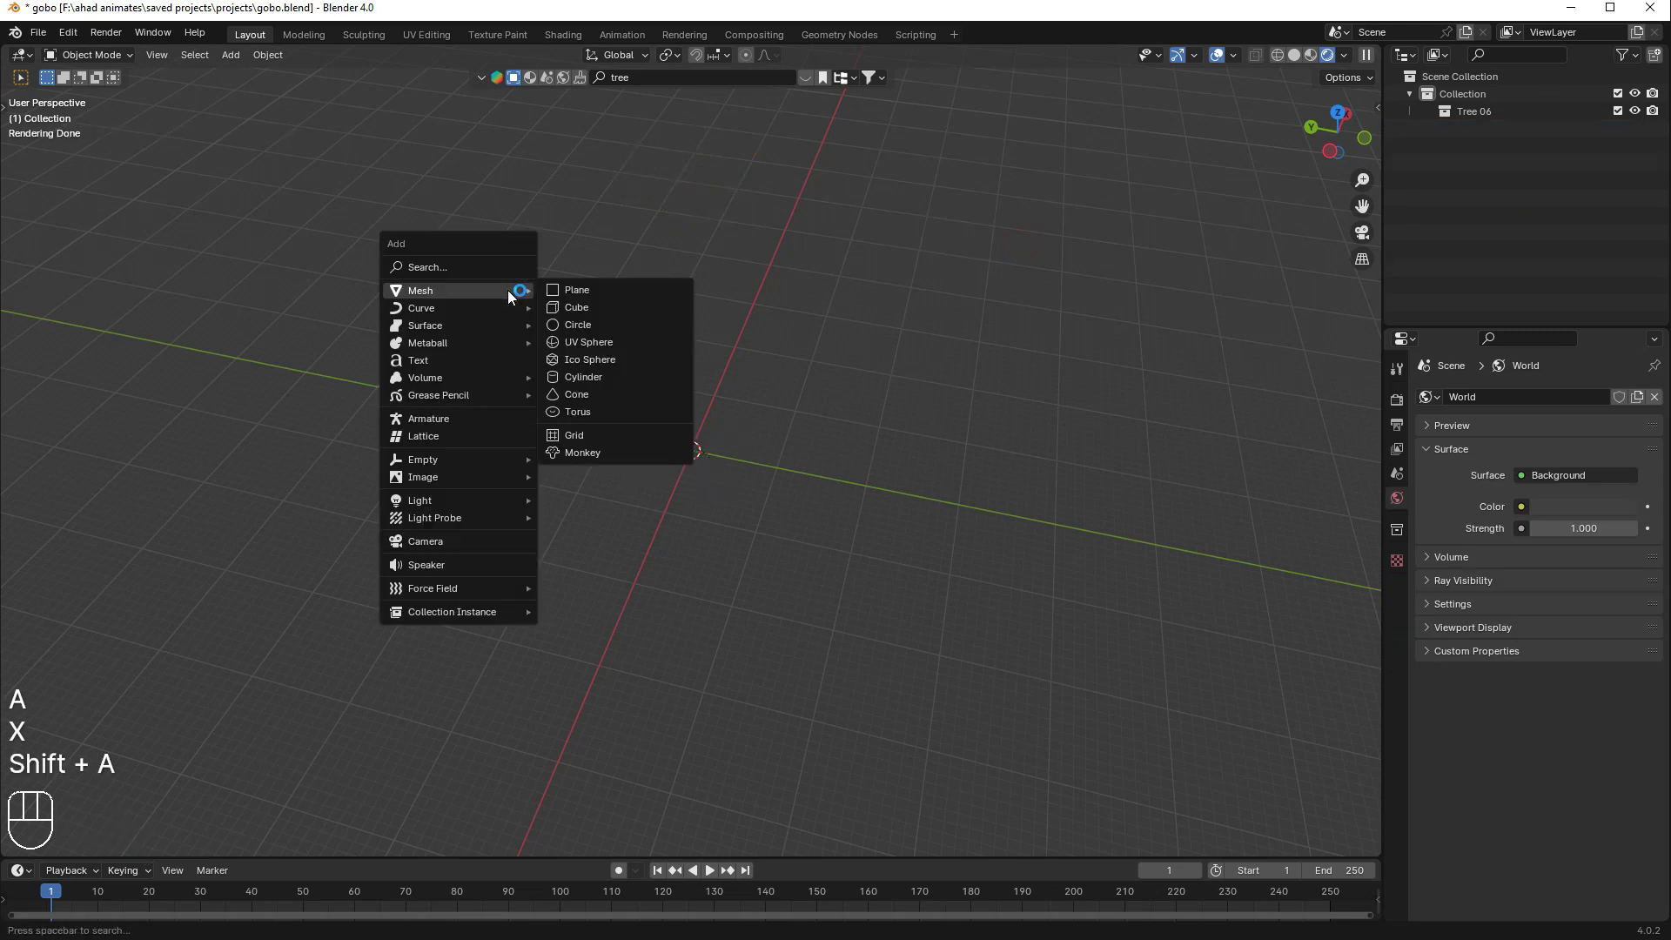
pyautogui.click(575, 290)
pyautogui.press('s')
pyautogui.click(623, 337)
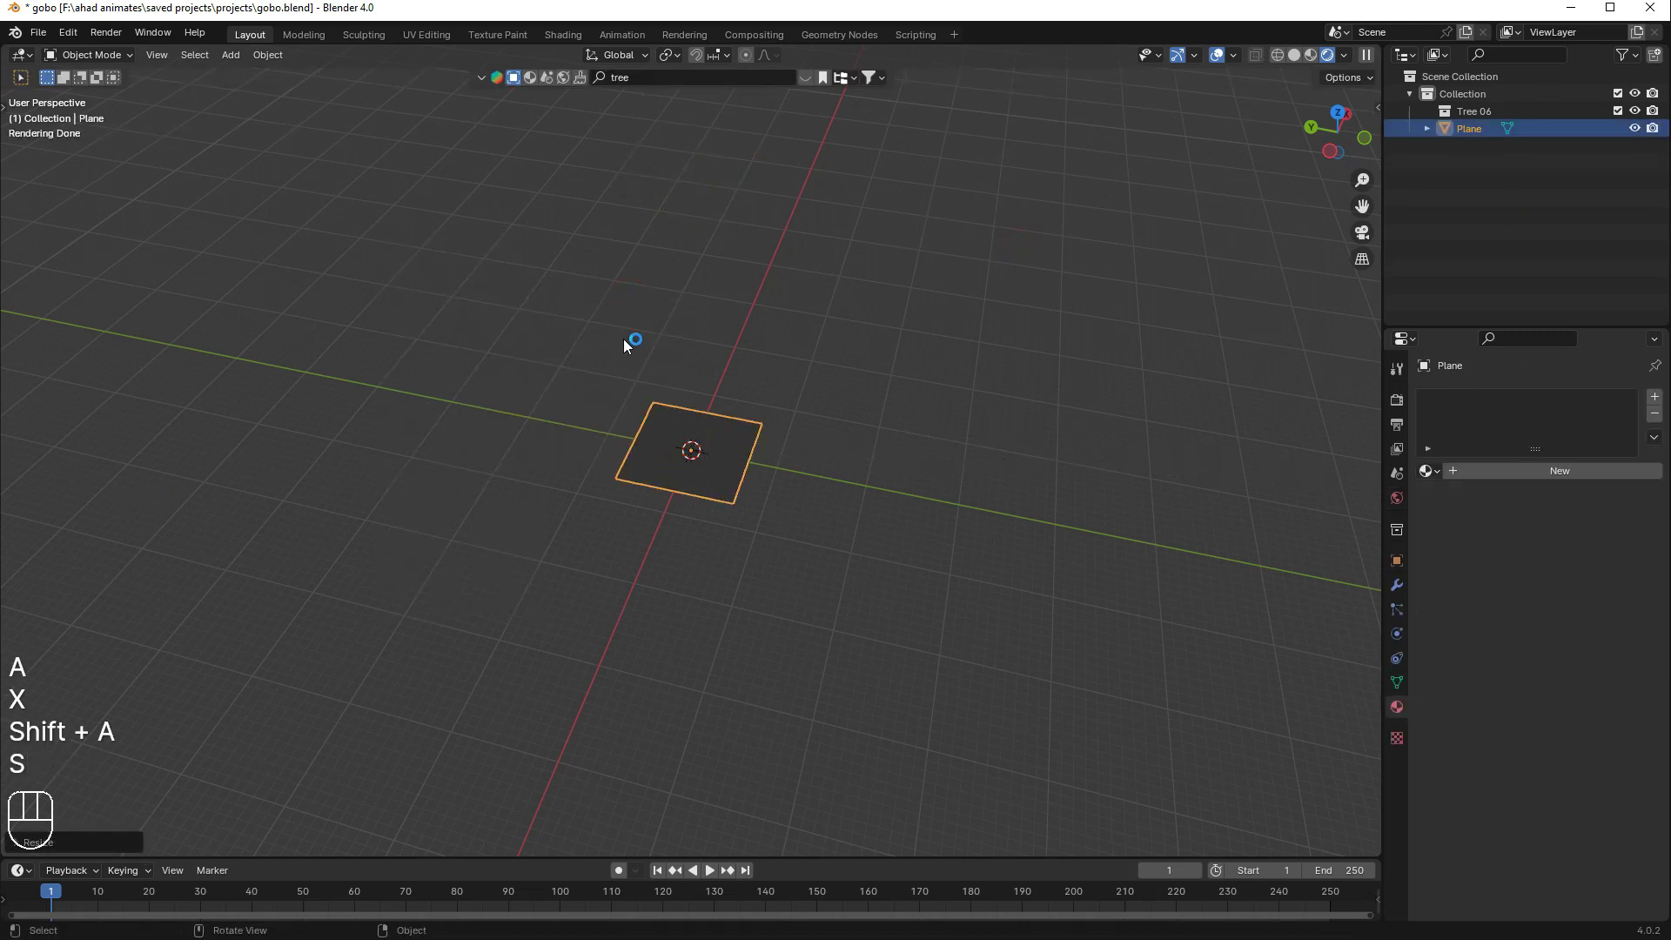
# - Add an area light, raise it above the plane, and scale it up about 10 times
pyautogui.hotkey('shift', 'a')
pyautogui.moveTo(591, 548)
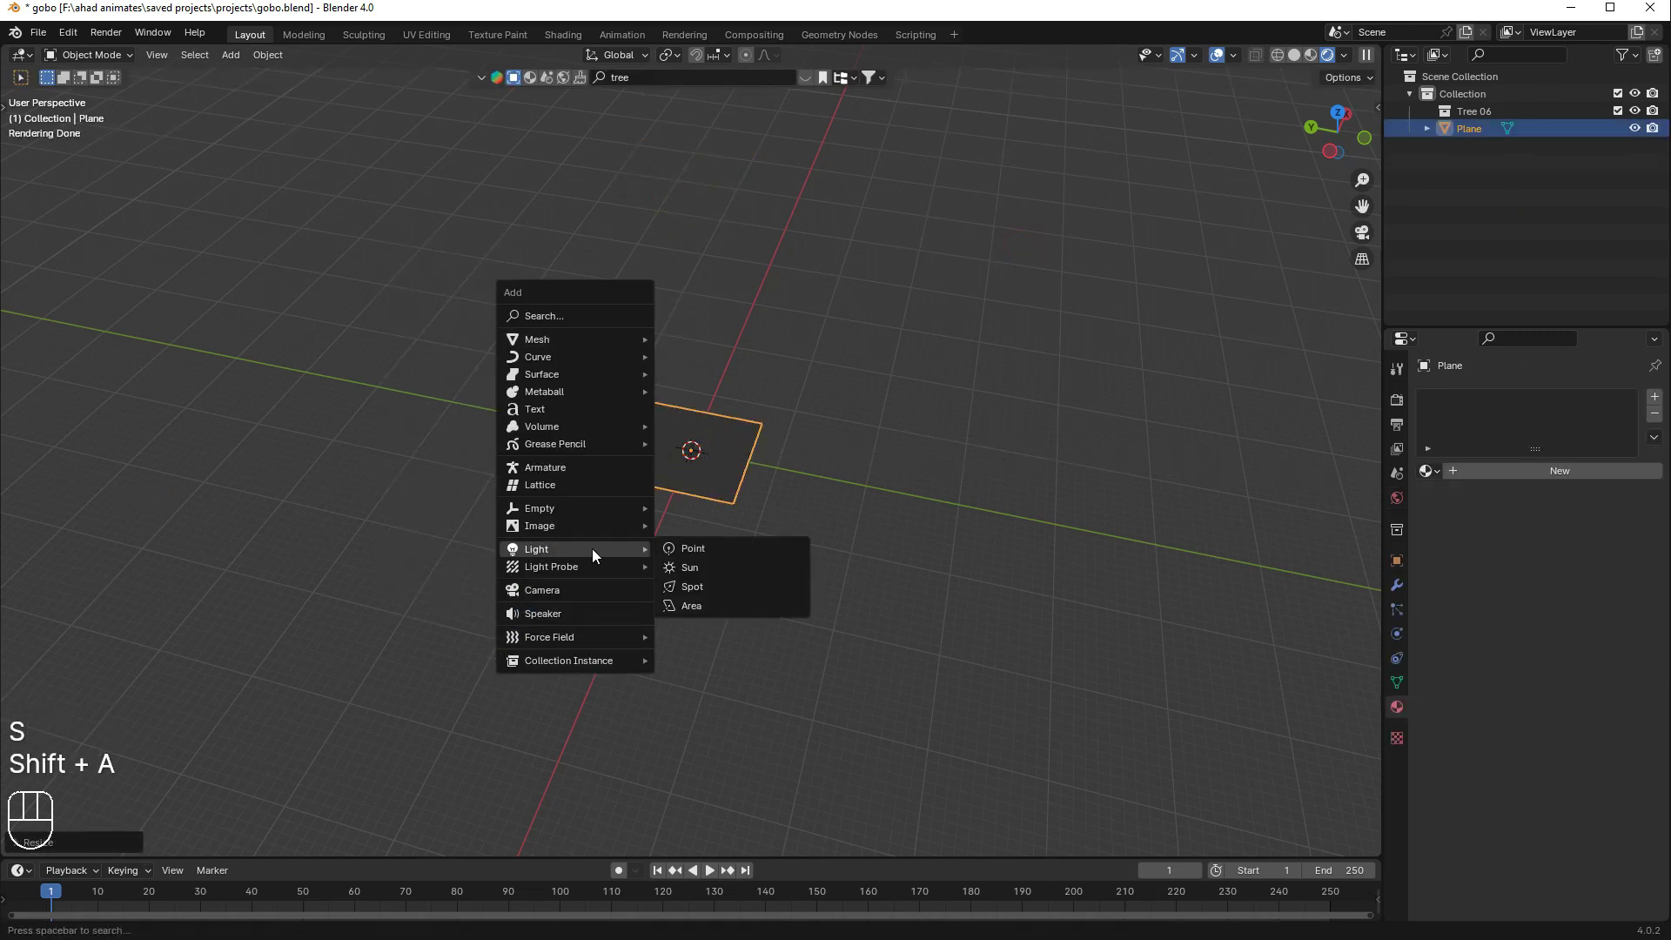
pyautogui.click(742, 605)
pyautogui.press('g')
pyautogui.press('s')
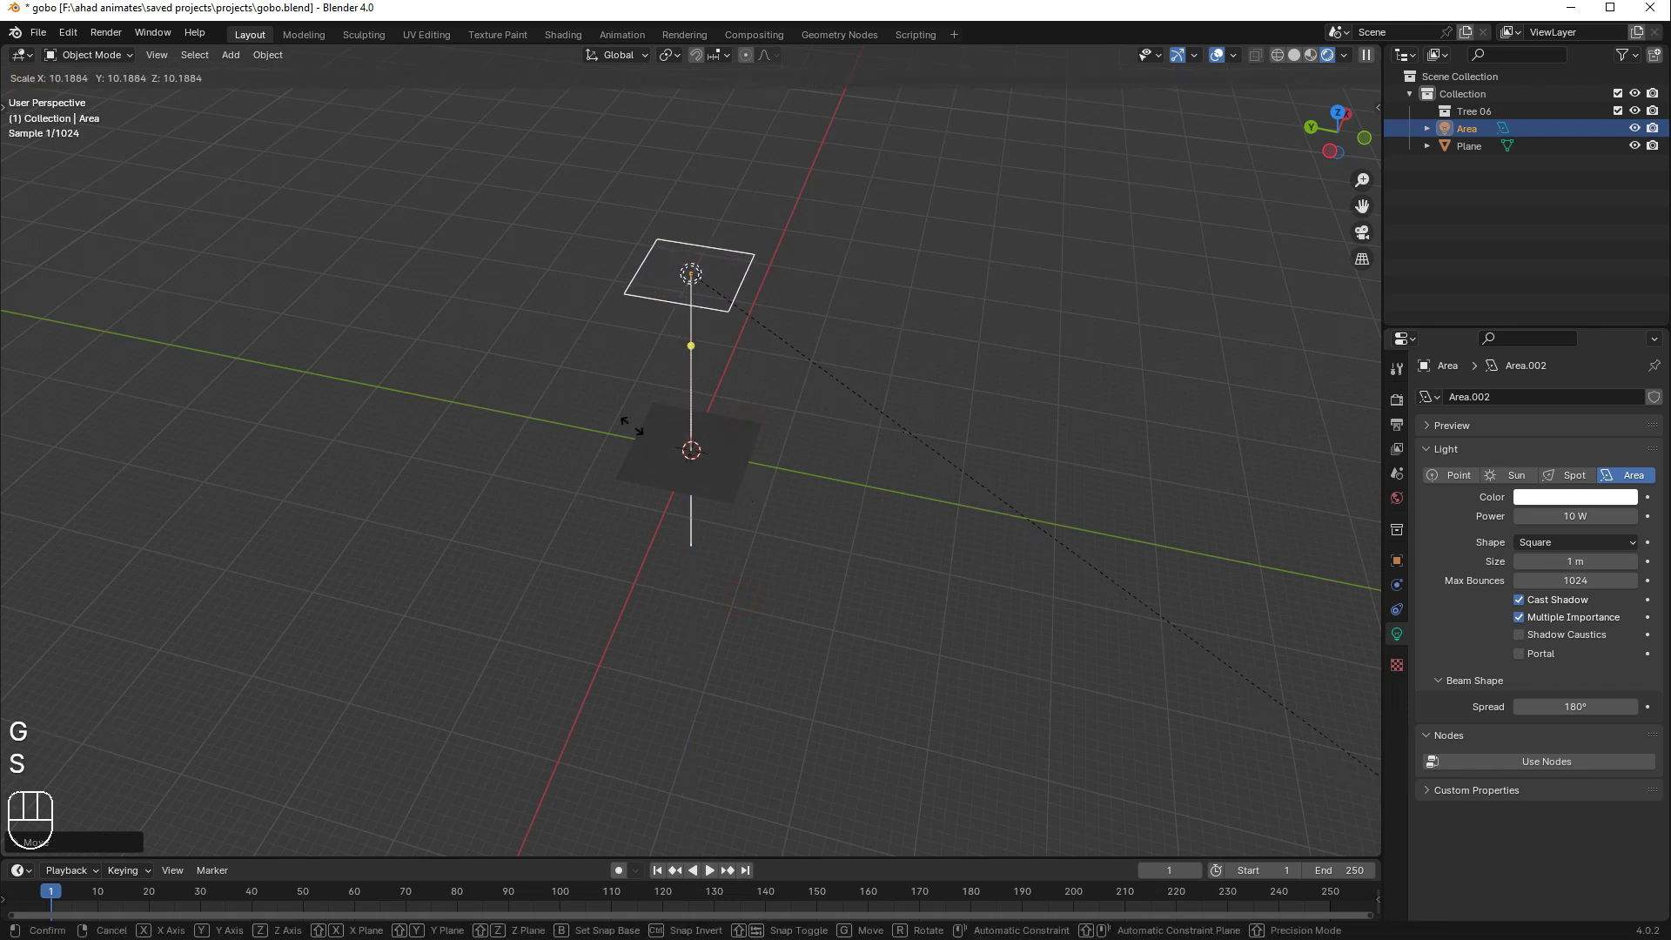
pyautogui.click(631, 427)
# - Set the new area light's power to 200 W and its beam spread to 0.2°
pyautogui.click(1588, 516)
pyautogui.write('200')
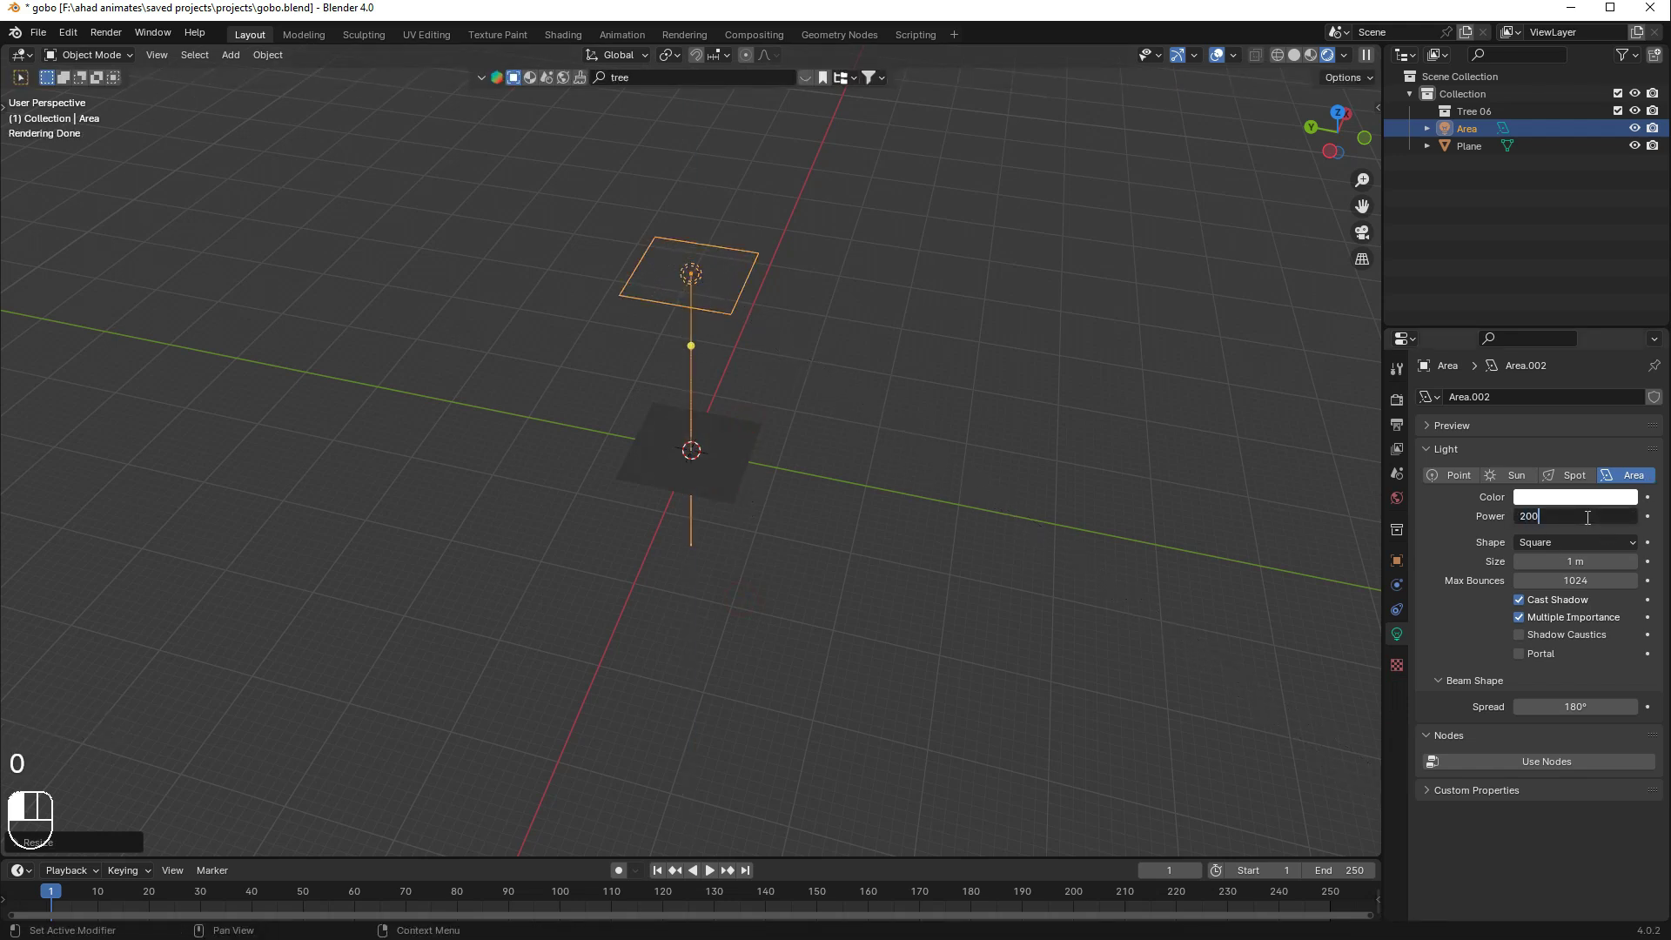
pyautogui.press('Return')
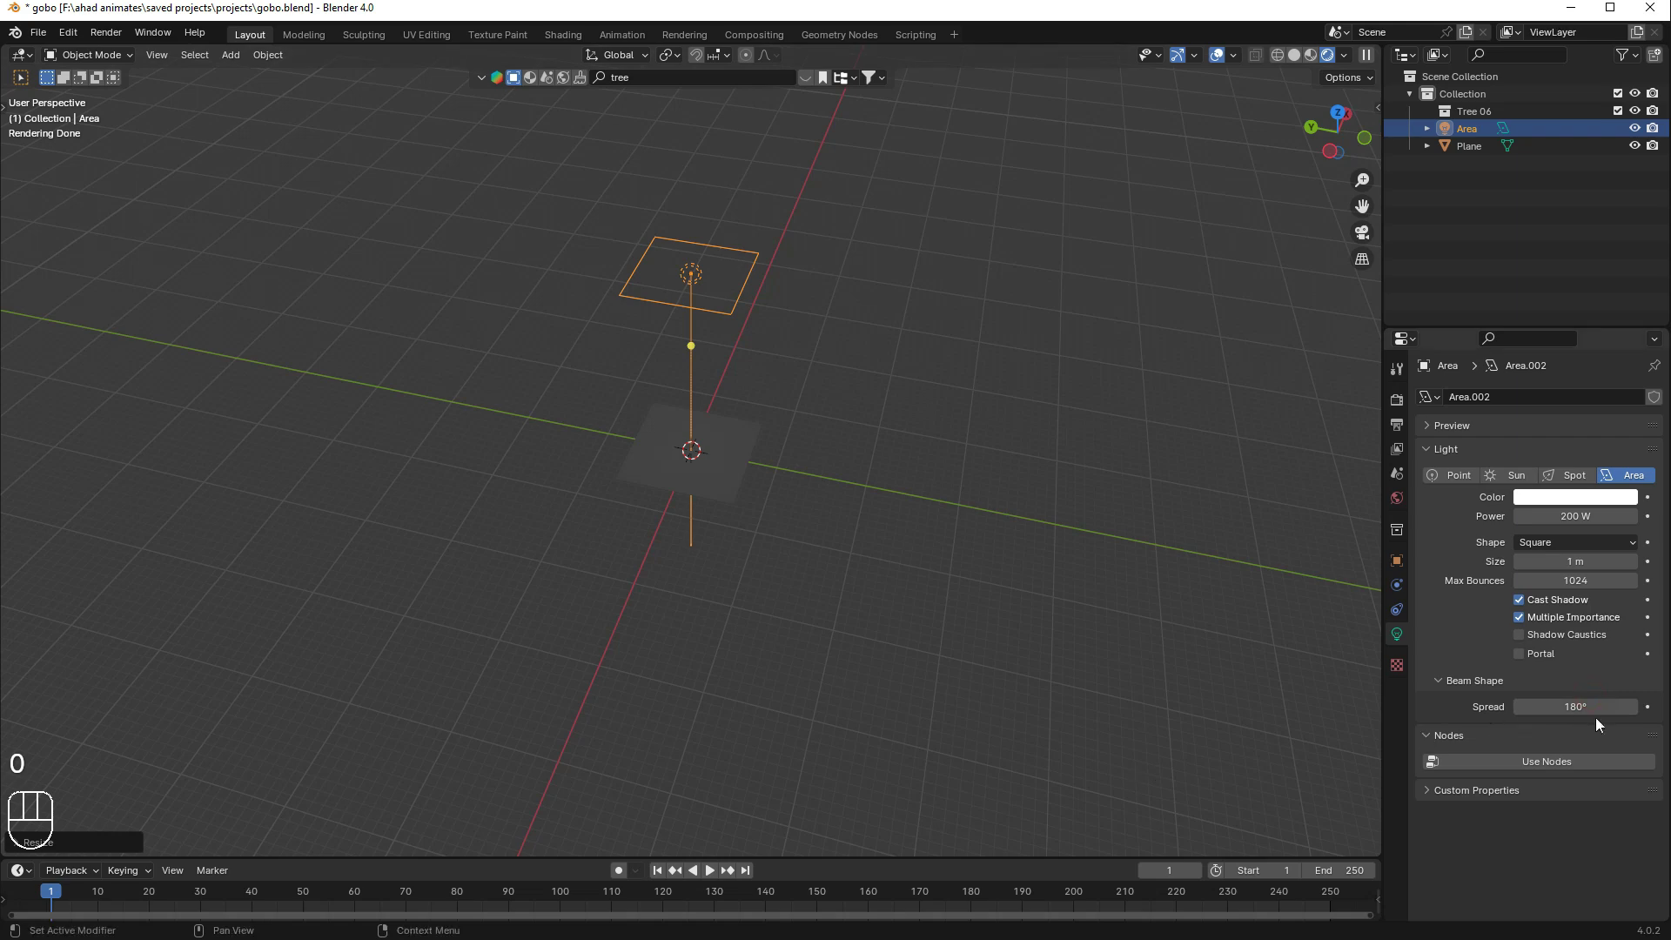
pyautogui.click(1596, 707)
pyautogui.write('0.2')
pyautogui.press('Return')
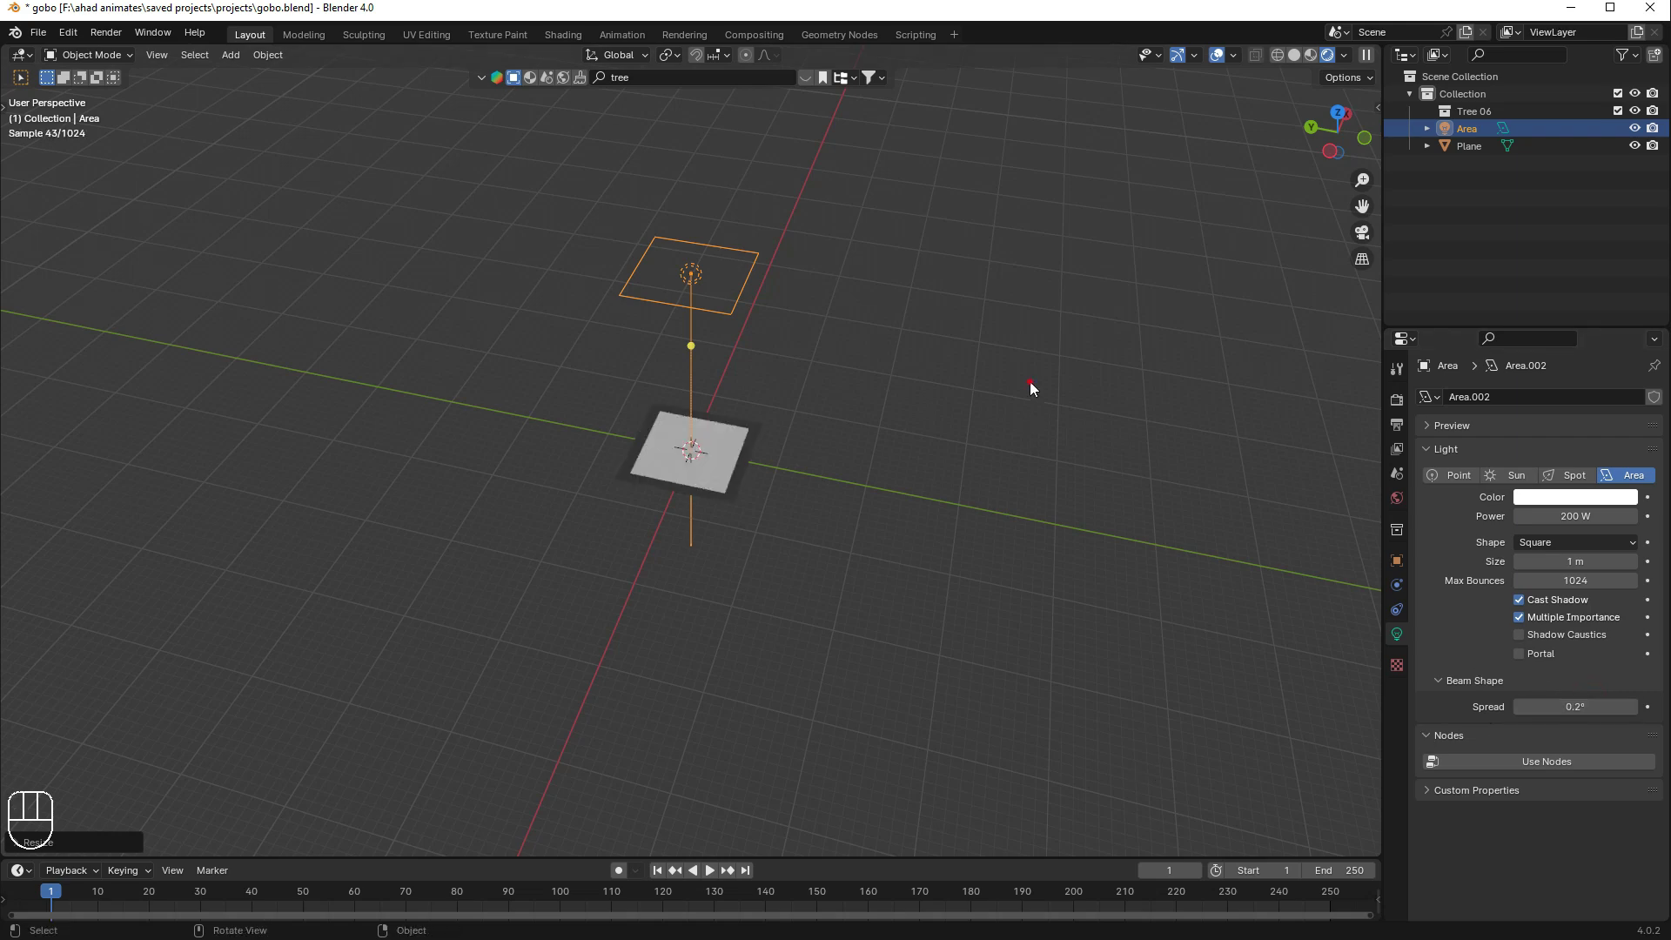
# - Deselect the area light, view the lit plane up close, and save the file
pyautogui.click(1030, 381)
pyautogui.scroll(9, 983, 347)
pyautogui.moveTo(1044, 356); pyautogui.dragTo(1153, 365, button='middle')
pyautogui.hotkey('ctrl', 's')
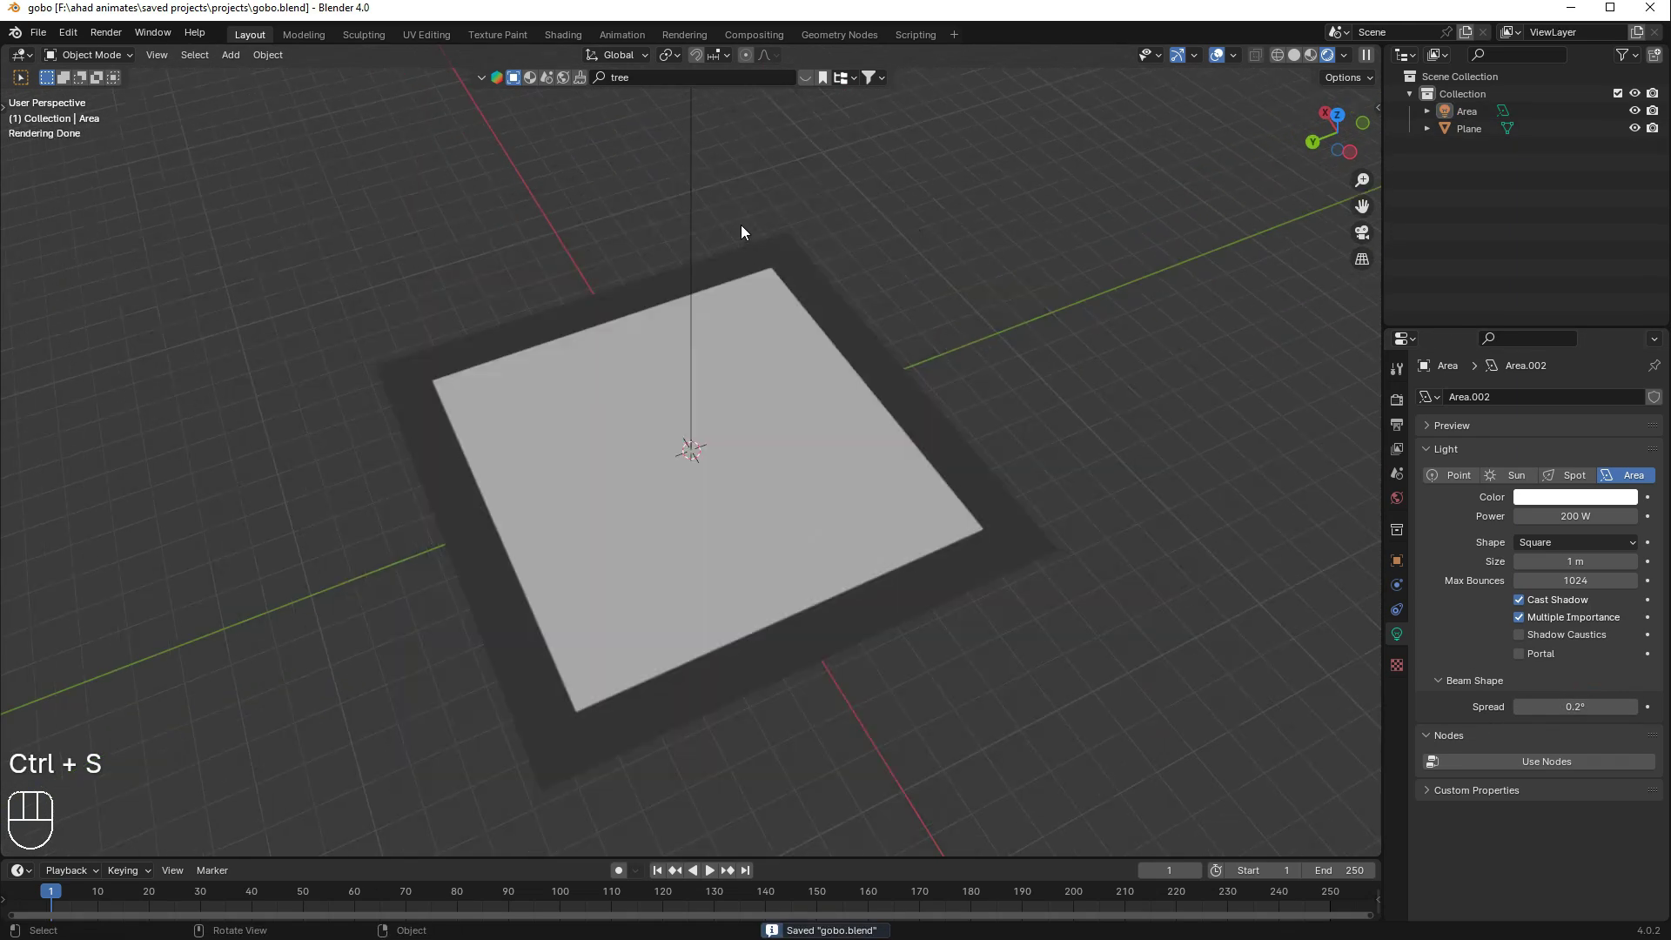
# - Select the area light again and scale it up slightly so its beam covers nearly the whole plane
pyautogui.click(693, 209)
pyautogui.scroll(-3, 696, 205)
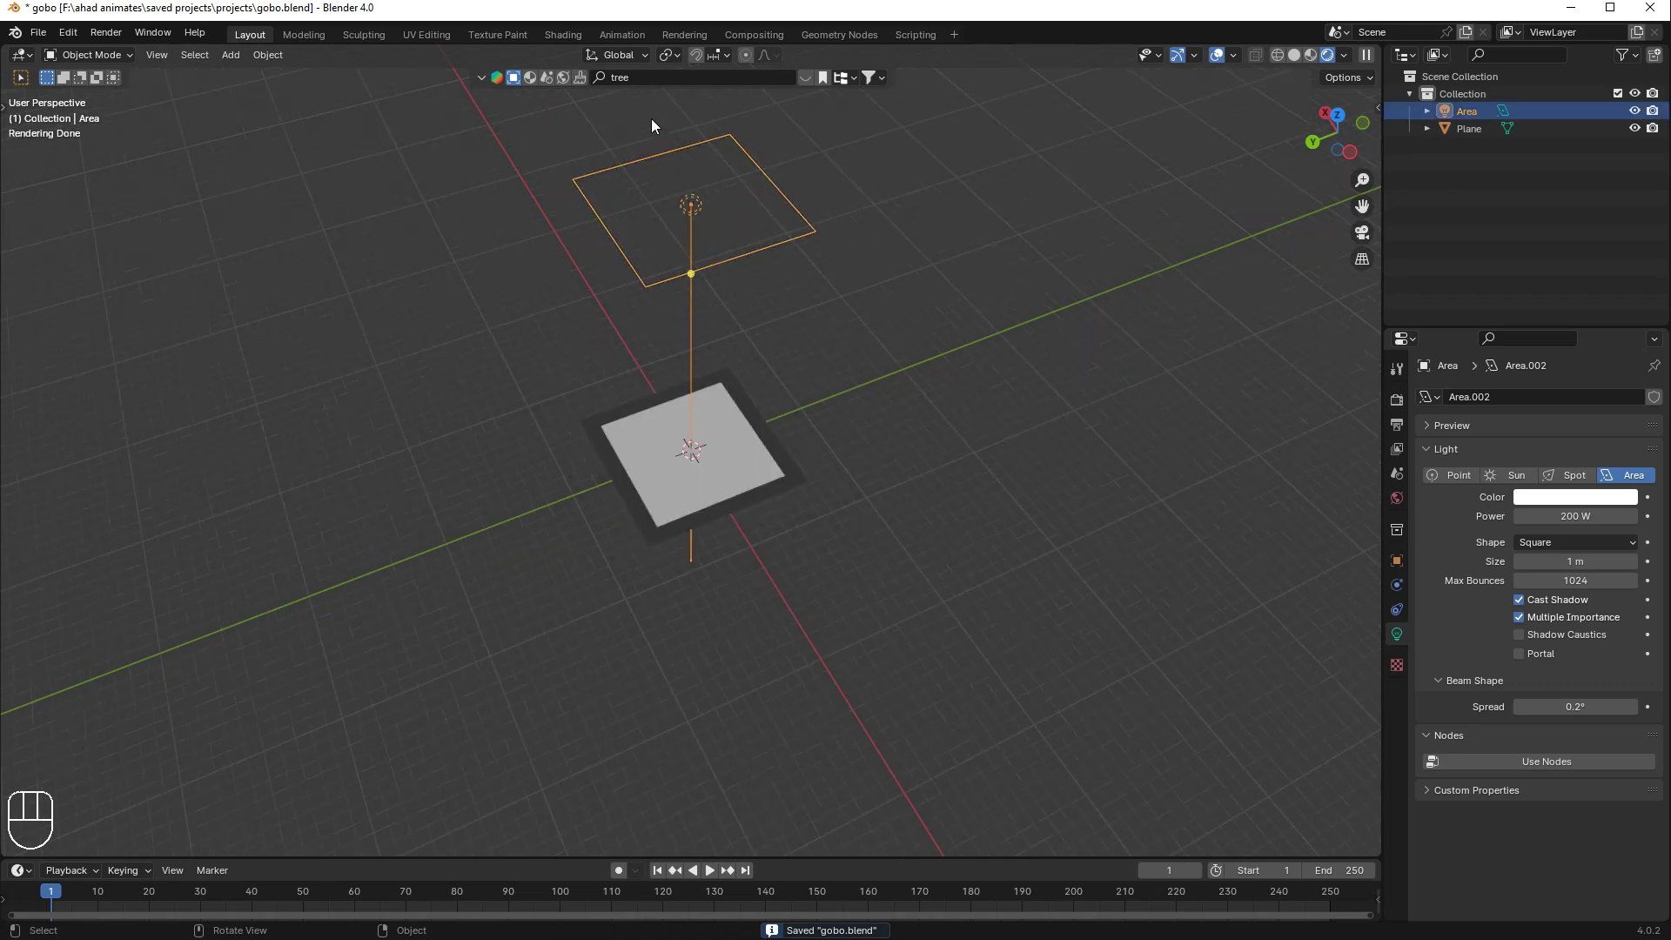
pyautogui.scroll(4, 806, 474)
pyautogui.scroll(-4, 776, 369)
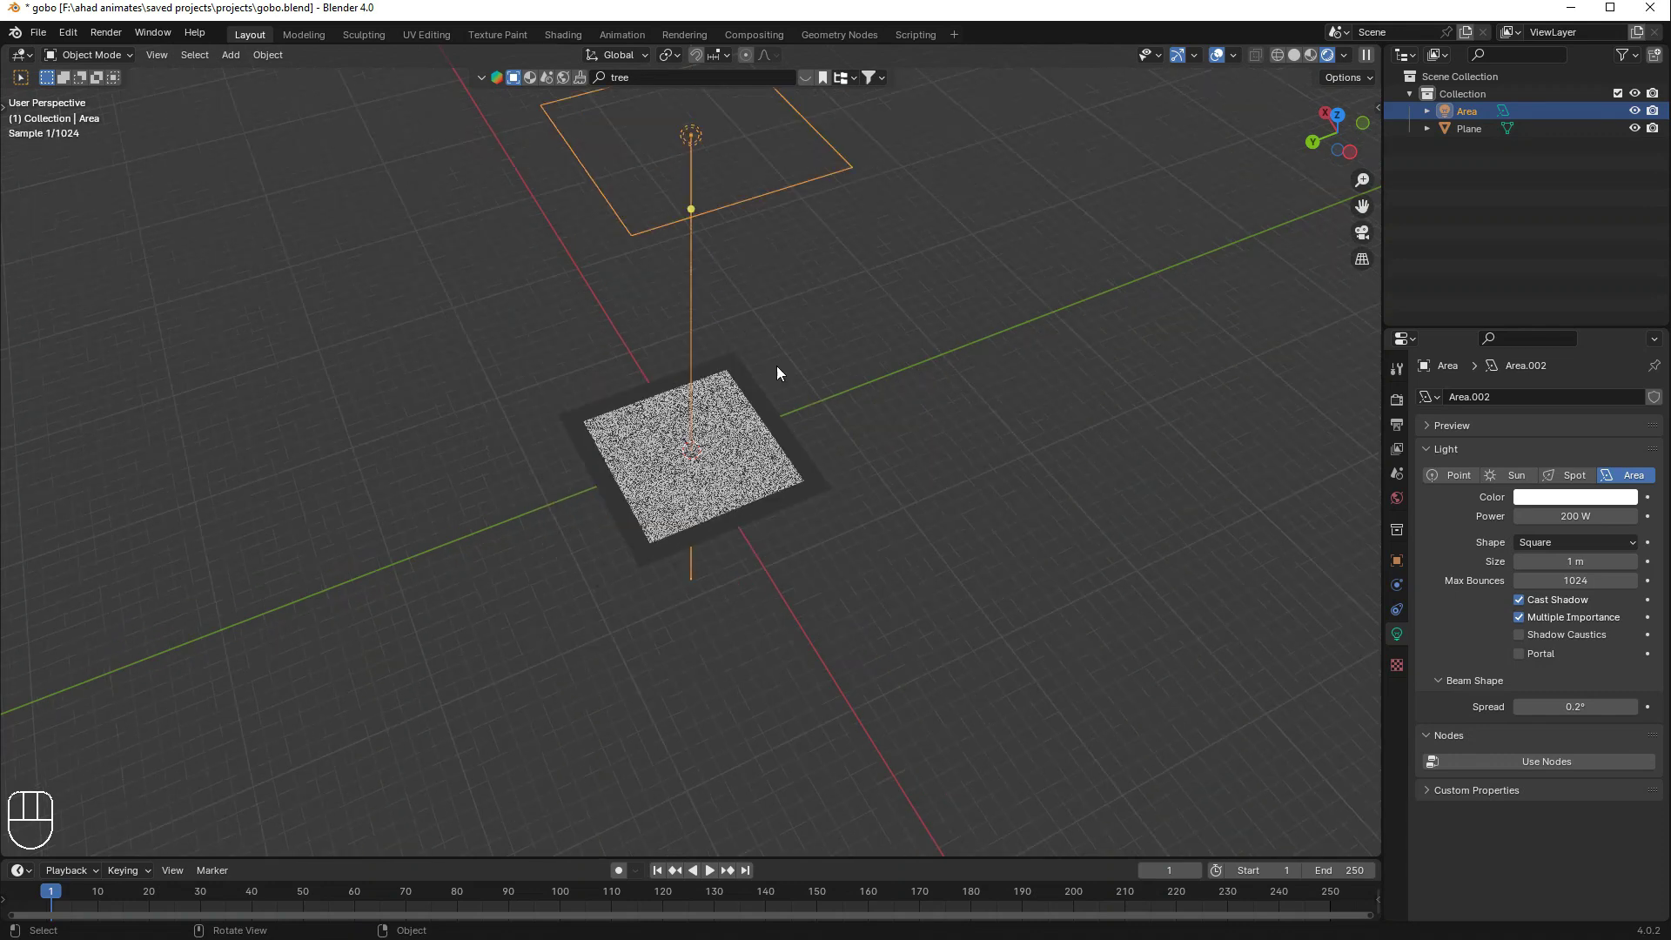
pyautogui.press('s')
pyautogui.click(849, 342)
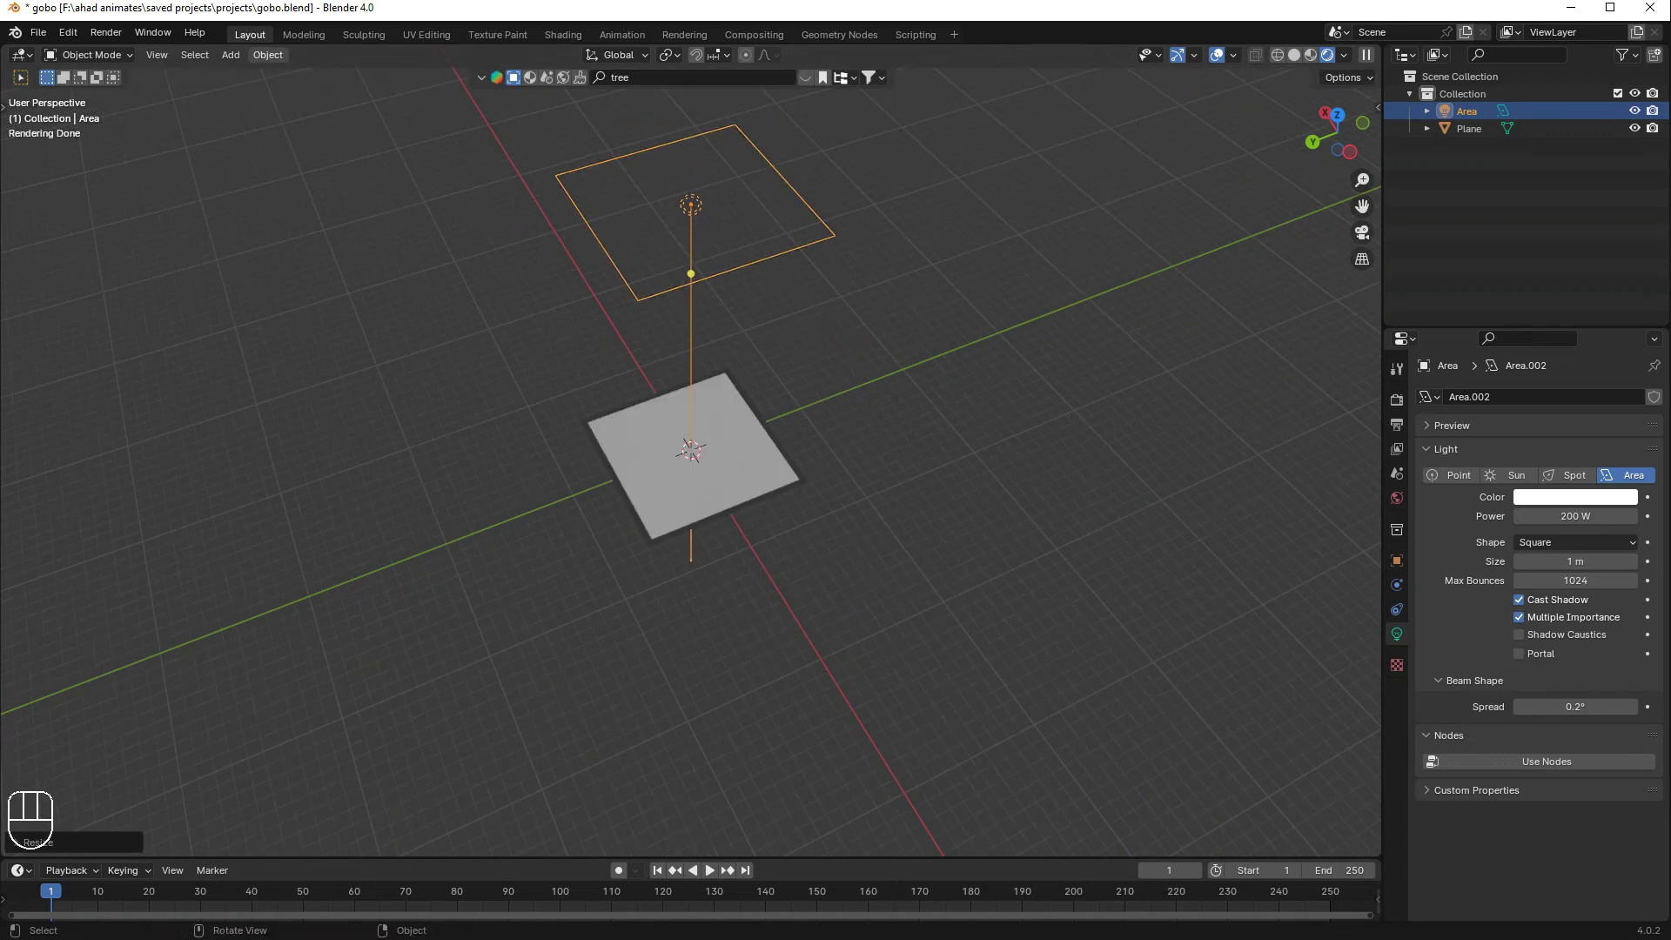
# - Switch to the Shading workspace and enable nodes for the area light
pyautogui.click(573, 31)
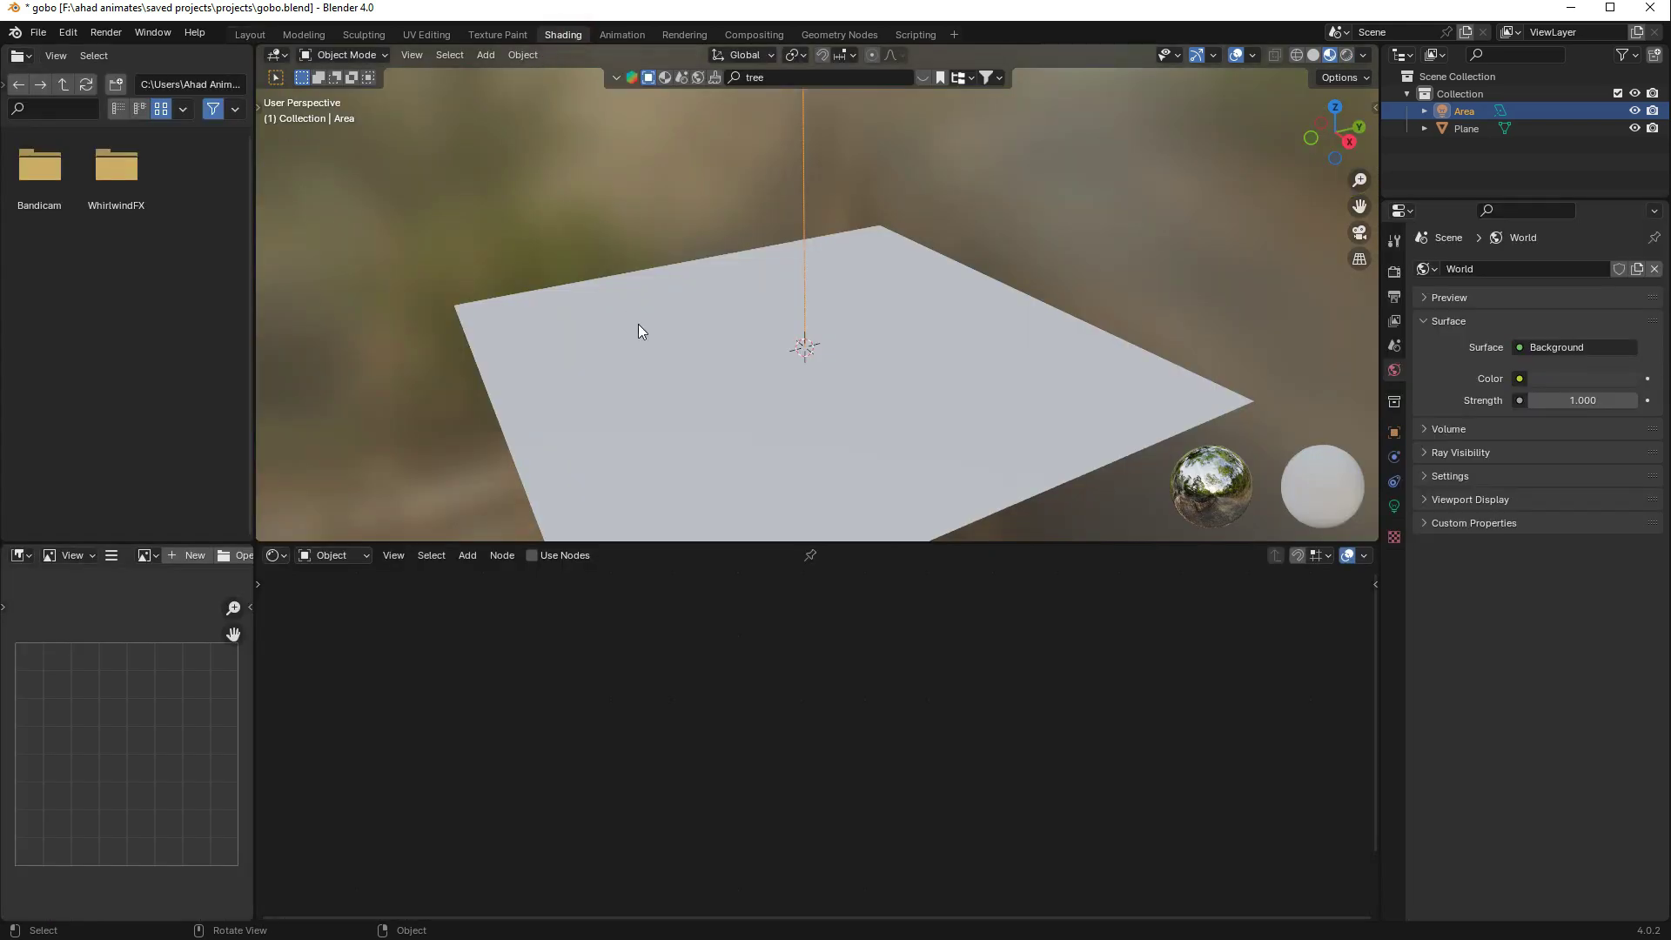
pyautogui.scroll(1, 639, 324)
pyautogui.moveTo(873, 280); pyautogui.dragTo(898, 294, button='middle')
pyautogui.scroll(-4, 879, 280)
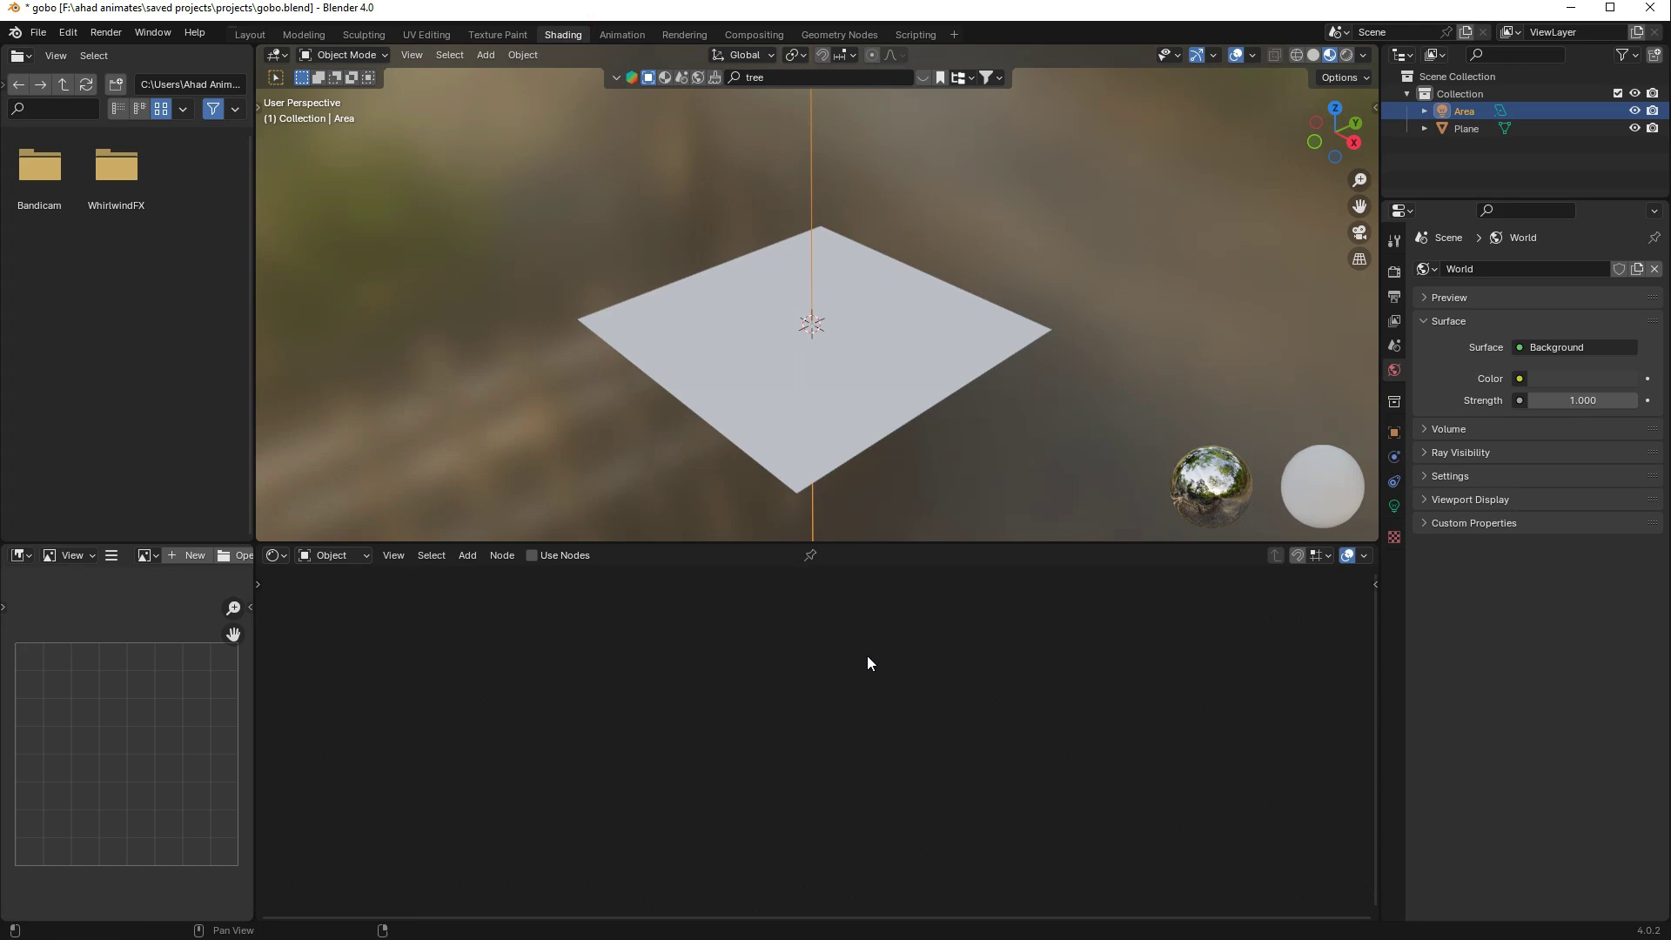
pyautogui.hotkey('shift', 'a')
pyautogui.press('Escape')
pyautogui.click(532, 555)
pyautogui.scroll(3, 875, 759)
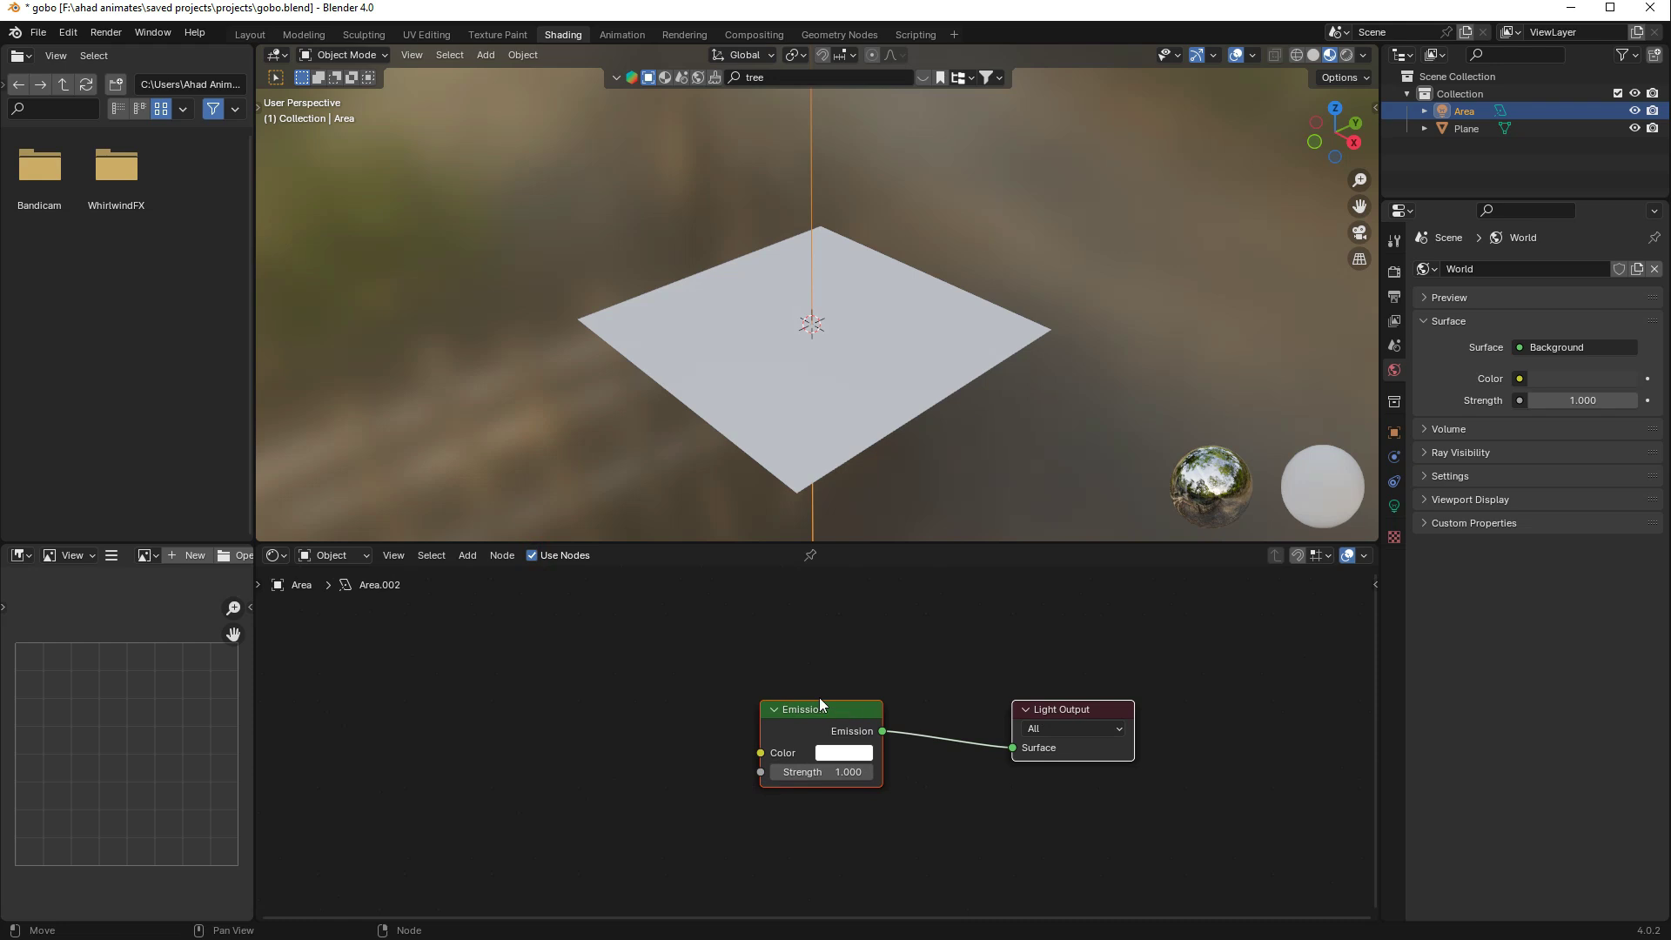
pyautogui.scroll(-3, 922, 730)
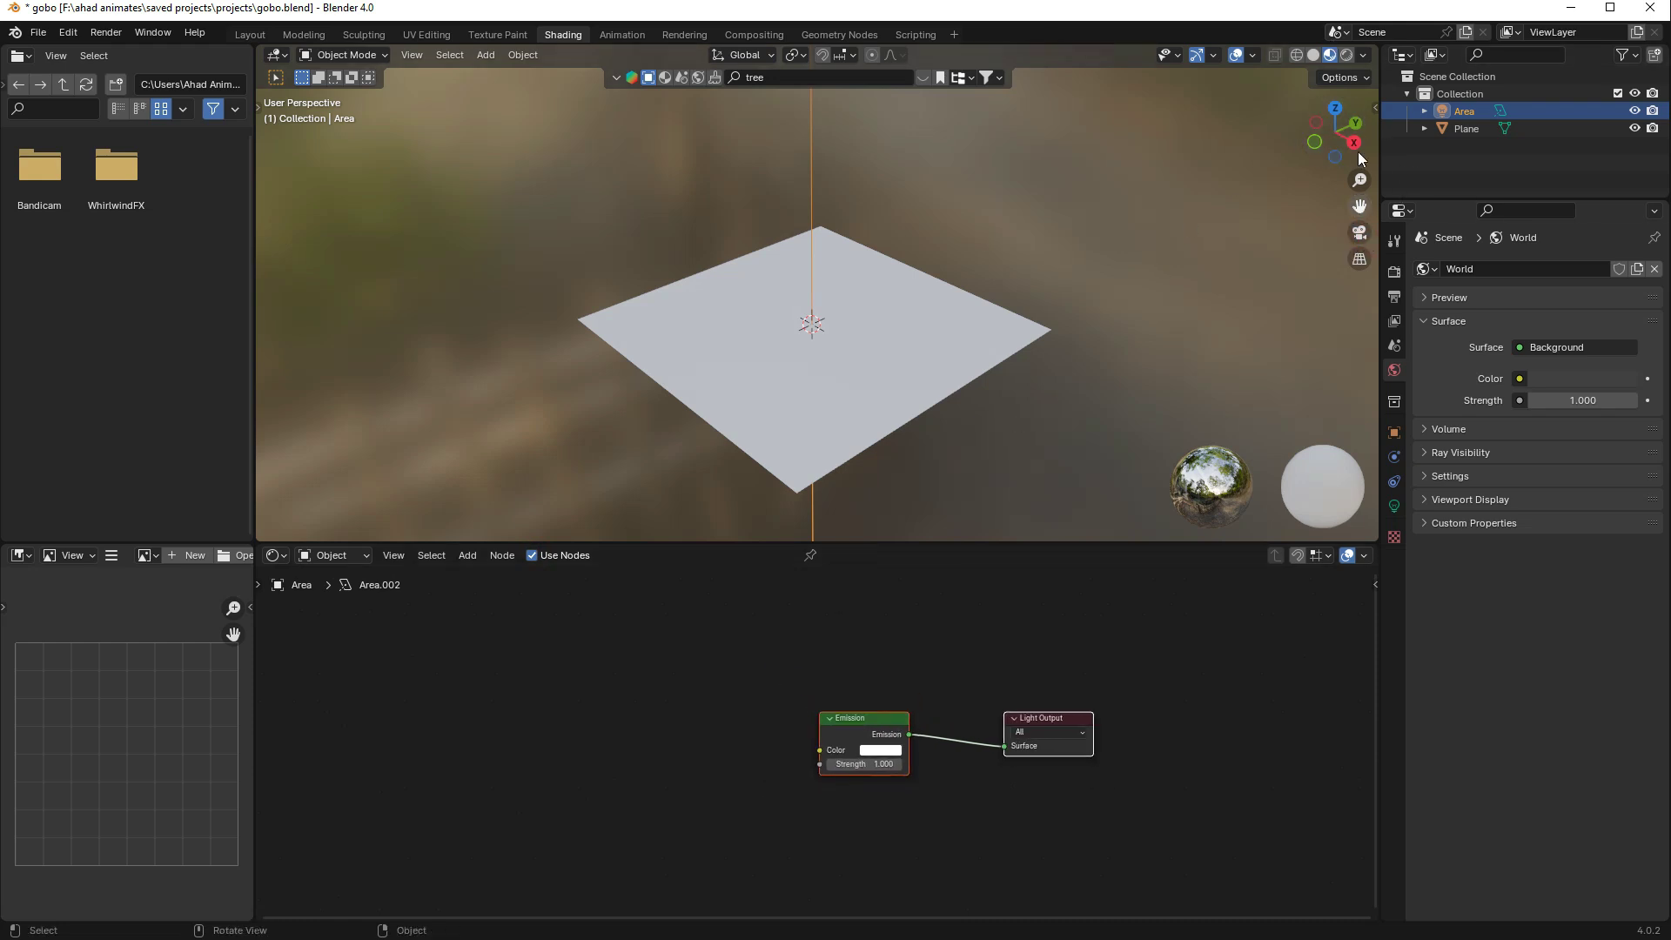
pyautogui.scroll(-4, 1181, 209)
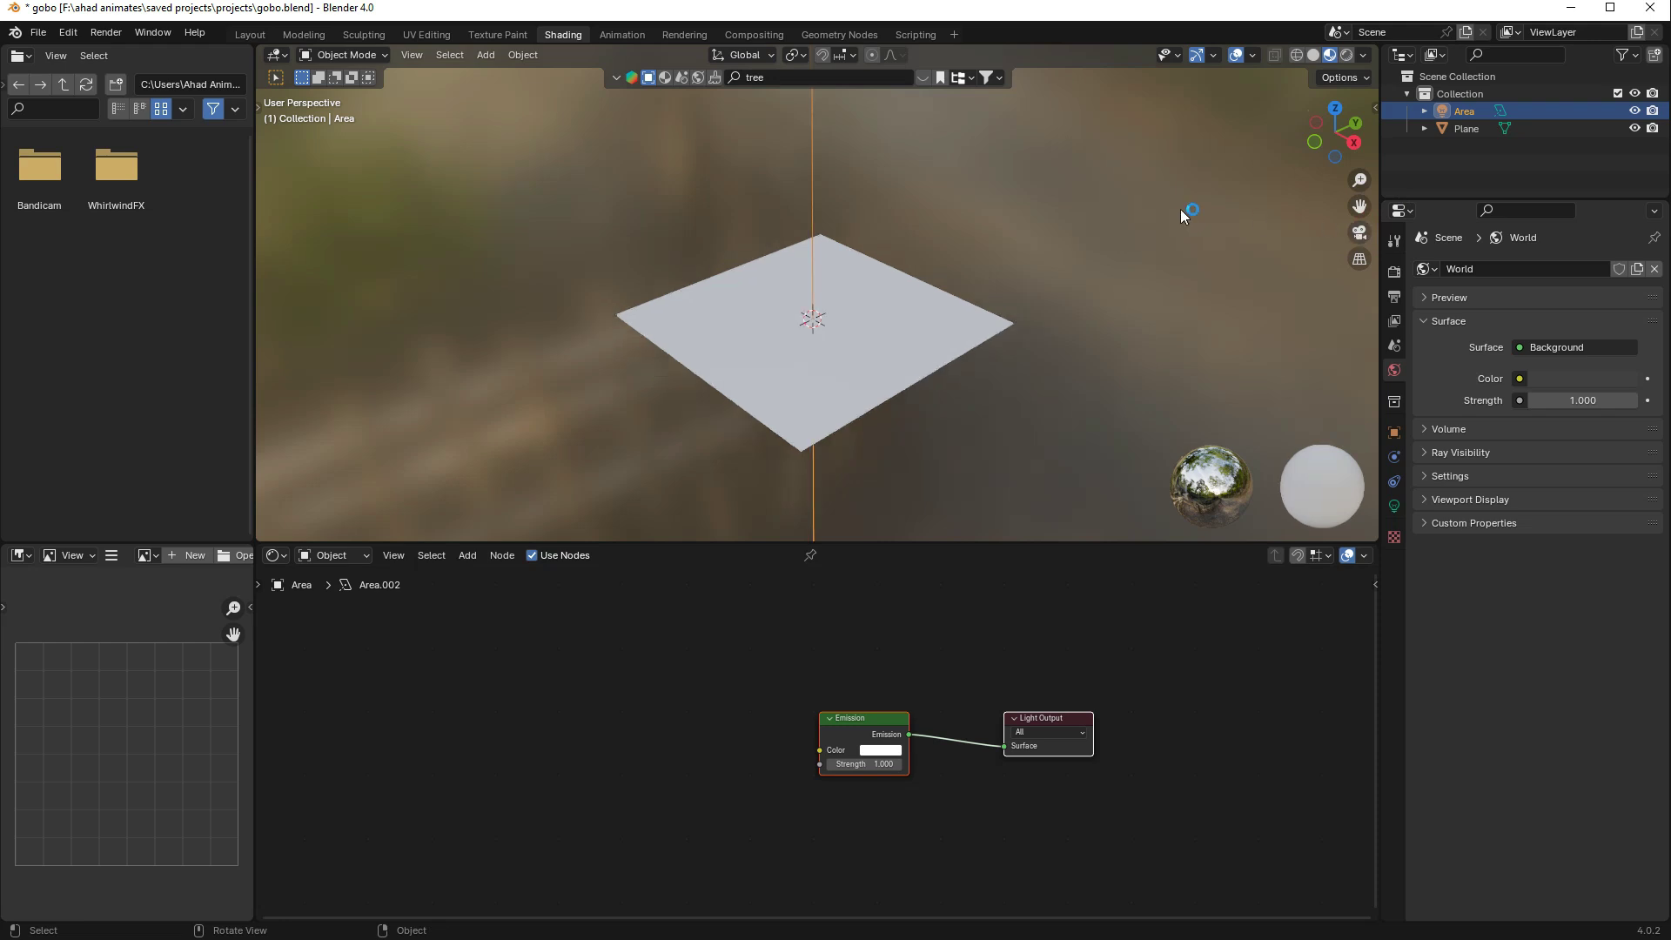
pyautogui.hotkey('shift', 'a')
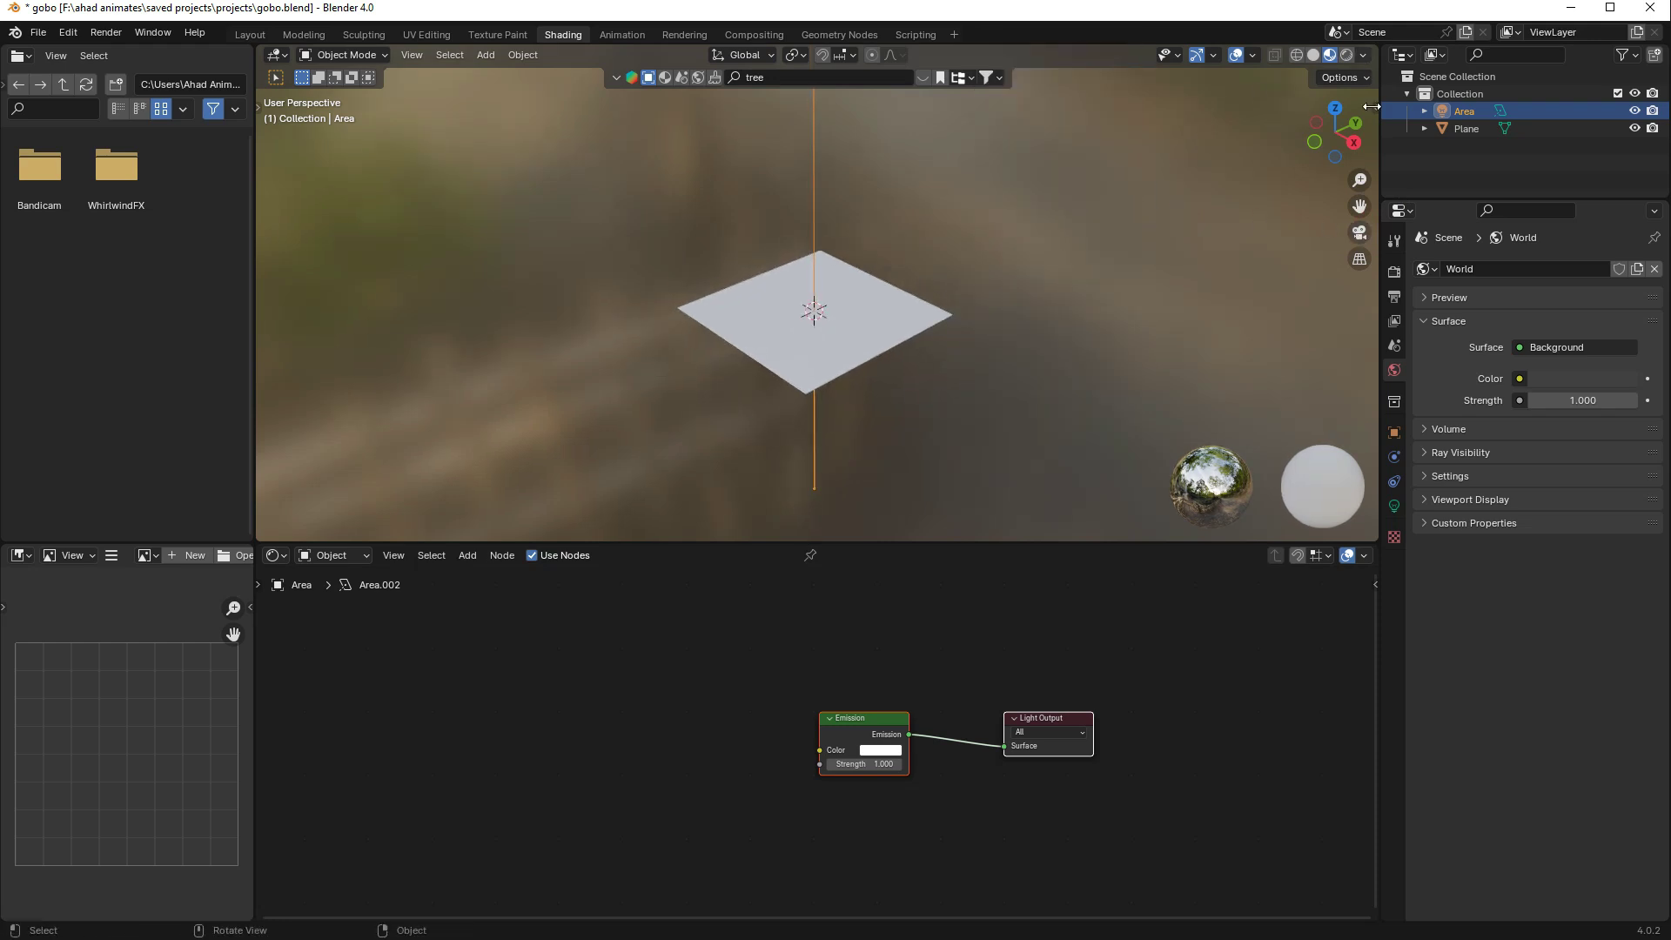
# - Save the file and switch the viewport to rendered shading with the lit plane seen from above
pyautogui.click(1340, 113)
pyautogui.scroll(5, 995, 305)
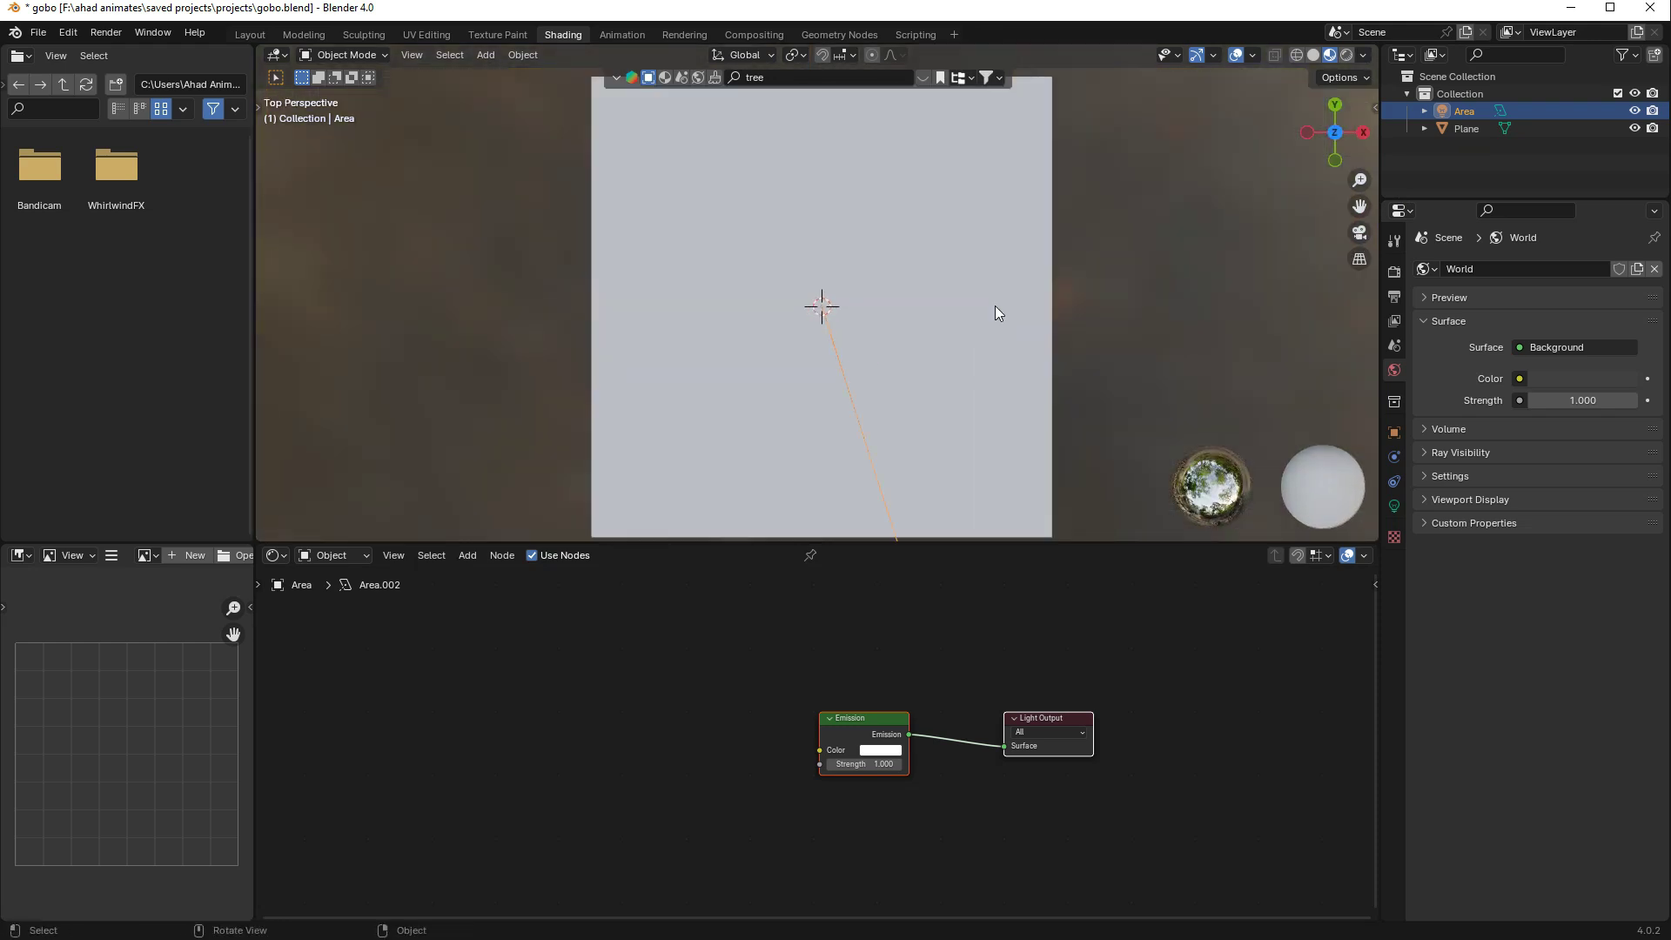
pyautogui.moveTo(996, 303); pyautogui.dragTo(1088, 211, button='middle')
pyautogui.hotkey('ctrl', 's')
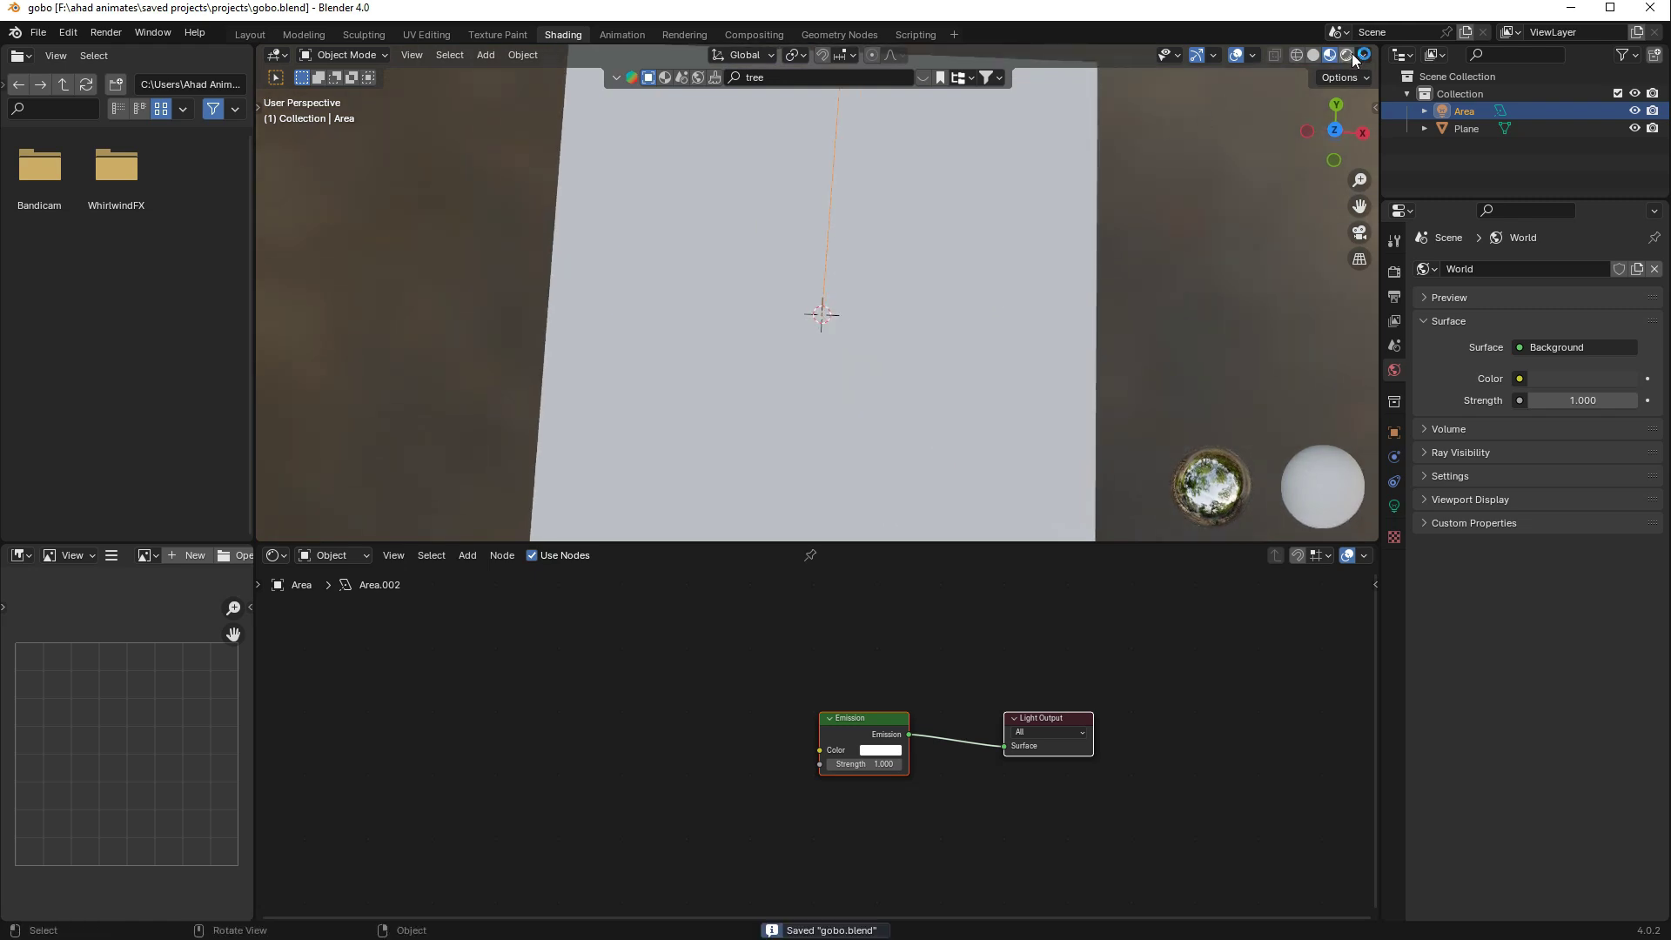
pyautogui.click(1346, 55)
pyautogui.click(1360, 55)
pyautogui.scroll(3, 1065, 634)
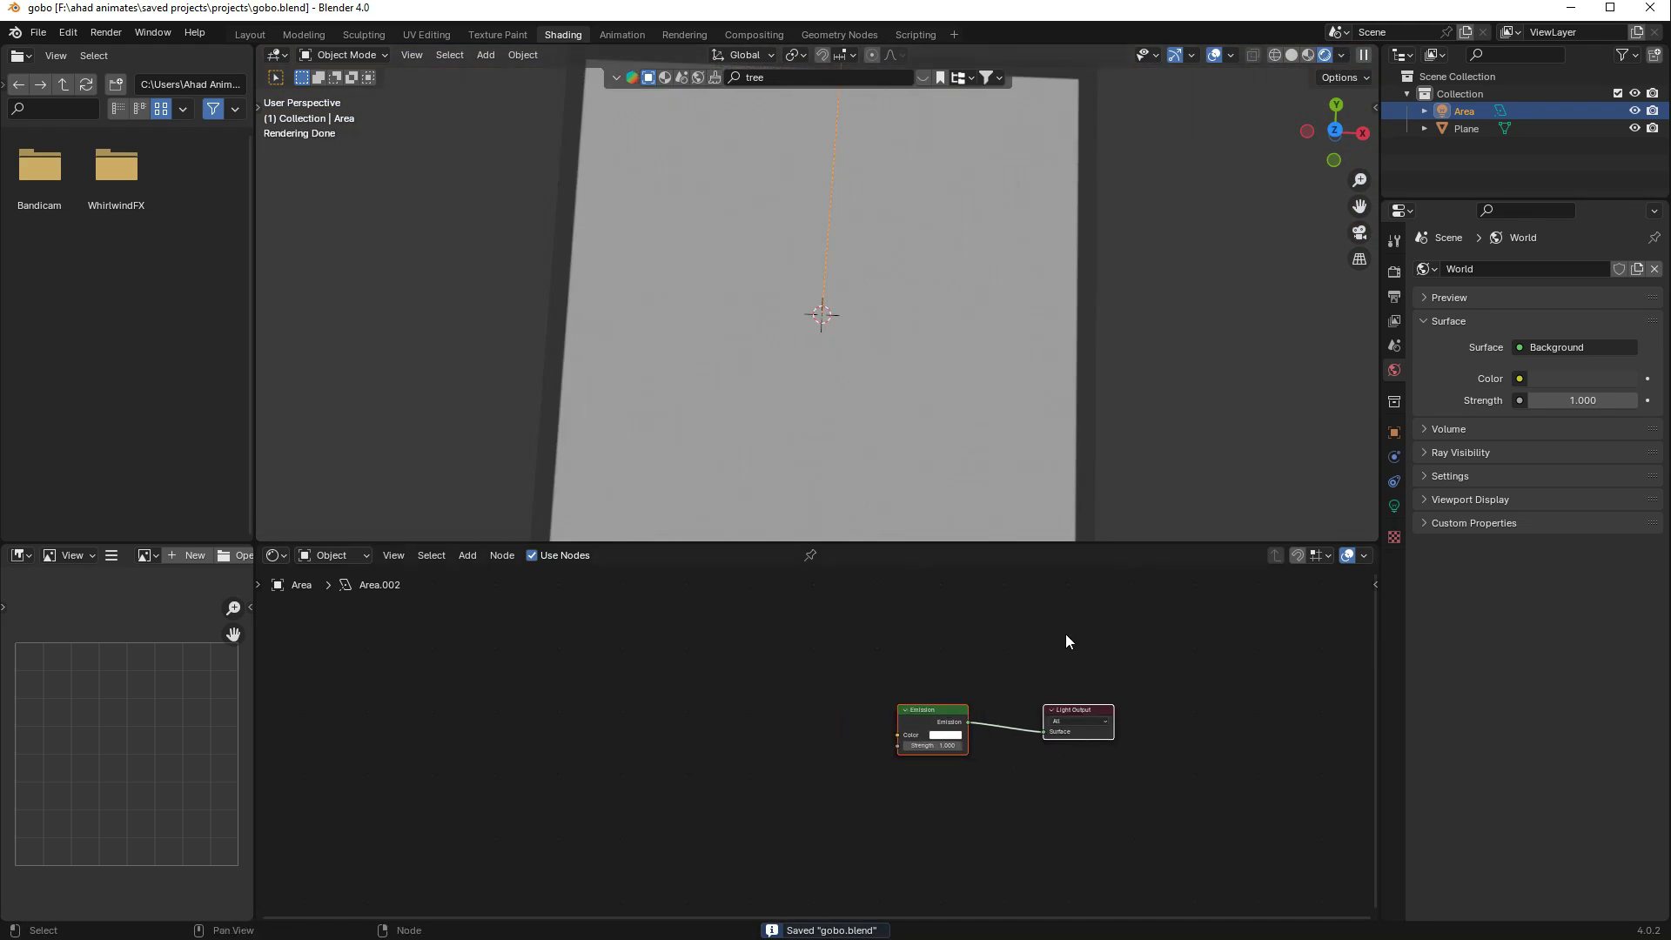
# - Add a Noise Texture node before the Emission node in the area light's node tree
pyautogui.hotkey('shift', 'a')
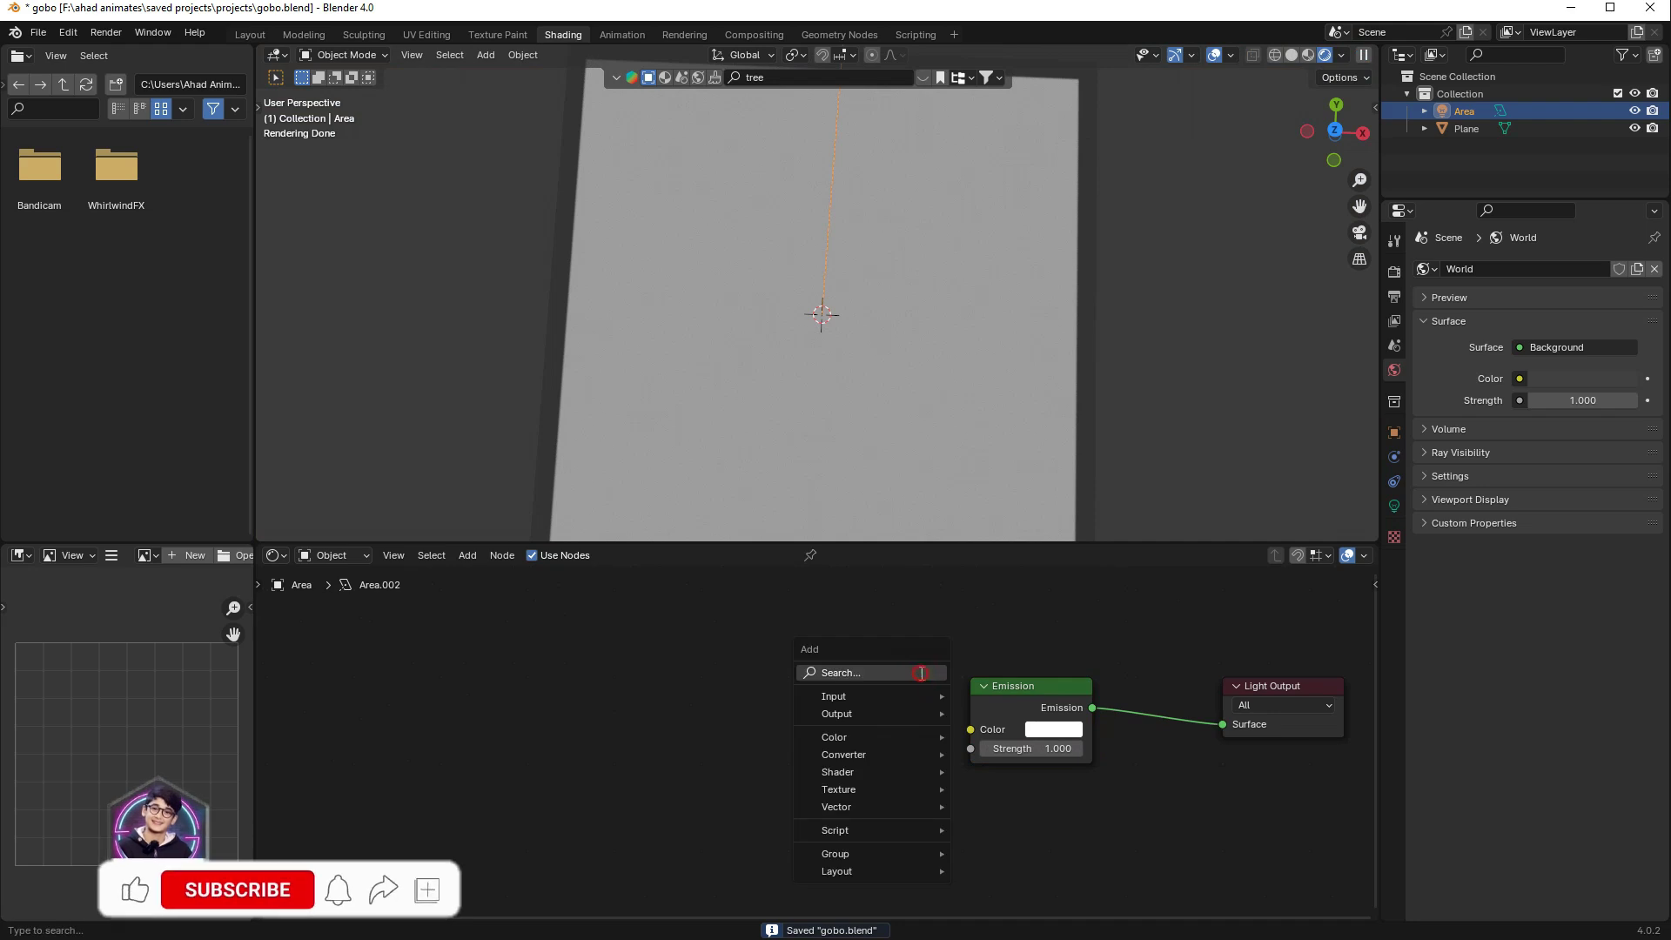
pyautogui.click(921, 672)
pyautogui.write('noise')
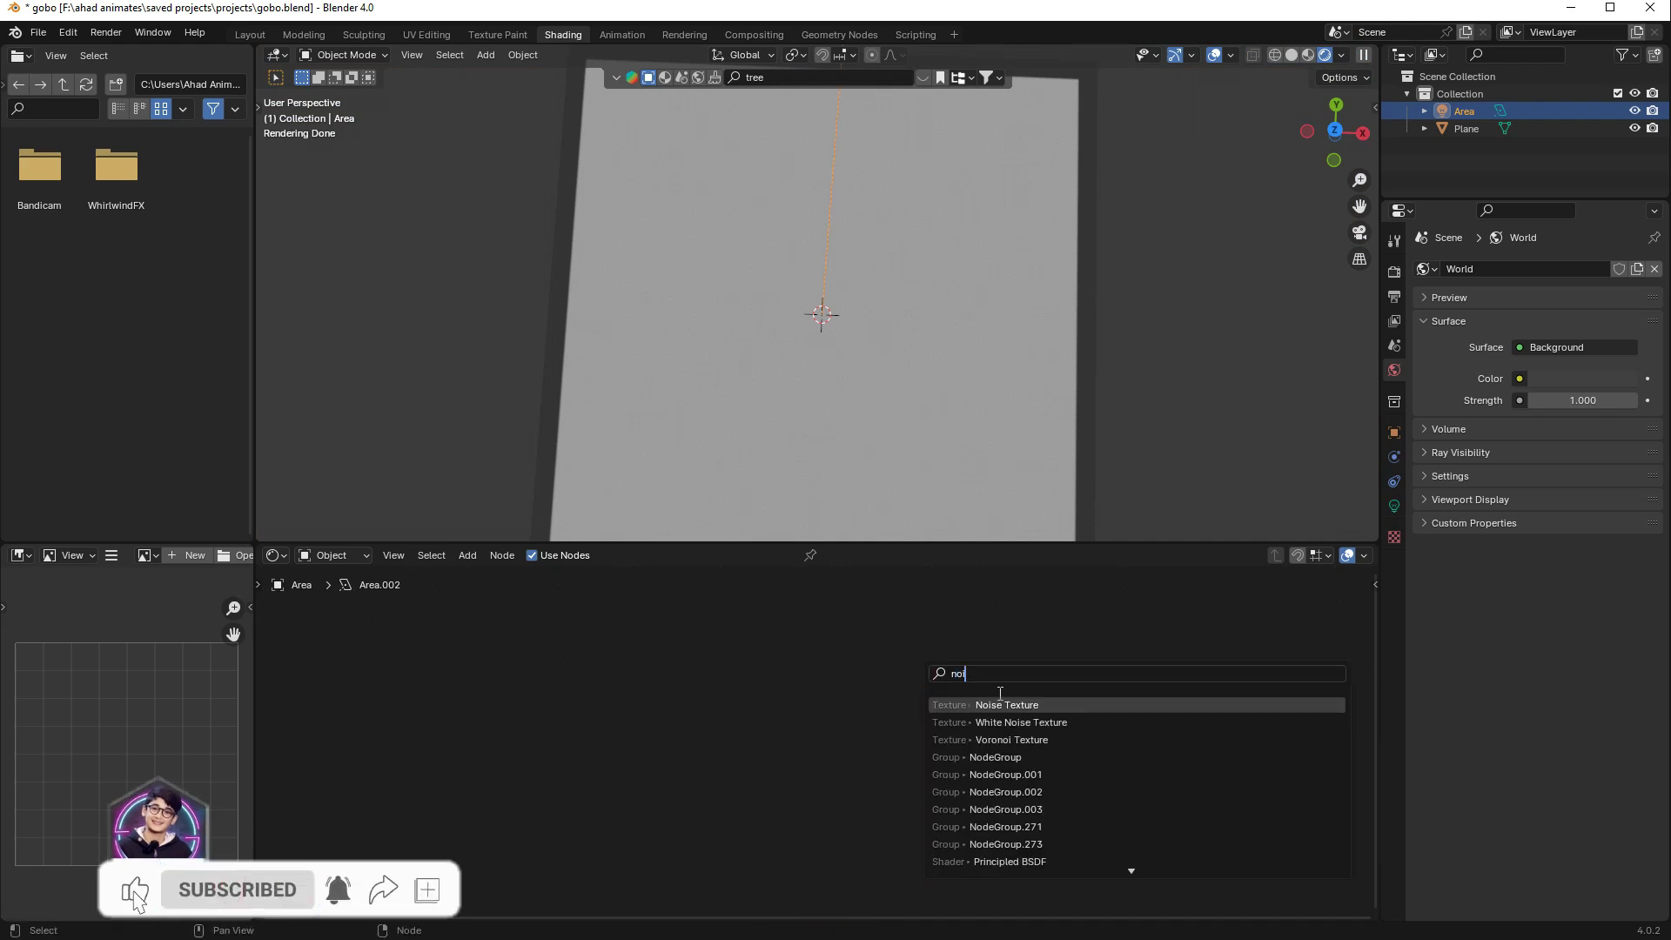
pyautogui.press('Return')
pyautogui.click(592, 665)
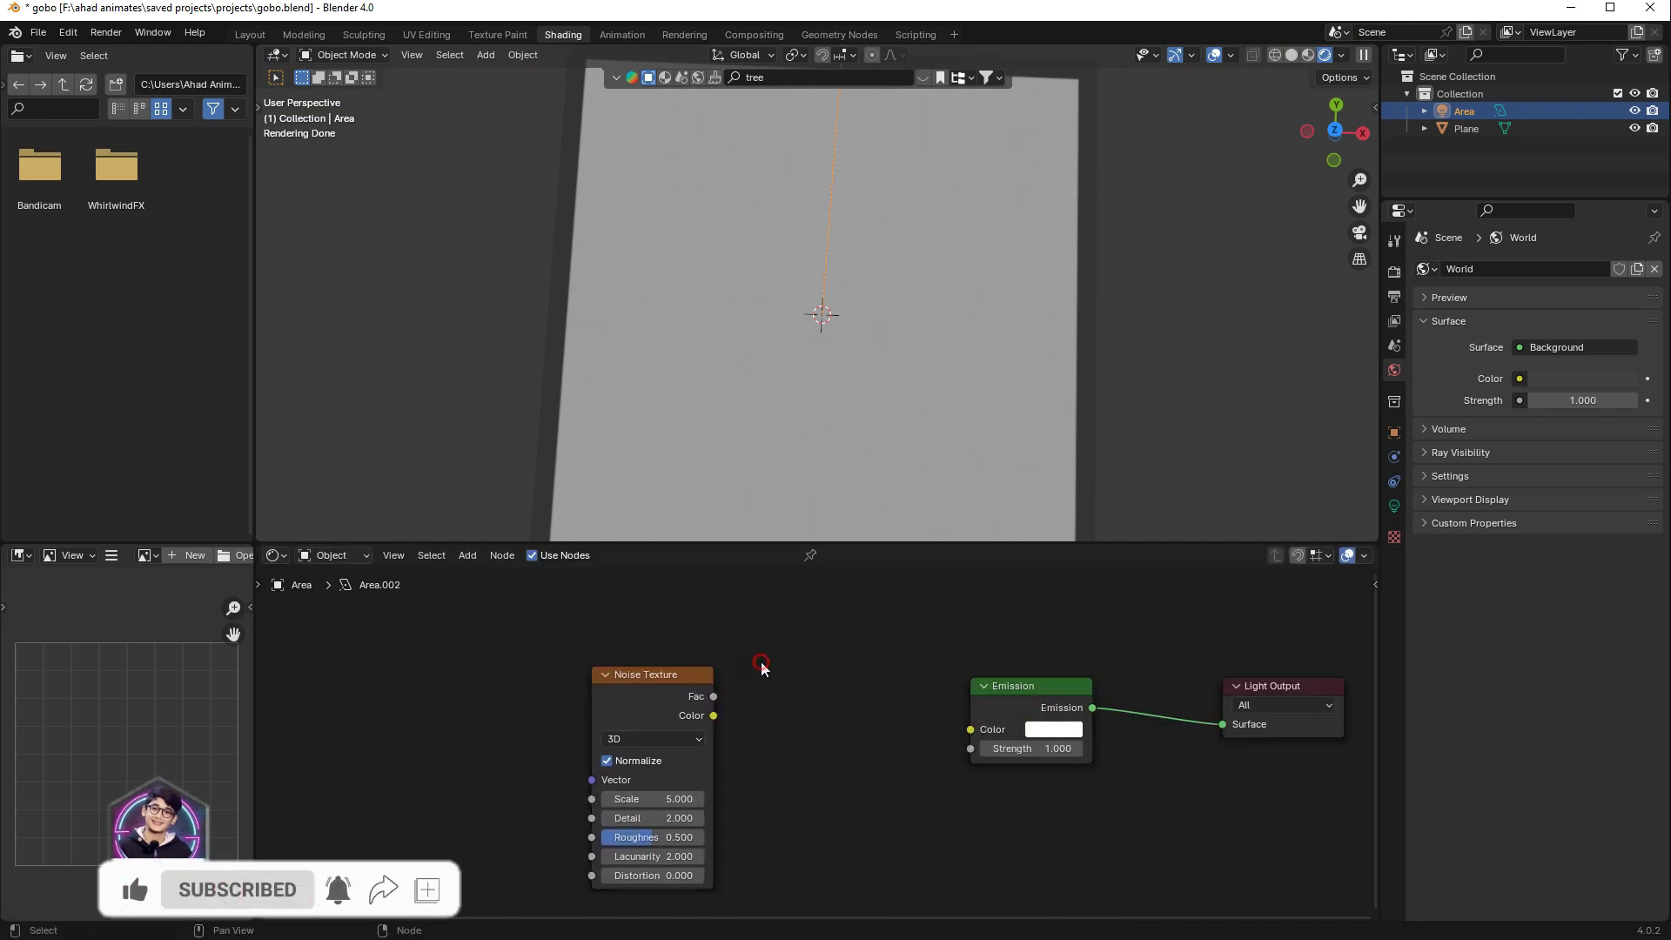
# - Add a Color Ramp node, connecting the Noise Texture's Color to its Fac input and its Color output to the Emission Color
pyautogui.hotkey('shift', 'a')
pyautogui.write('col')
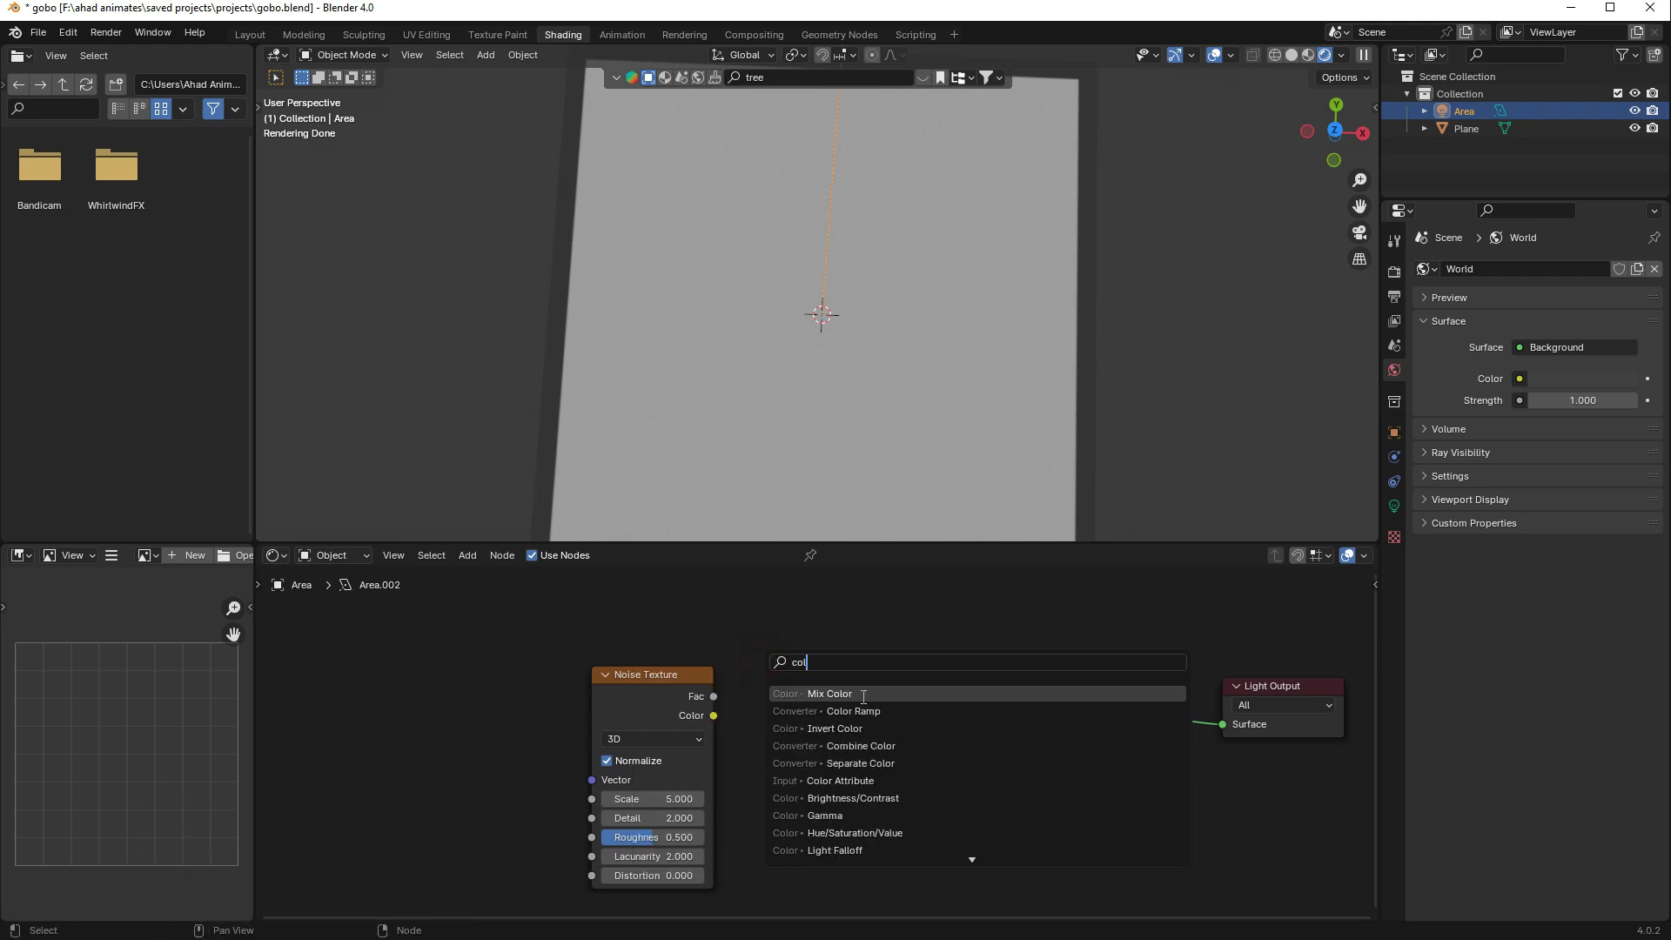
pyautogui.press('Return')
pyautogui.click(756, 671)
pyautogui.moveTo(1042, 686); pyautogui.dragTo(1094, 695)
pyautogui.moveTo(967, 702); pyautogui.dragTo(1023, 738)
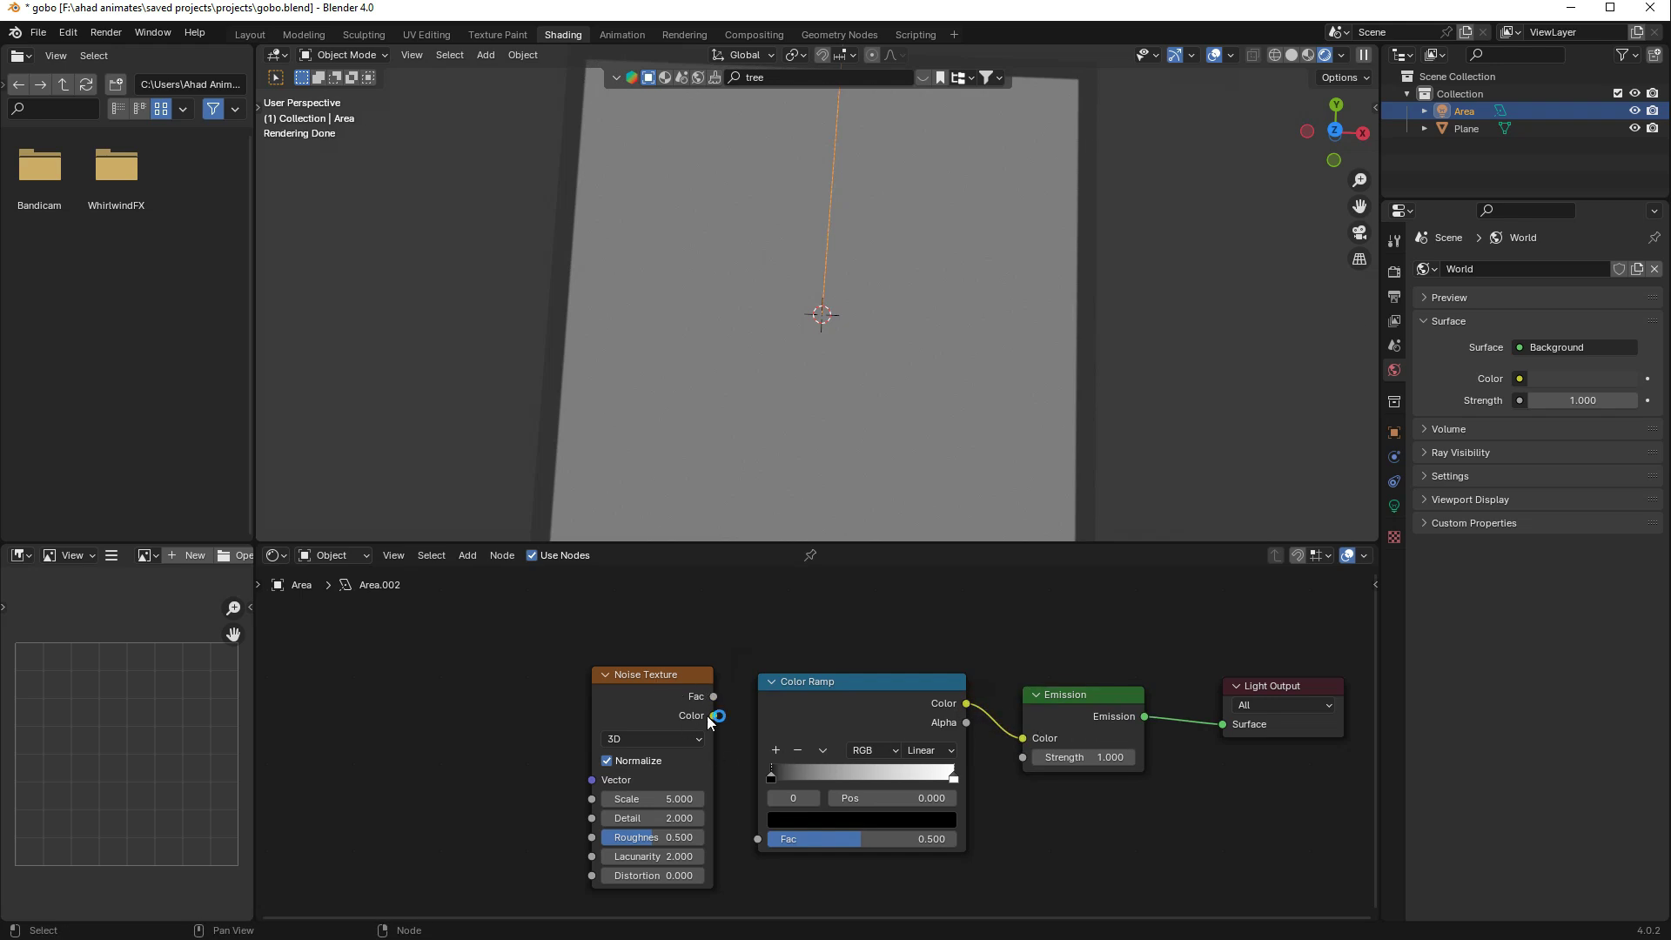
pyautogui.moveTo(716, 716); pyautogui.dragTo(758, 839)
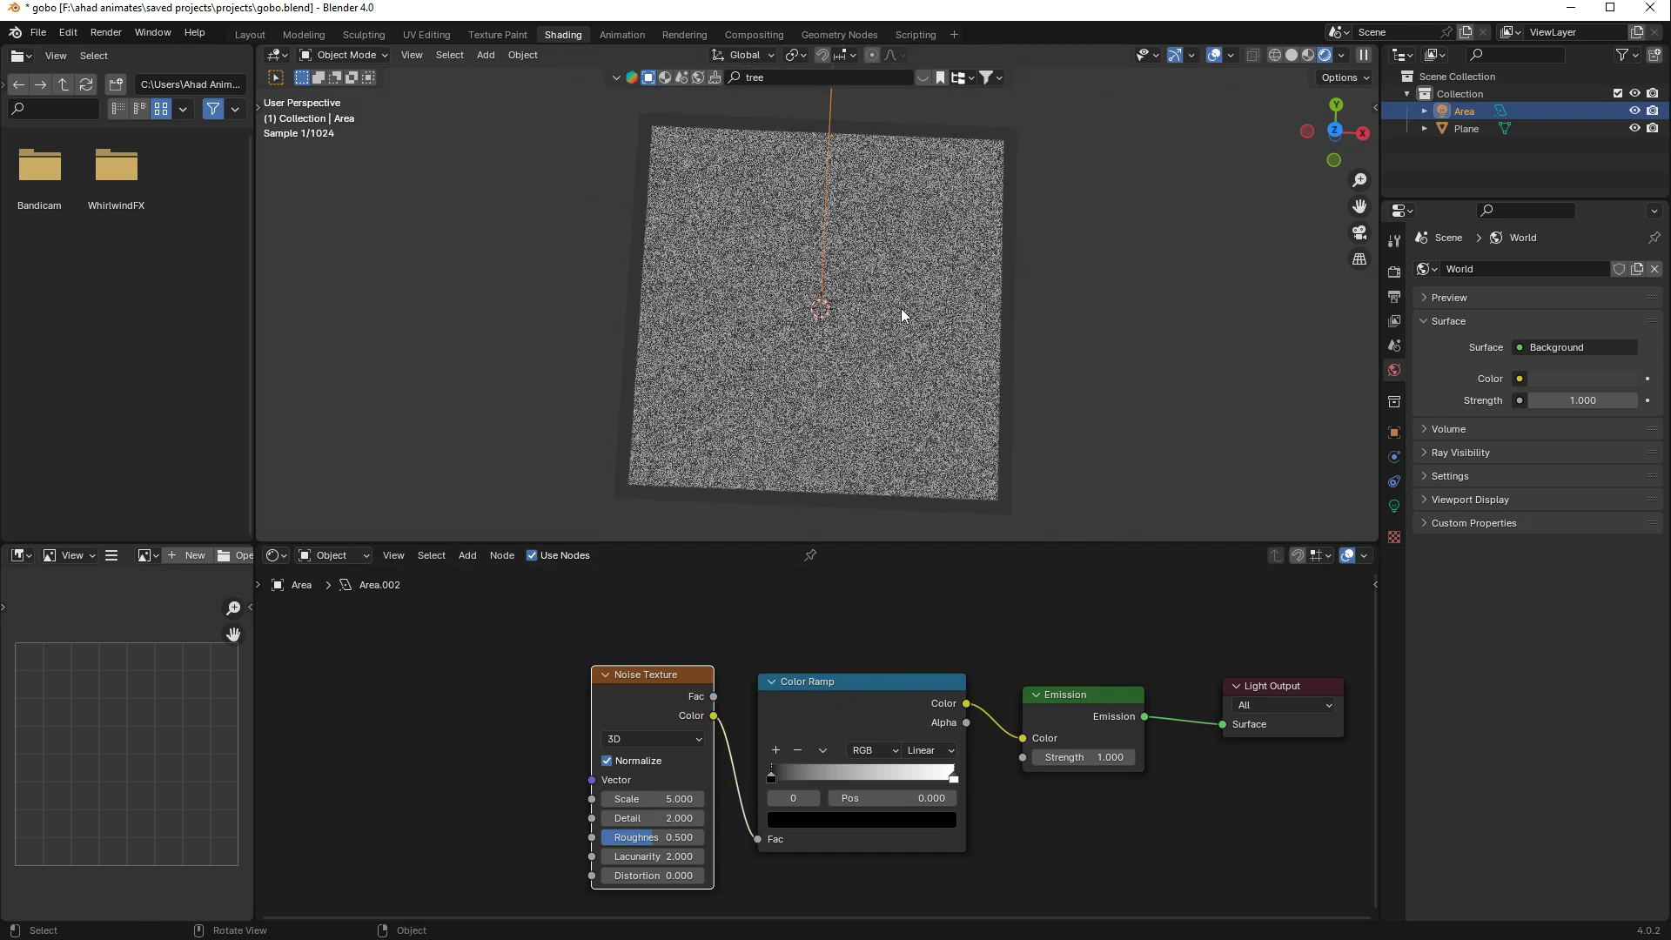
pyautogui.scroll(2, 901, 314)
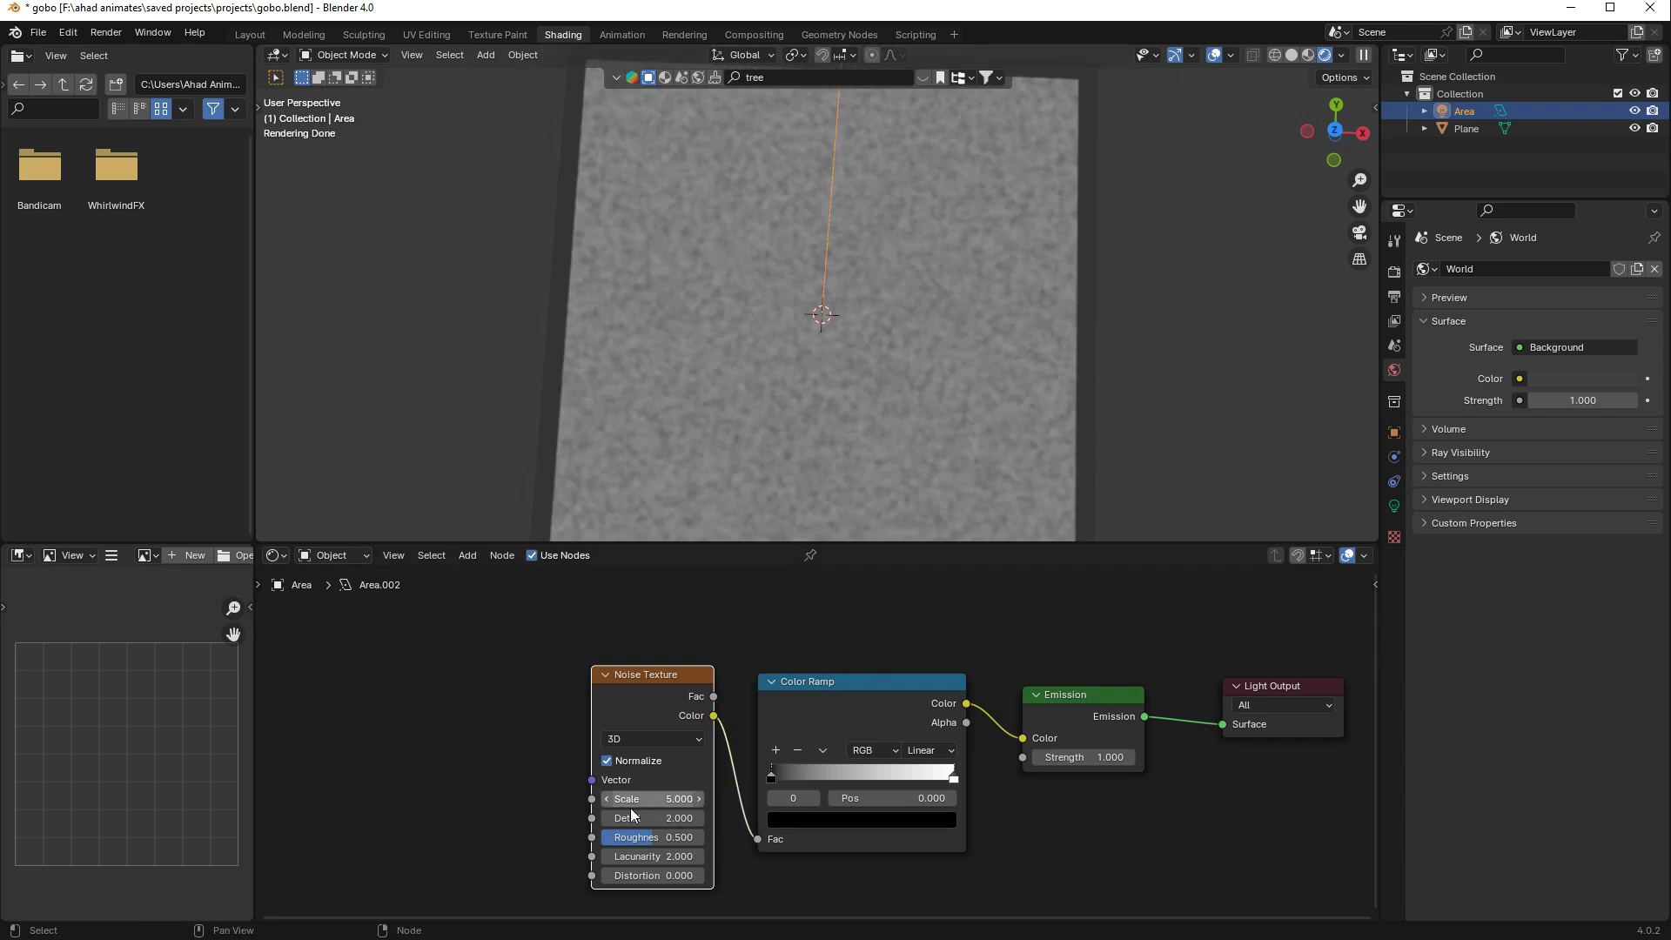
# - Set the Noise Texture's Scale to 0.2
pyautogui.moveTo(655, 805)
pyautogui.mouseDown()
pyautogui.moveTo(596, 799)
pyautogui.moveTo(673, 798)
pyautogui.mouseUp()
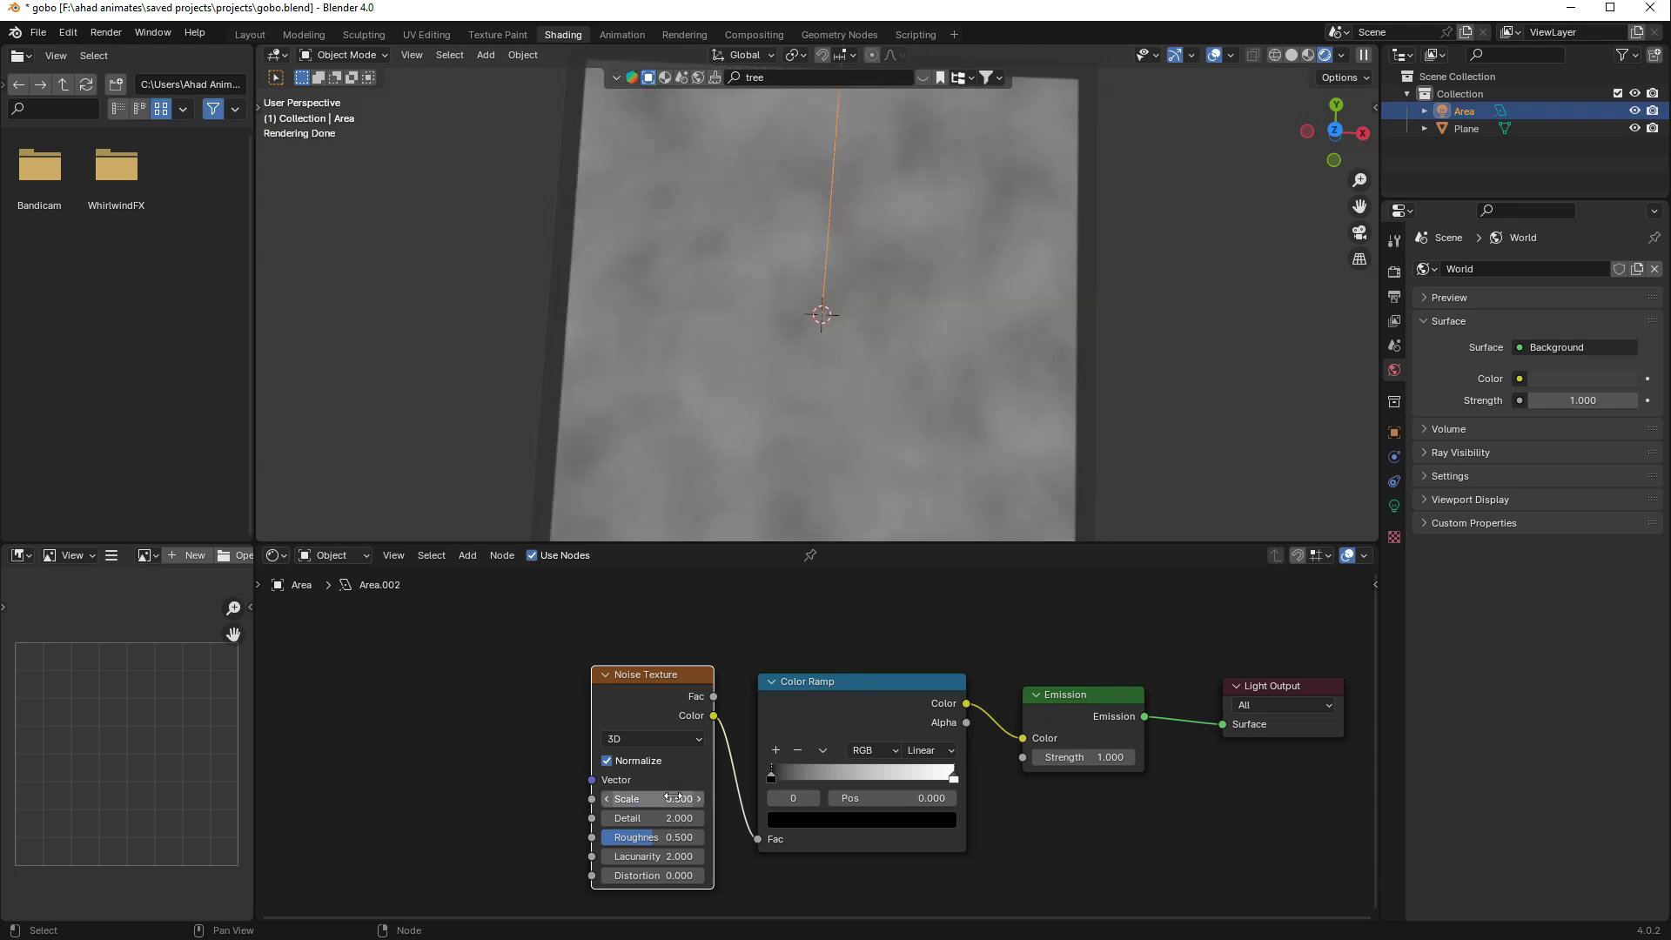
pyautogui.click(603, 797)
pyautogui.click(603, 798)
pyautogui.click(603, 797)
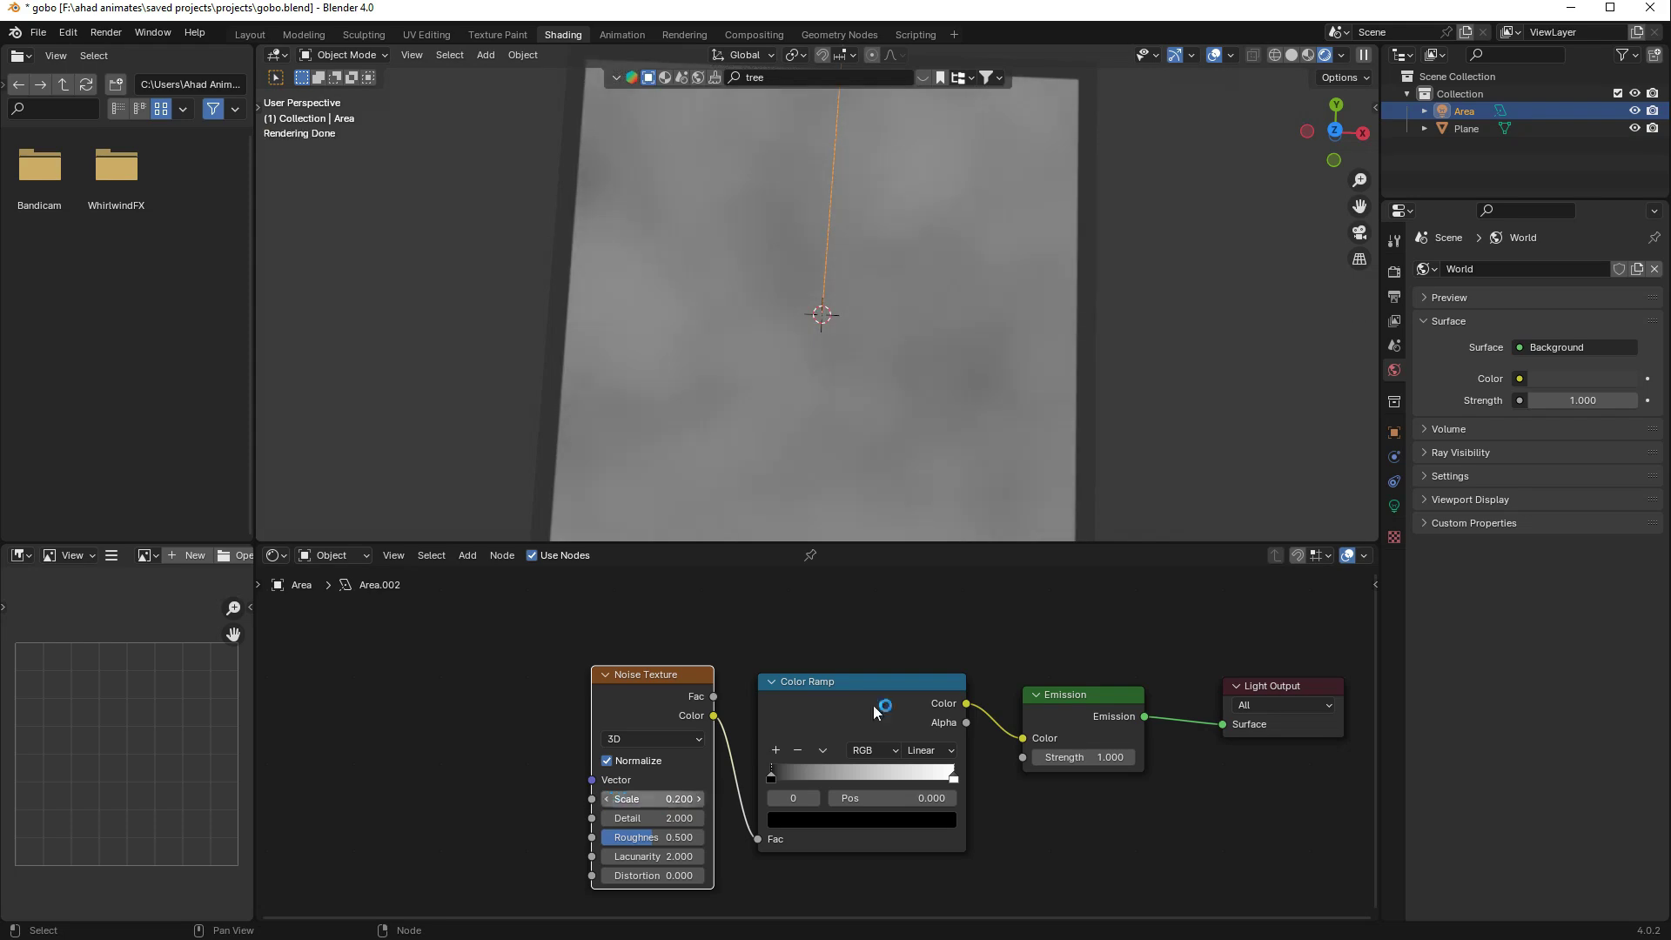
# - Set the position of the Color Ramp's black stop to 0.3
pyautogui.moveTo(771, 770); pyautogui.dragTo(839, 778)
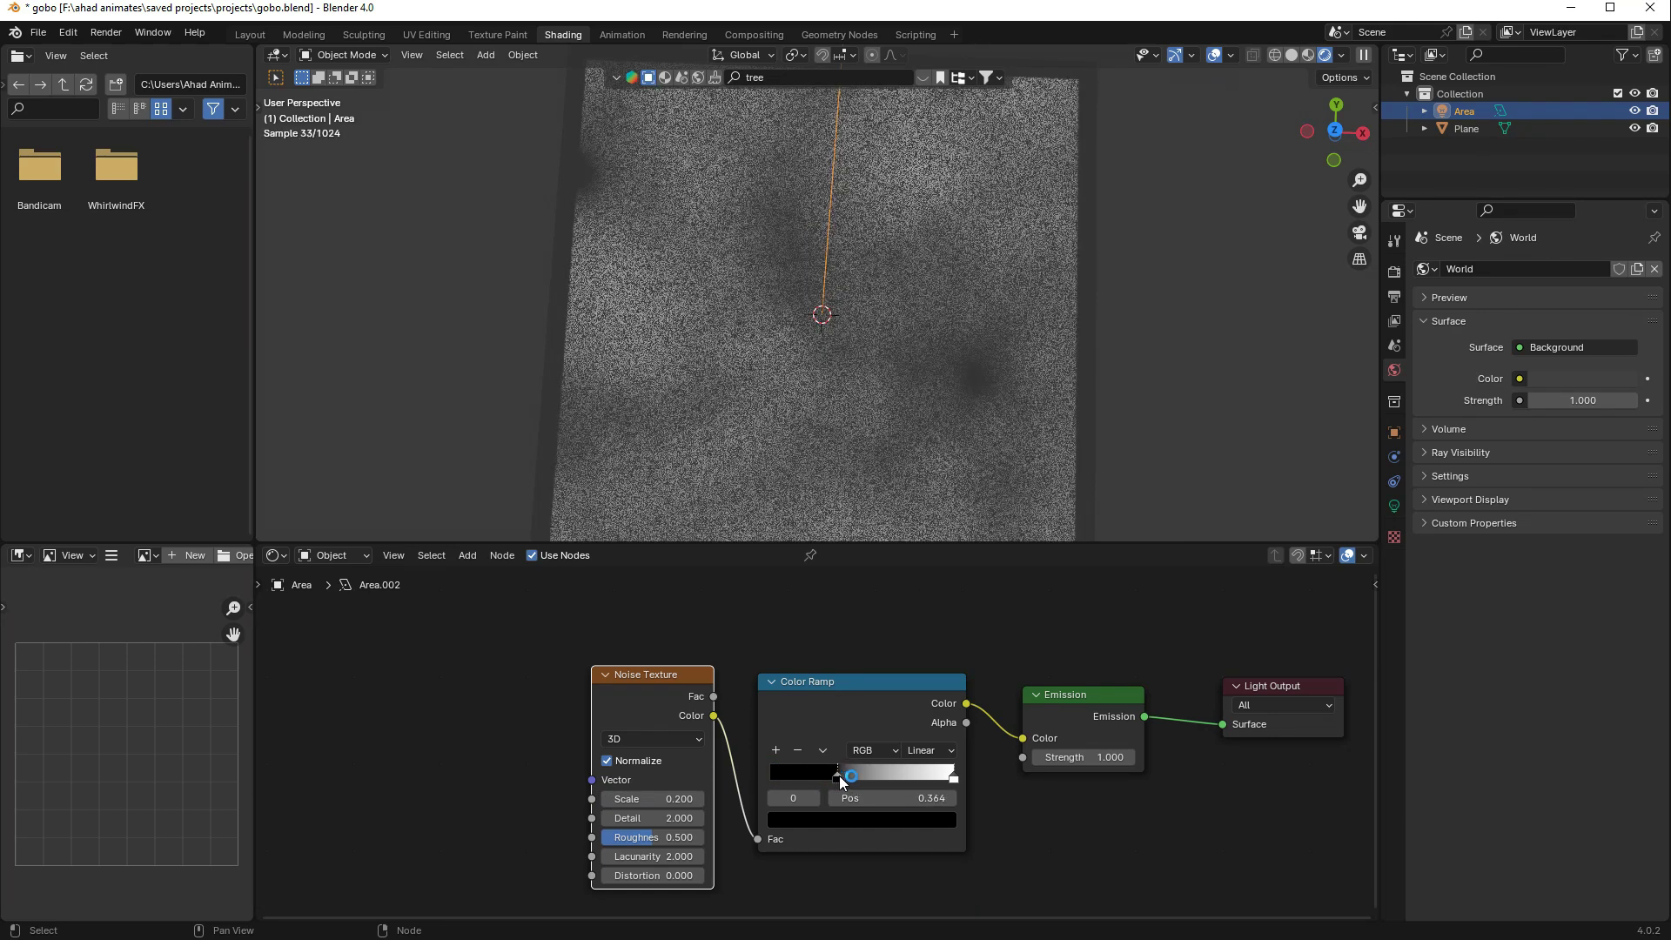
pyautogui.click(904, 792)
pyautogui.write('0.')
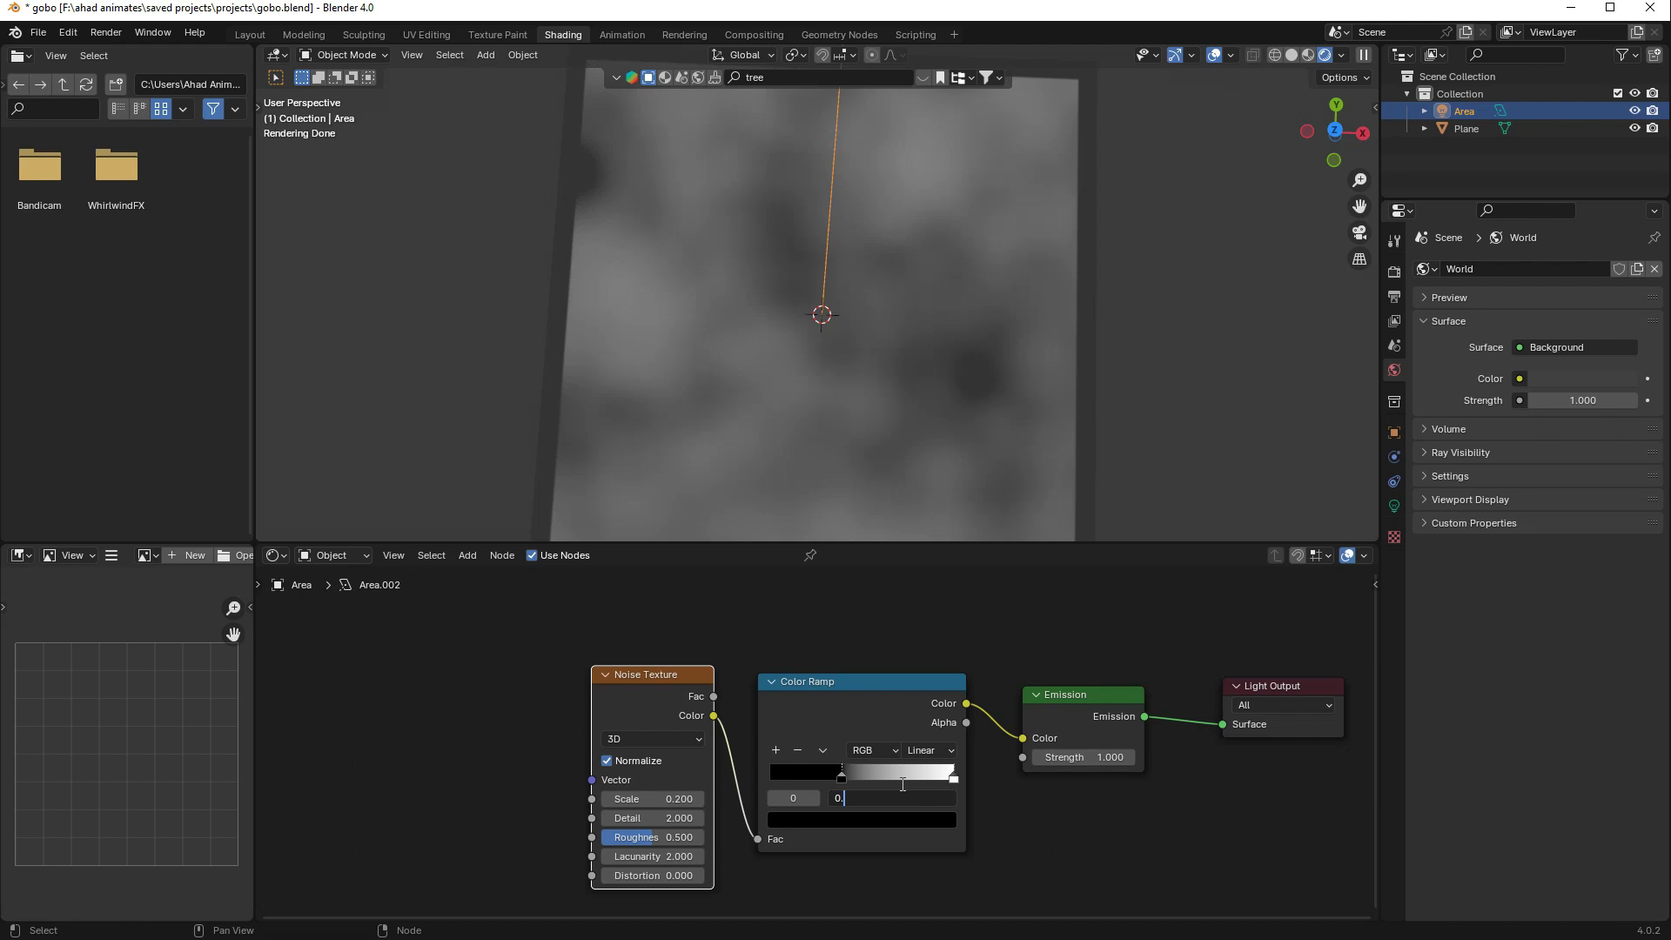
pyautogui.write('3')
pyautogui.press('Return')
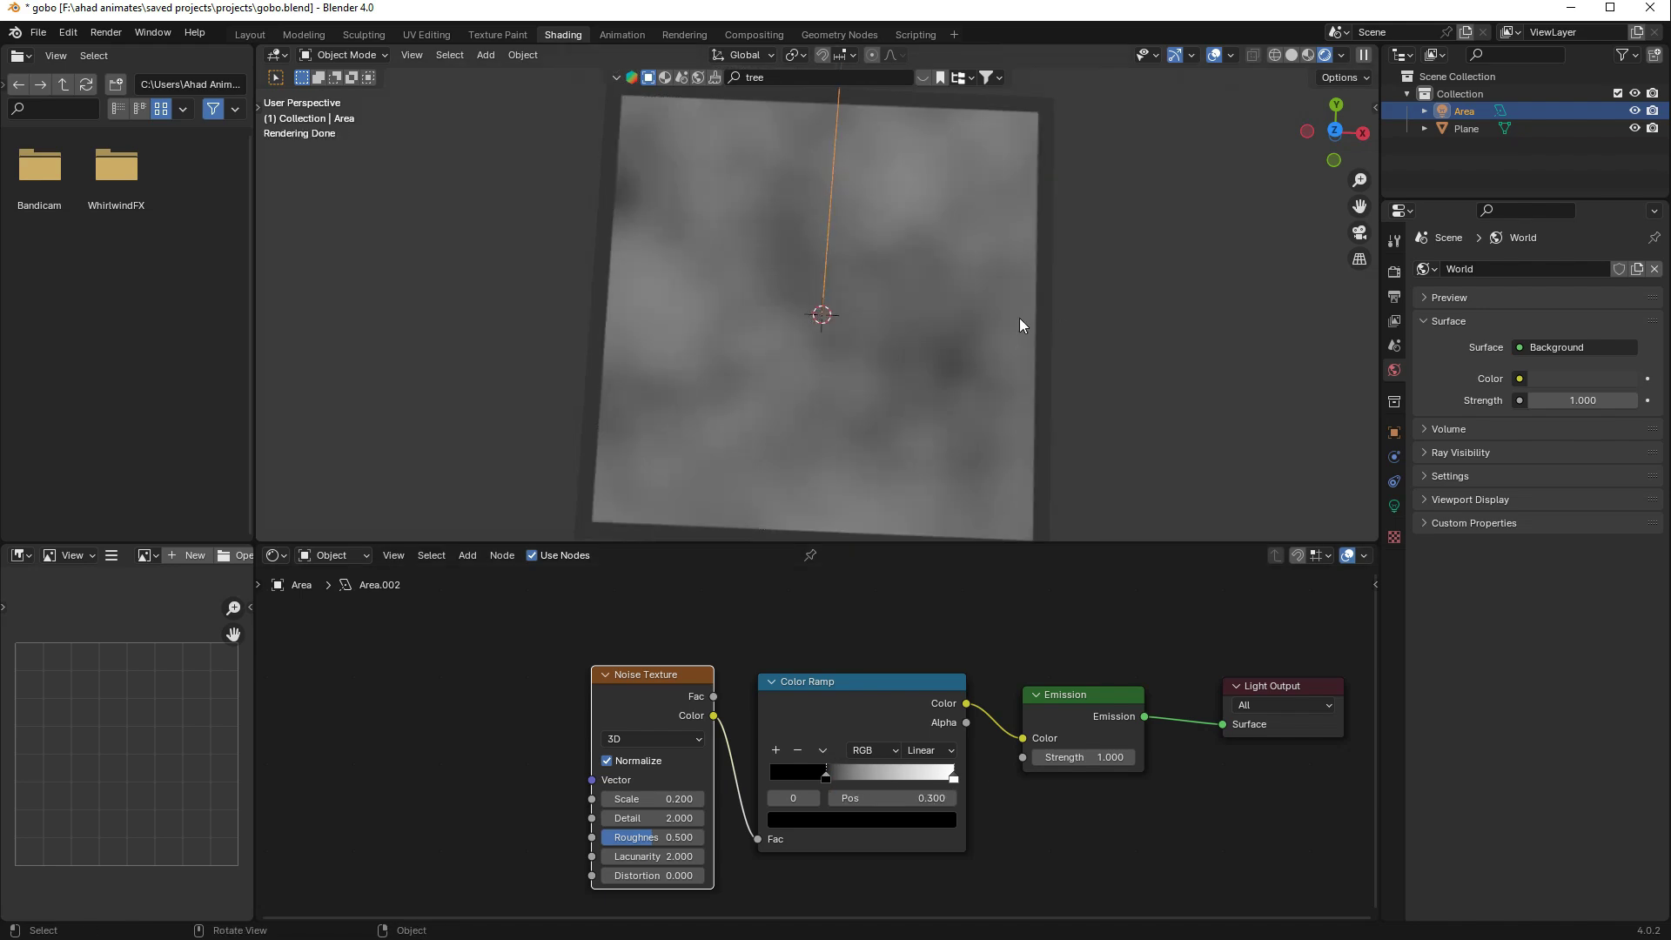
# - Check in the add-on preferences whether Node Wrangler is enabled, then close the preferences
pyautogui.click(664, 677)
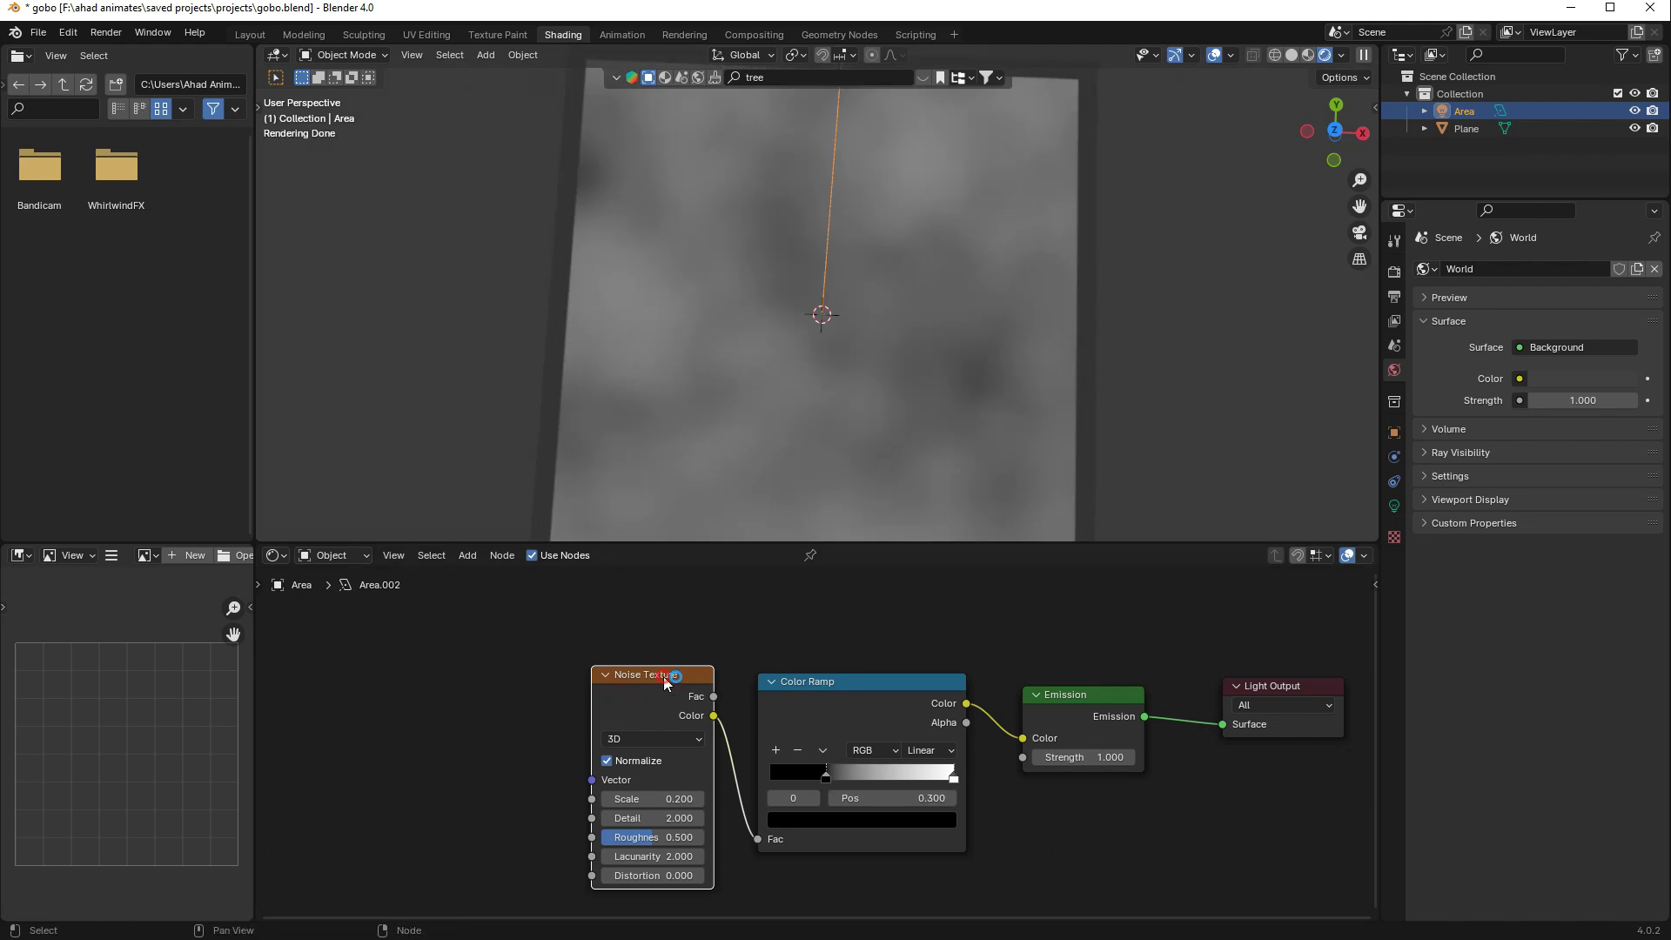
pyautogui.click(66, 32)
pyautogui.click(116, 256)
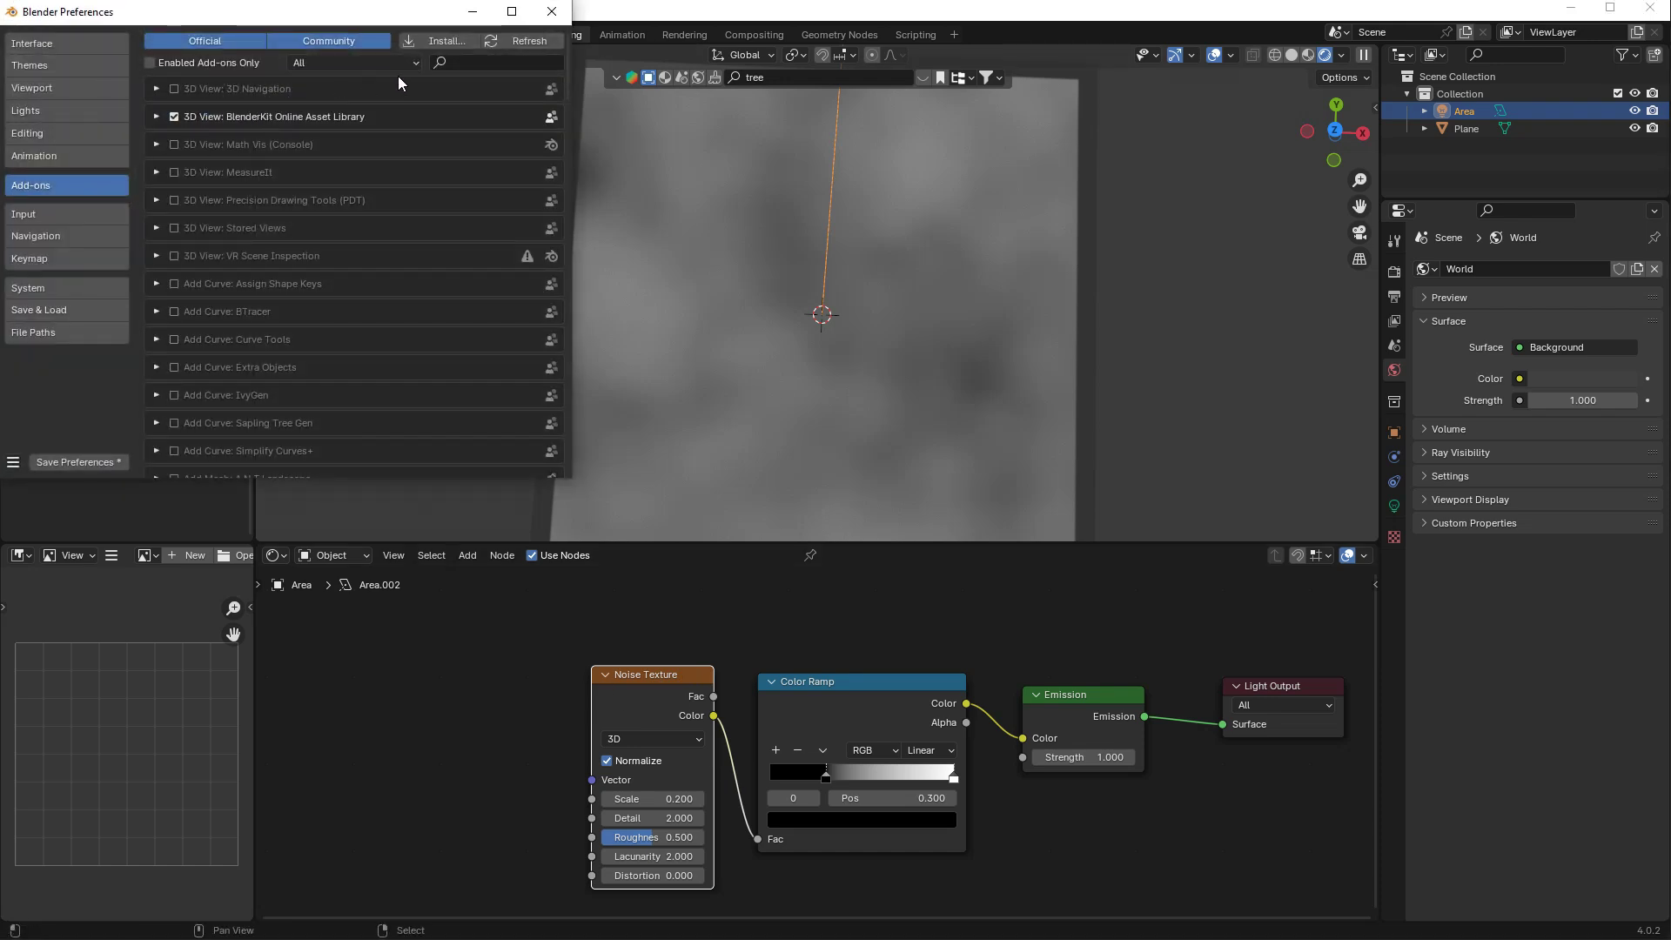
pyautogui.write('o')
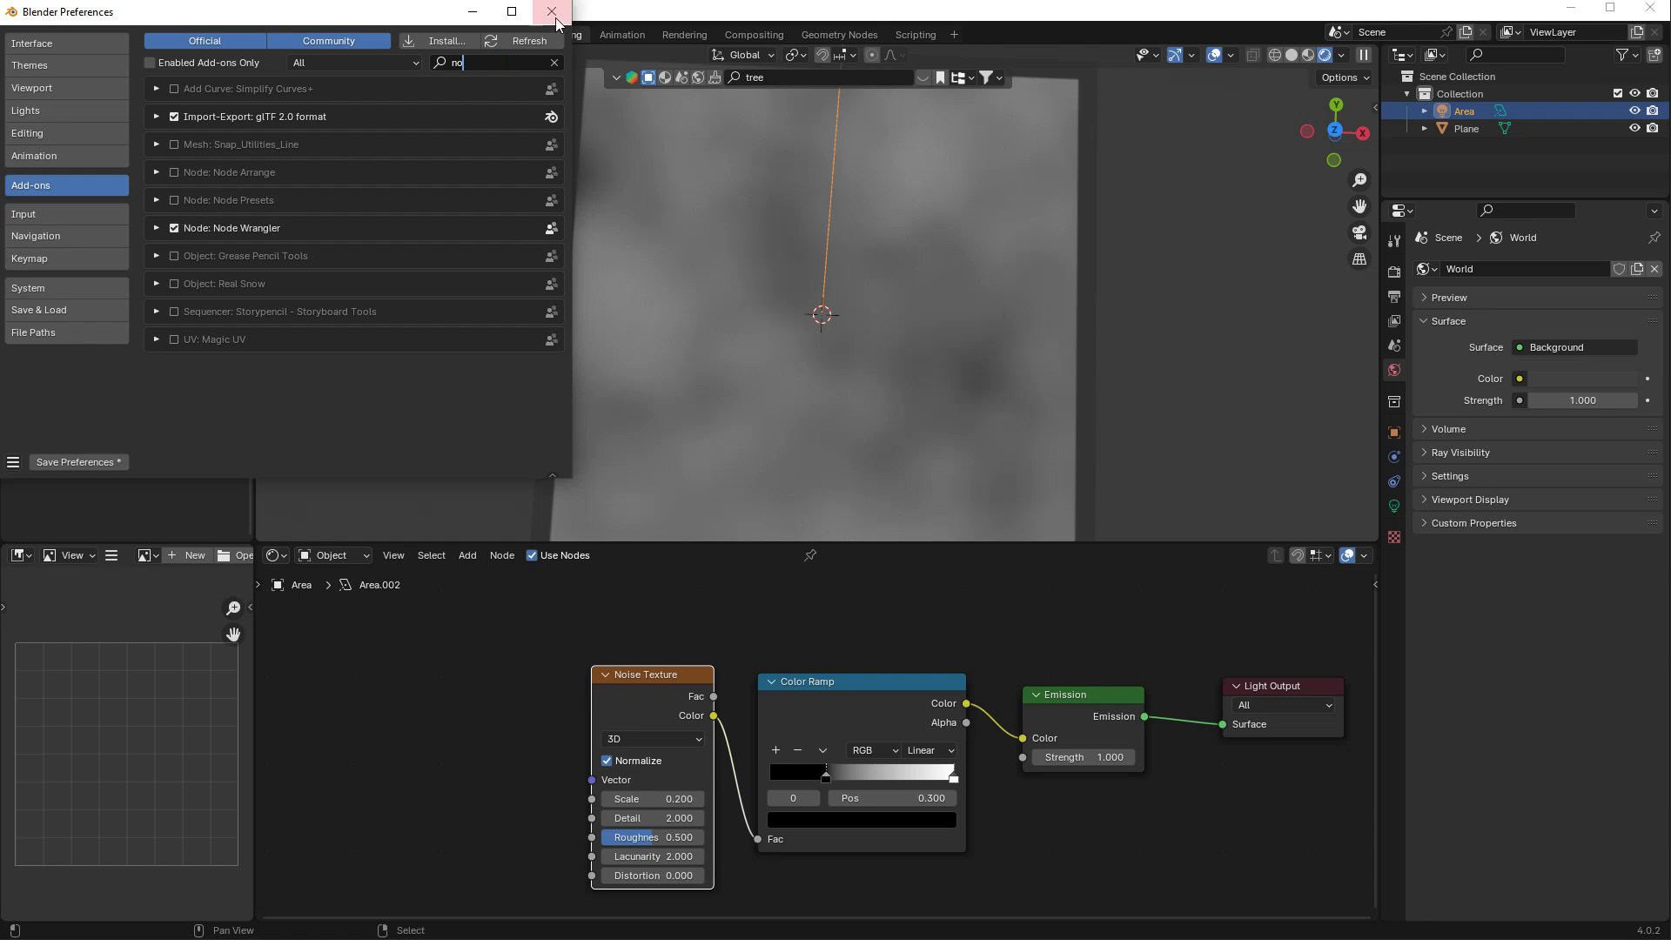
pyautogui.click(724, 599)
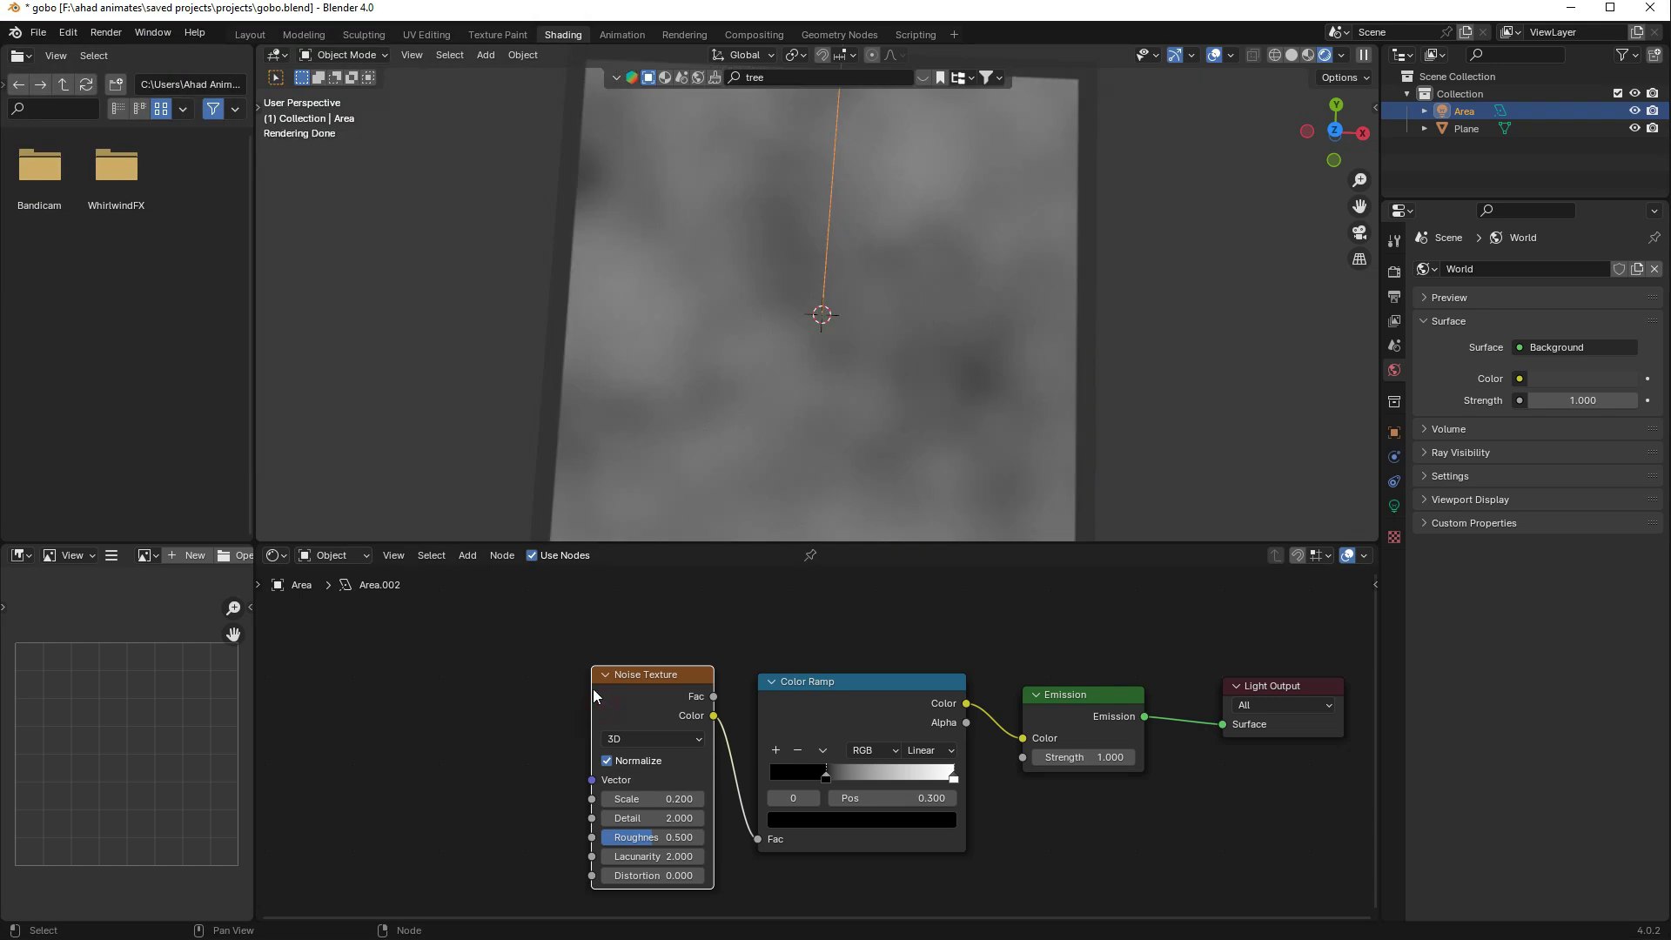
# - Add connected Texture Coordinate and Mapping nodes to the Noise Texture using the Node Wrangler texture setup
pyautogui.hotkey('ctrl', 't')
pyautogui.hotkey('ctrl', 'space')
pyautogui.scroll(-5, 603, 651)
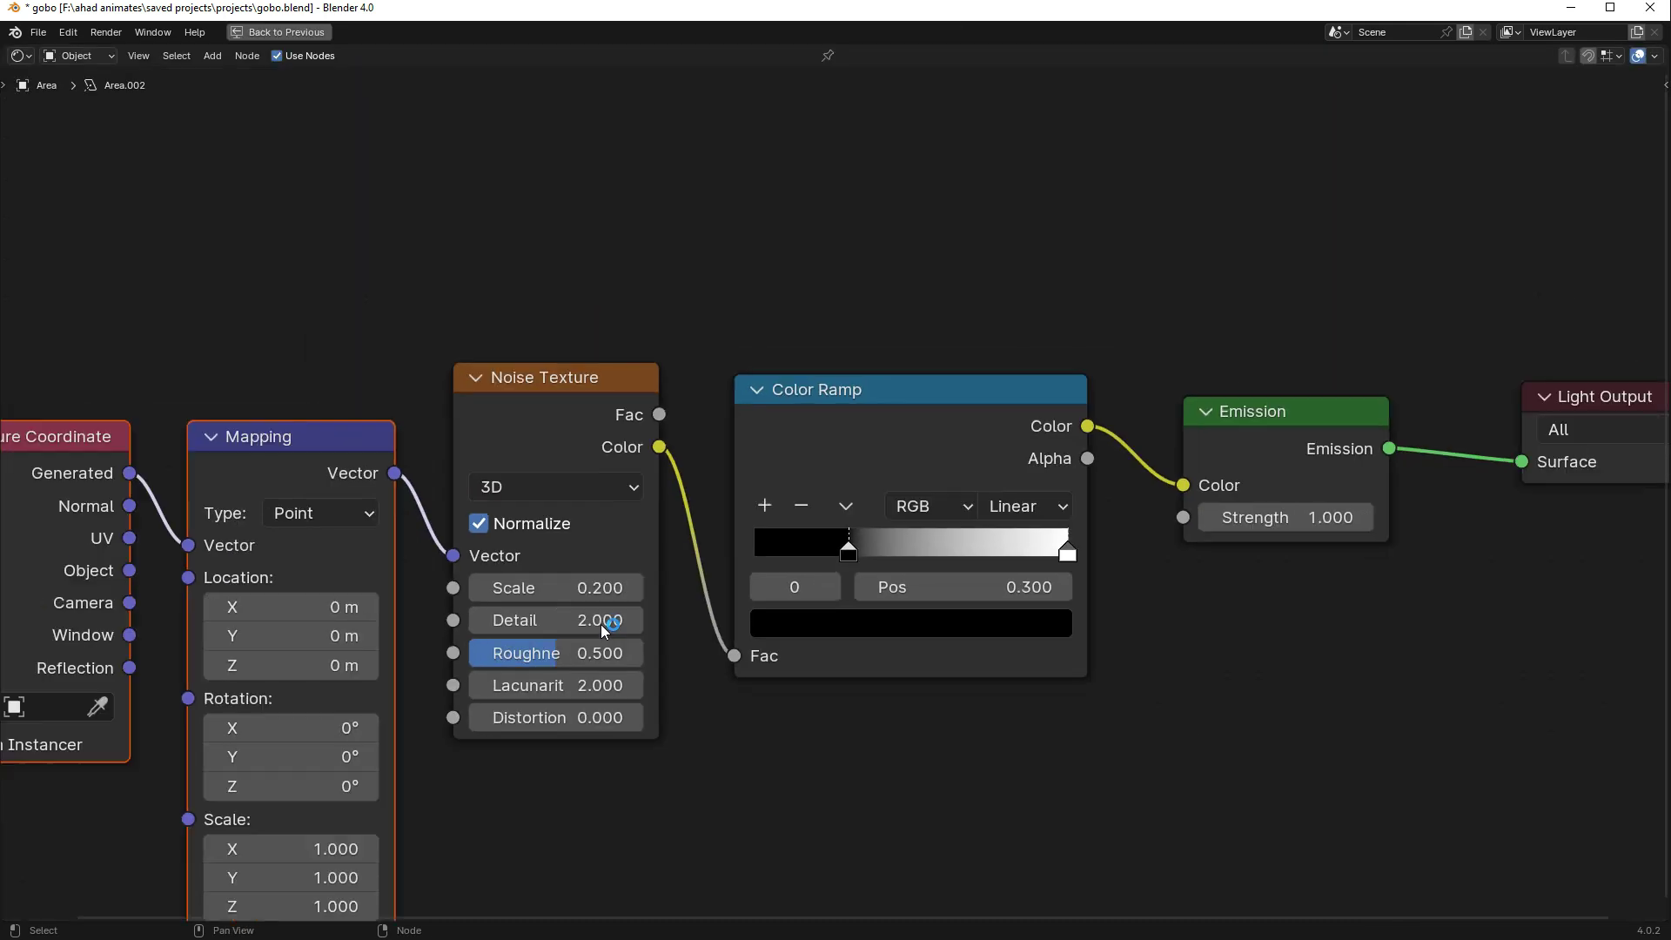
pyautogui.hotkey('ctrl', 'space')
pyautogui.hotkey('ctrl', 't')
pyautogui.scroll(2, 642, 694)
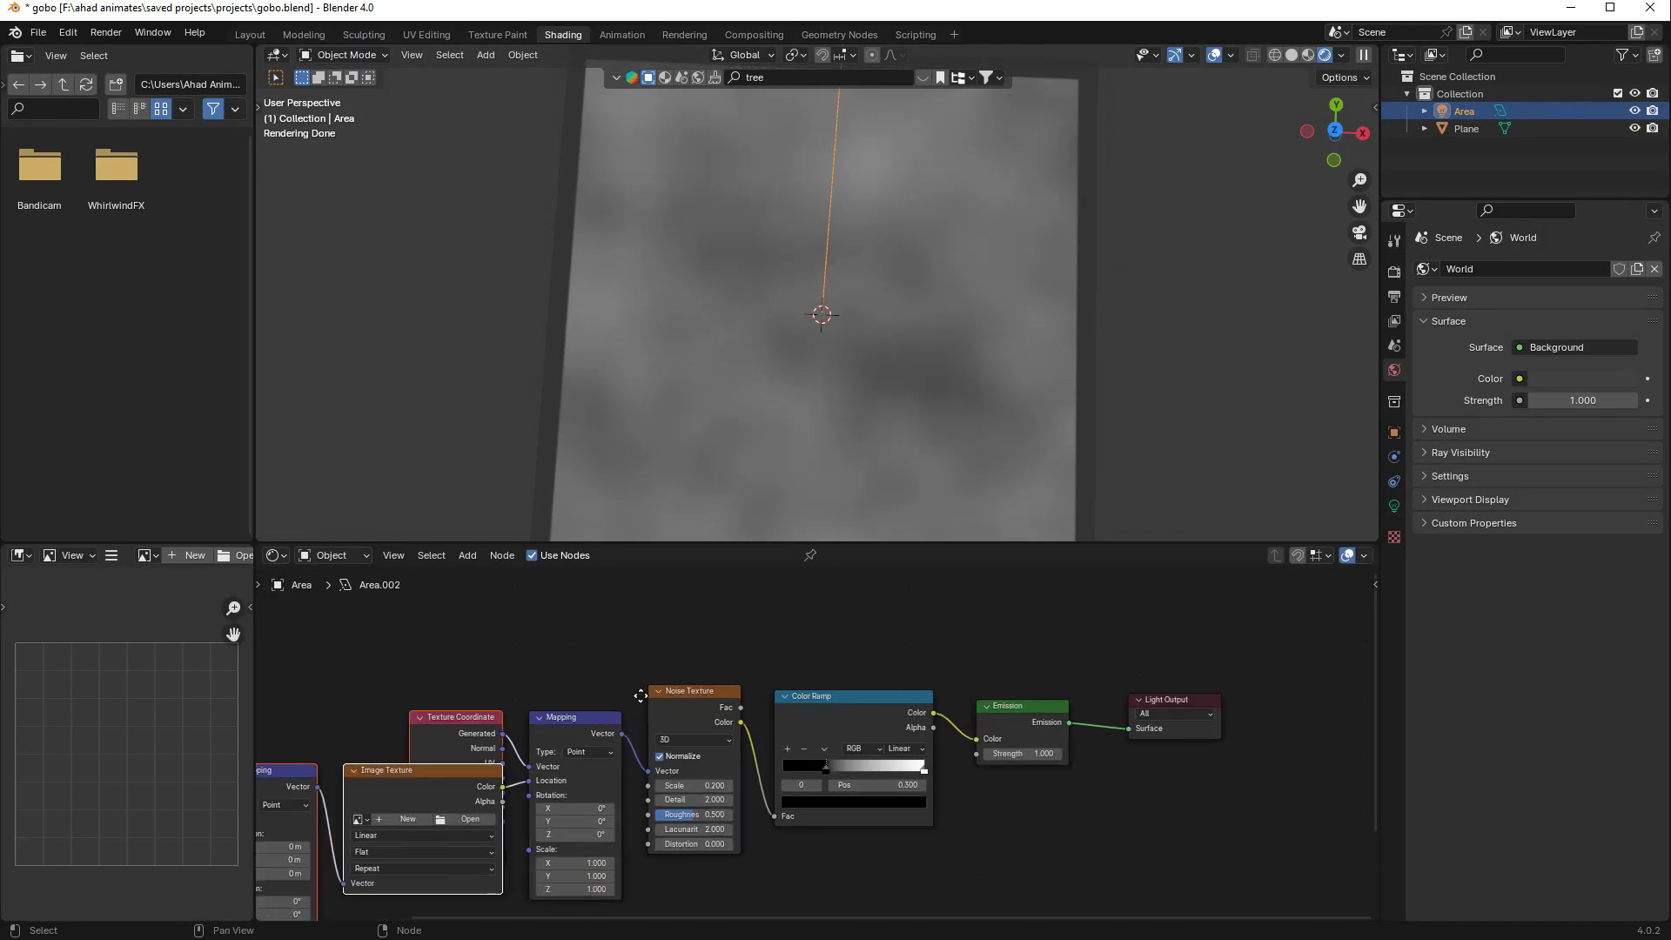
pyautogui.hotkey('ctrl', 'z')
# - Set the Mapping node's X scale to 2 to stretch the noise pattern on the plane
pyautogui.moveTo(642, 694); pyautogui.dragTo(680, 650, button='middle')
pyautogui.scroll(1, 641, 719)
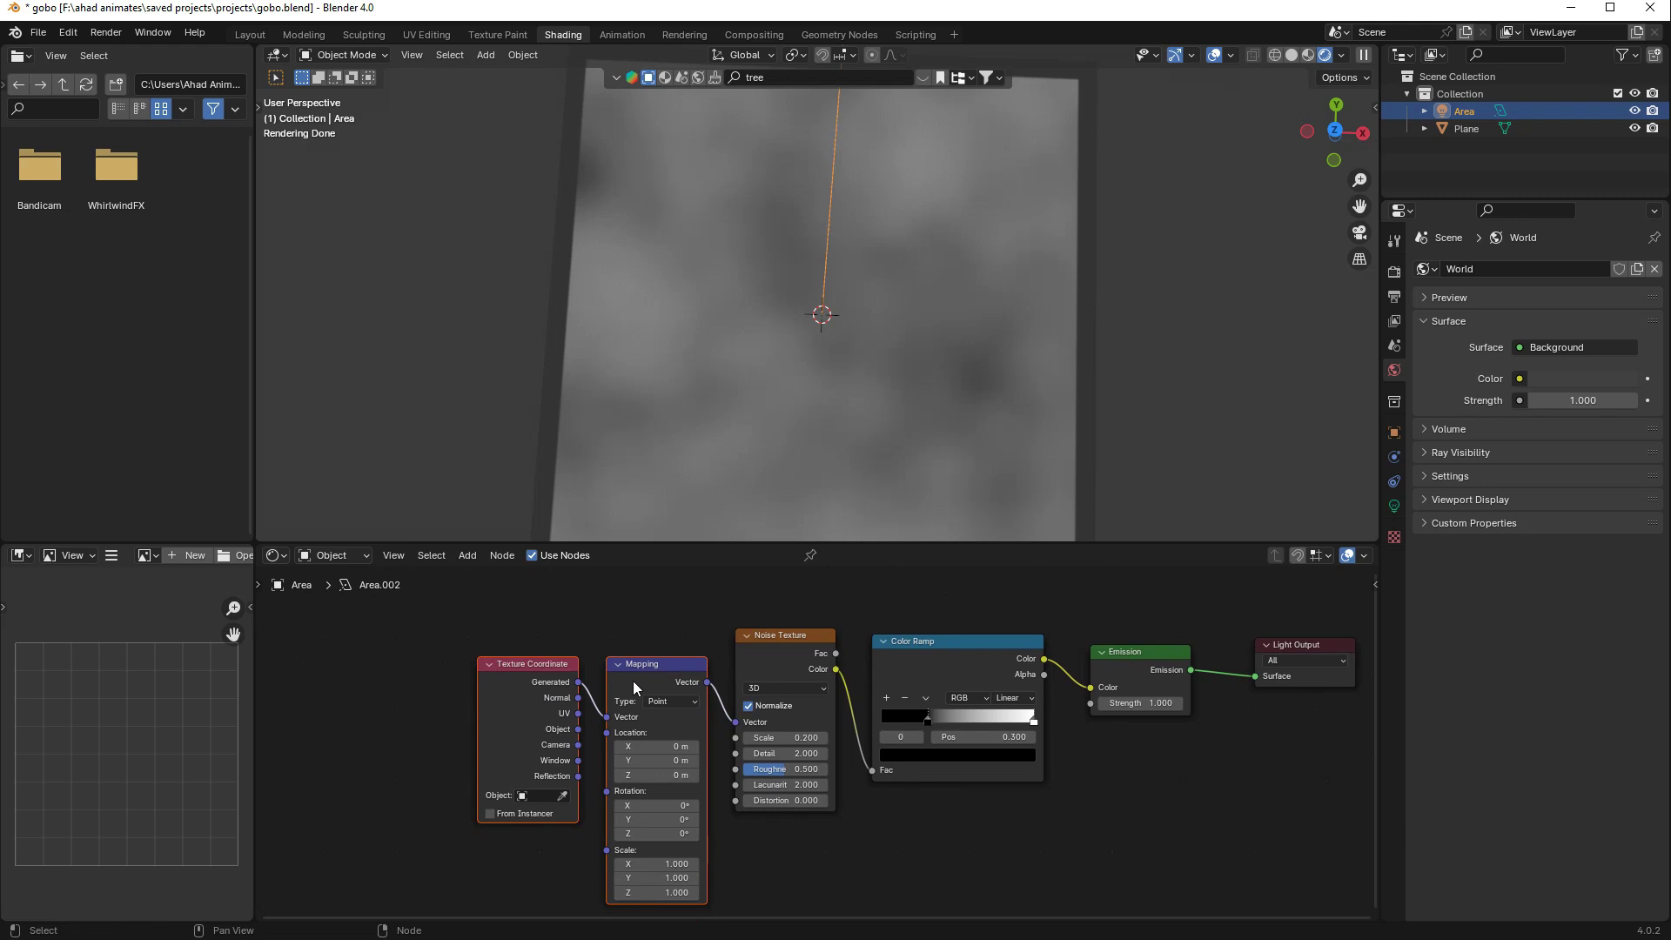
pyautogui.scroll(3, 627, 662)
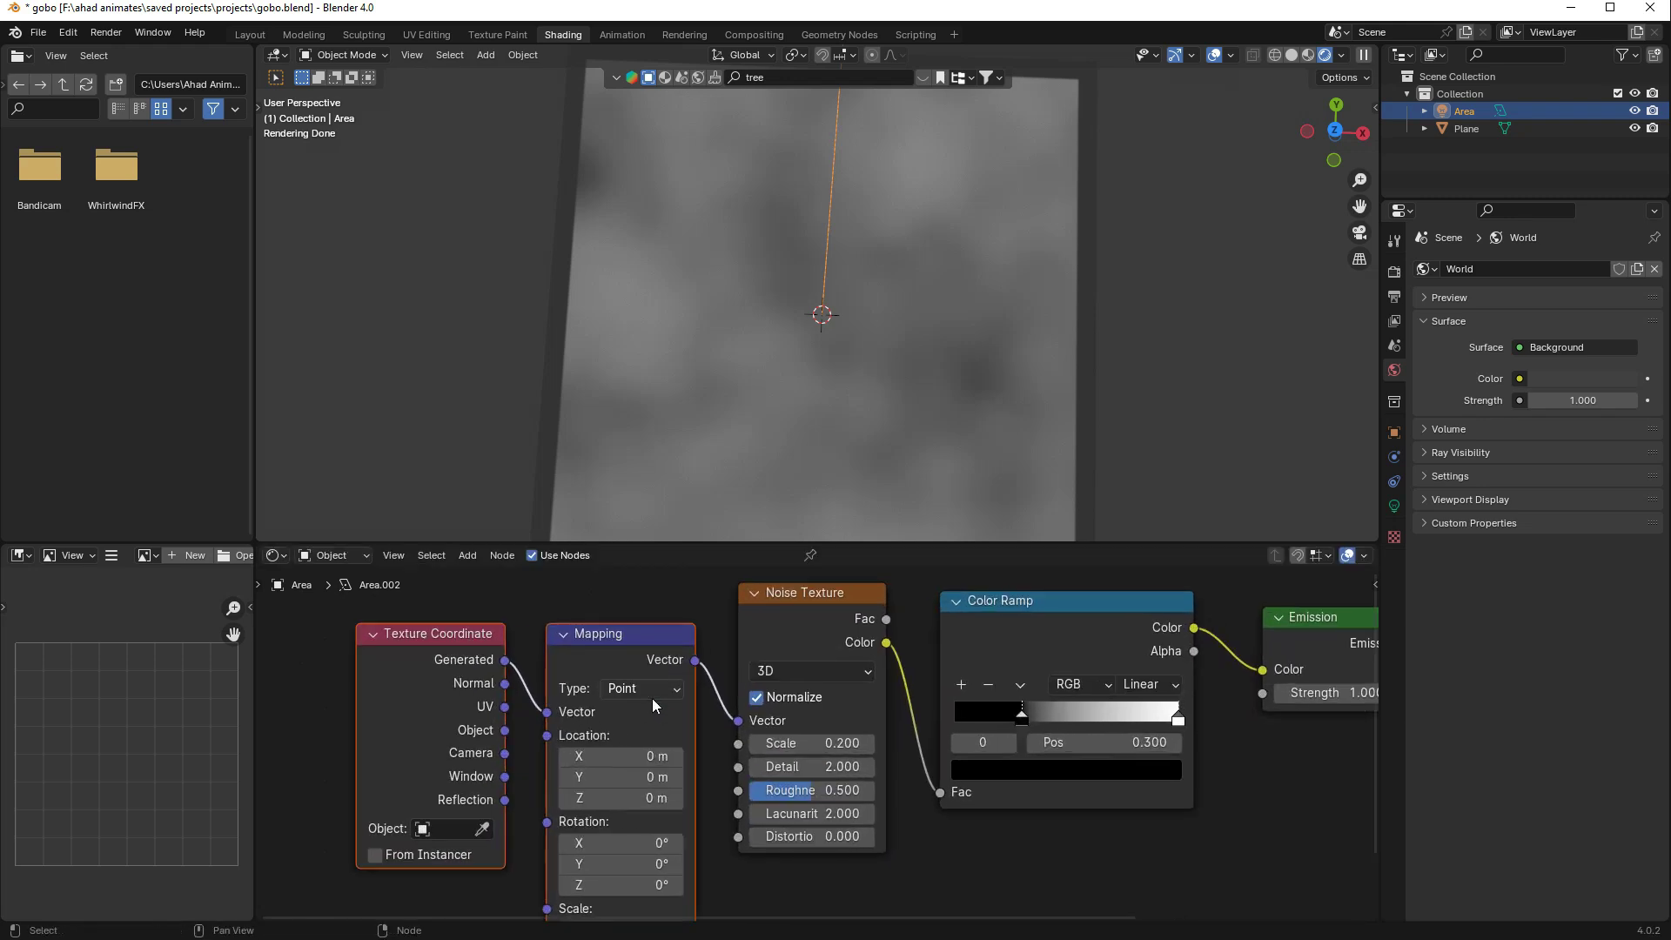
pyautogui.scroll(-4, 705, 644)
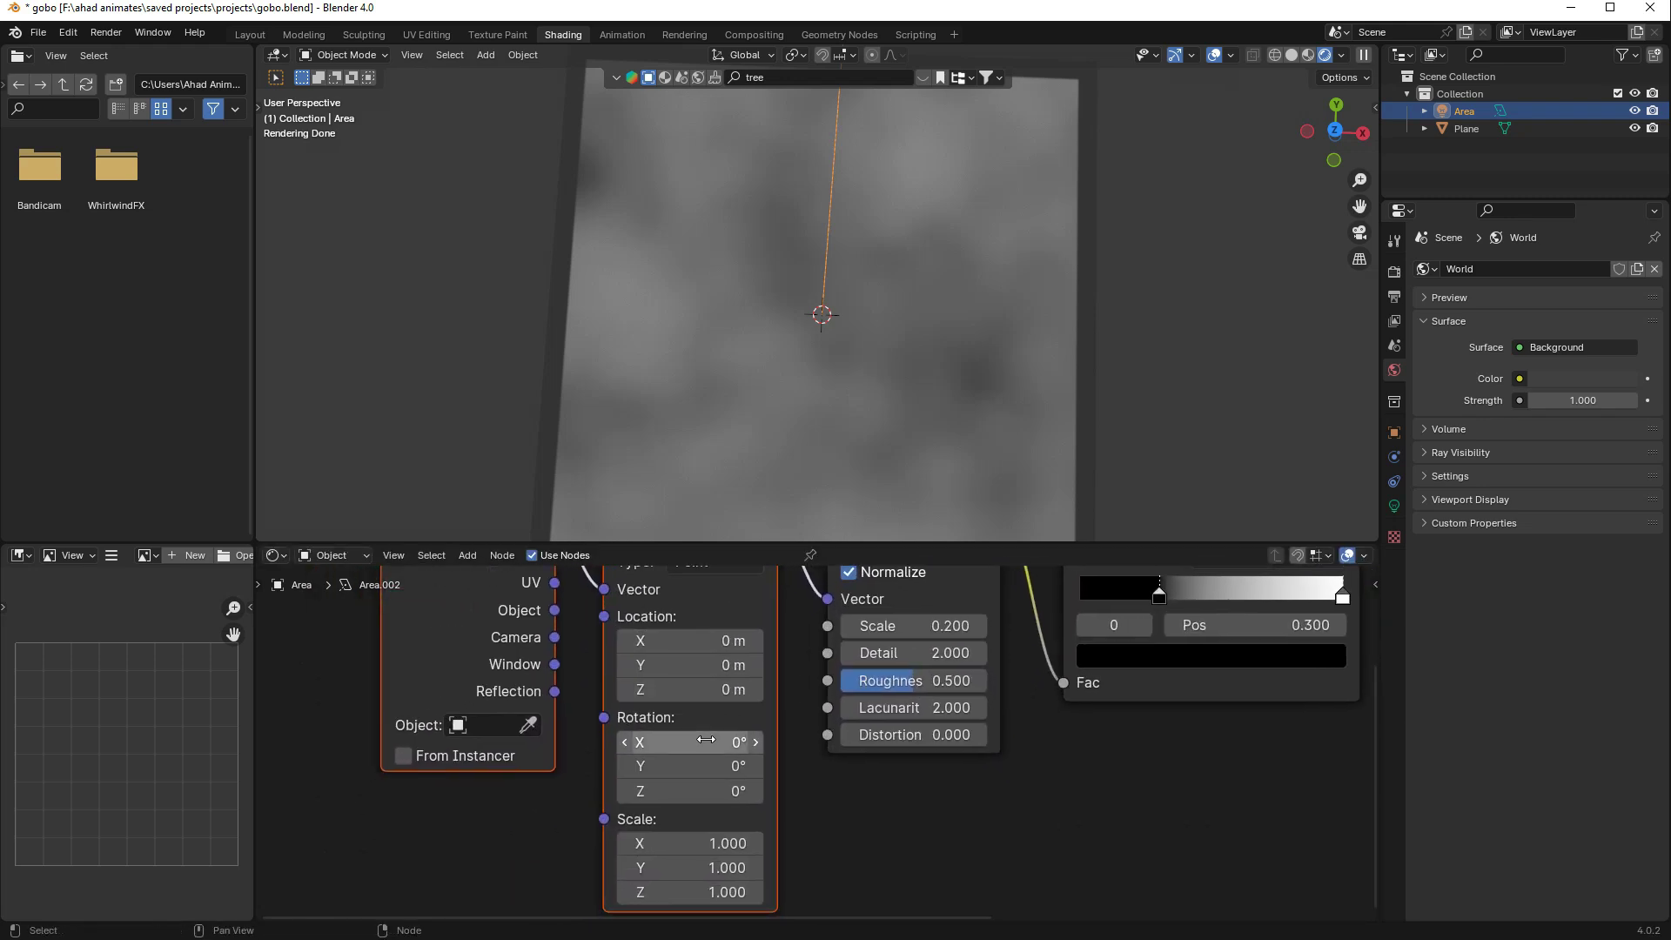
pyautogui.moveTo(893, 773); pyautogui.dragTo(982, 492, button='middle')
pyautogui.scroll(2, 948, 822)
pyautogui.moveTo(947, 822); pyautogui.dragTo(1003, 858, button='middle')
pyautogui.scroll(4, 1003, 859)
pyautogui.moveTo(759, 717); pyautogui.dragTo(791, 907, button='middle')
pyautogui.scroll(1, 790, 830)
pyautogui.moveTo(784, 768); pyautogui.dragTo(773, 489, button='middle')
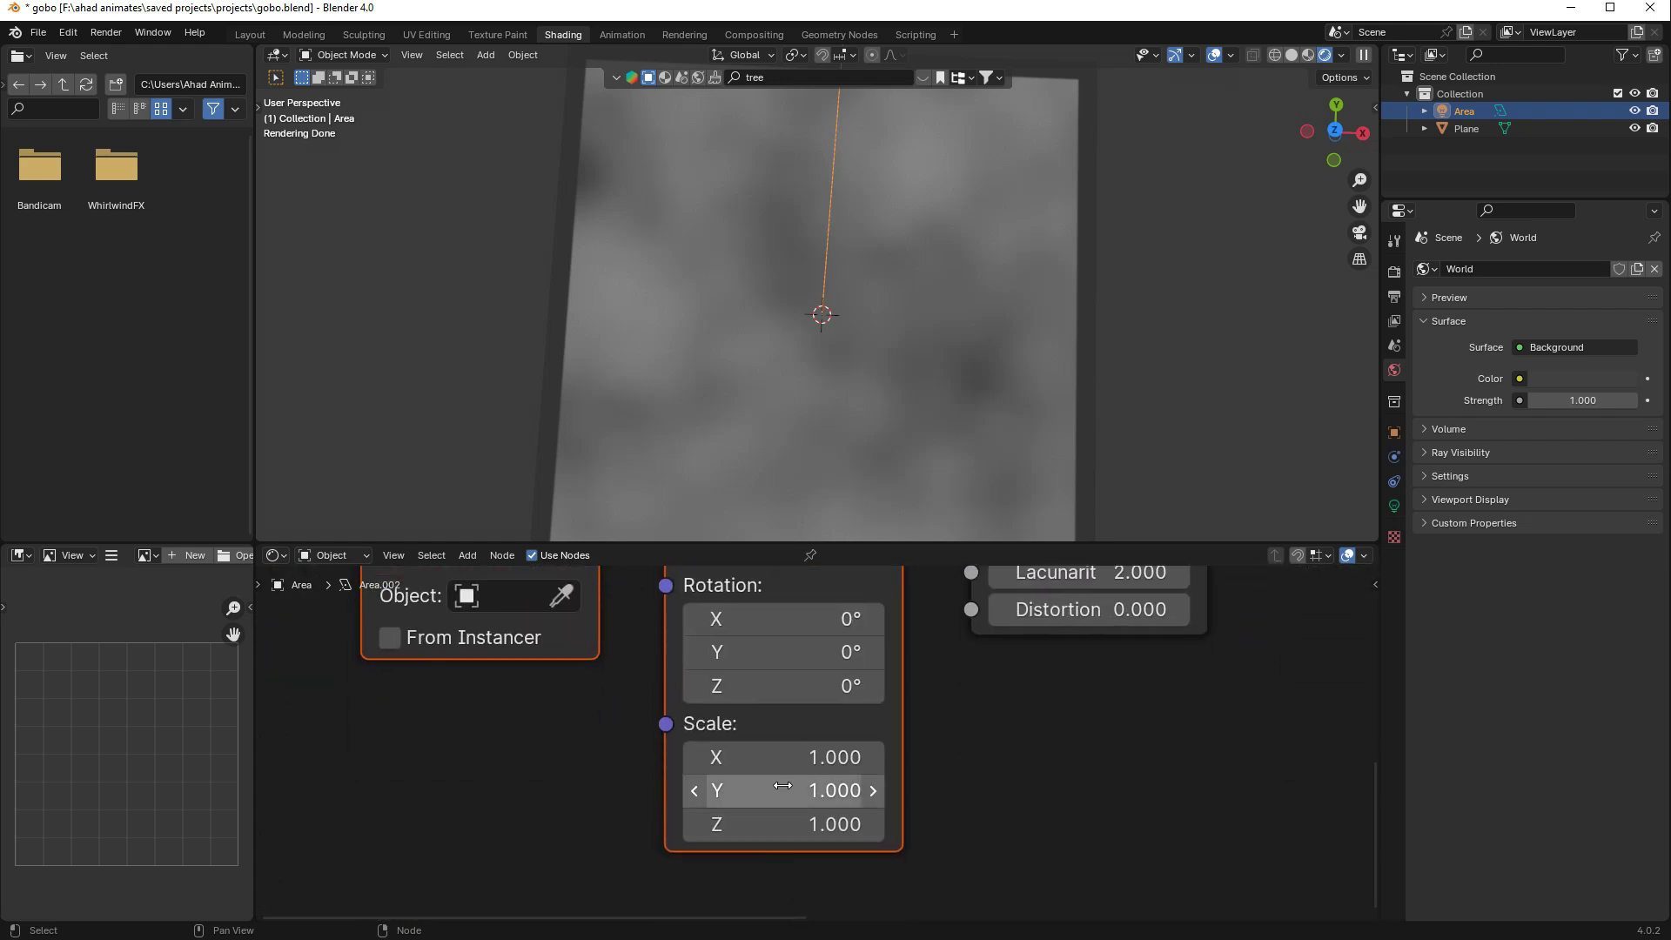
pyautogui.moveTo(790, 792); pyautogui.dragTo(786, 831)
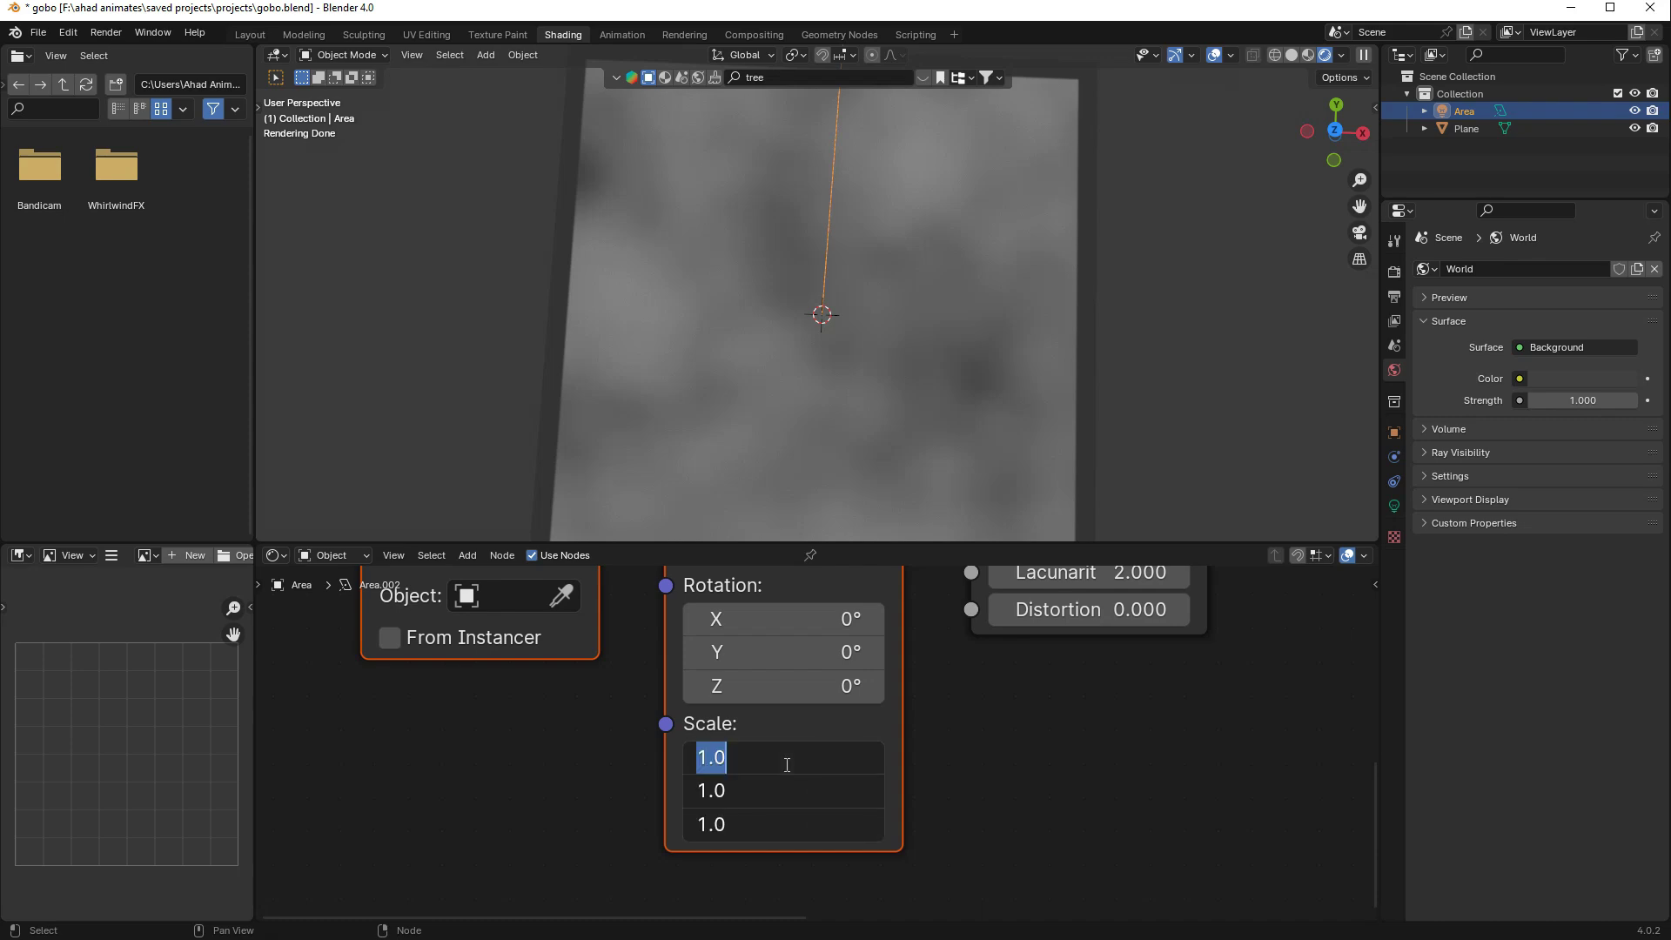
pyautogui.rightClick(785, 762)
pyautogui.moveTo(785, 757); pyautogui.dragTo(828, 757)
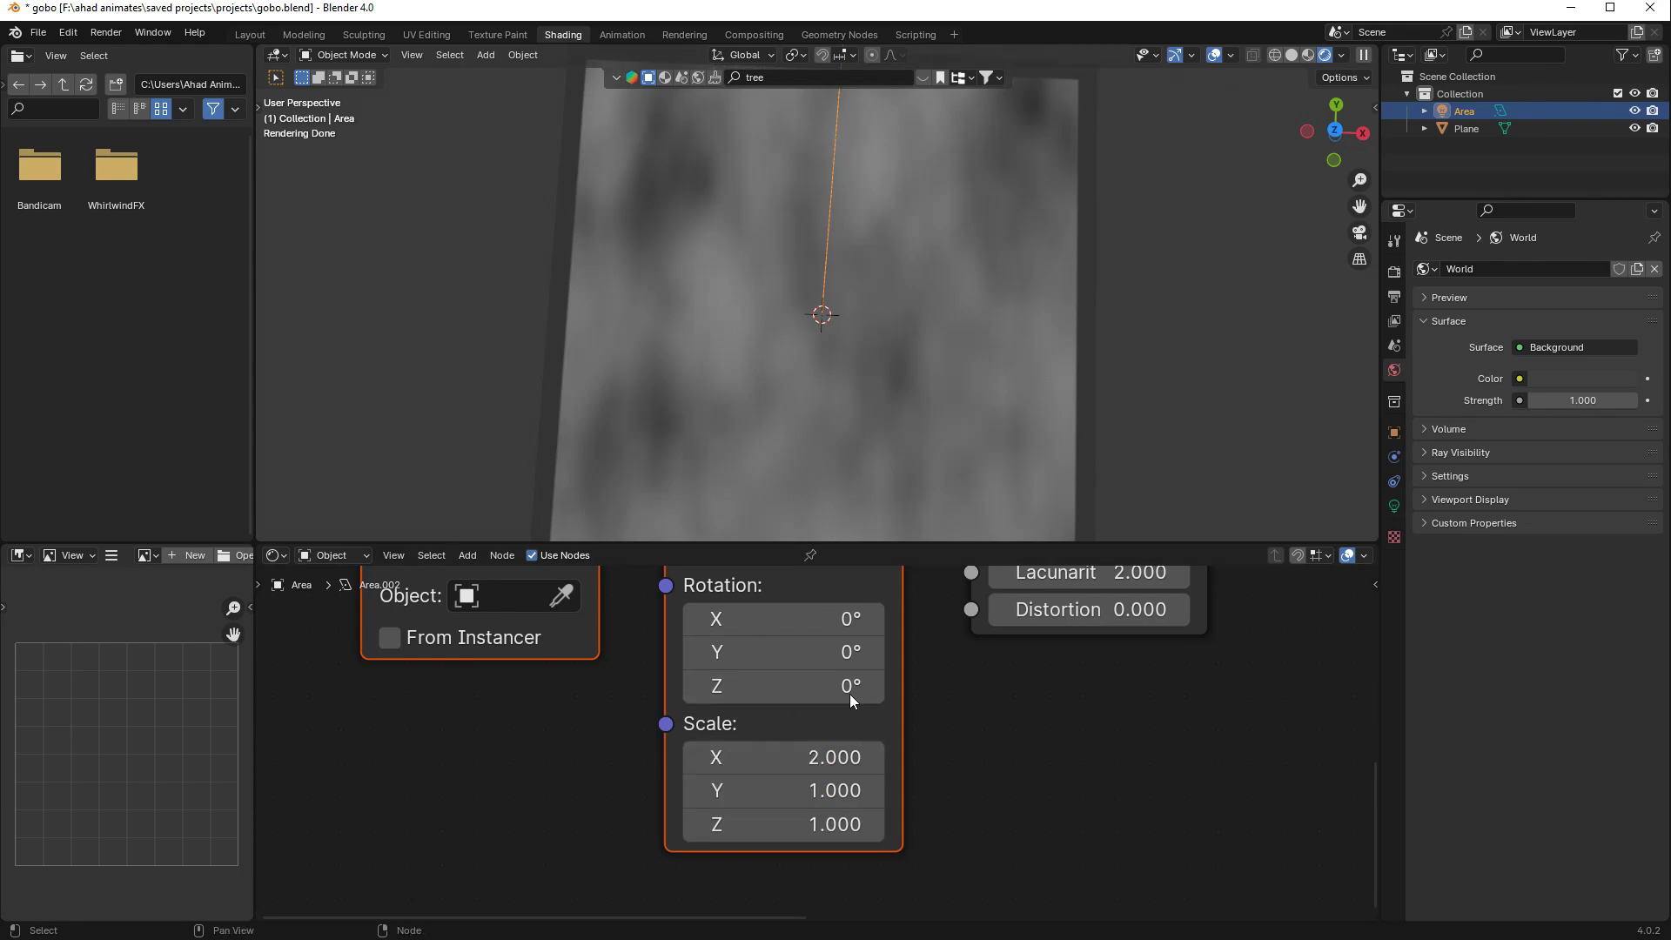
# - Set the Noise Texture's Scale to 0.5 and inspect the pattern on the plane
pyautogui.scroll(-1, 851, 690)
pyautogui.scroll(-3, 947, 290)
pyautogui.scroll(-2, 985, 672)
pyautogui.moveTo(952, 699); pyautogui.dragTo(841, 852, button='middle')
pyautogui.click(973, 684)
pyautogui.click(973, 684)
pyautogui.click(973, 684)
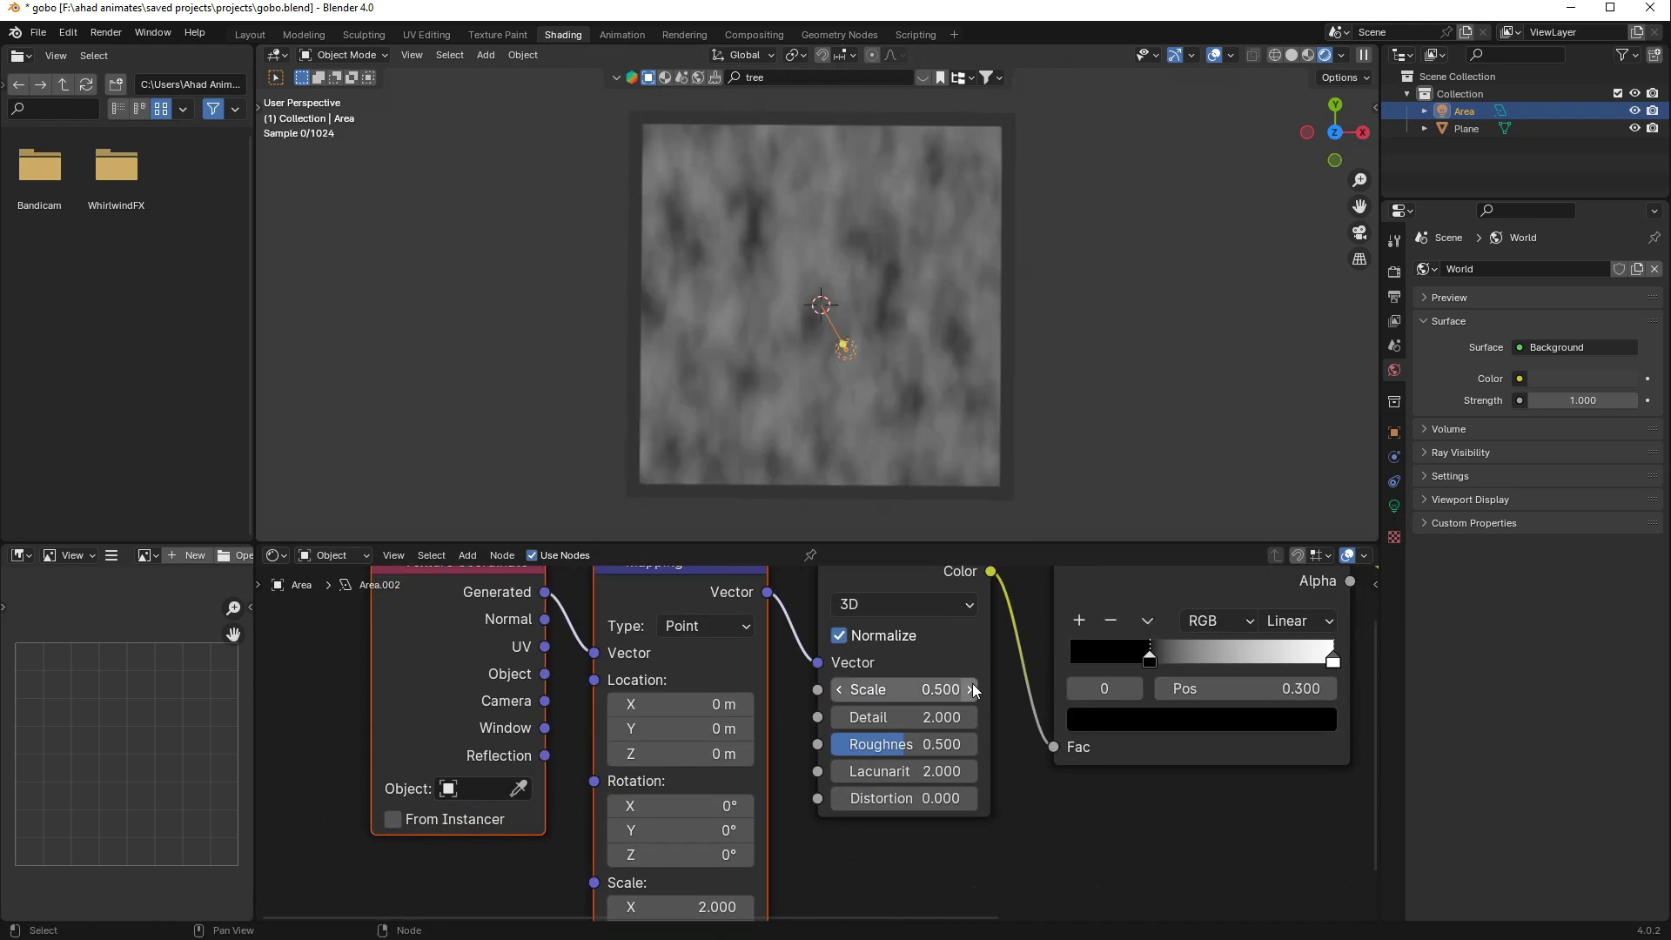
pyautogui.scroll(2, 1030, 403)
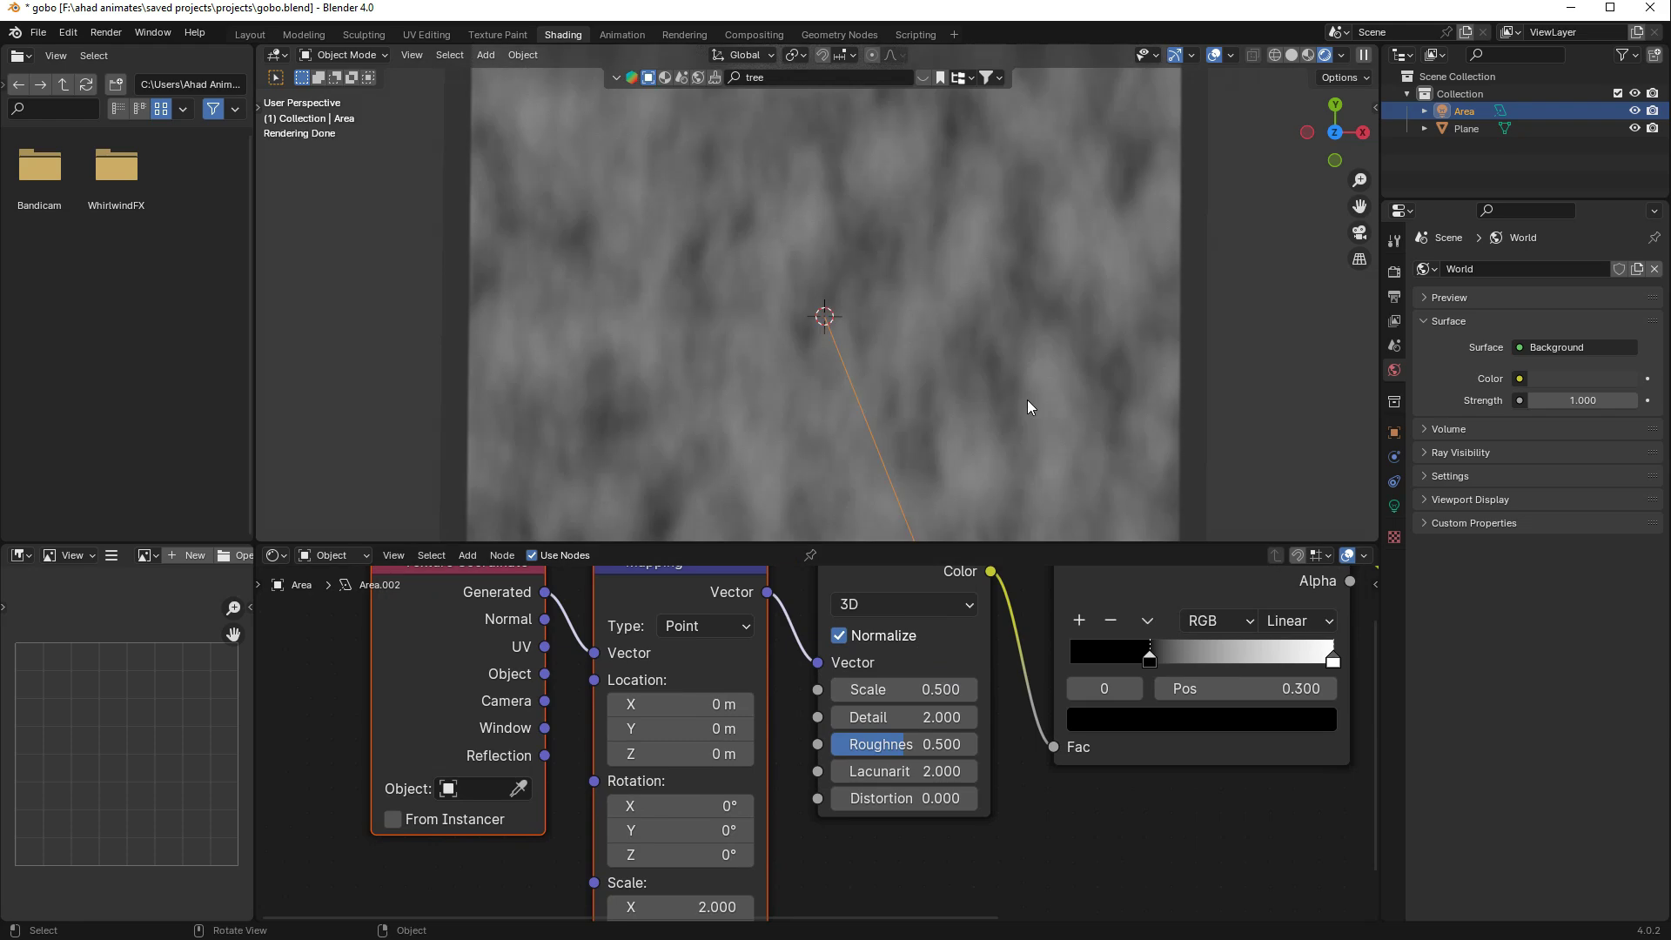
pyautogui.moveTo(1030, 403); pyautogui.dragTo(1015, 343, button='middle')
# - Change the Color Ramp's white stop to a pale warm orange
pyautogui.scroll(-2, 1172, 808)
pyautogui.moveTo(993, 808); pyautogui.dragTo(733, 852, button='middle')
pyautogui.scroll(4, 733, 852)
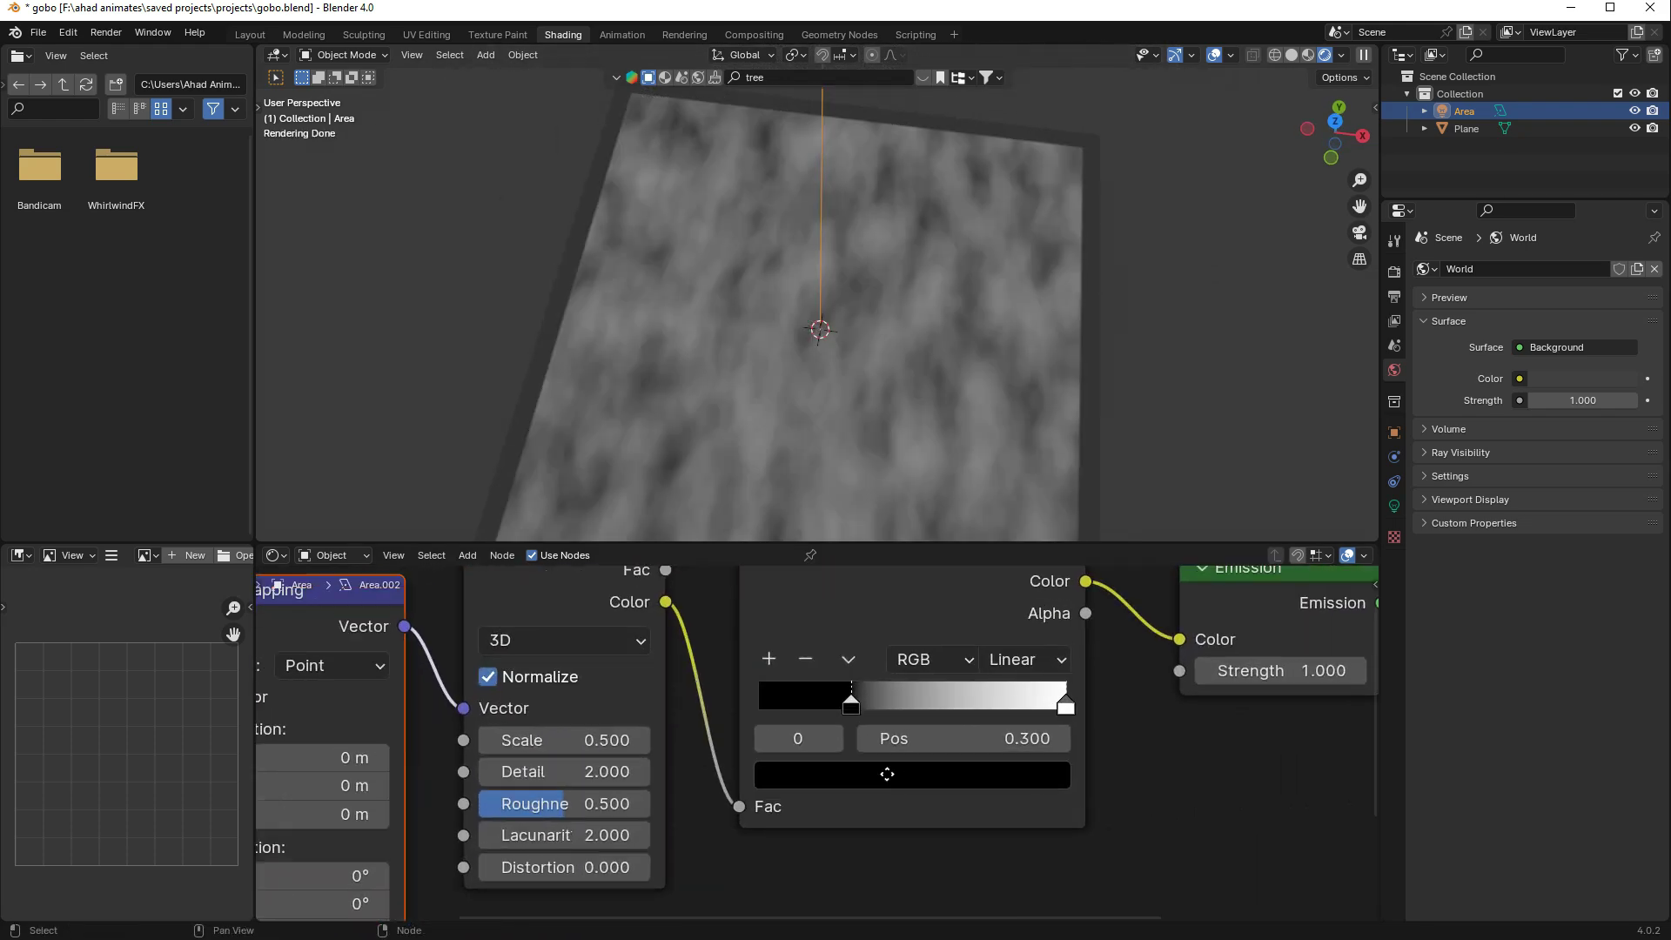
pyautogui.moveTo(888, 775); pyautogui.dragTo(716, 809, button='middle')
pyautogui.scroll(-1, 917, 731)
pyautogui.click(886, 741)
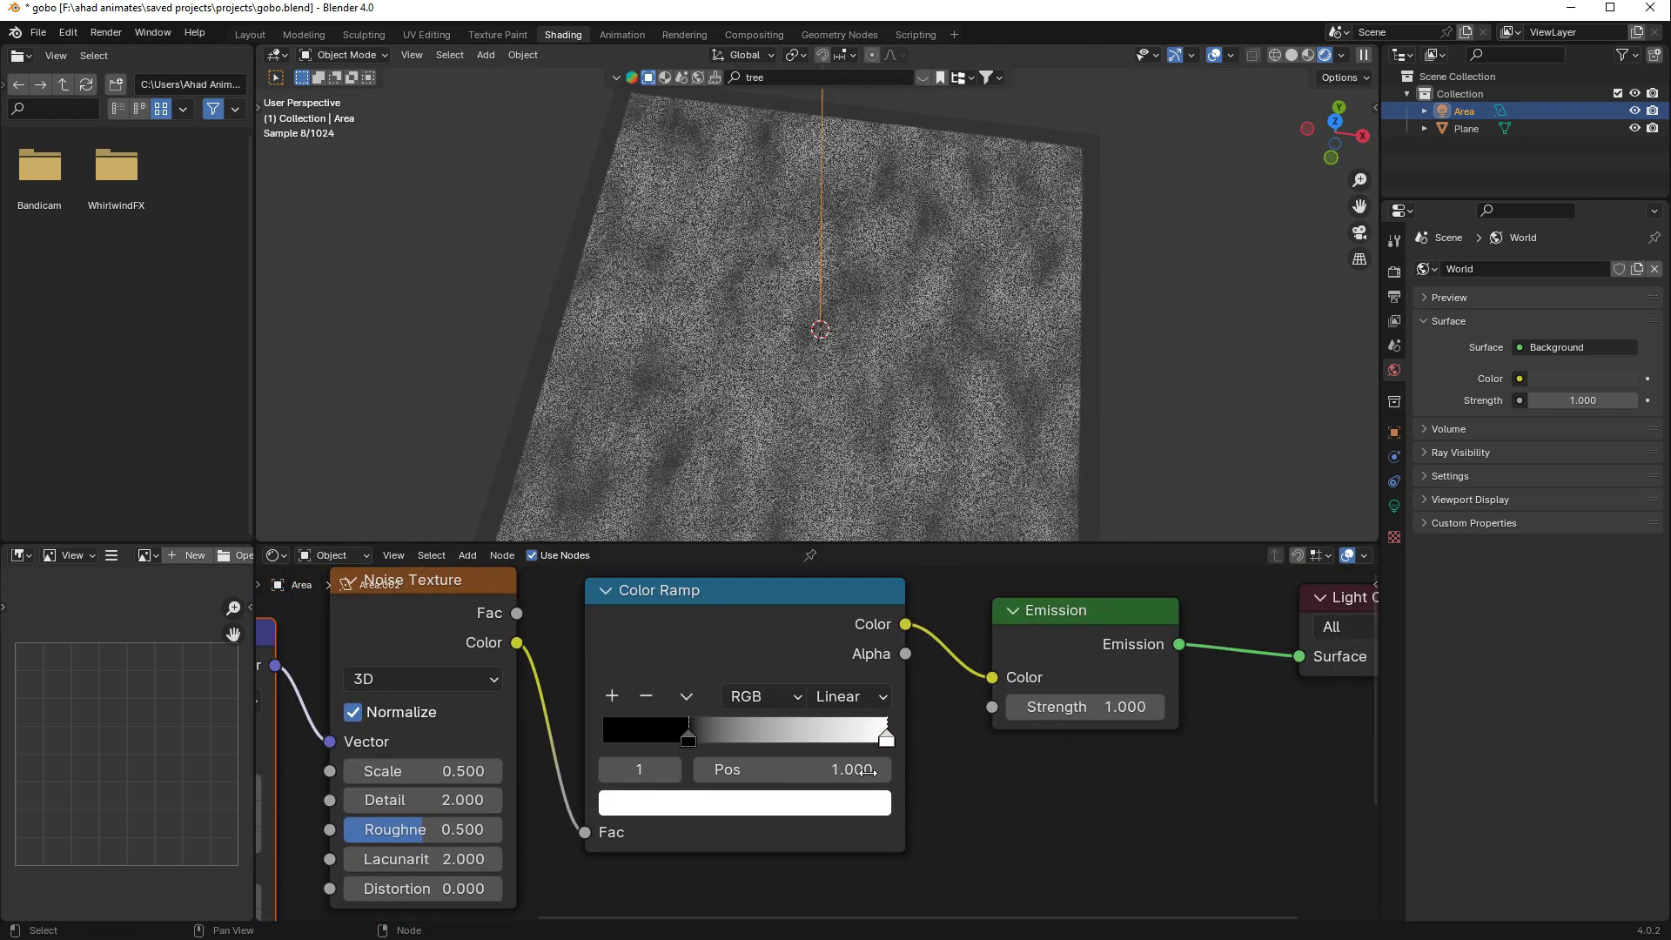
pyautogui.click(849, 809)
pyautogui.moveTo(688, 556); pyautogui.dragTo(696, 543)
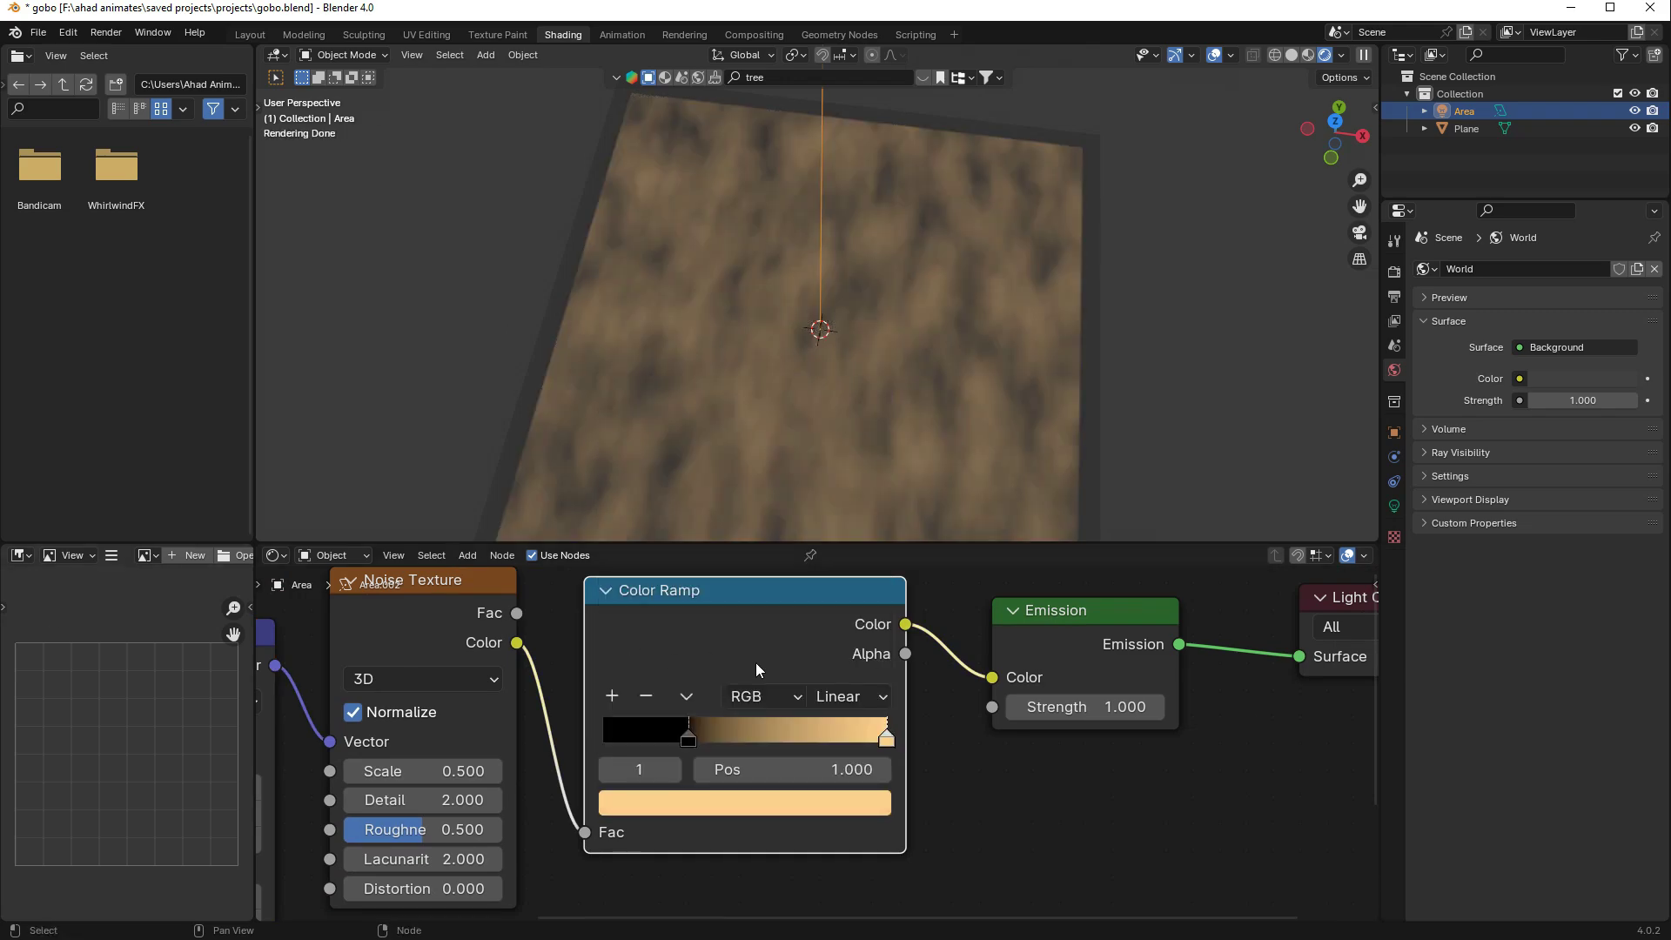
# - Reselect the area light and delete its Texture Coordinate, Mapping and Noise Texture nodes, keeping the Color Ramp
pyautogui.scroll(-2, 755, 661)
pyautogui.scroll(-3, 853, 289)
pyautogui.click(901, 348)
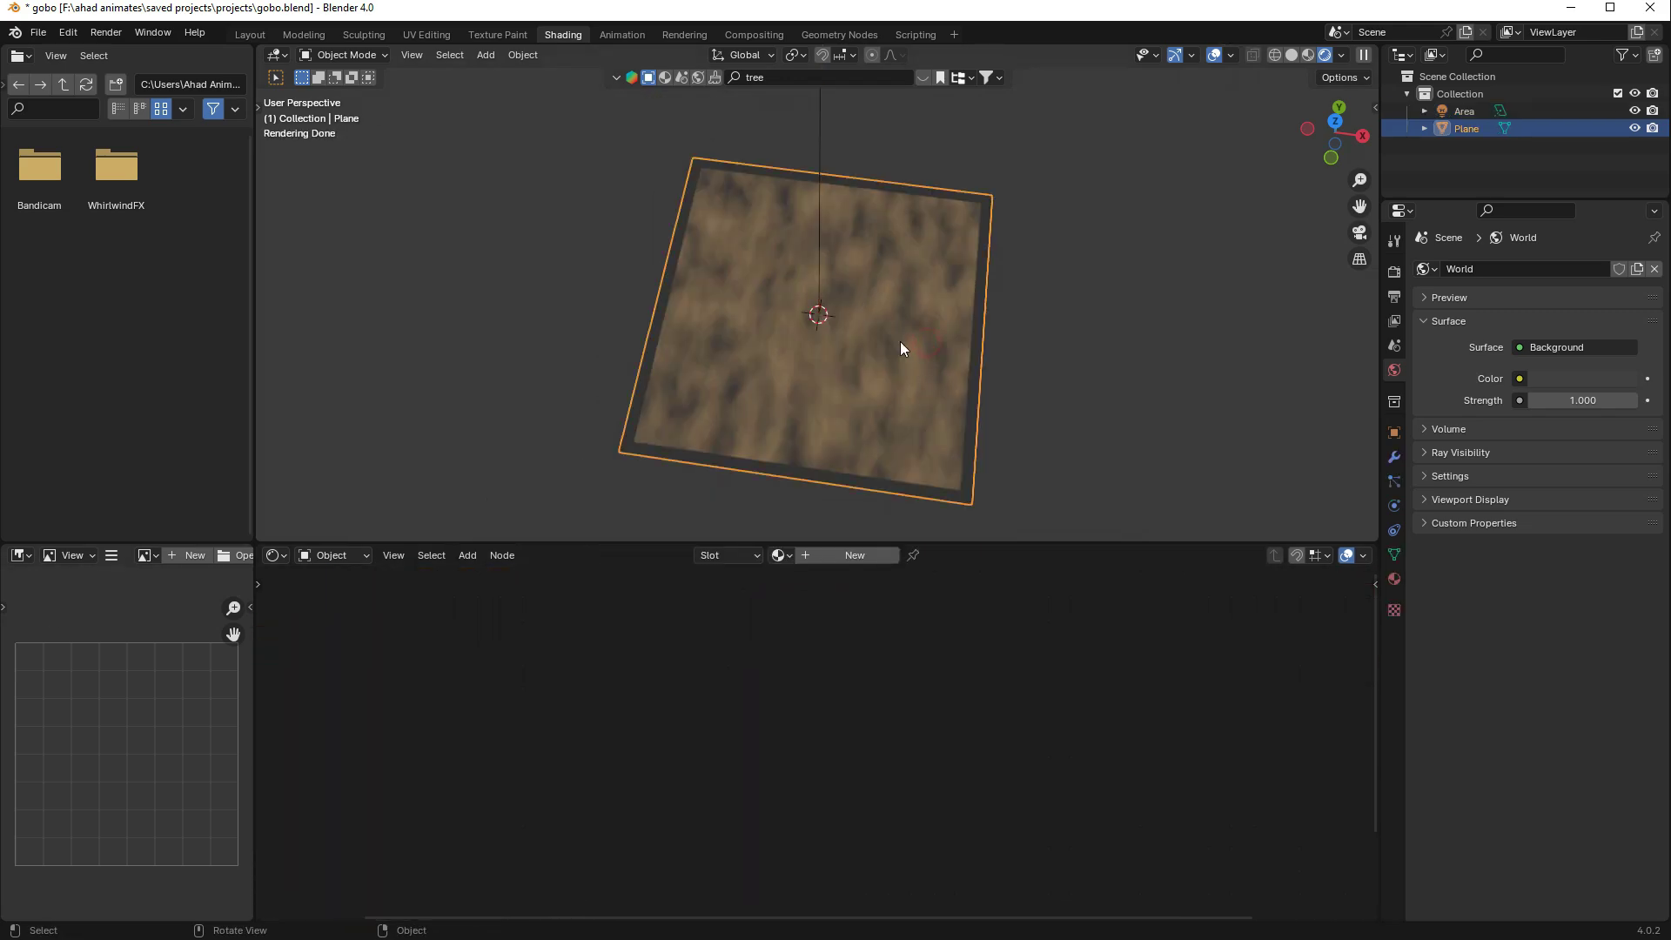
pyautogui.click(817, 132)
pyautogui.moveTo(749, 665); pyautogui.dragTo(870, 648, button='middle')
pyautogui.scroll(-8, 807, 655)
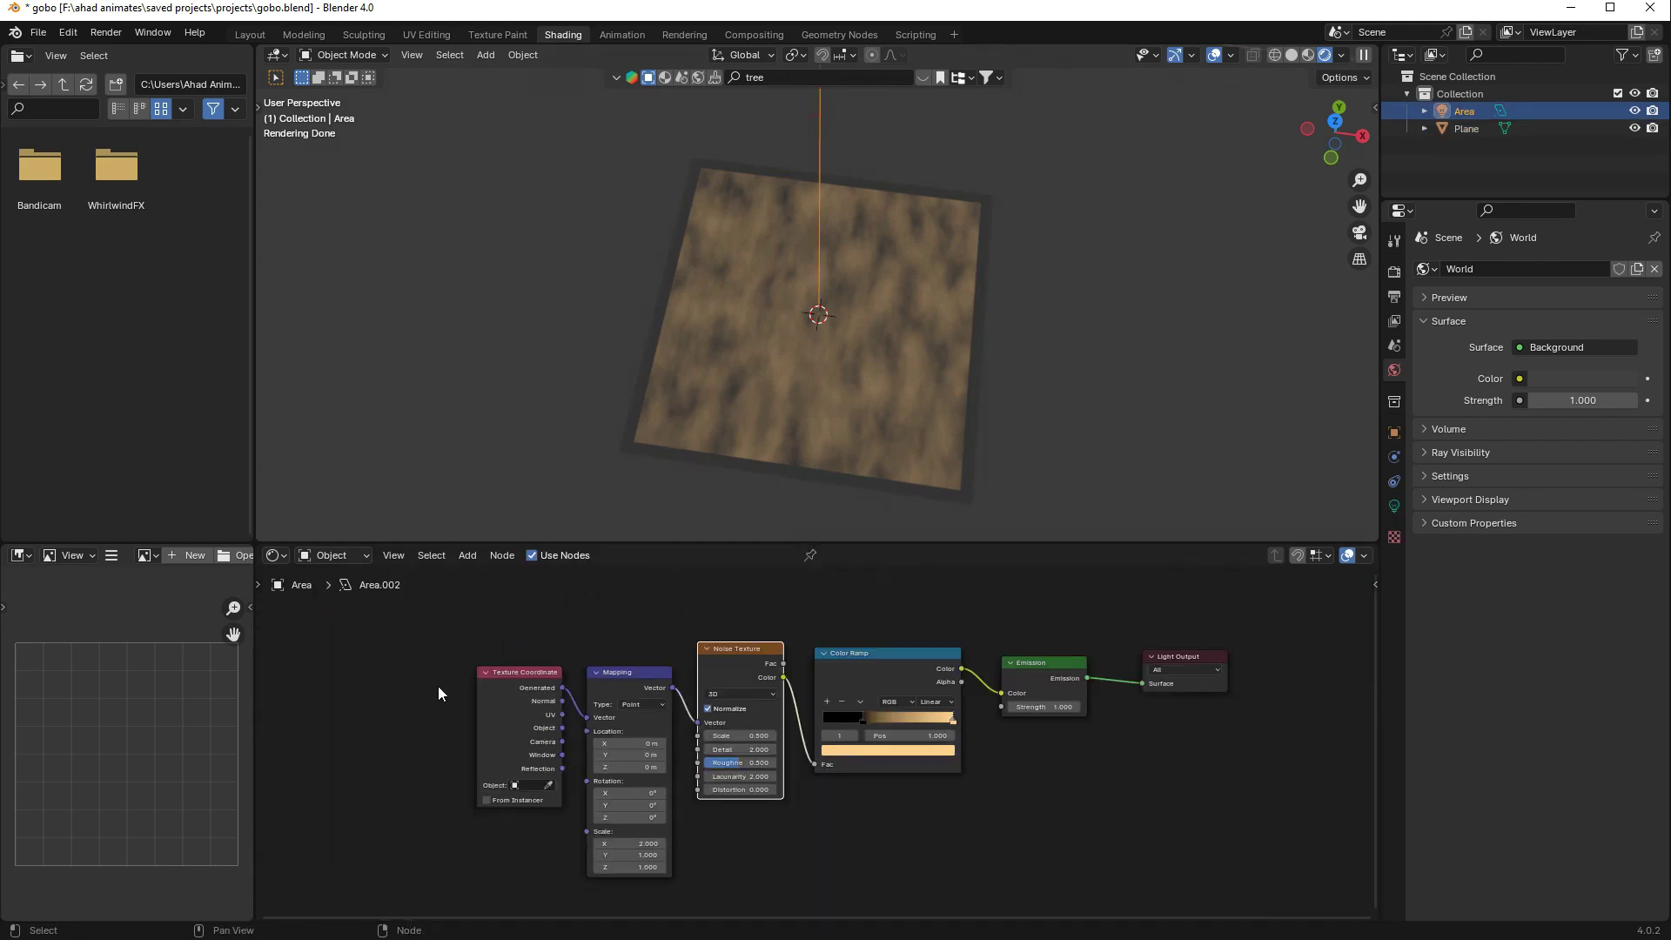
pyautogui.moveTo(438, 686); pyautogui.dragTo(769, 717)
pyautogui.press('x')
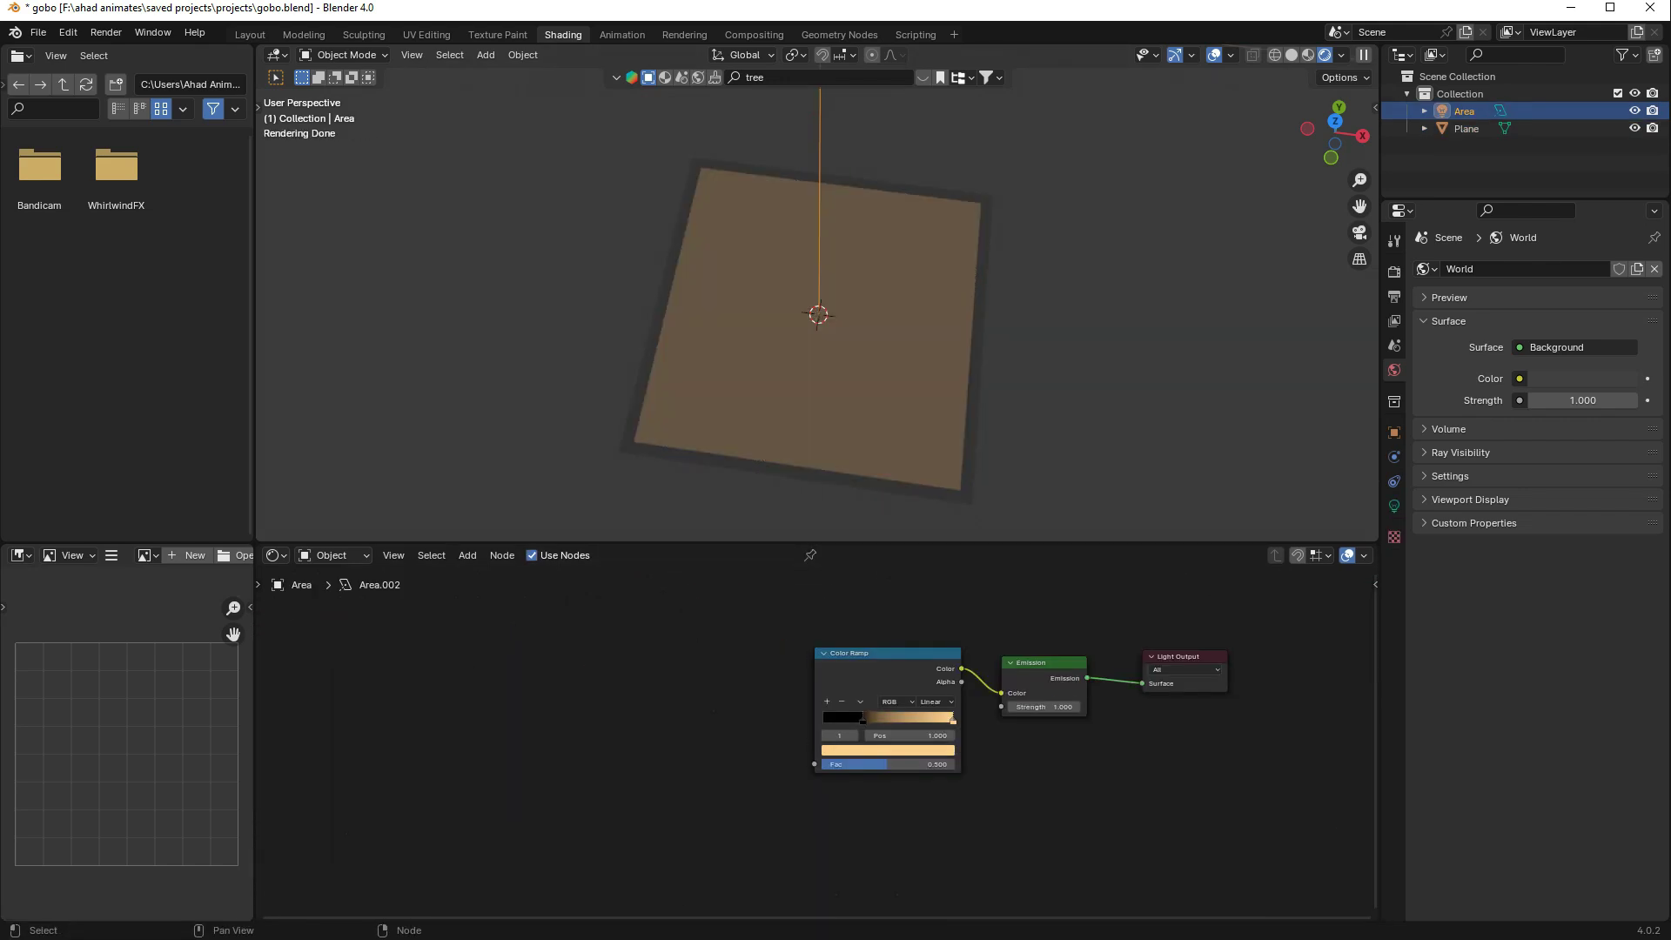
# - Switch to the Chrome browser and search Google for "tree image png"
pyautogui.hotkey('alt', 'Tab')
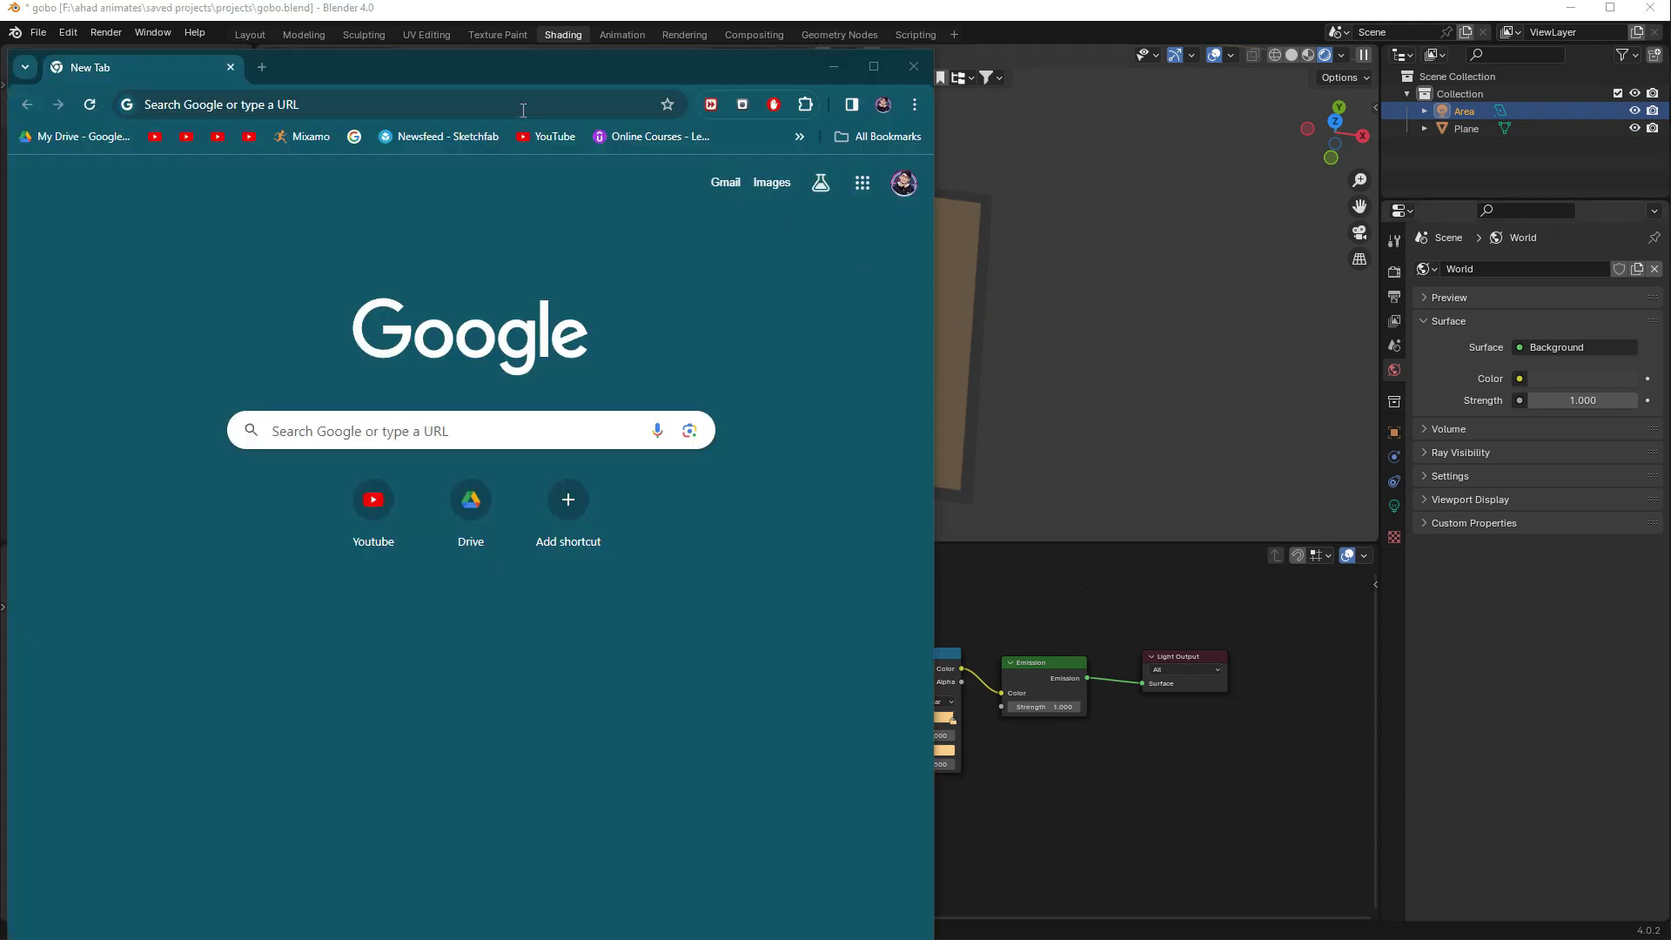
pyautogui.click(523, 110)
pyautogui.write('tree')
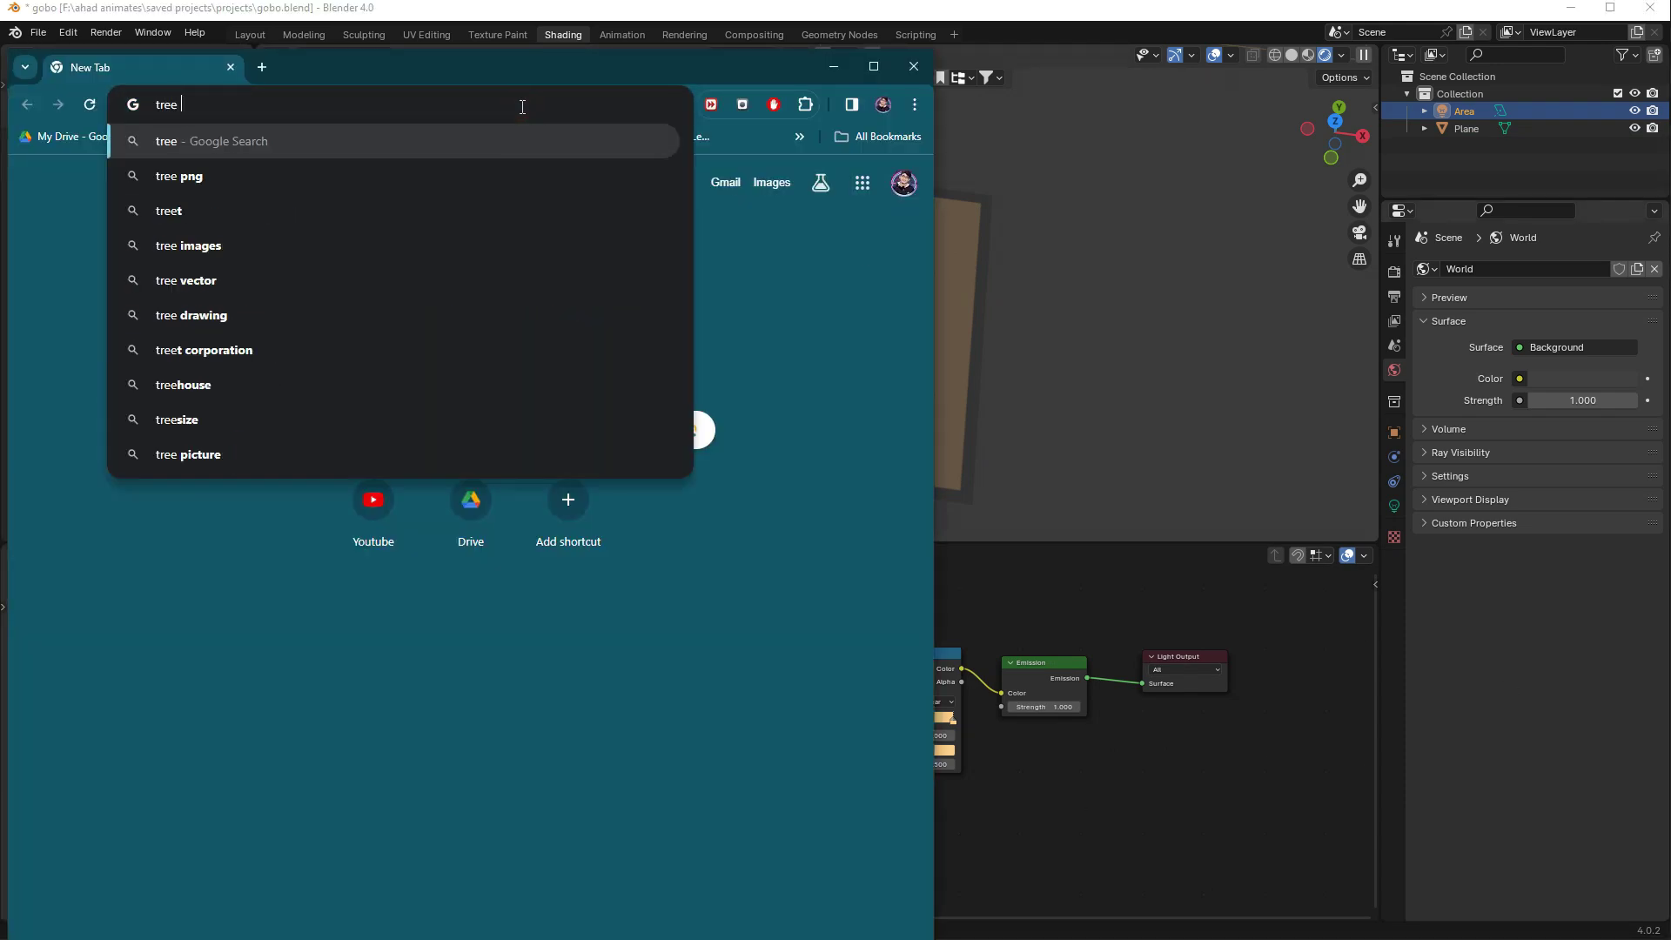
pyautogui.write(' im')
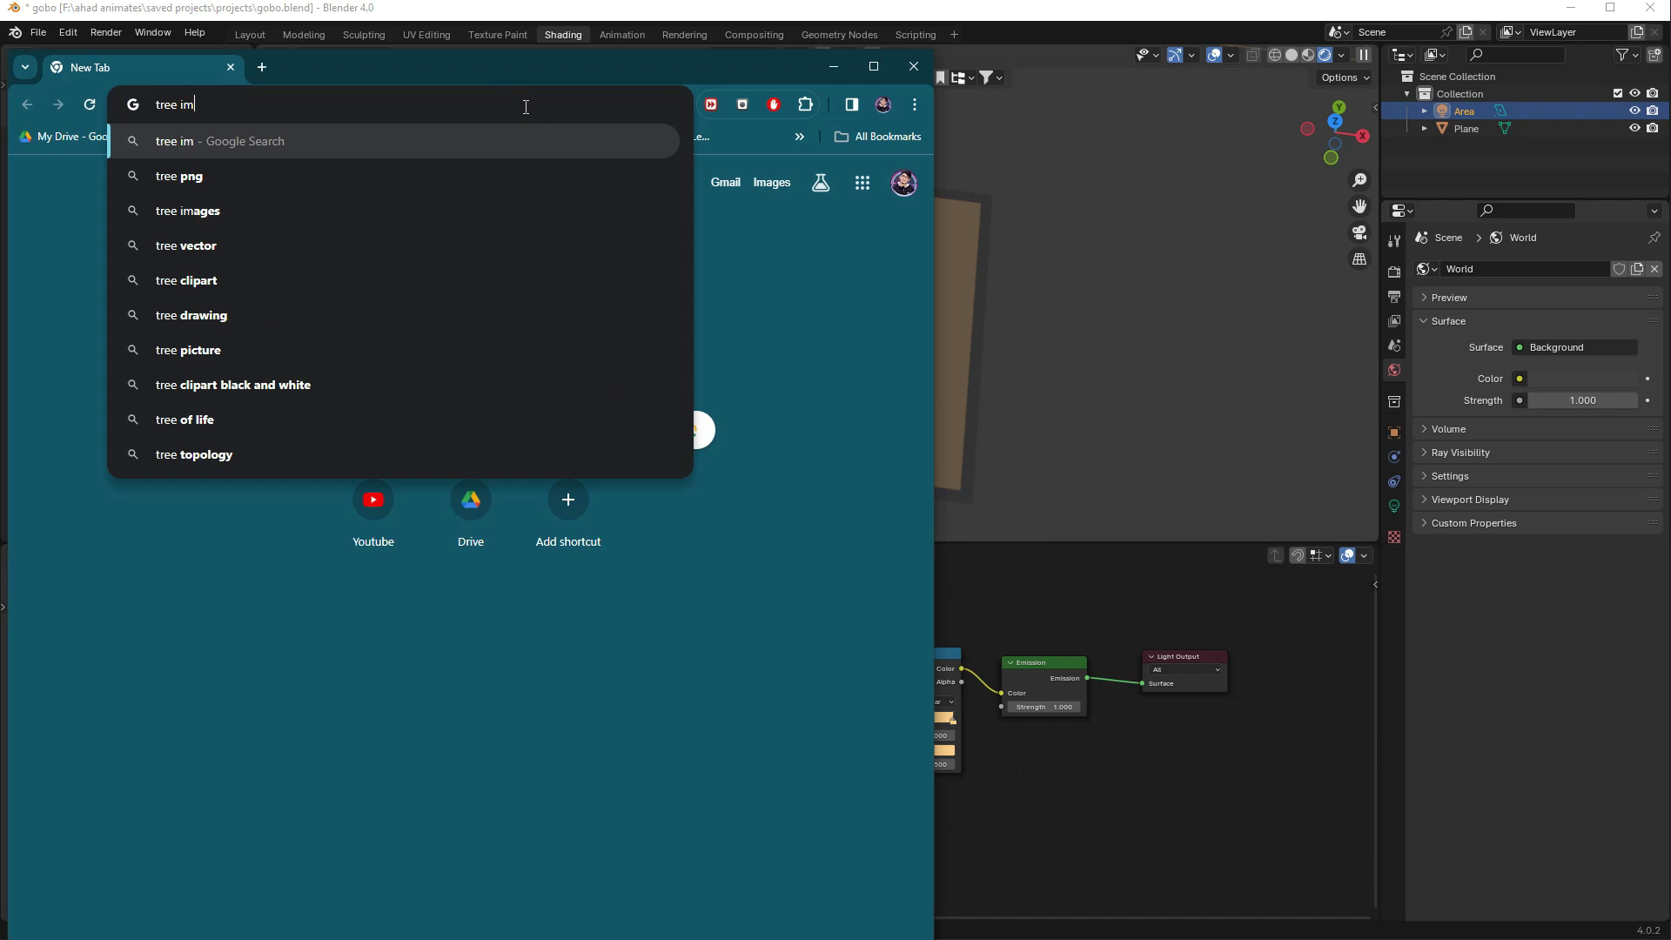
pyautogui.write('age png')
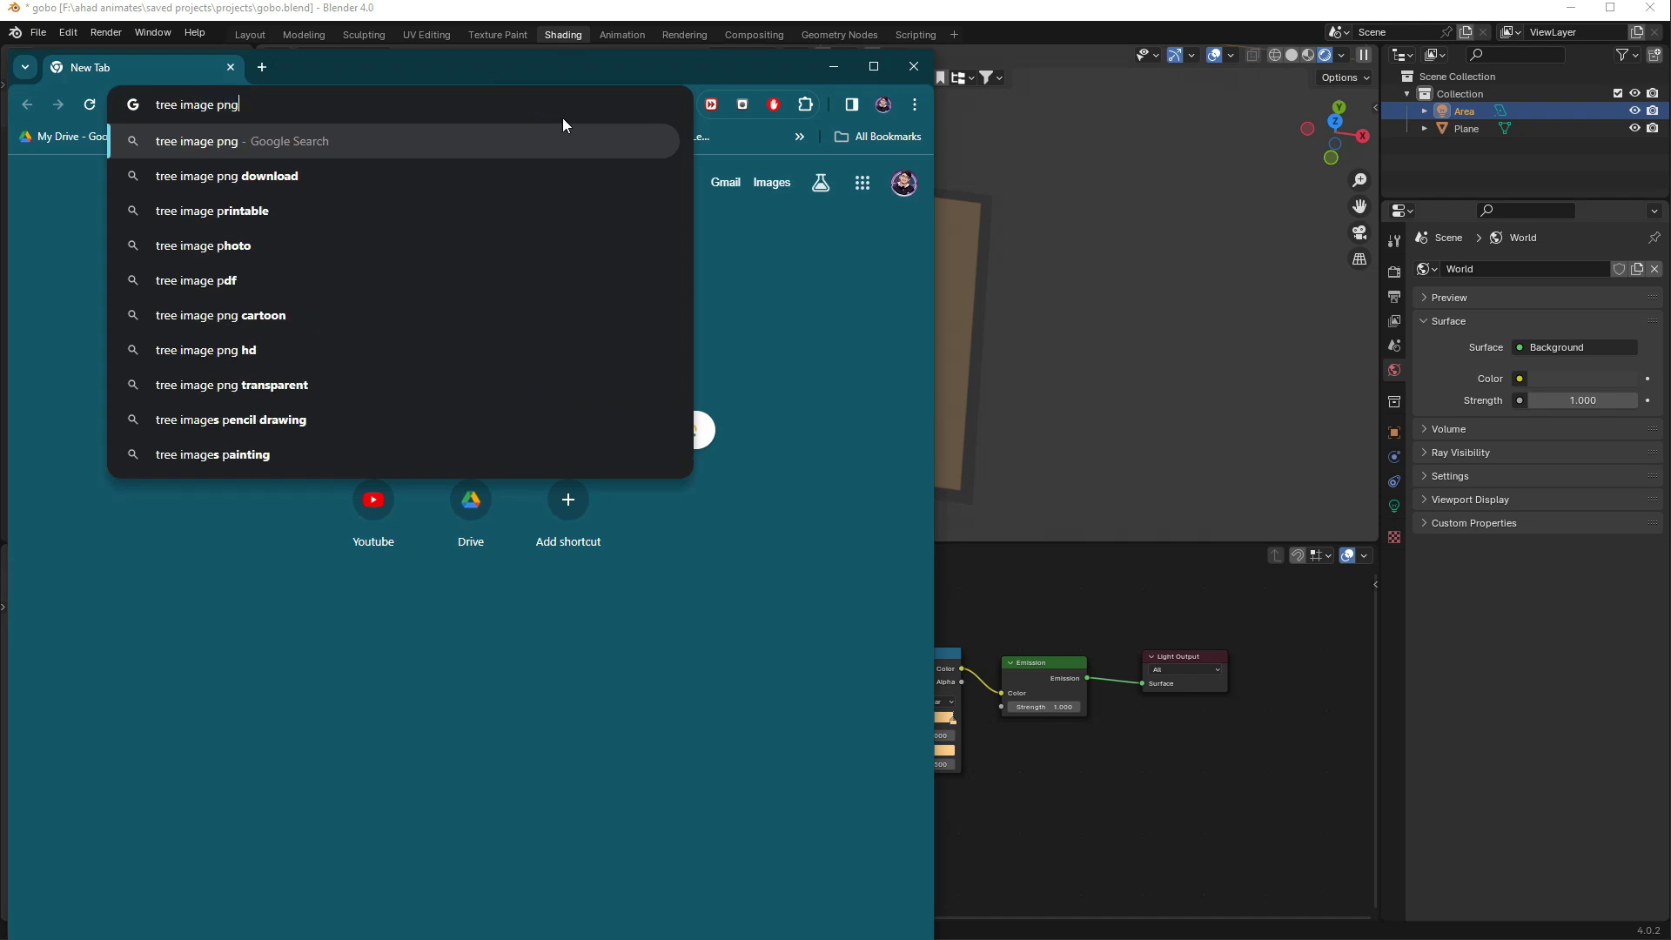
pyautogui.press('Return')
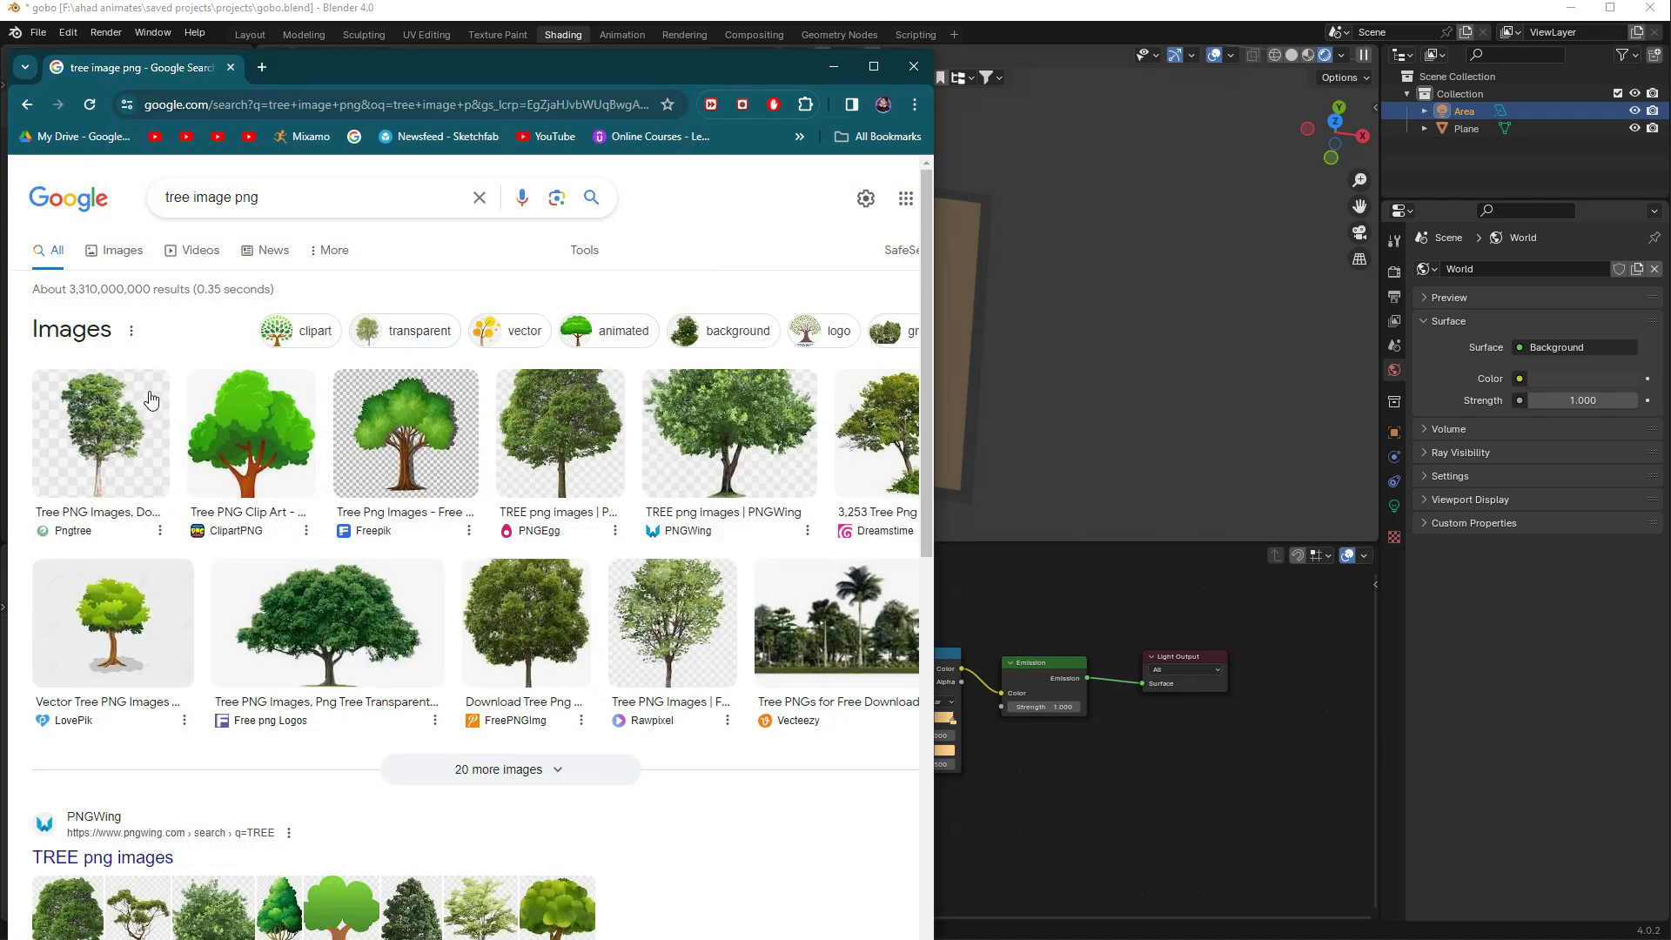
# - Save the isolated tree image from the Pngtree result into the Downloads folder and close the browser
pyautogui.click(104, 422)
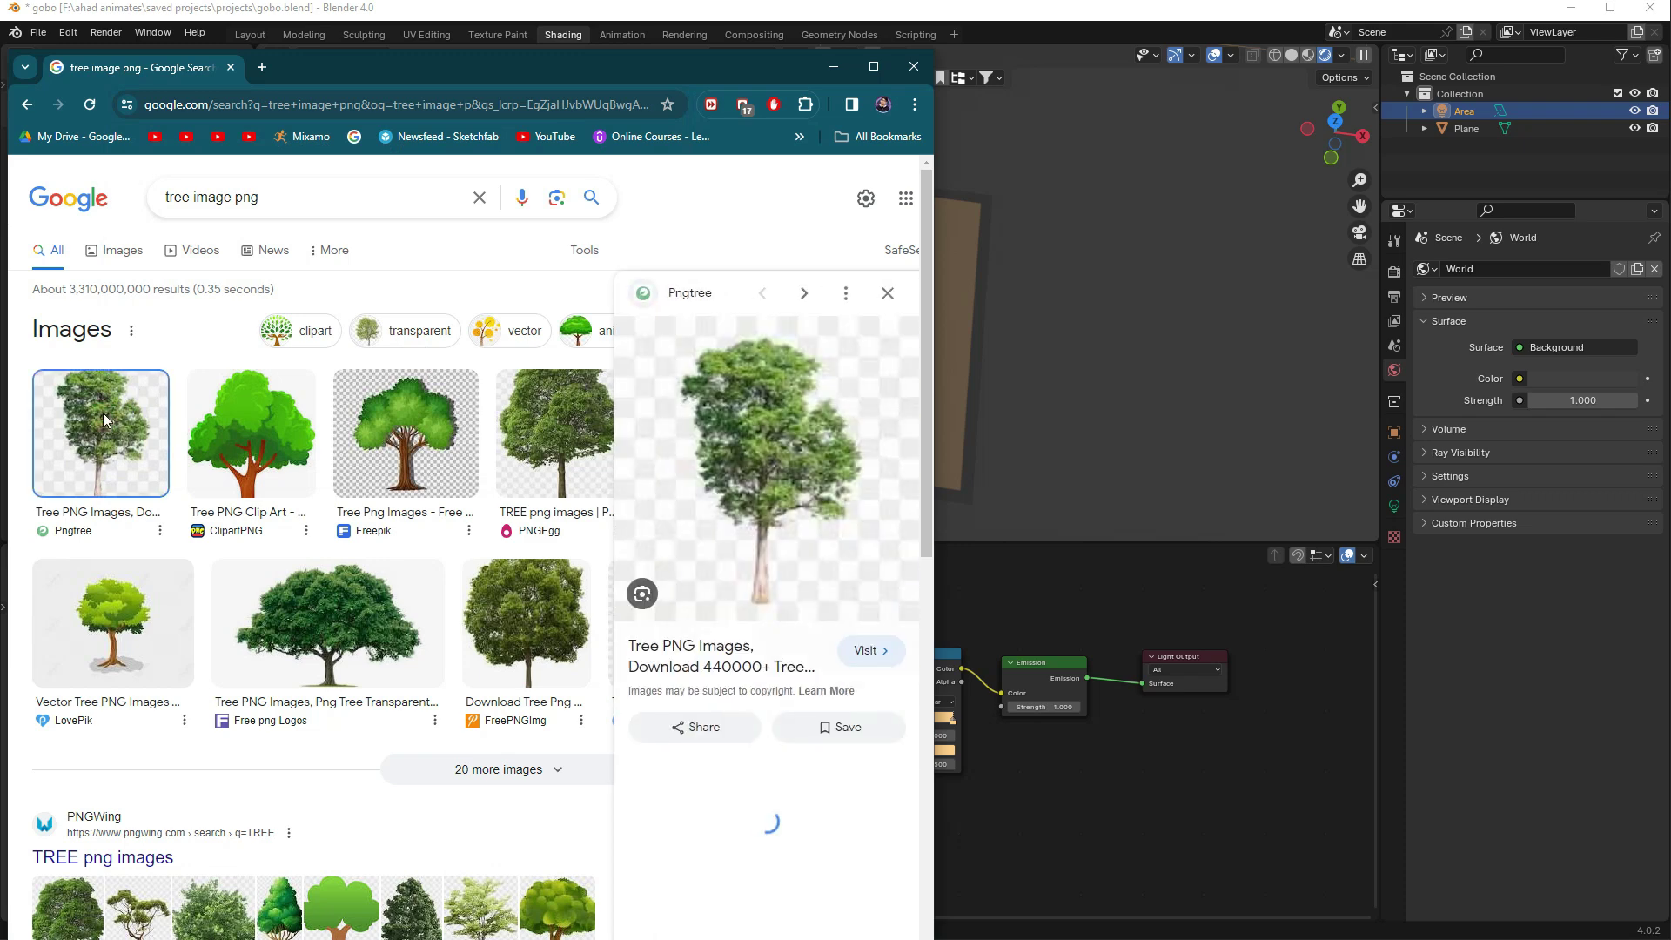
pyautogui.rightClick(792, 451)
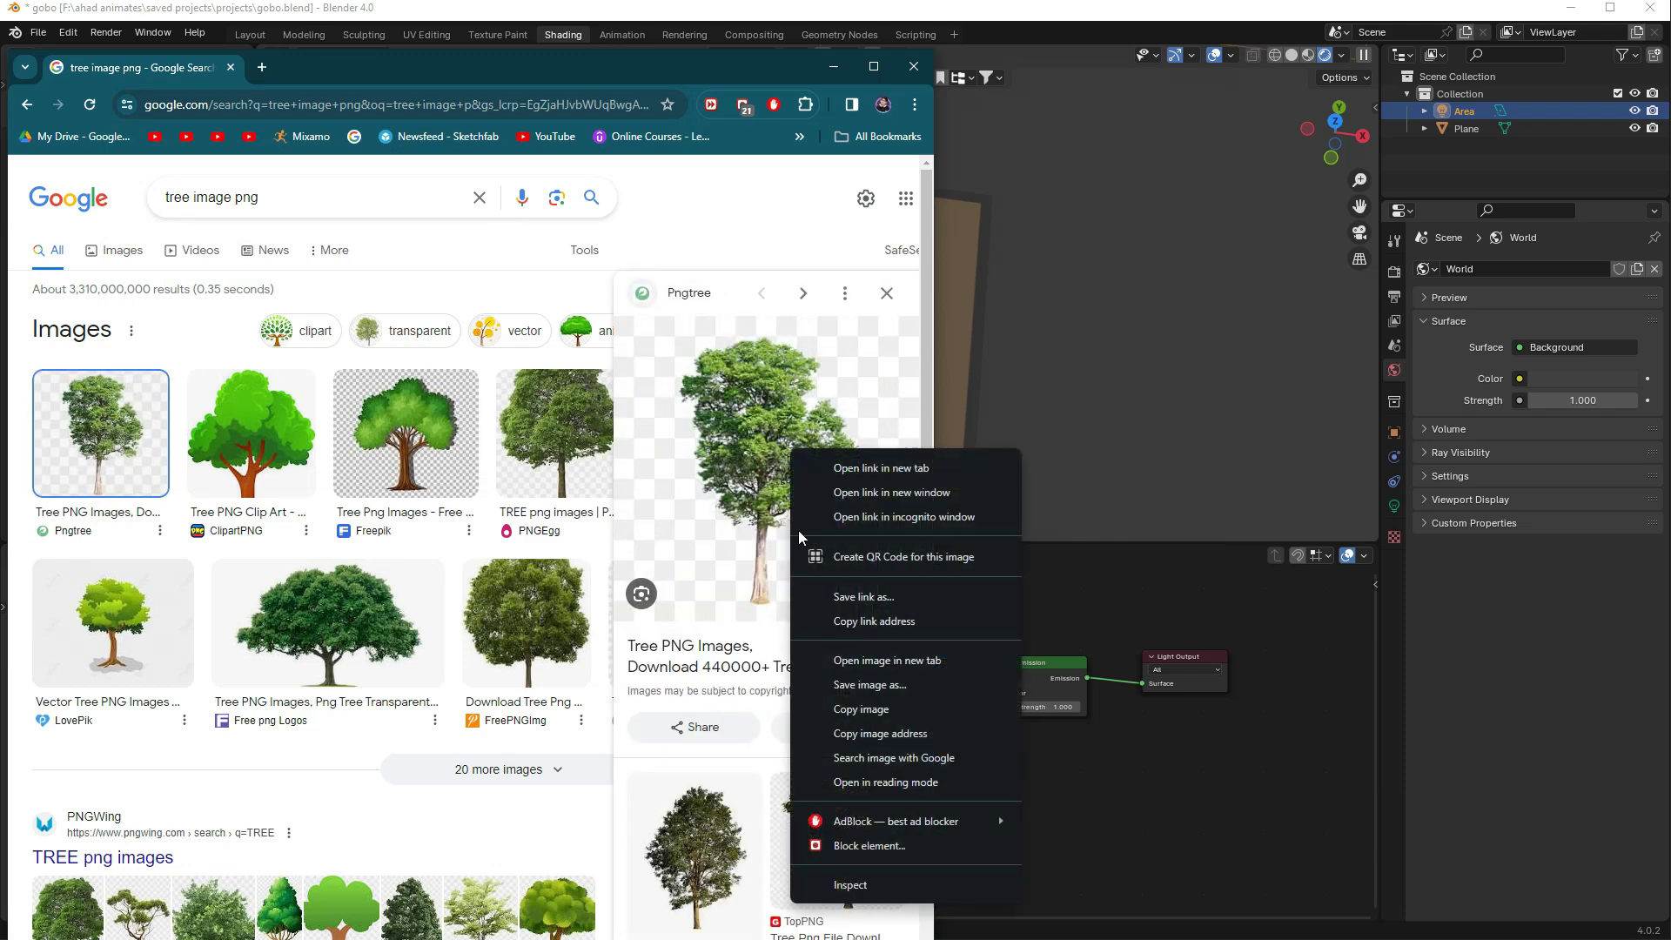
pyautogui.click(853, 686)
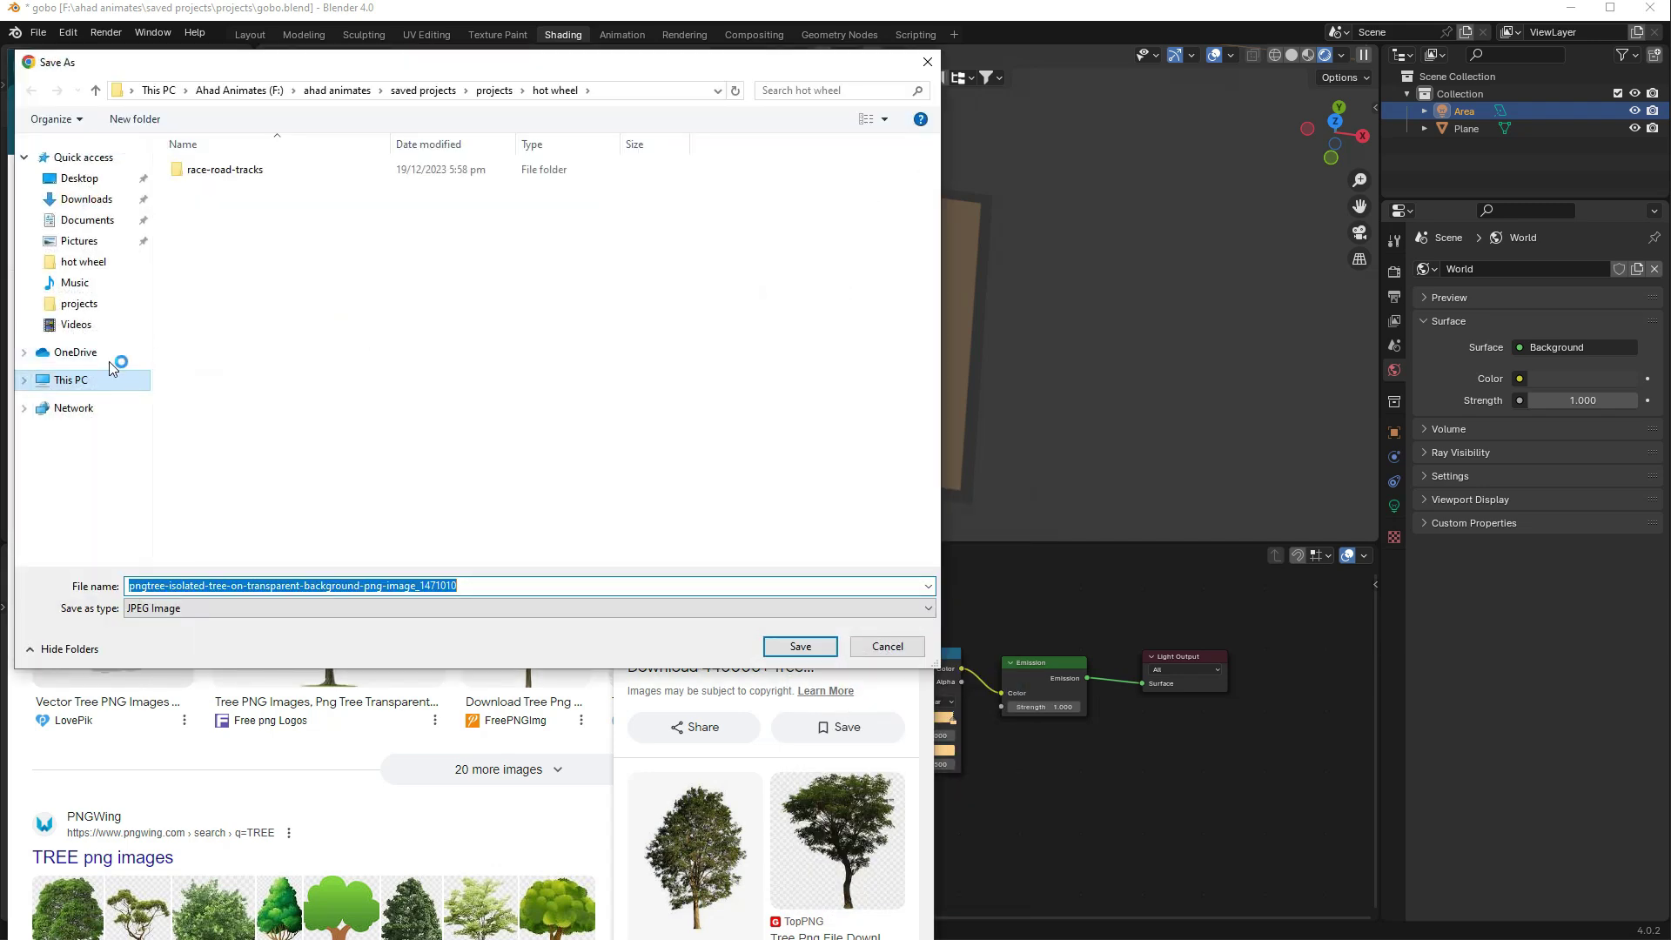
pyautogui.click(87, 200)
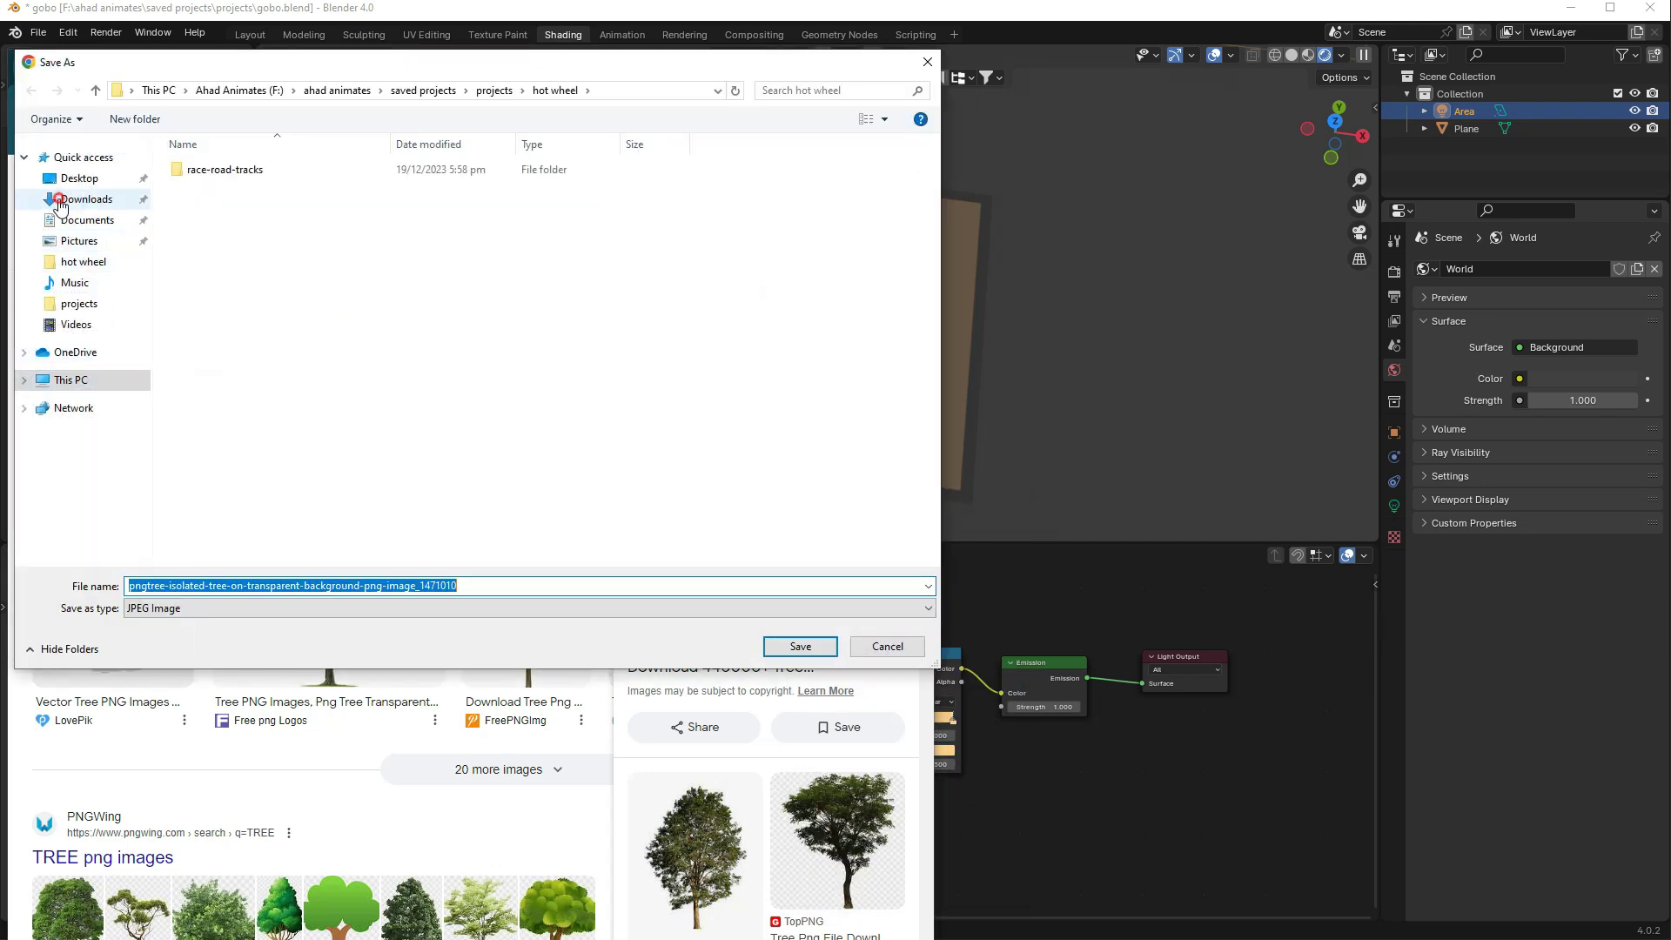
pyautogui.click(799, 646)
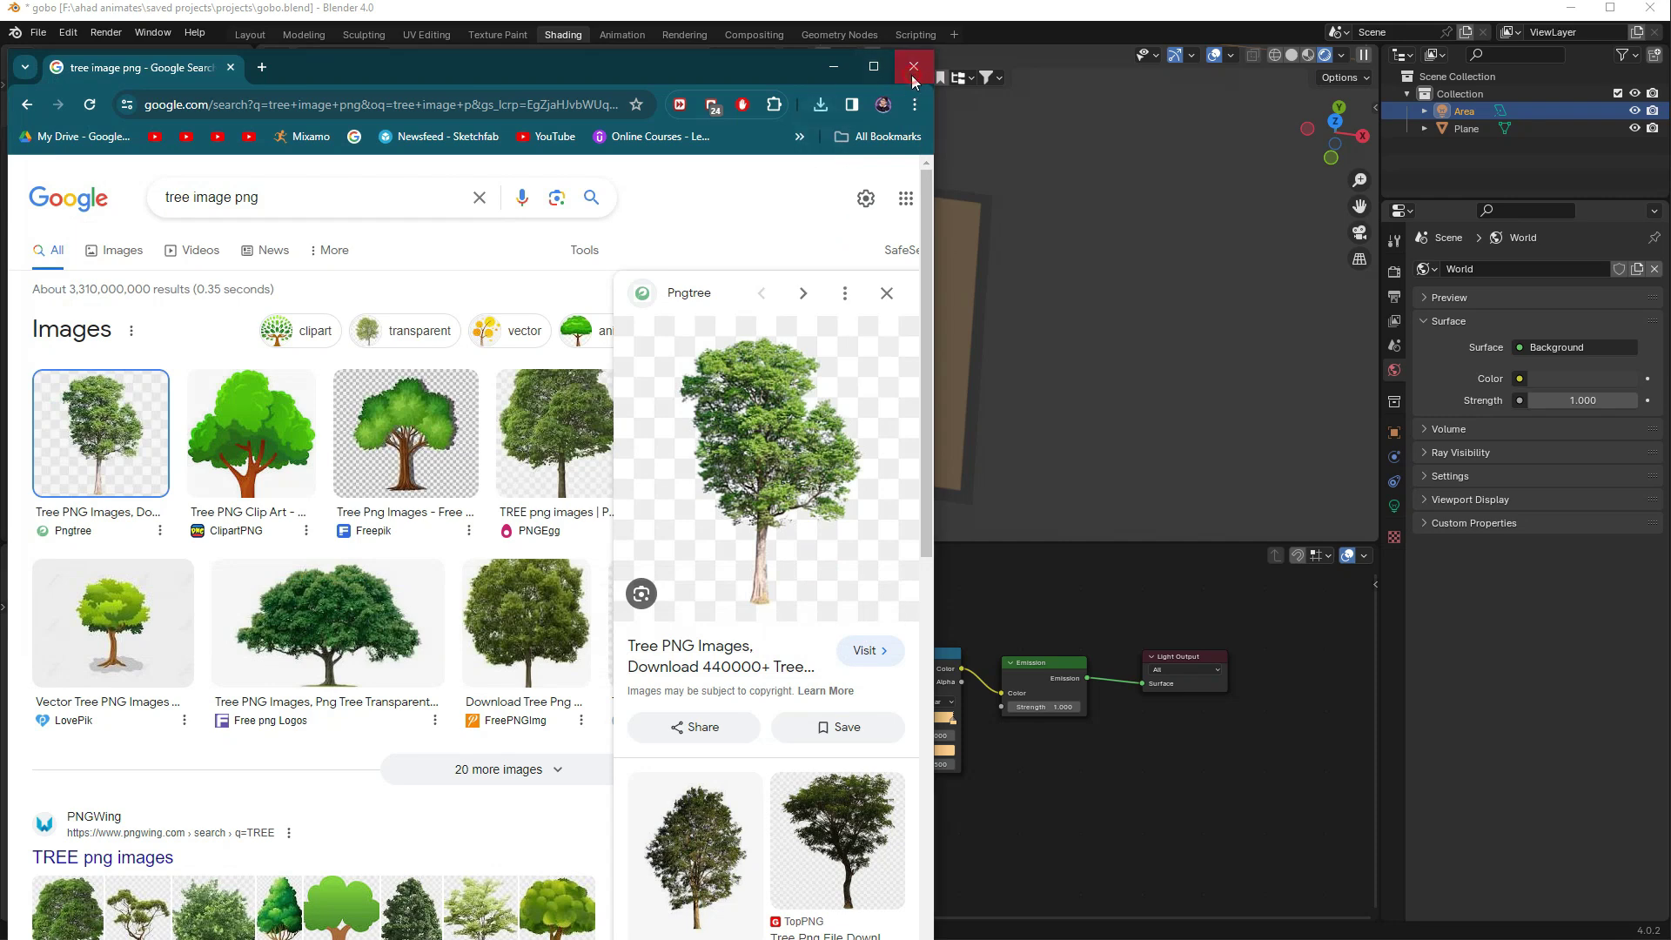
pyautogui.click(912, 75)
# - Delete the Color Ramp node from the area light's shader
pyautogui.scroll(3, 917, 578)
pyautogui.moveTo(1010, 645); pyautogui.dragTo(917, 647, button='middle')
pyautogui.moveTo(699, 669); pyautogui.dragTo(972, 778)
pyautogui.press('Delete')
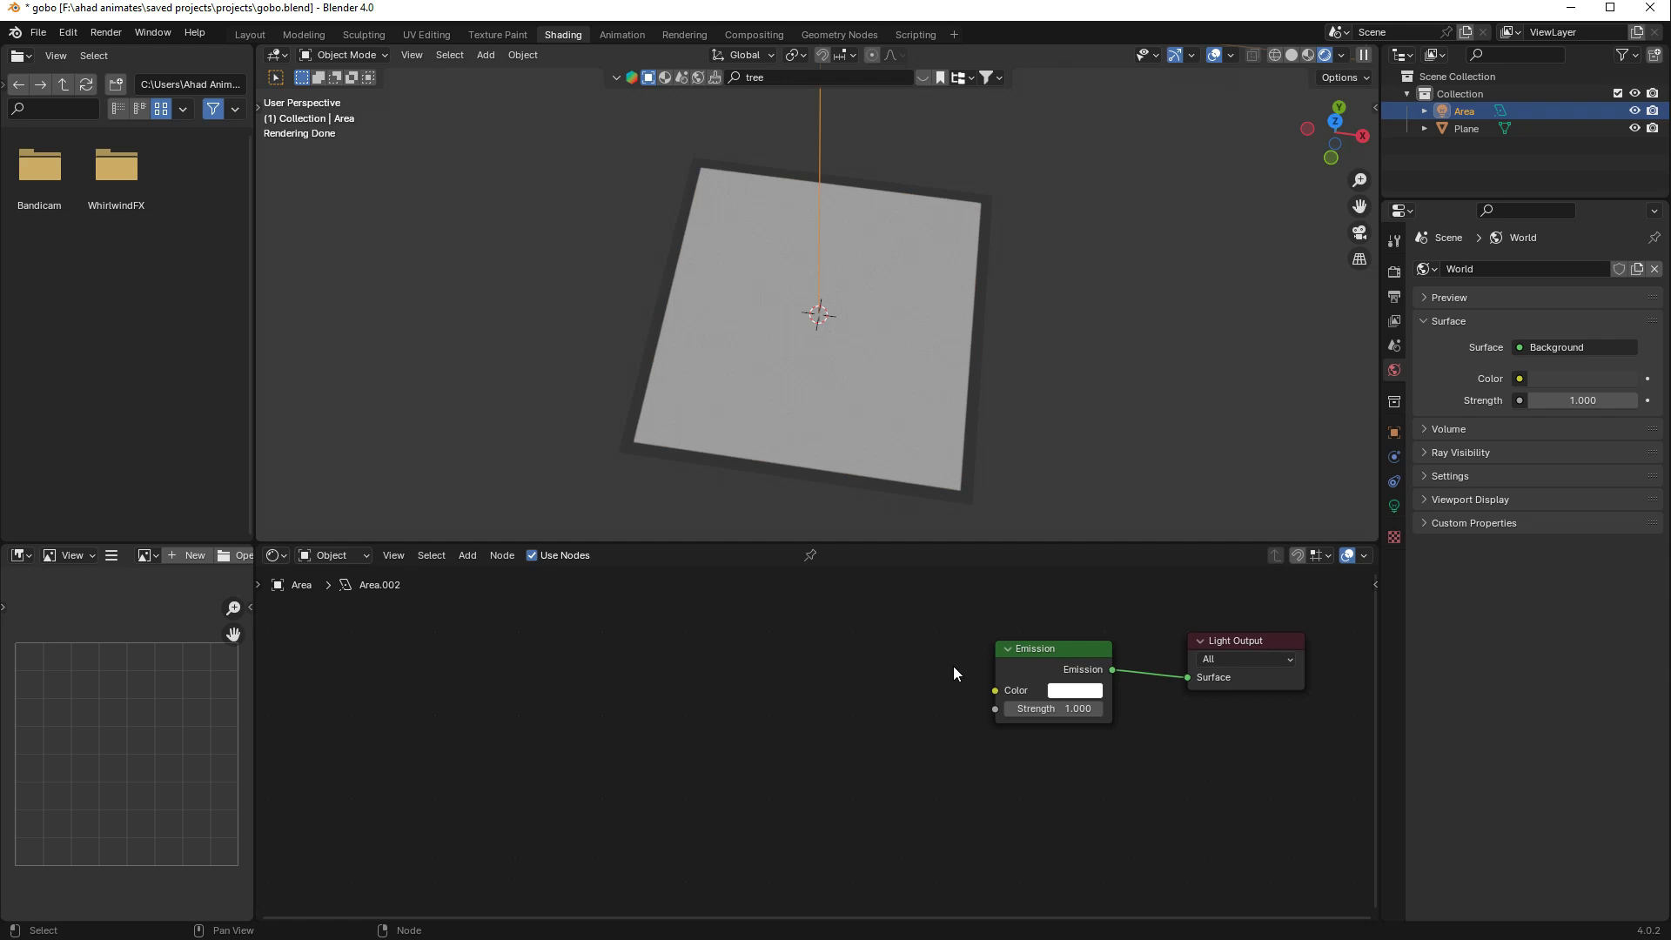
# - Add an Image Texture node beside the Emission node and load the pngtree tree image from Downloads
pyautogui.hotkey('shift', 'a')
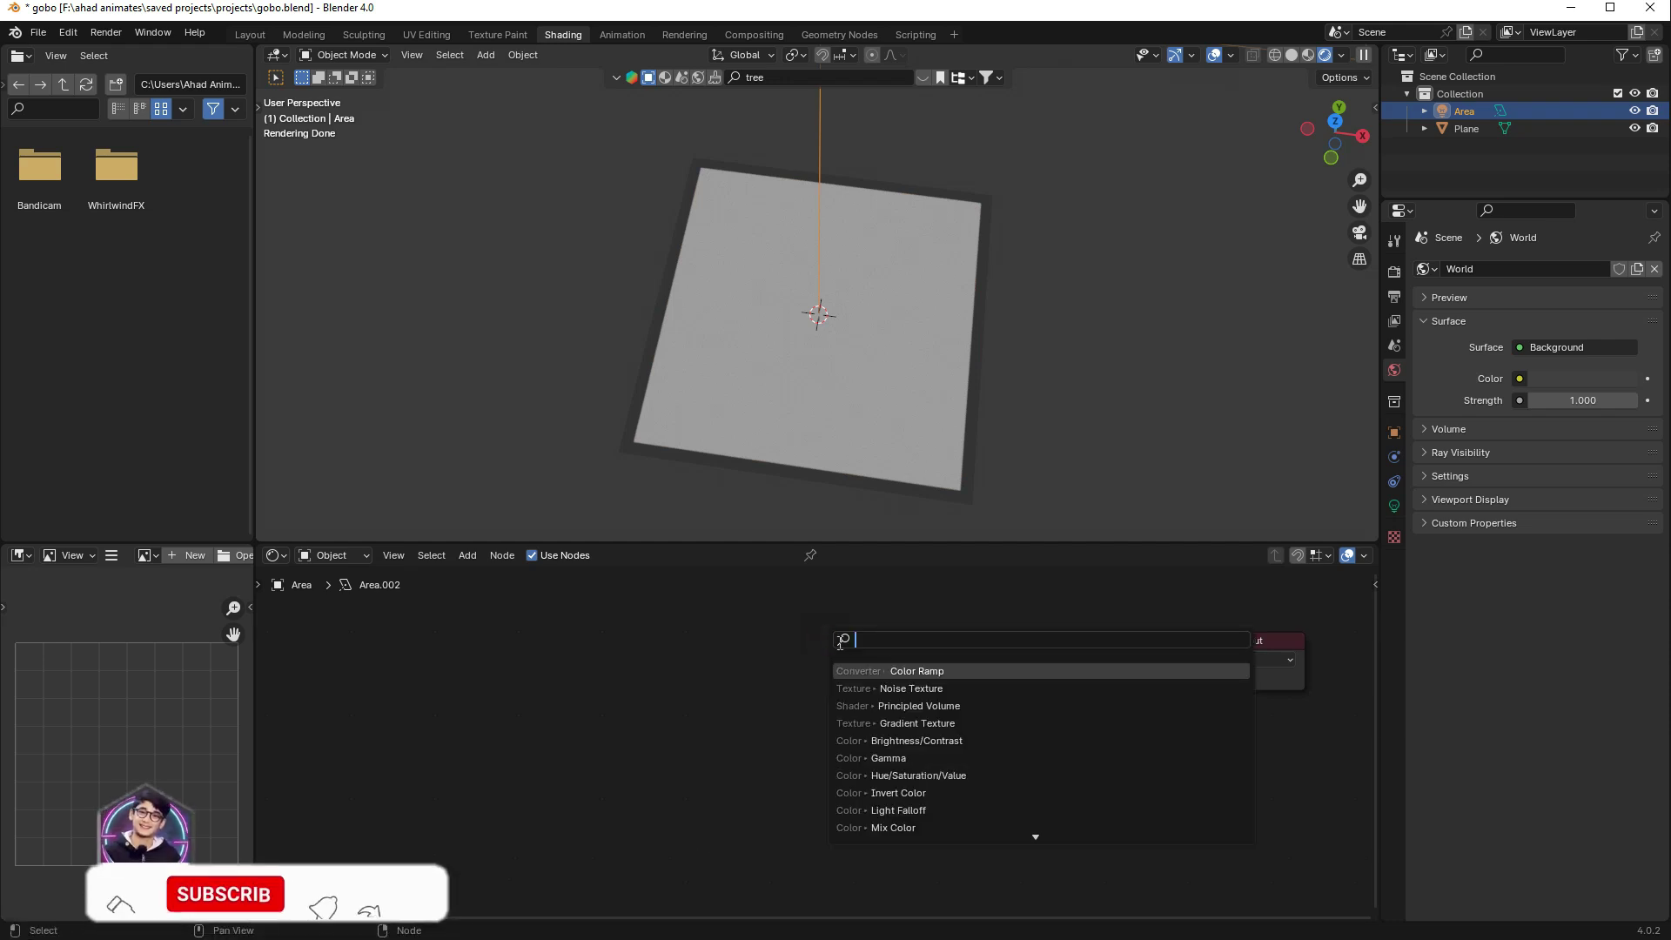
pyautogui.write('image')
pyautogui.press('Return')
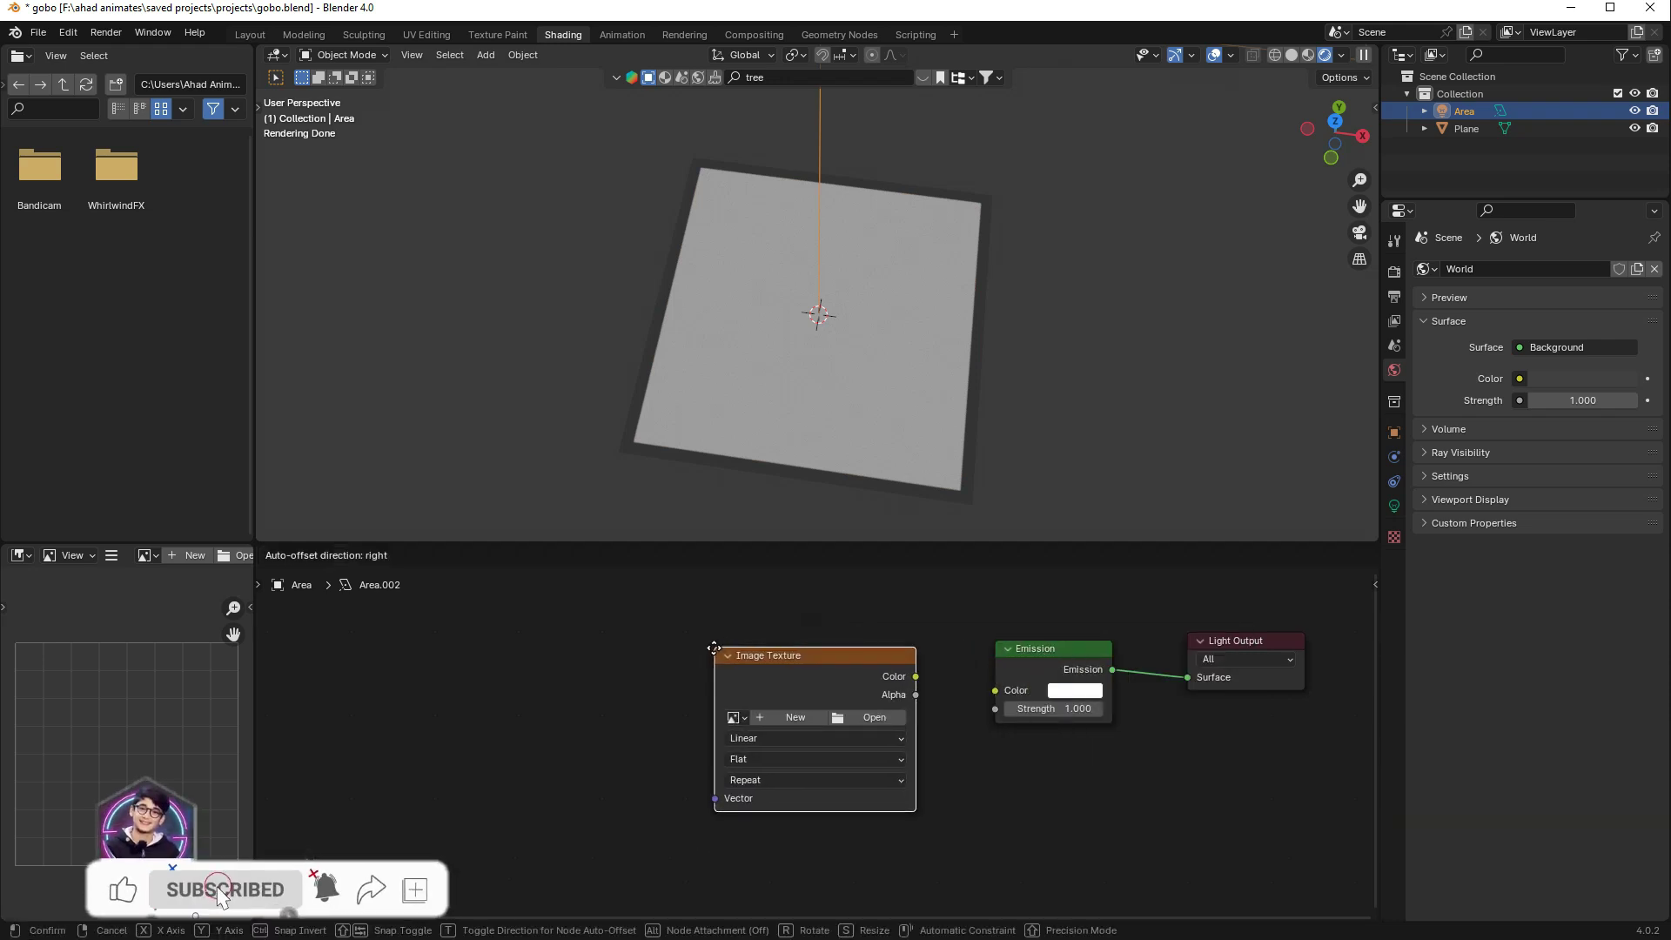
pyautogui.click(821, 683)
pyautogui.click(851, 712)
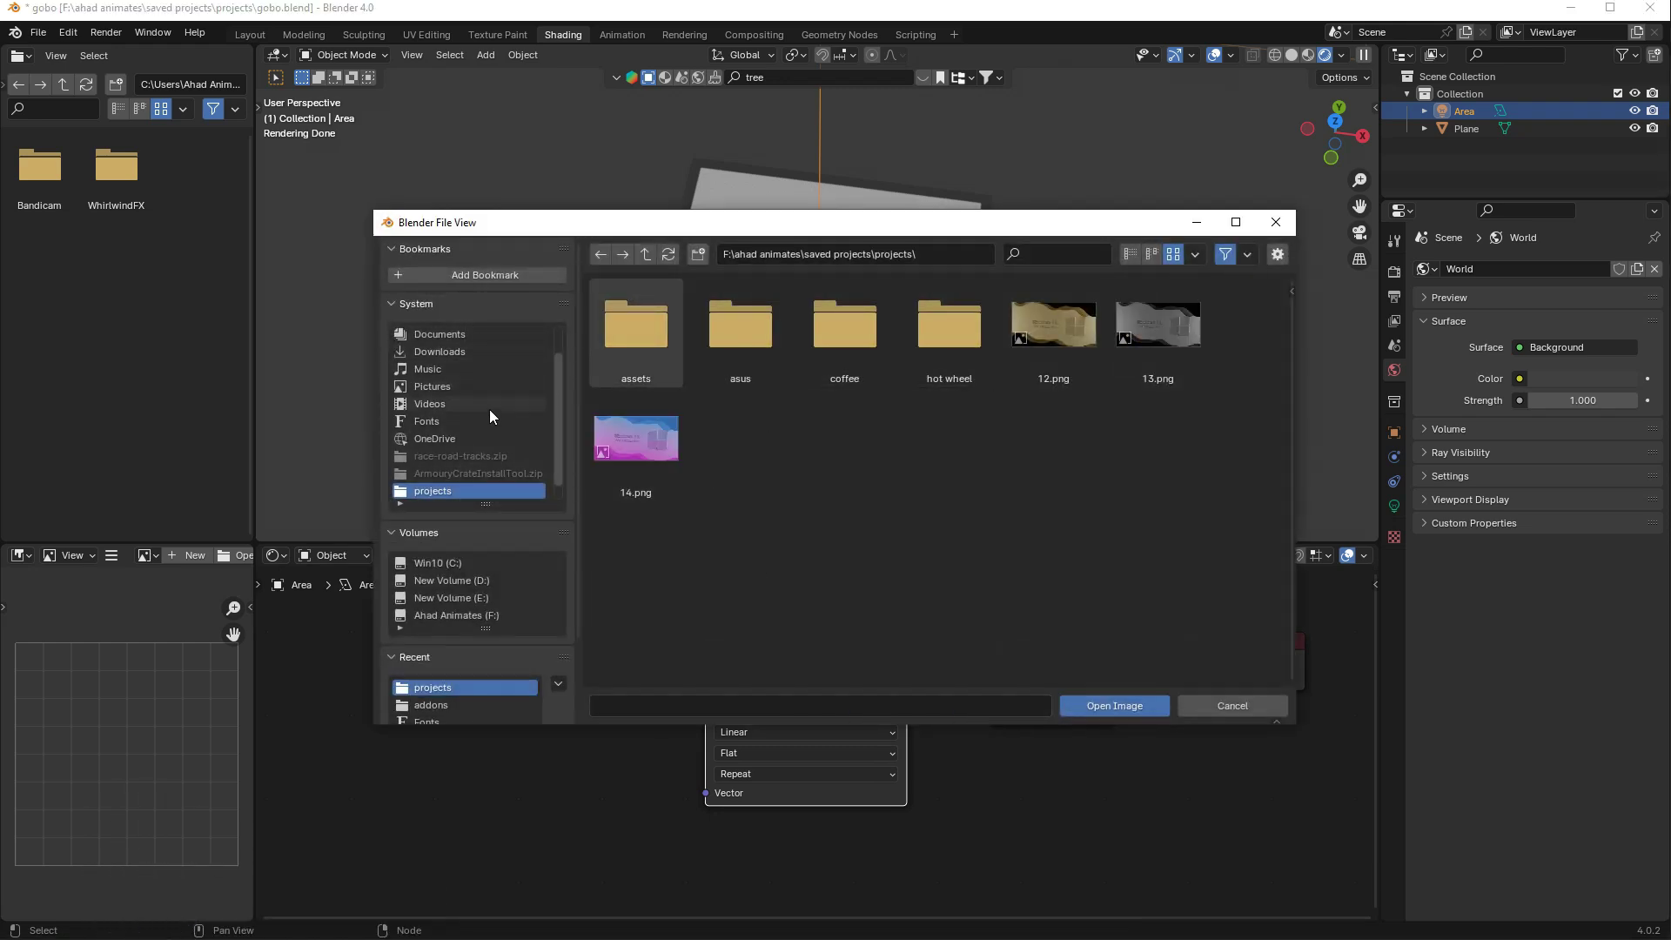
pyautogui.click(442, 354)
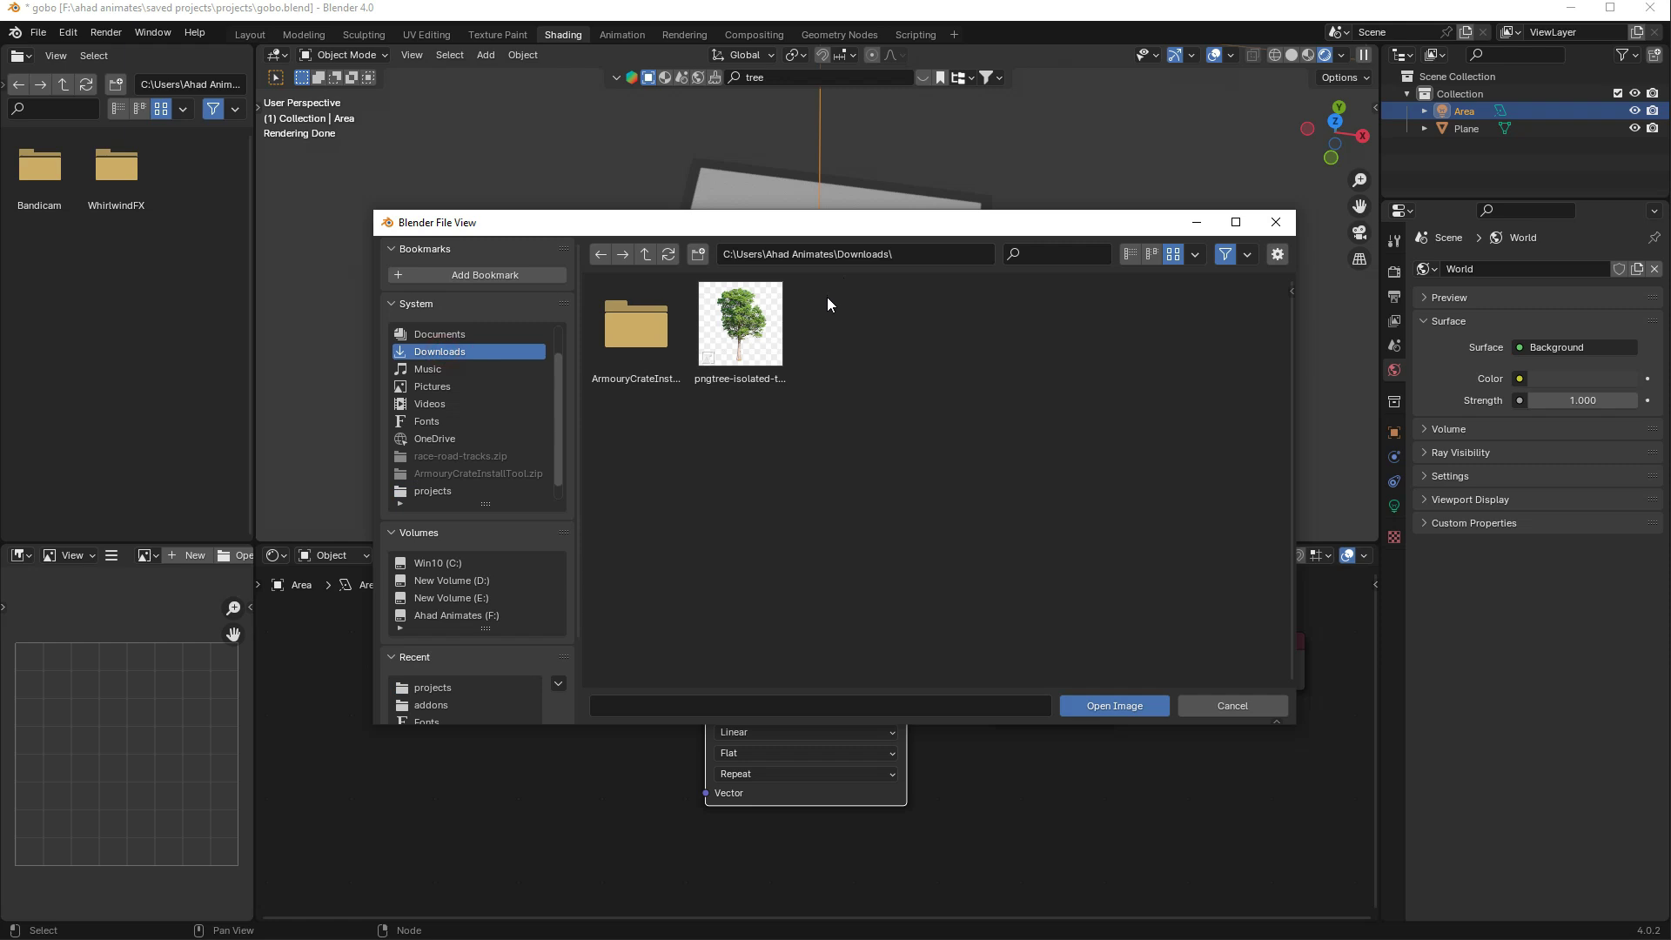
pyautogui.doubleClick(775, 399)
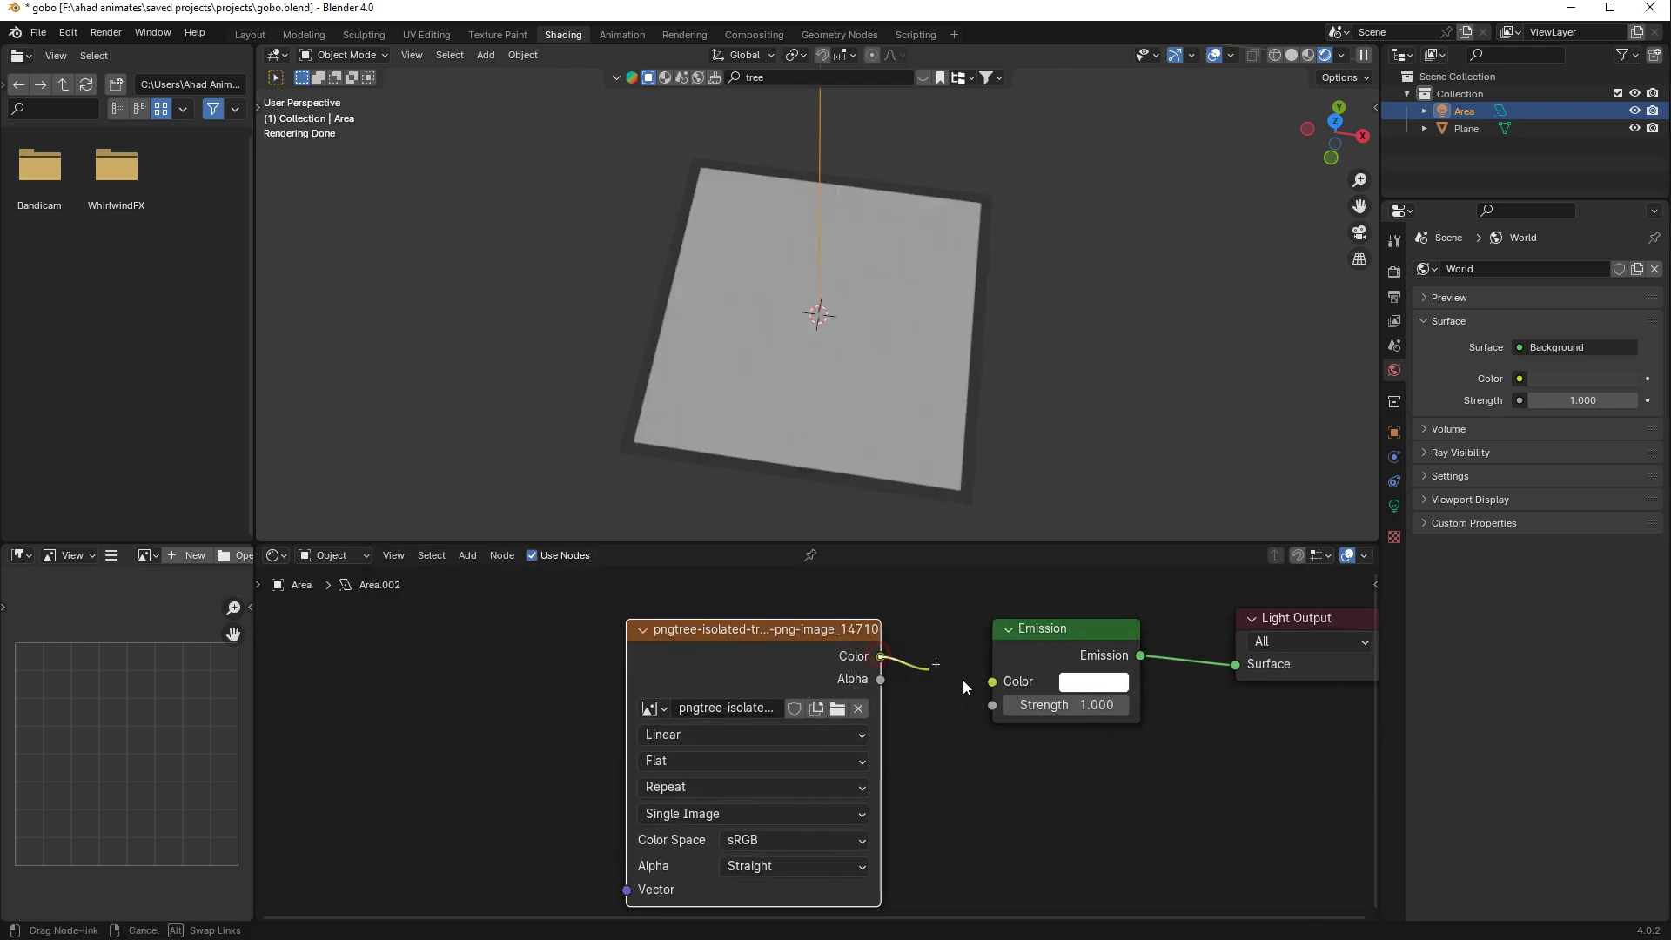
# - Connect the Image Texture's Color output to the Emission node's Color input
pyautogui.moveTo(963, 681); pyautogui.dragTo(988, 684)
pyautogui.moveTo(891, 487); pyautogui.dragTo(856, 55, button='middle')
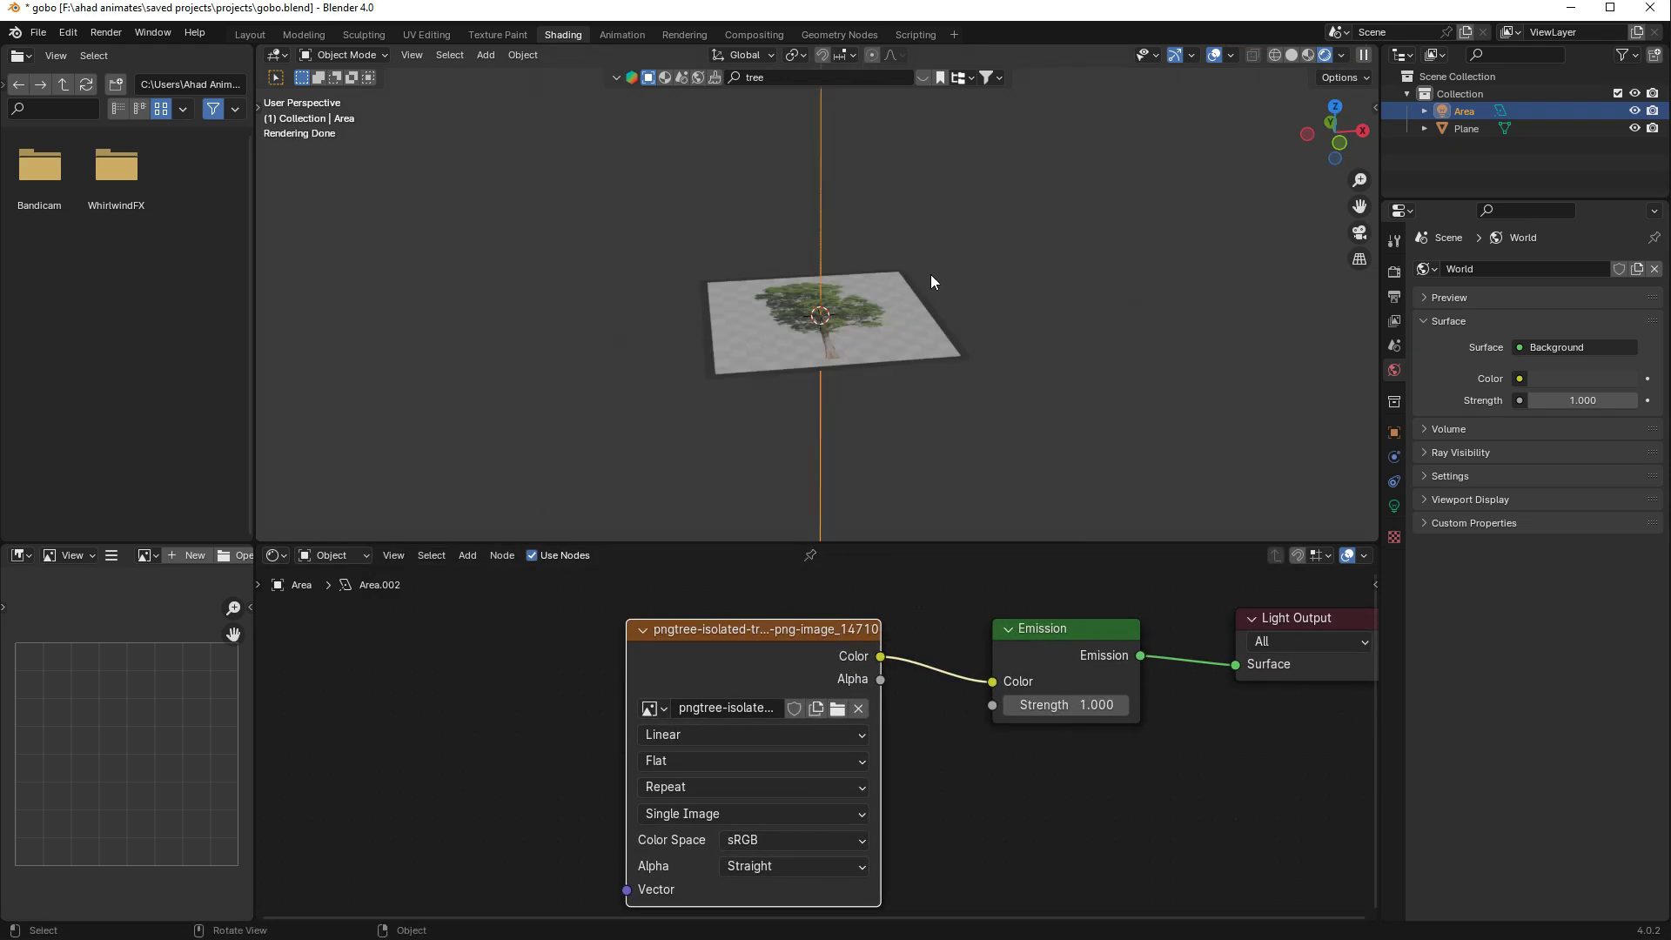
pyautogui.scroll(-5, 902, 316)
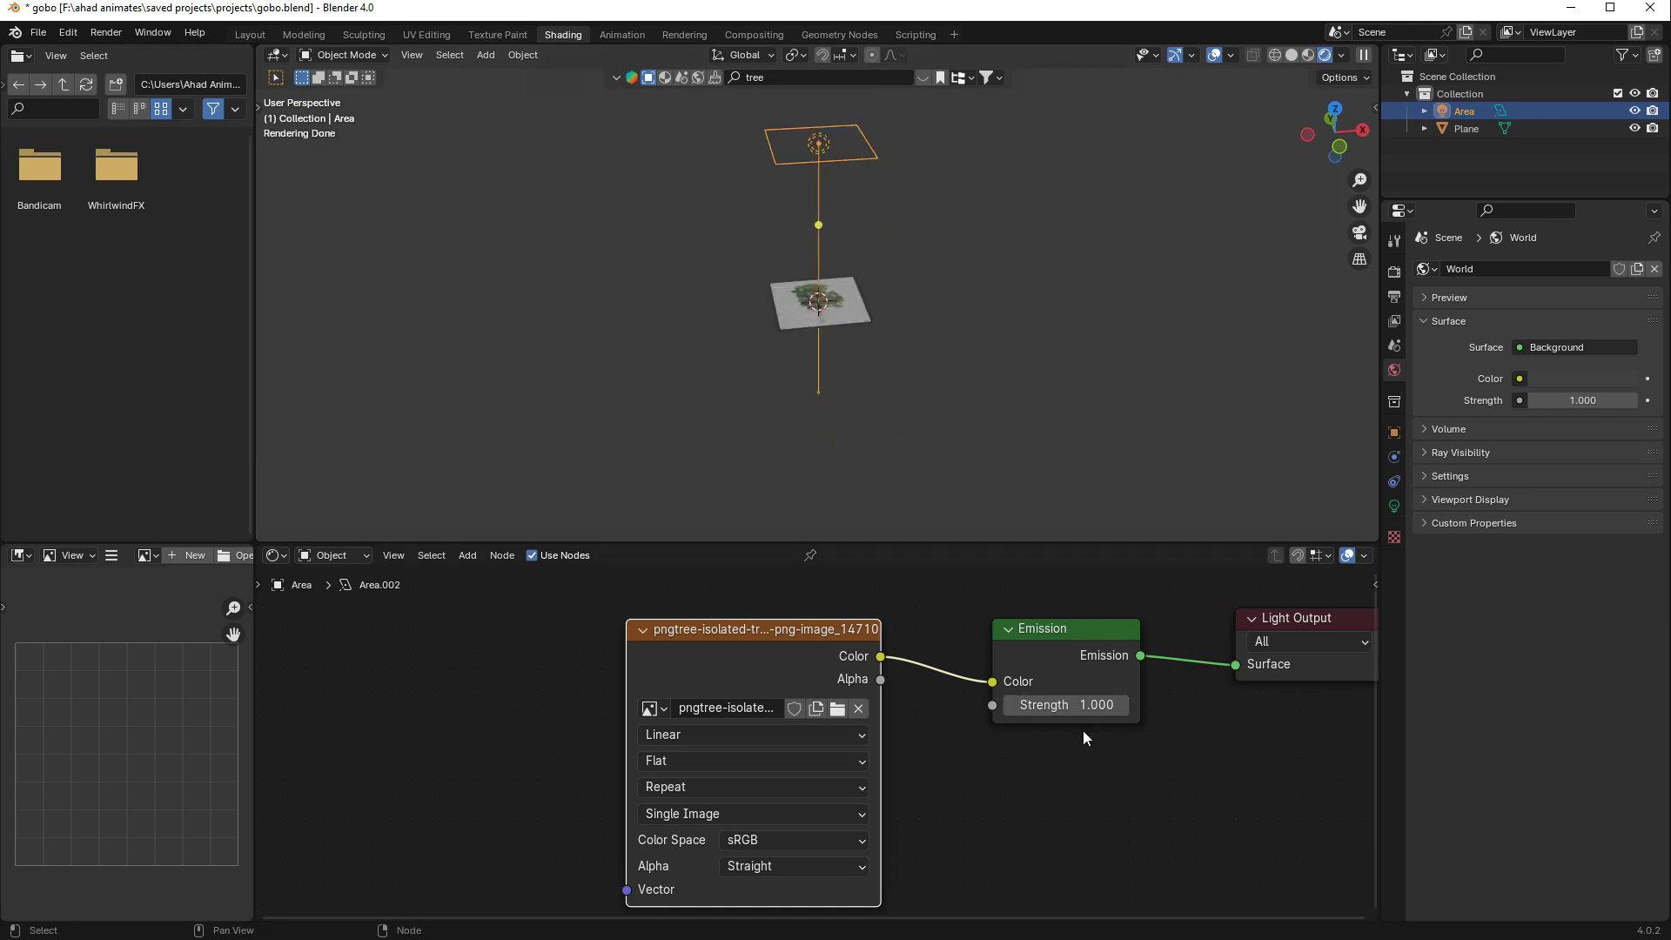
# - Set the Emission Strength to 9.7 and inspect the tree image projected on the plane
pyautogui.moveTo(1079, 705); pyautogui.dragTo(1132, 705)
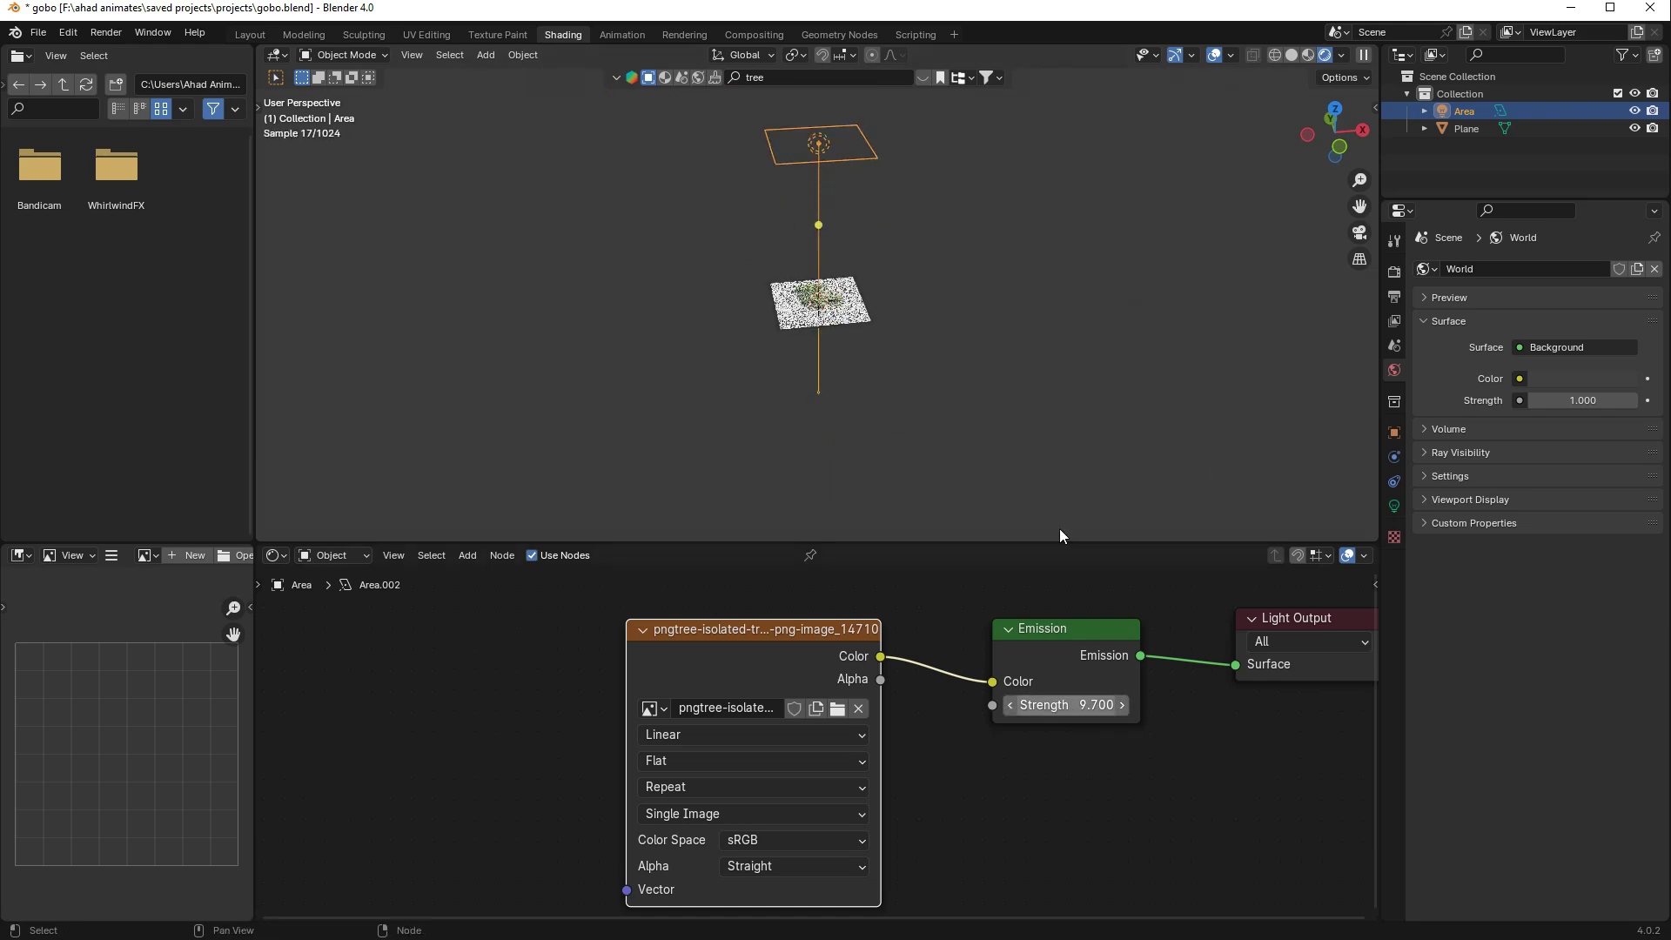
pyautogui.scroll(3, 1022, 371)
pyautogui.moveTo(1022, 371); pyautogui.dragTo(1010, 360, button='middle')
pyautogui.scroll(7, 1001, 349)
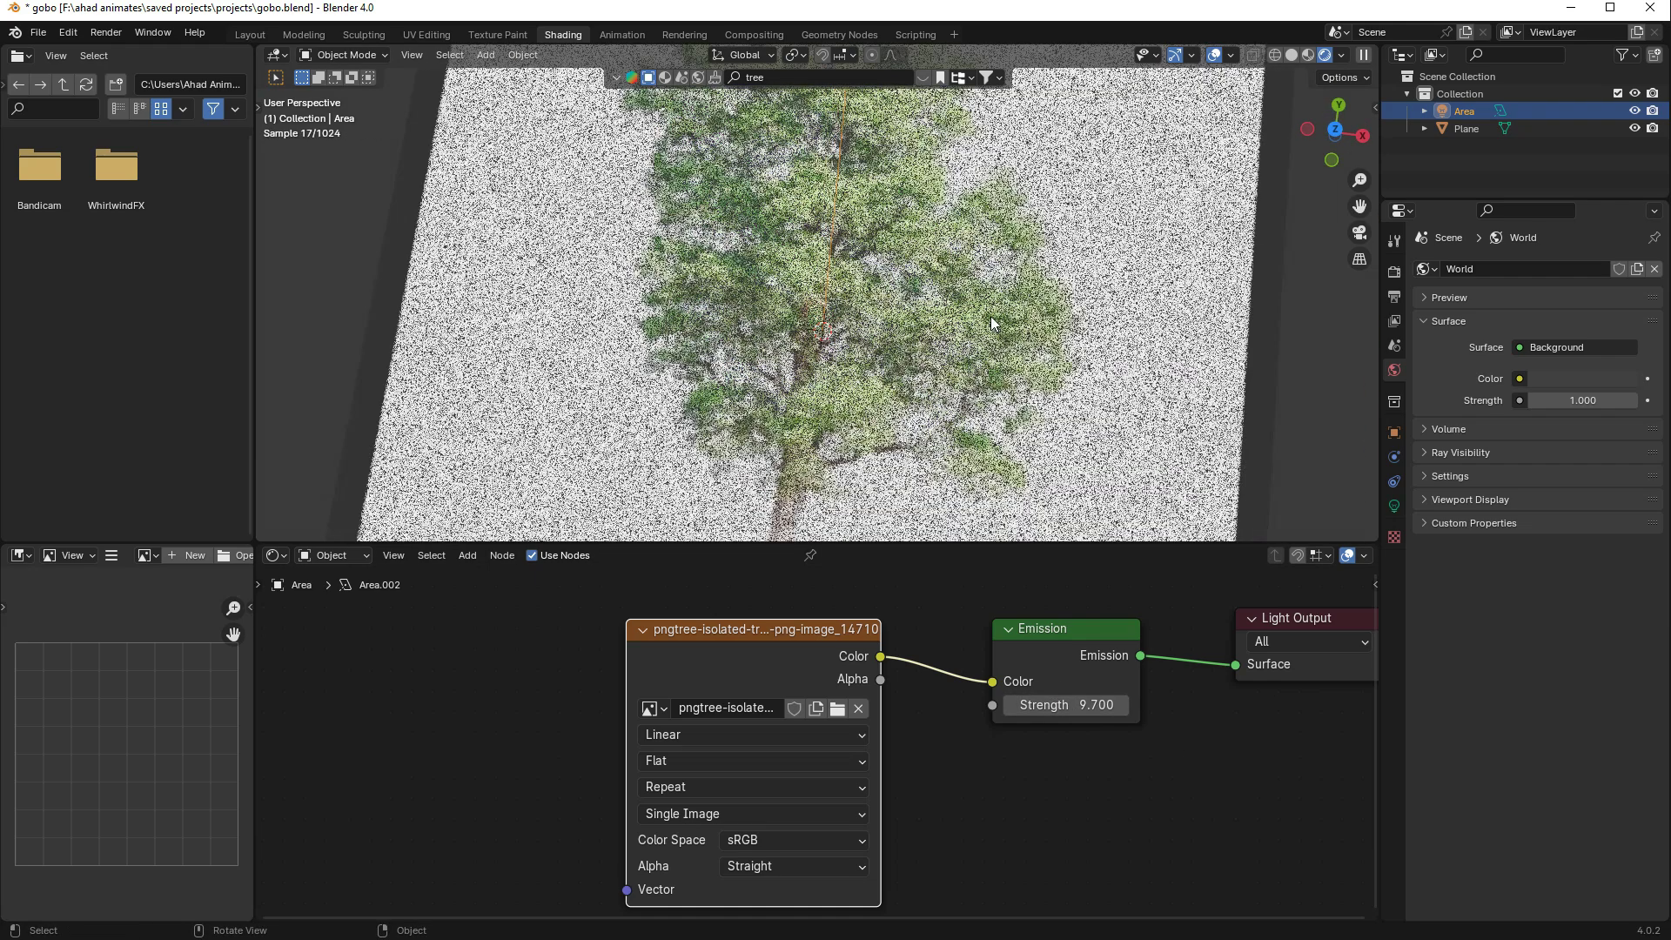
pyautogui.scroll(-6, 1004, 311)
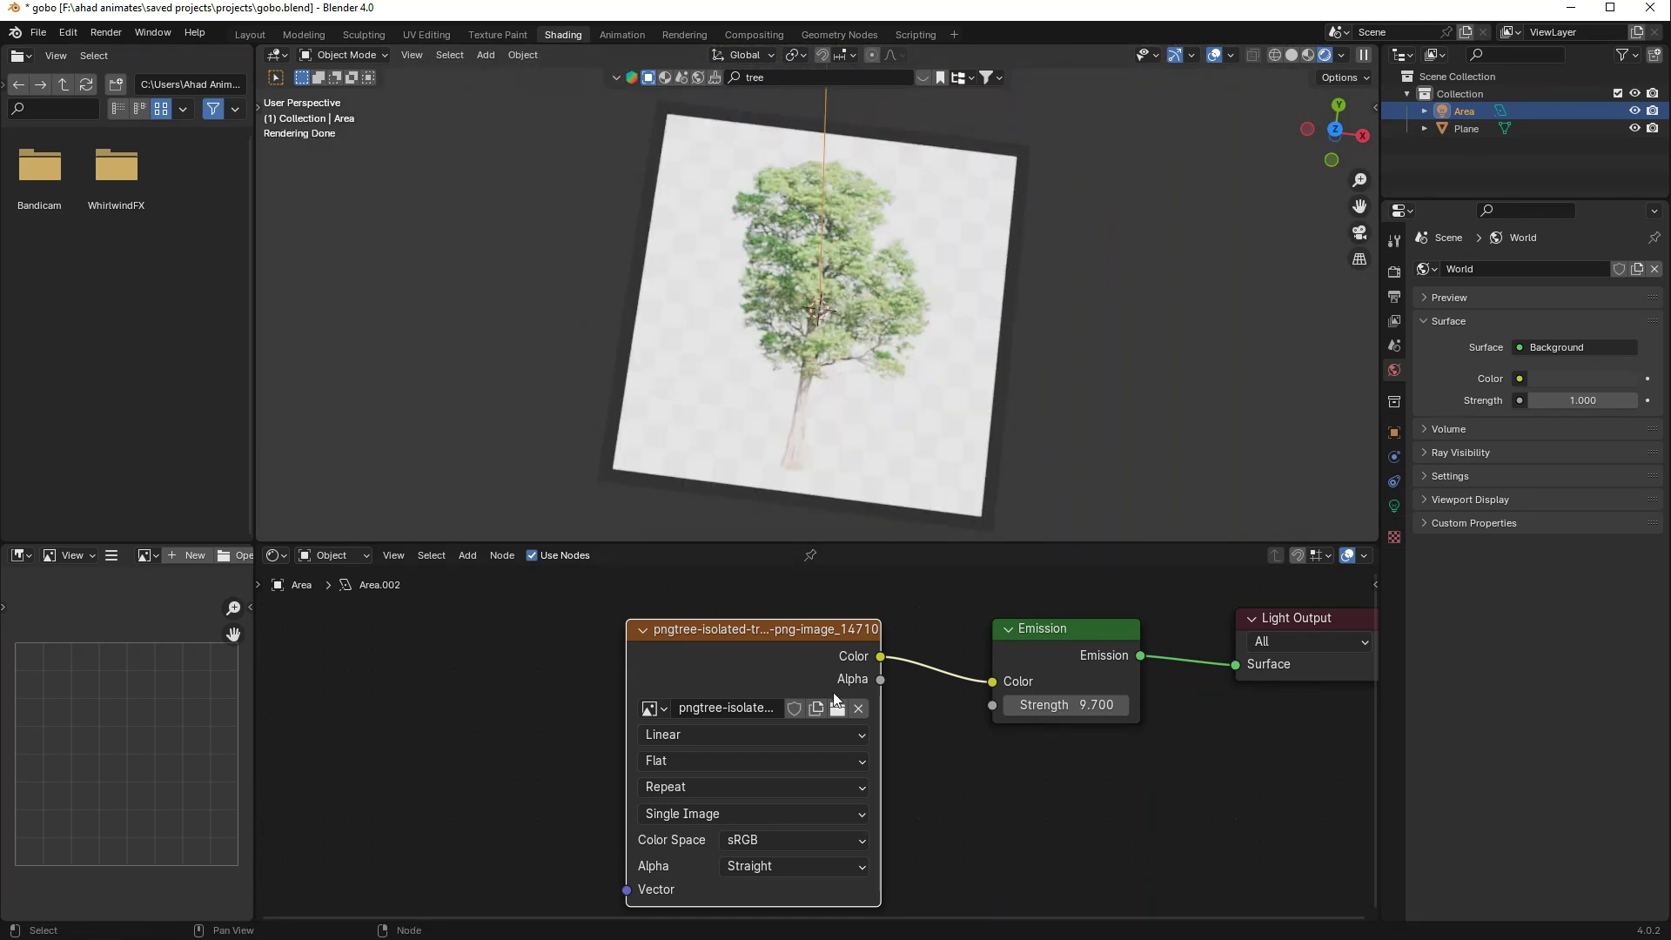
# - Insert a Color Ramp node between the Image Texture and Emission nodes, making room for it first
pyautogui.moveTo(834, 697); pyautogui.dragTo(621, 673)
pyautogui.hotkey('shift', 'a')
pyautogui.click(910, 604)
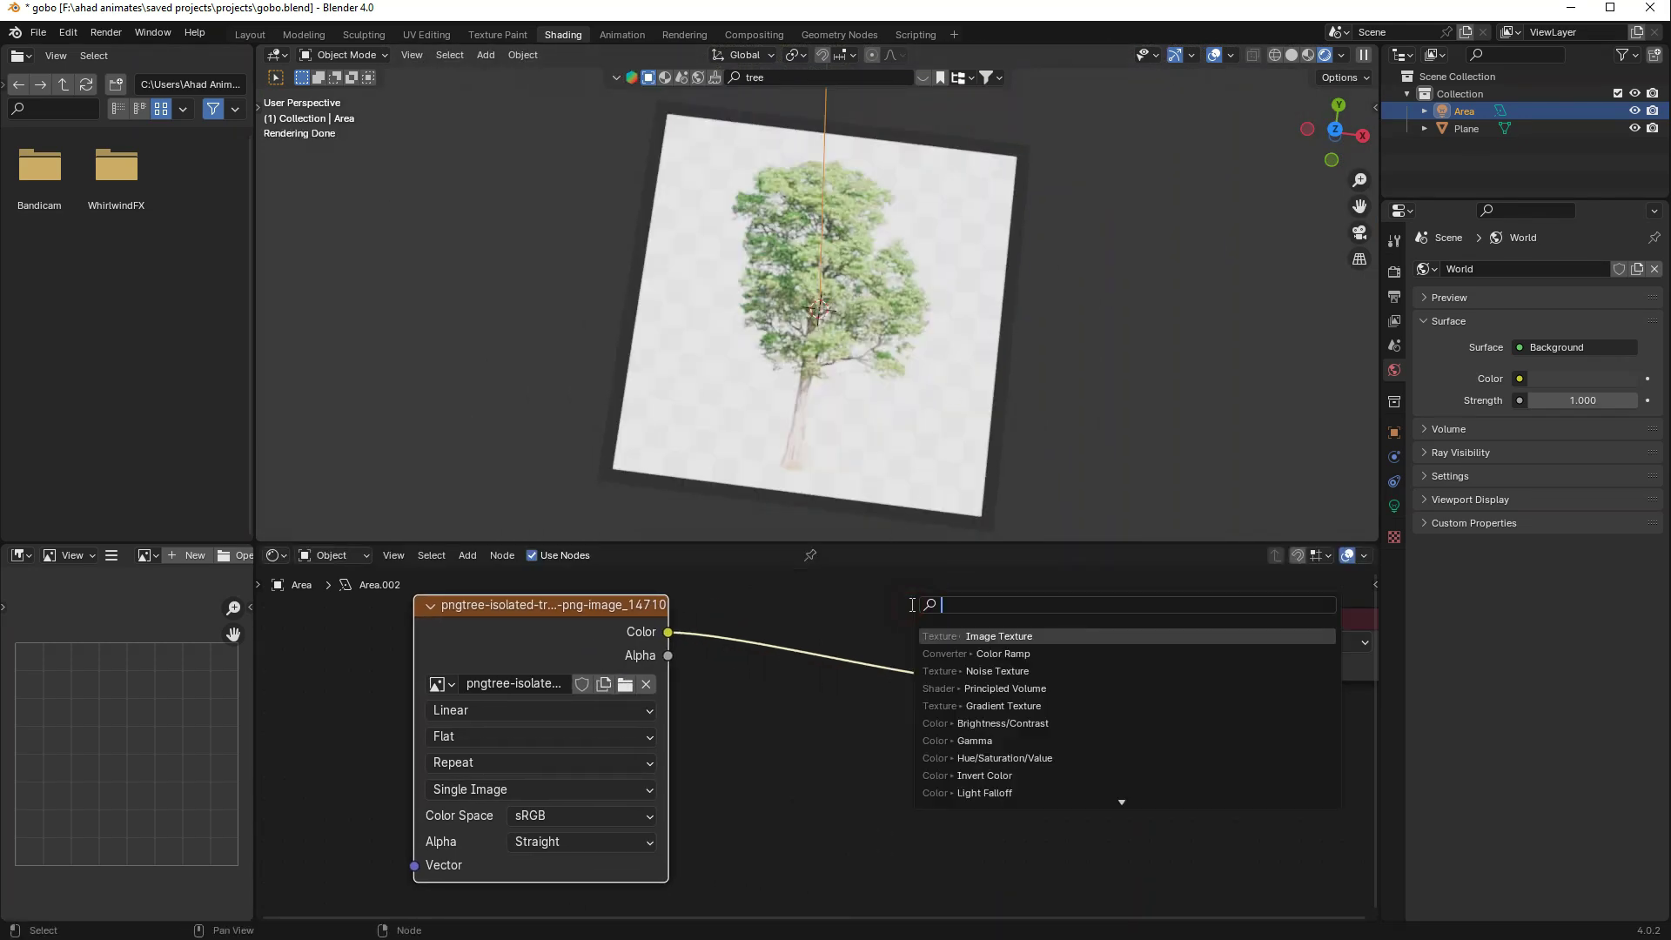
pyautogui.write('c ramp')
pyautogui.press('Return')
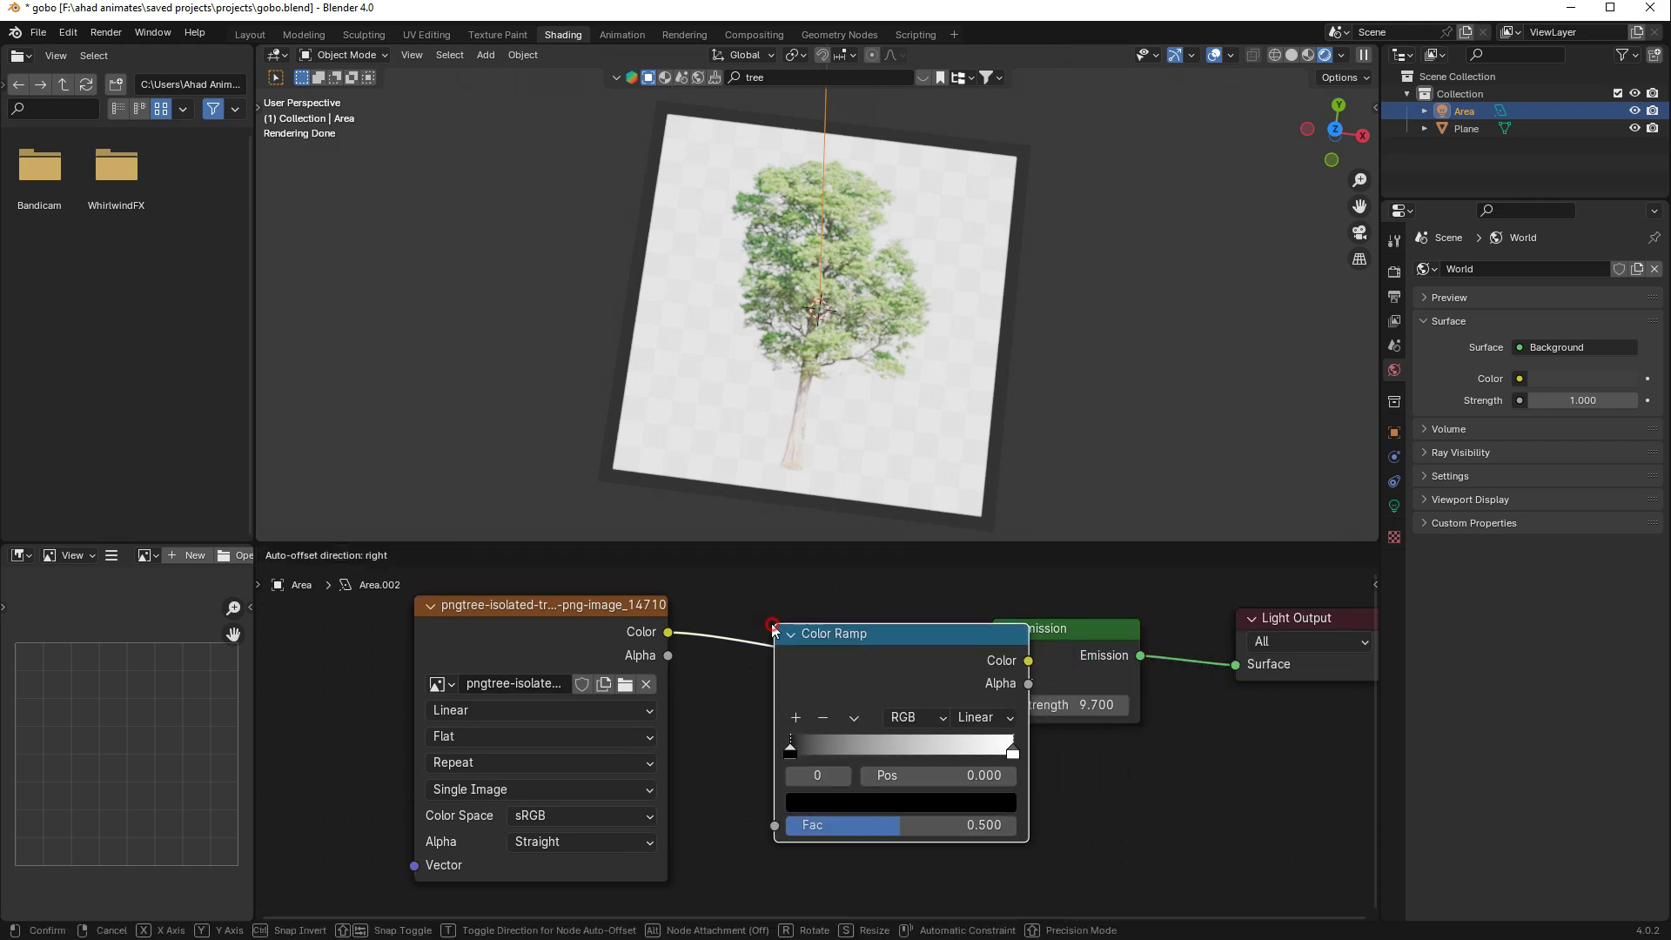
pyautogui.click(772, 628)
# - Move the Color Ramp's black stop to position 0.245
pyautogui.scroll(2, 932, 645)
pyautogui.moveTo(725, 745); pyautogui.dragTo(810, 755)
pyautogui.moveTo(822, 336); pyautogui.dragTo(865, 367, button='middle')
pyautogui.scroll(-4, 865, 367)
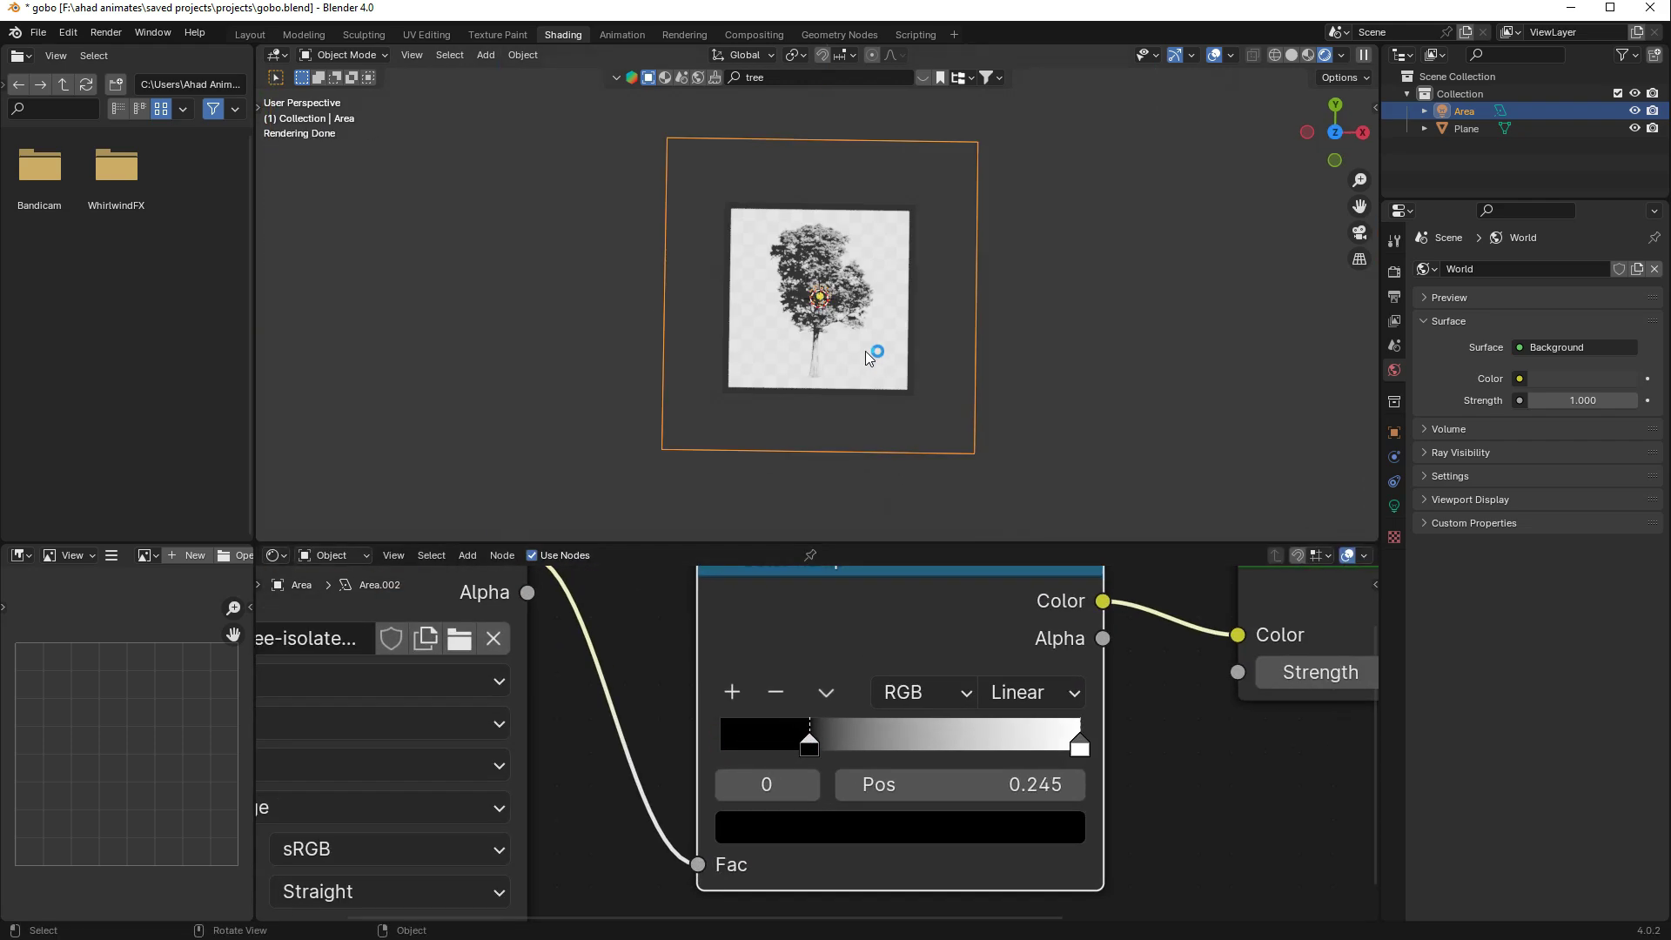
# - Add a cube at the plane's centre and raise it along Z to sit above the plane
pyautogui.press('g')
pyautogui.rightClick(798, 364)
pyautogui.hotkey('shift', 'a')
pyautogui.moveTo(844, 280)
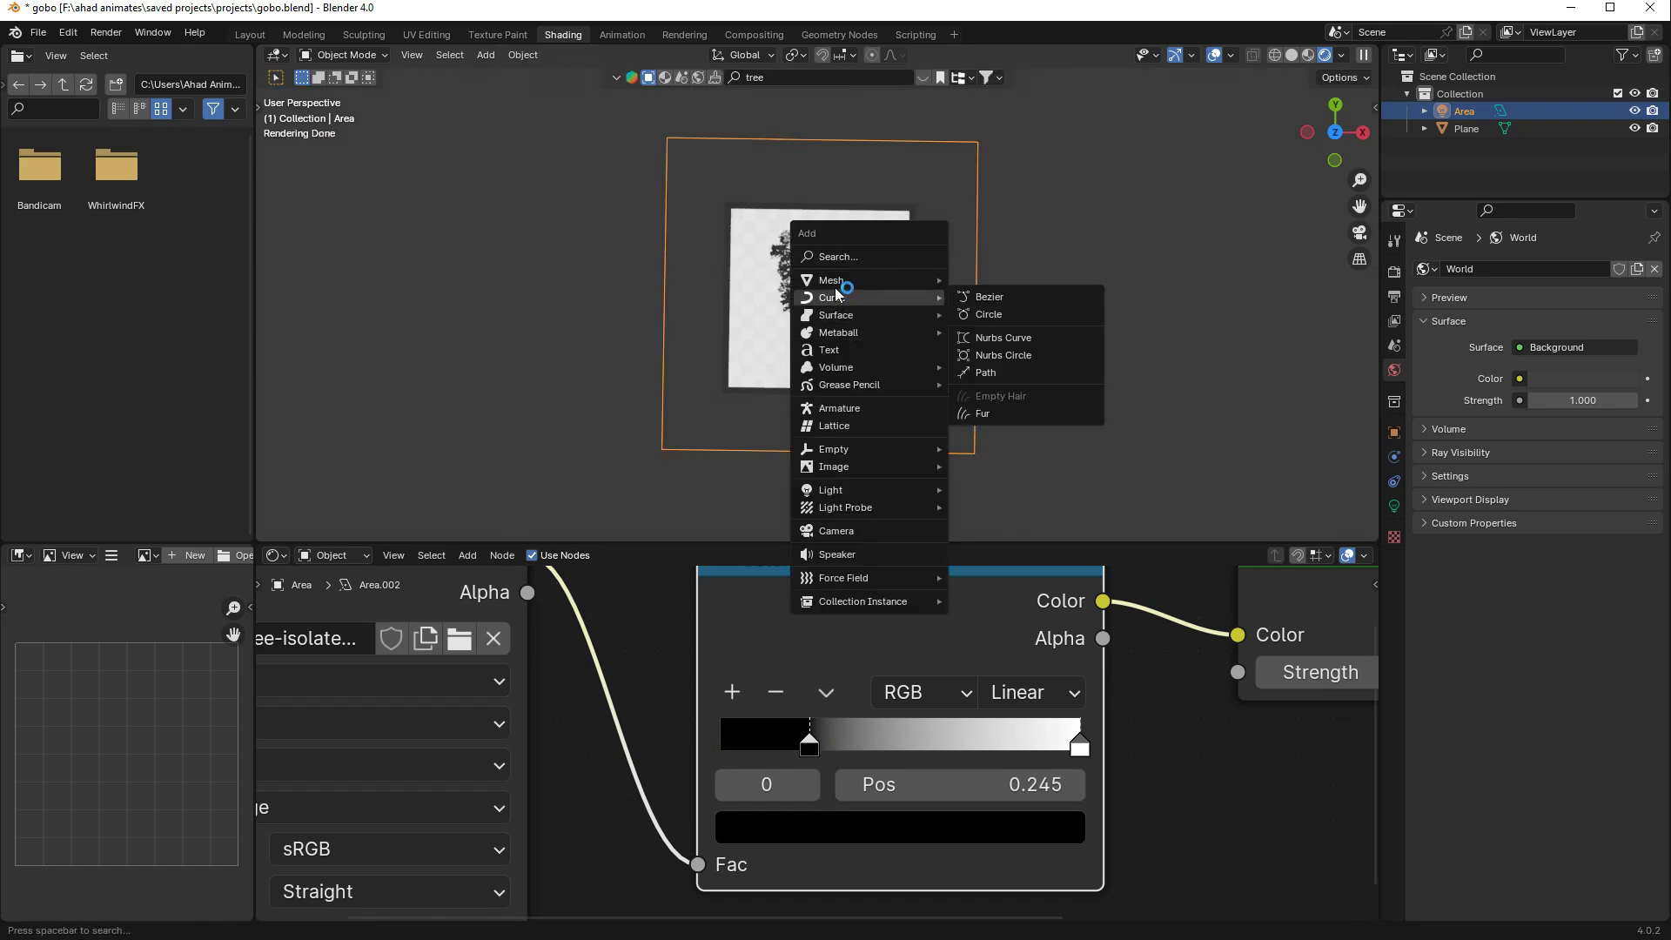
pyautogui.click(1026, 301)
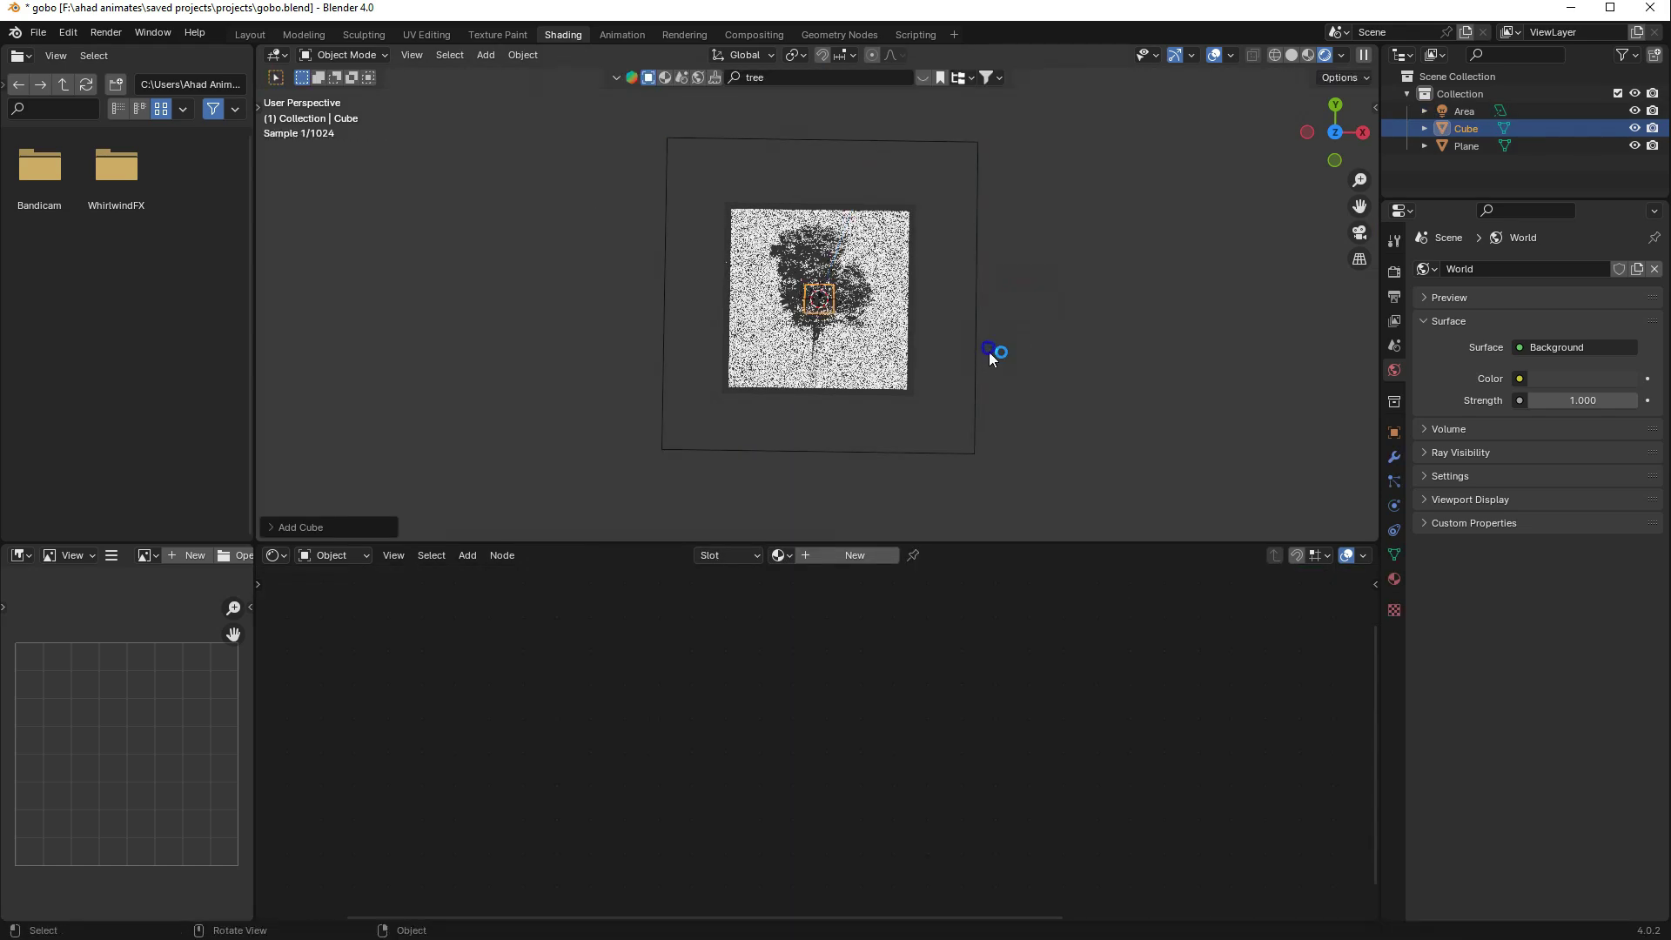
pyautogui.moveTo(988, 351); pyautogui.dragTo(989, 191, button='middle')
pyautogui.scroll(3, 989, 183)
pyautogui.press('g')
pyautogui.press('z')
pyautogui.click(989, 138)
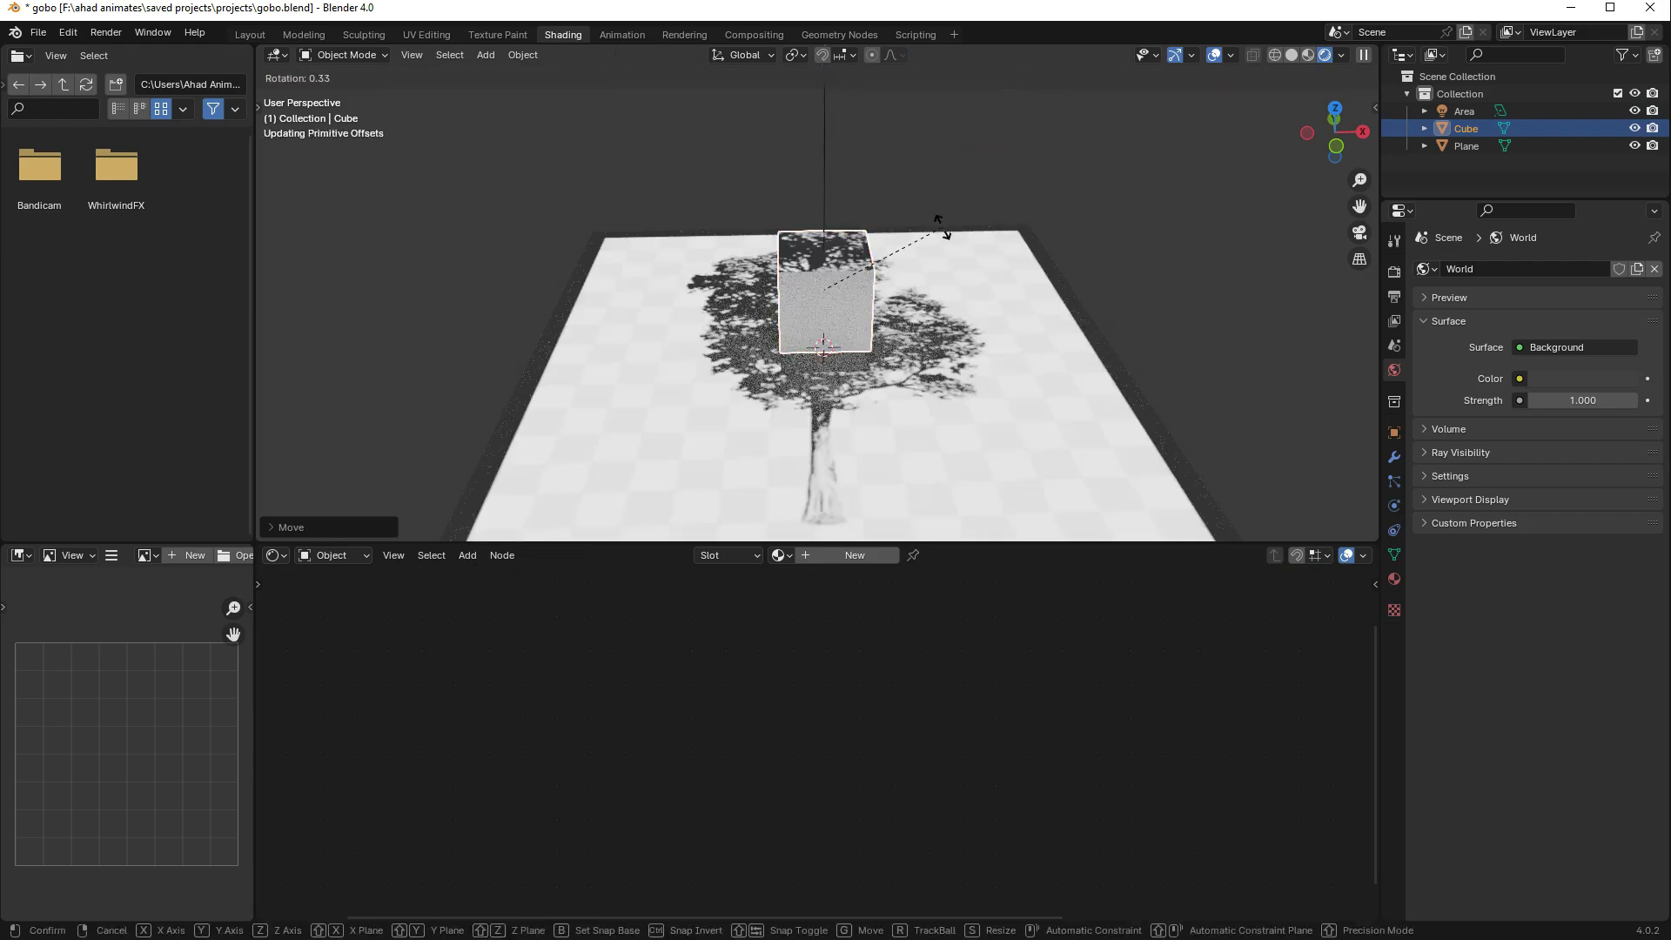
# - Tilt the cube freely with trackball rotation so it stands at an angle in the projected light
pyautogui.press('r')
pyautogui.press('r')
pyautogui.click(1109, 247)
pyautogui.moveTo(1109, 247); pyautogui.dragTo(1110, 358, button='middle')
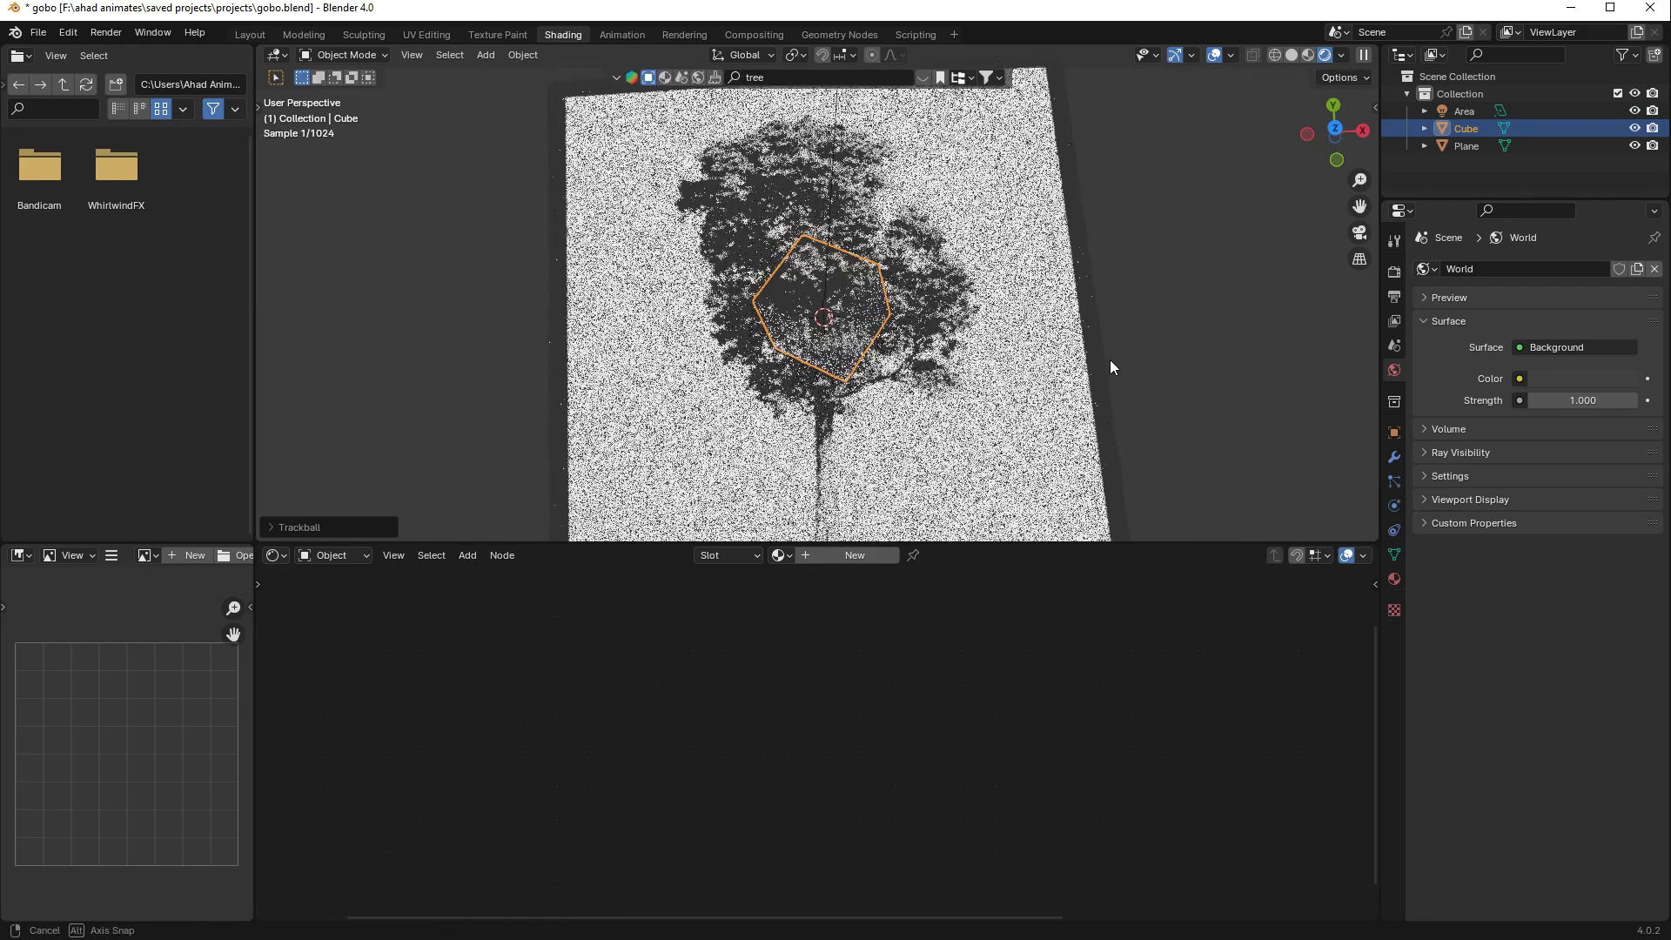
pyautogui.scroll(3, 1110, 358)
pyautogui.press('r')
pyautogui.press('r')
pyautogui.click(1027, 187)
pyautogui.moveTo(1027, 187); pyautogui.dragTo(1039, 201, button='middle')
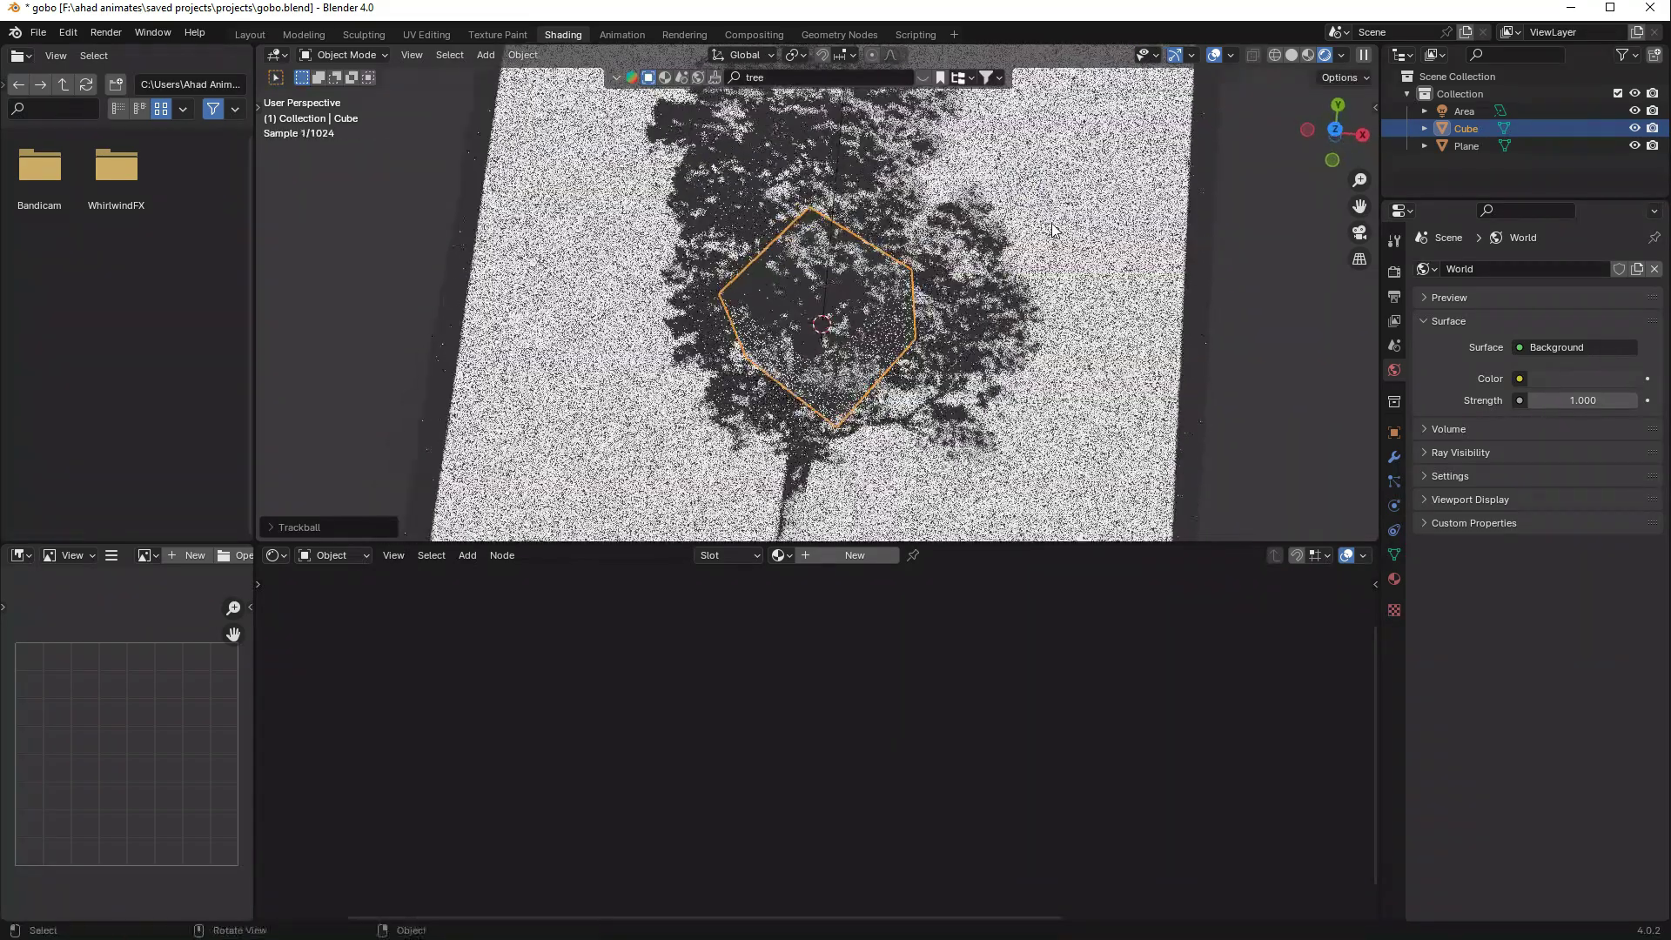
pyautogui.press('r')
pyautogui.press('r')
pyautogui.click(1029, 200)
# - Move the cube along negative X toward the outer edge of the projected tree crown
pyautogui.press('g')
pyautogui.press('x')
pyautogui.click(914, 197)
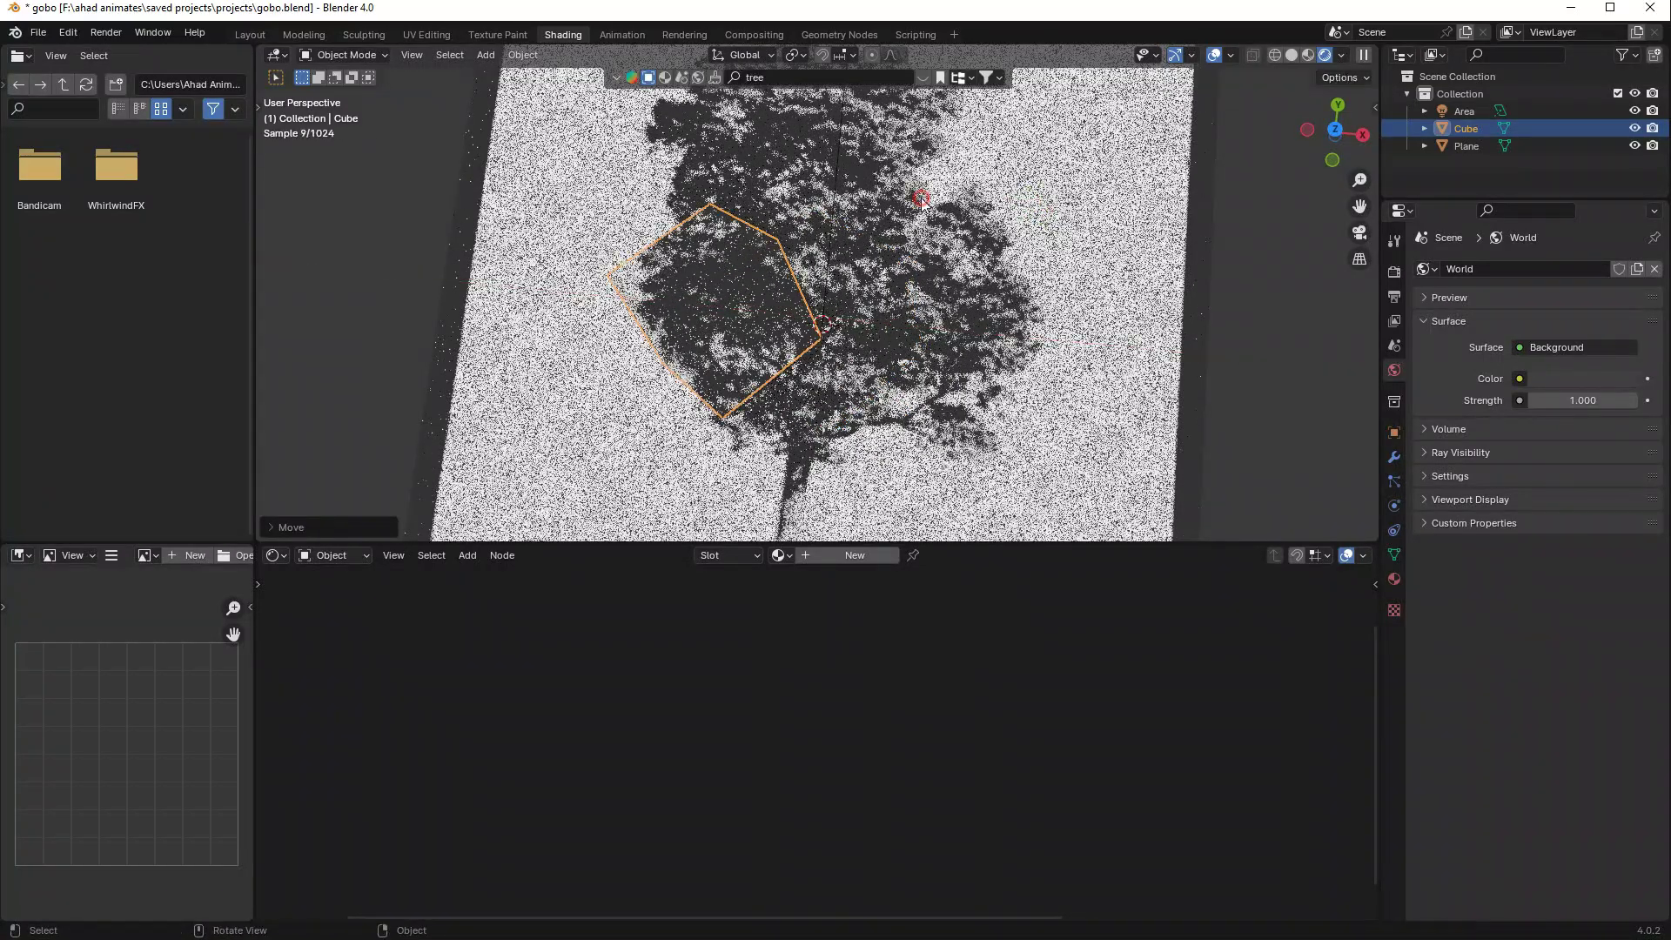
pyautogui.press('g')
pyautogui.press('x')
pyautogui.click(897, 201)
pyautogui.scroll(-3, 897, 201)
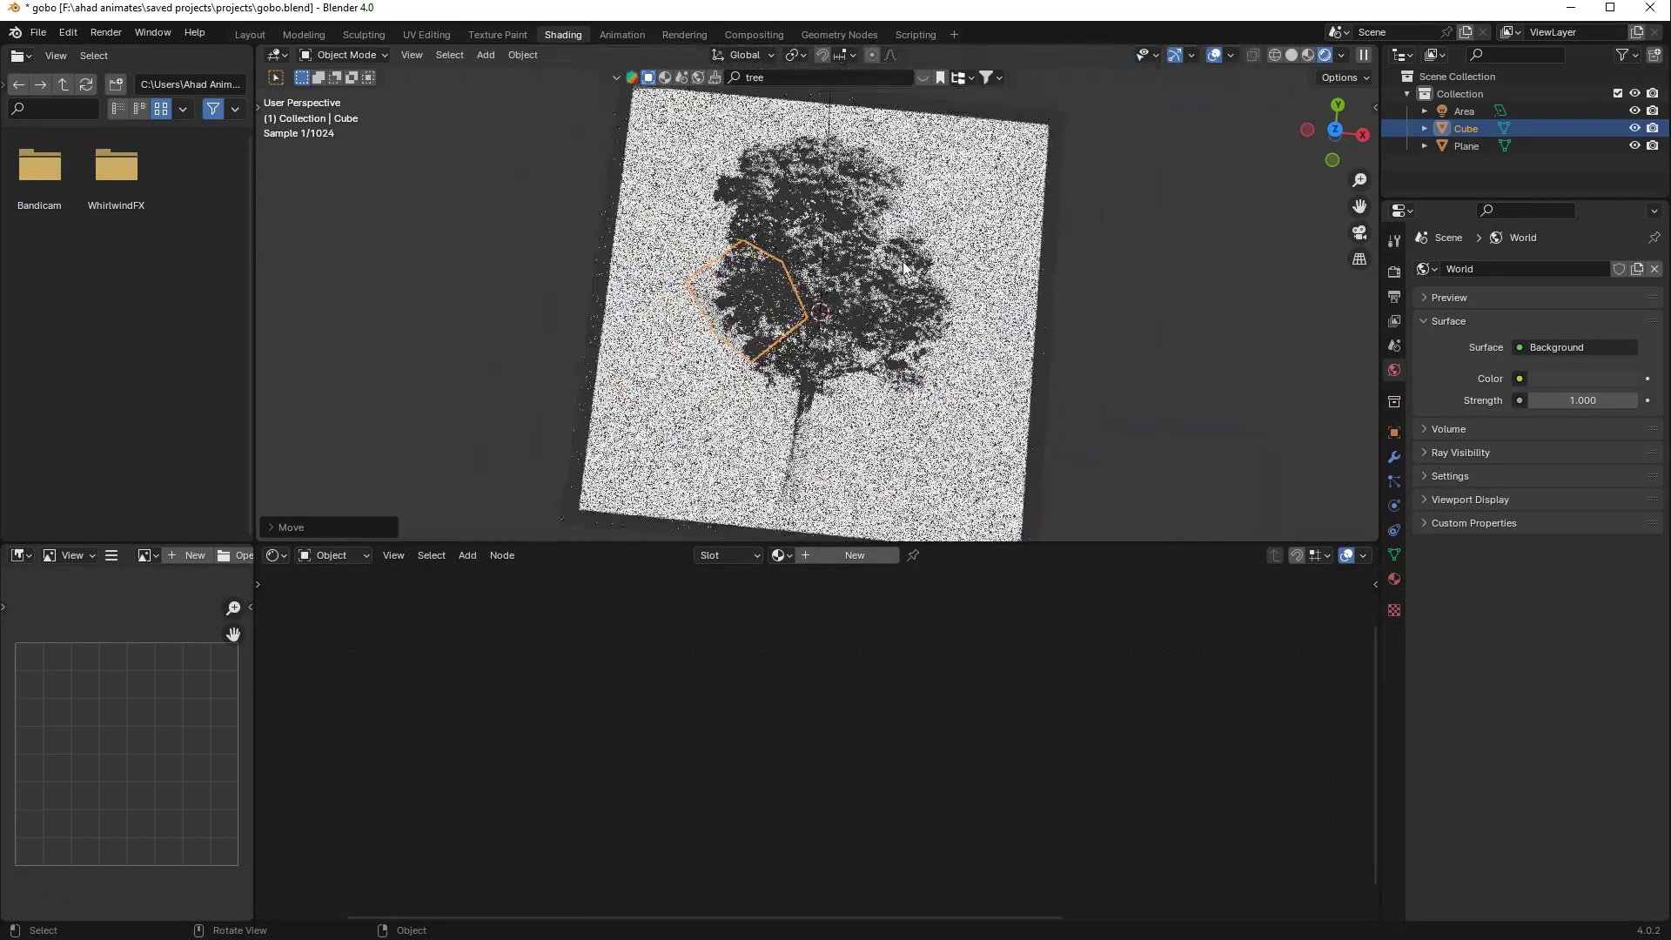
# - Examine how the tree image falls across the plane and cube, and reselect the area light above them
pyautogui.click(848, 453)
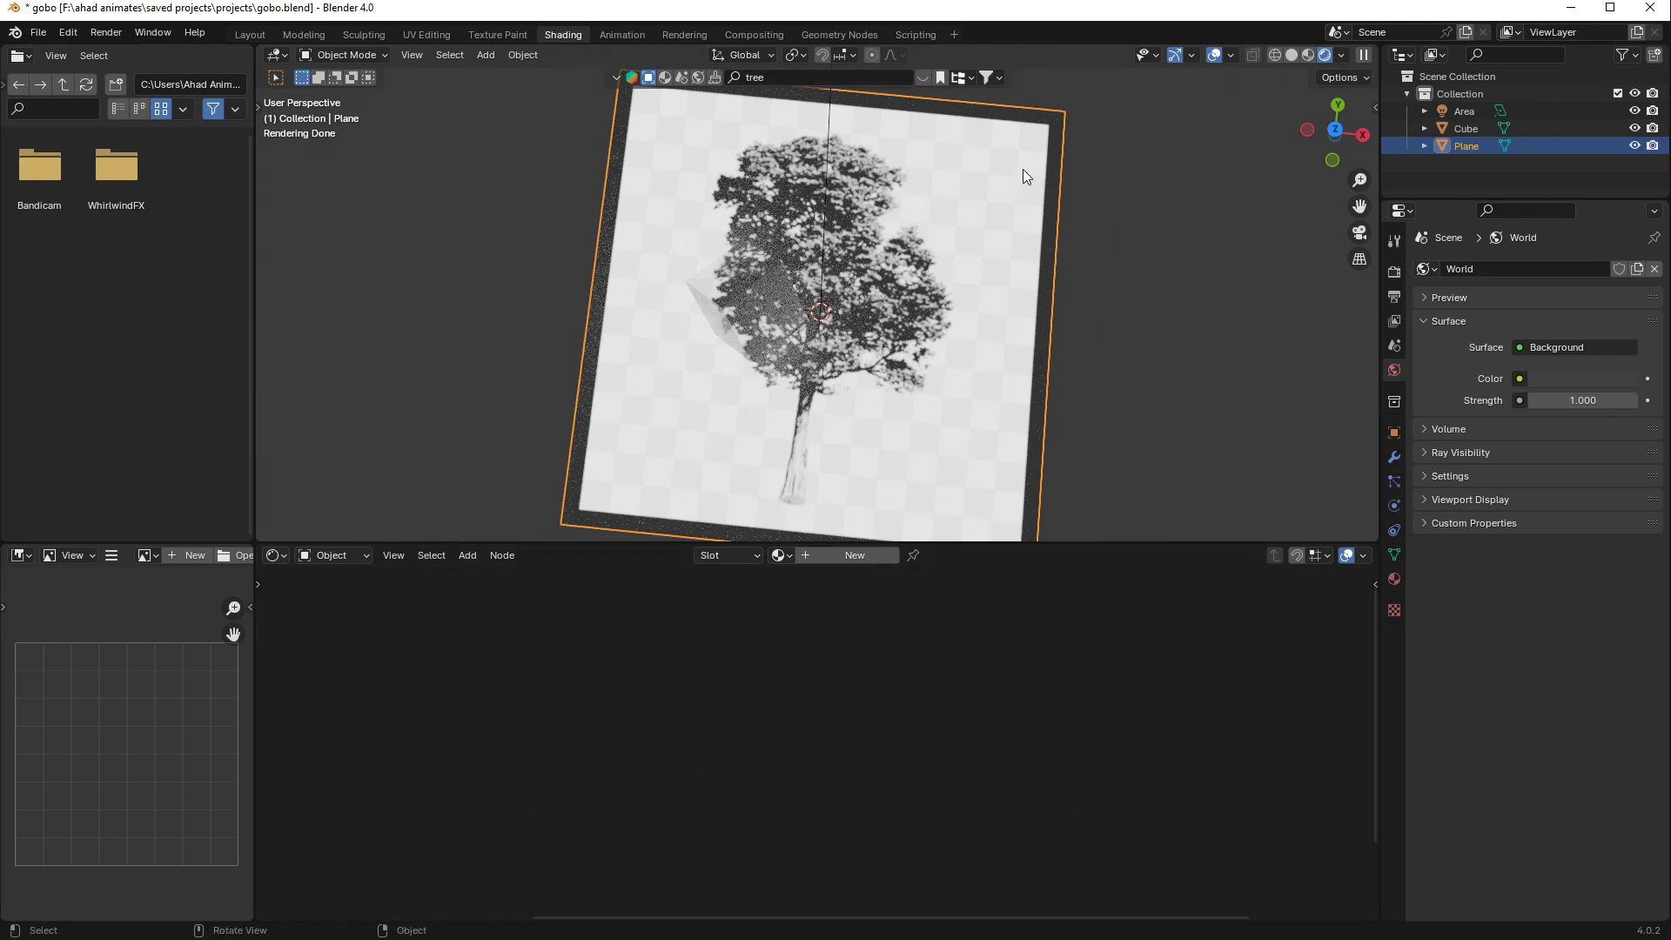
pyautogui.scroll(-1, 1078, 413)
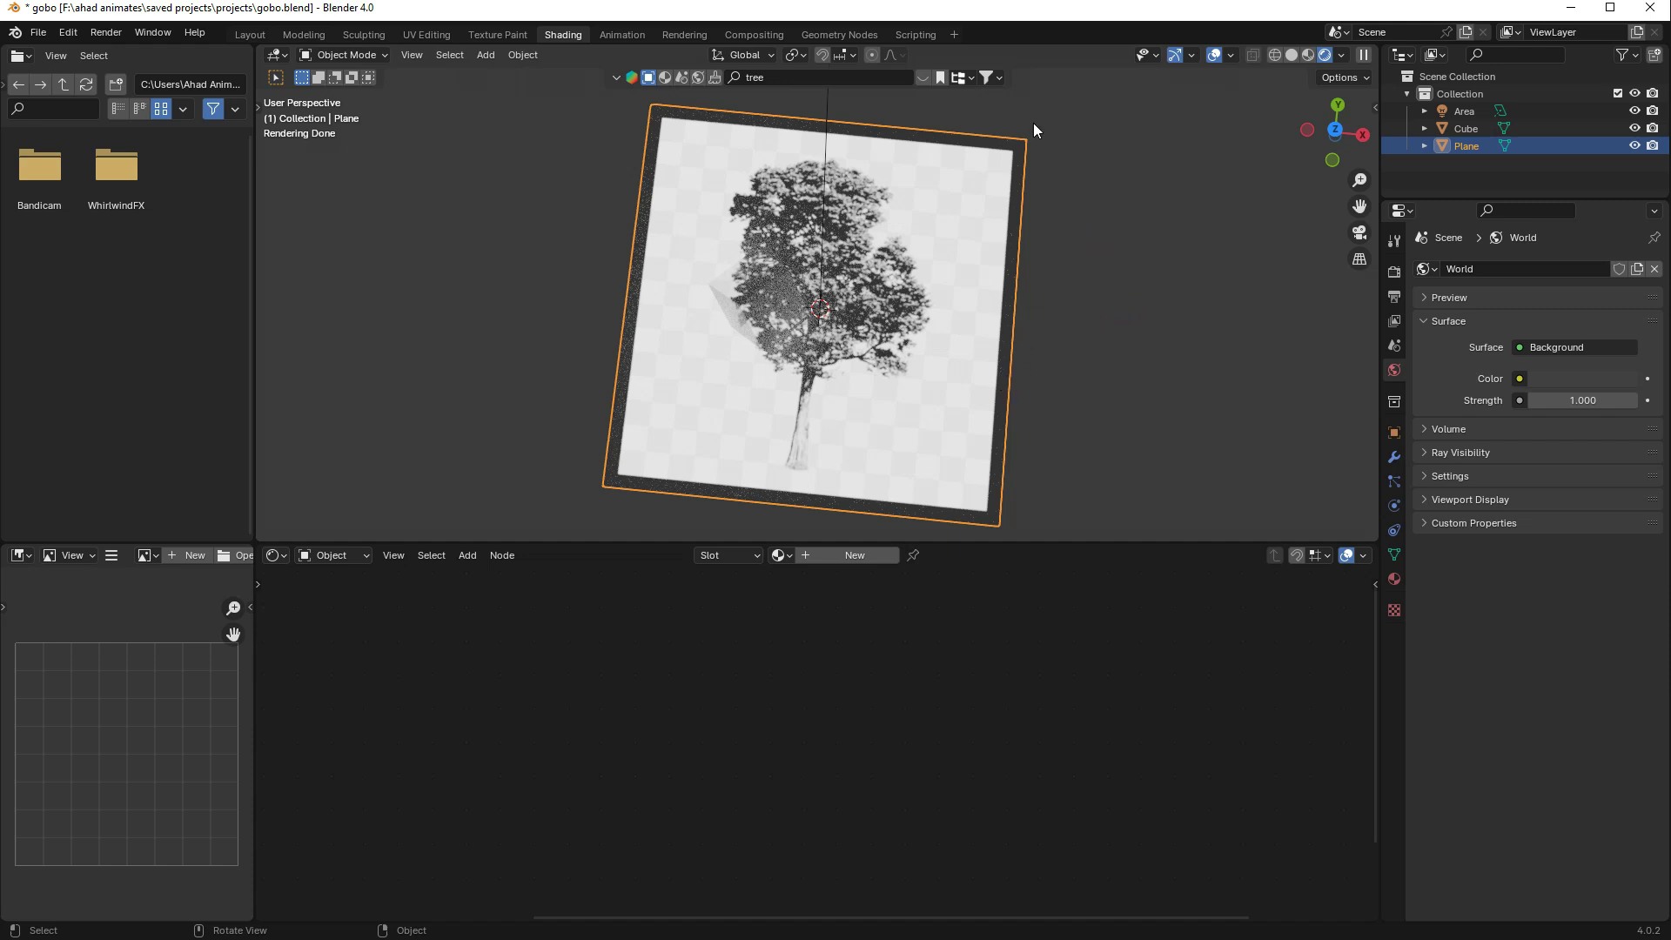
pyautogui.scroll(-5, 1001, 237)
pyautogui.moveTo(938, 243); pyautogui.dragTo(821, 134, button='middle')
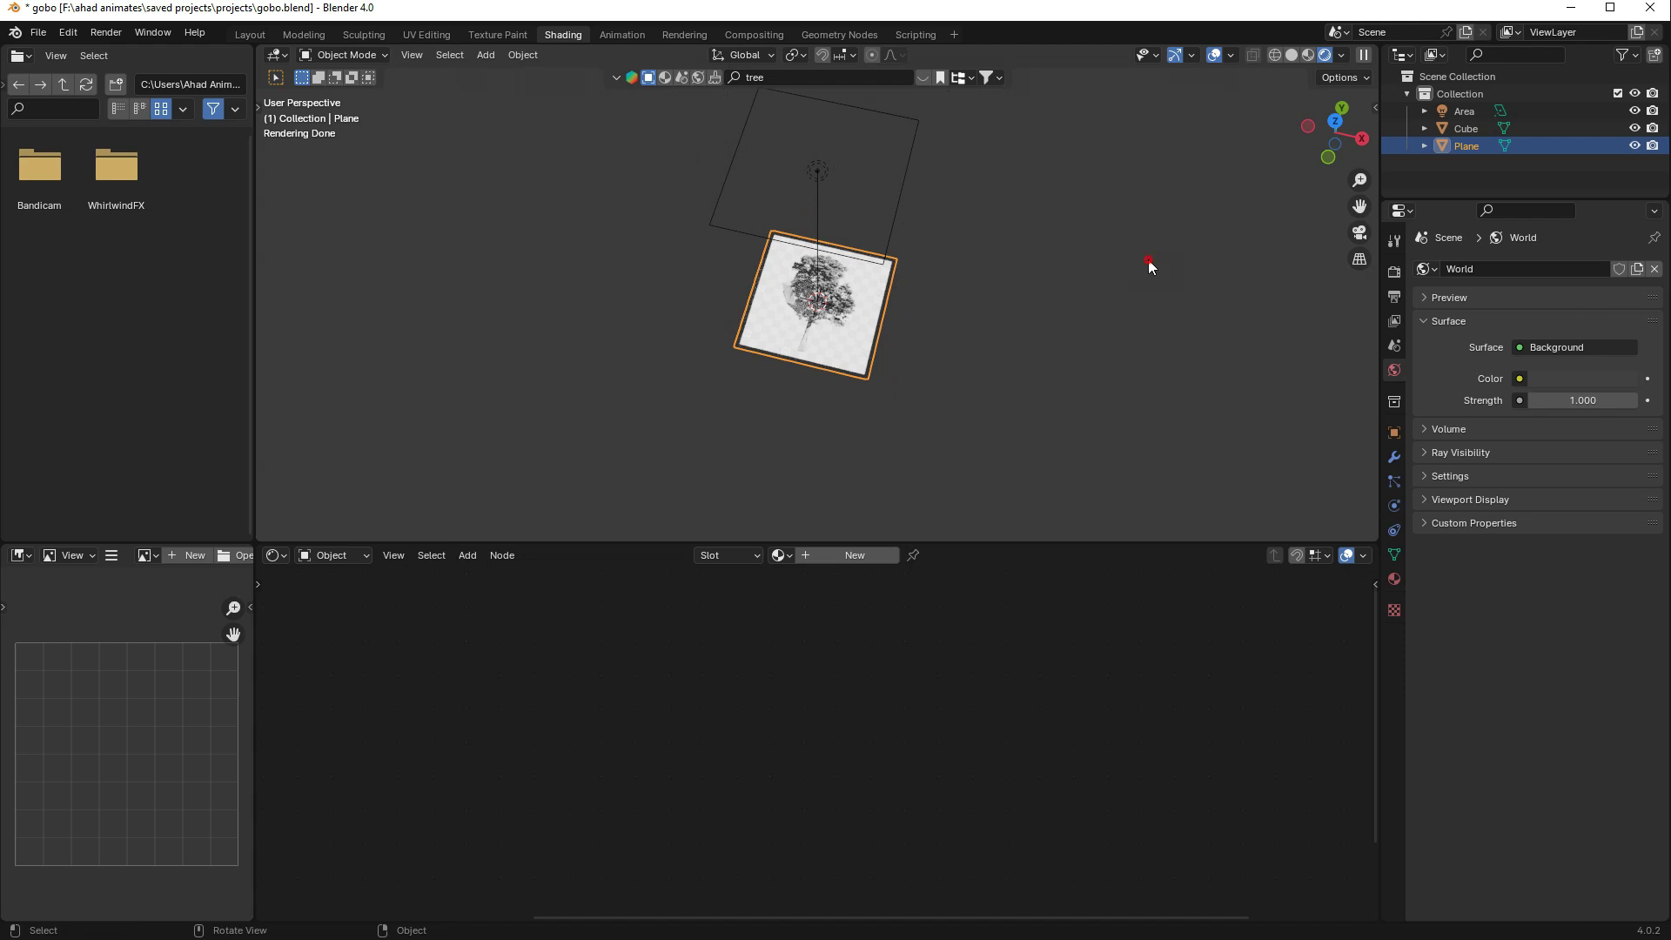
pyautogui.click(1147, 259)
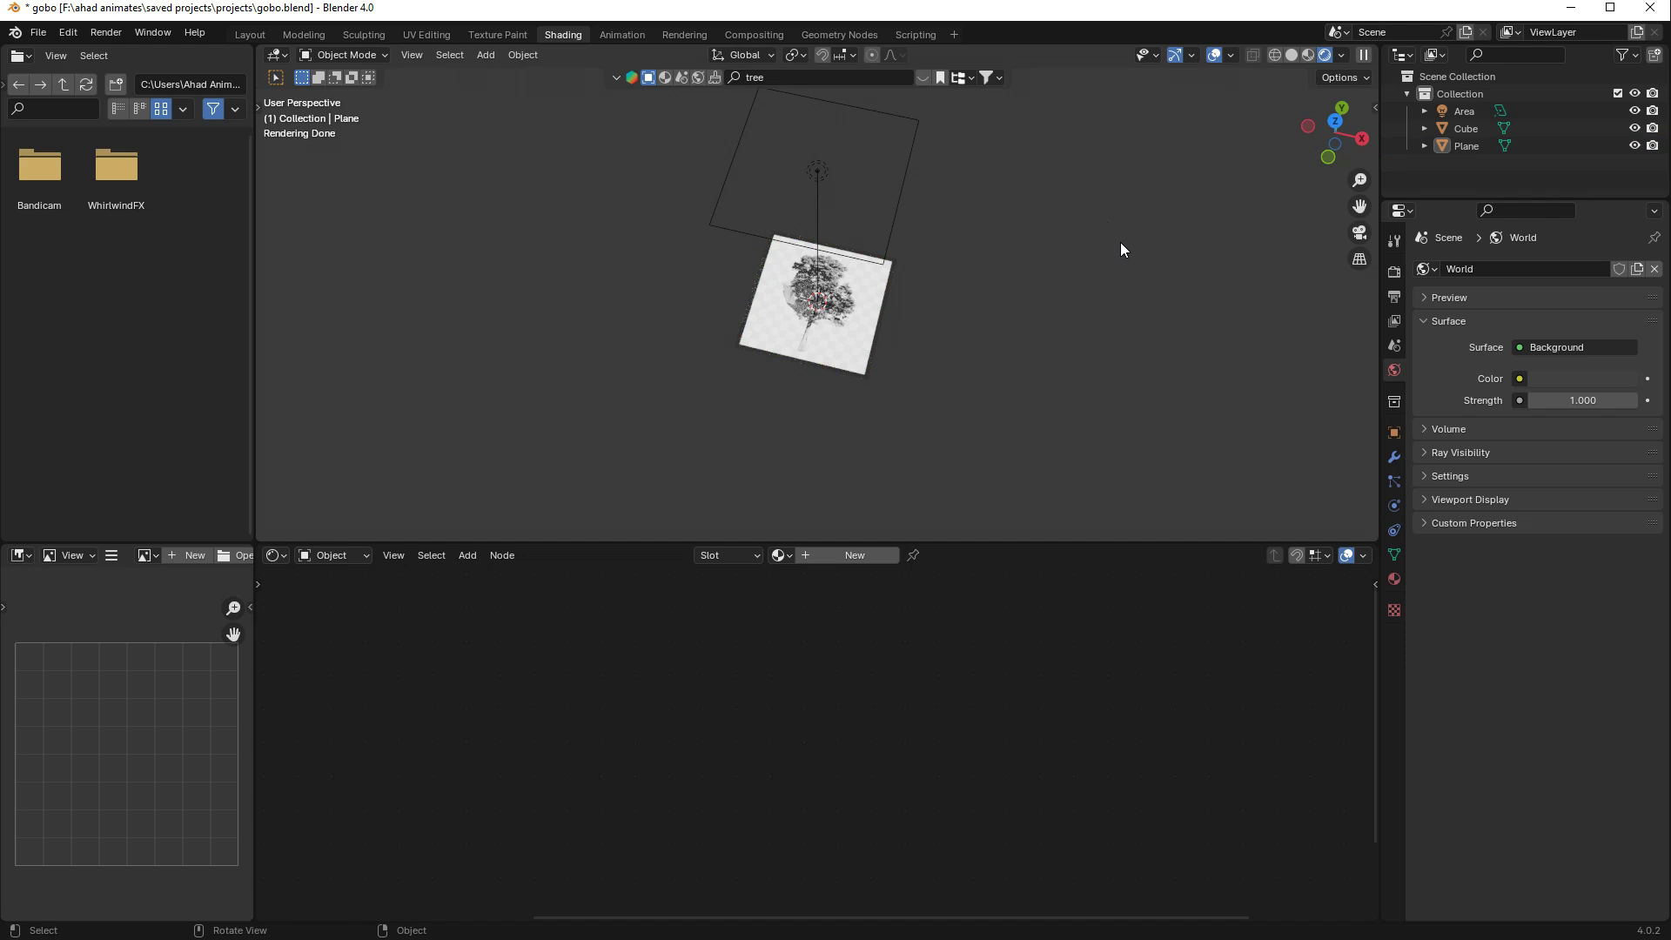
pyautogui.click(824, 174)
pyautogui.moveTo(836, 180); pyautogui.dragTo(979, 211, button='middle')
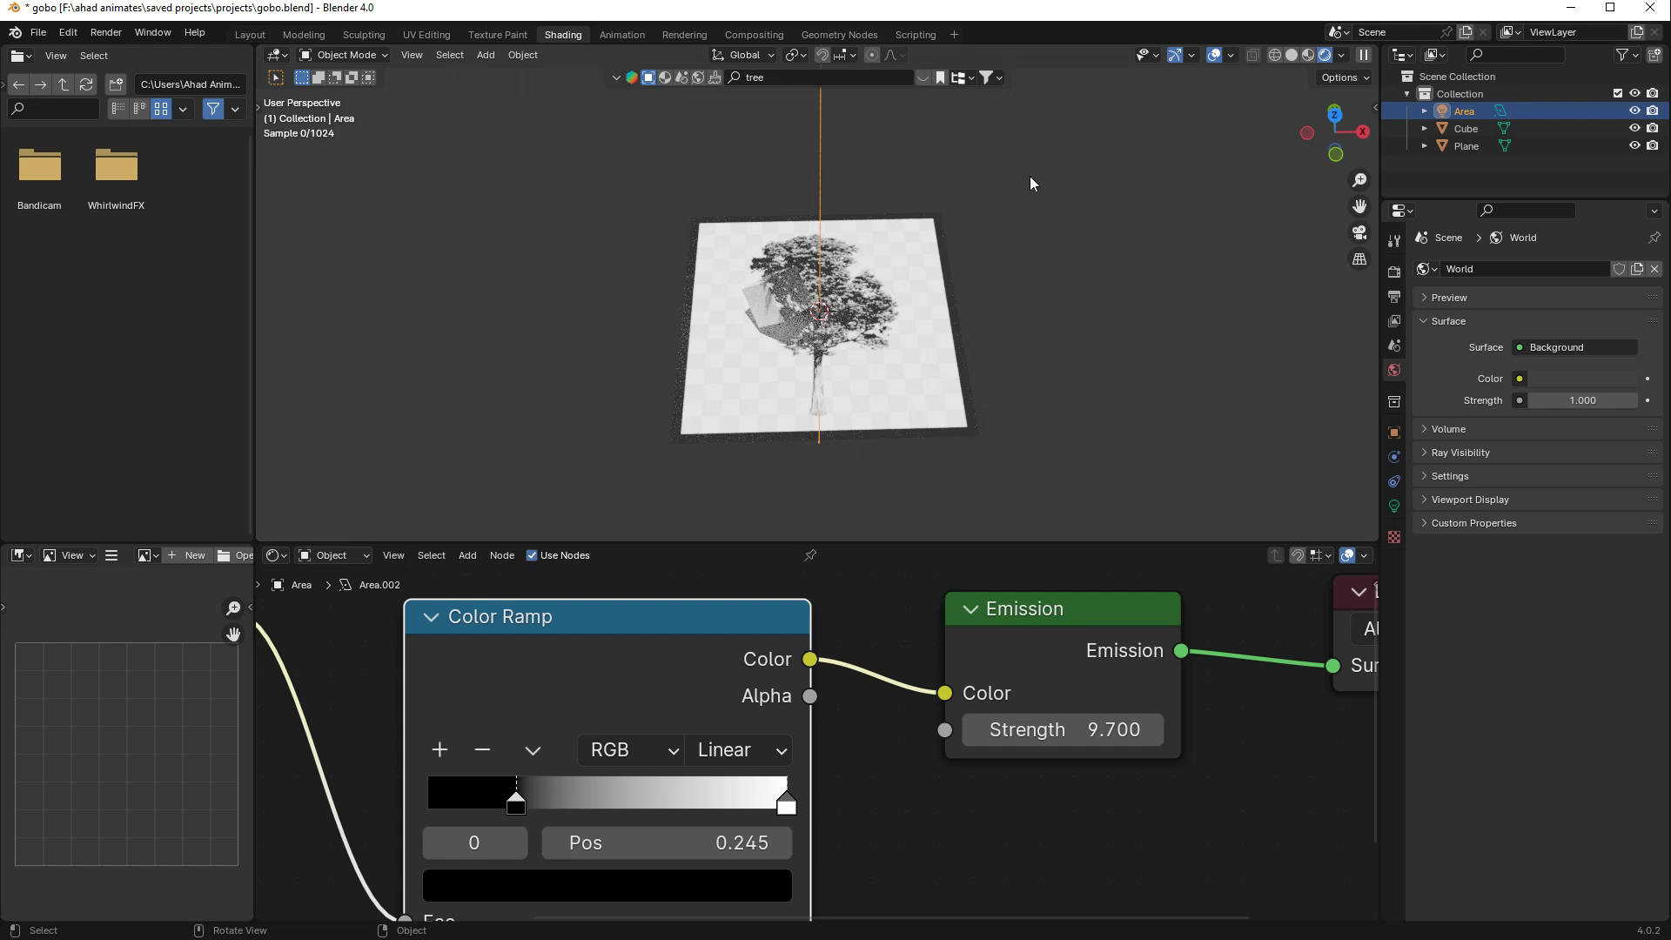
pyautogui.moveTo(1031, 176); pyautogui.dragTo(999, 174, button='middle')
pyautogui.scroll(-2, 999, 174)
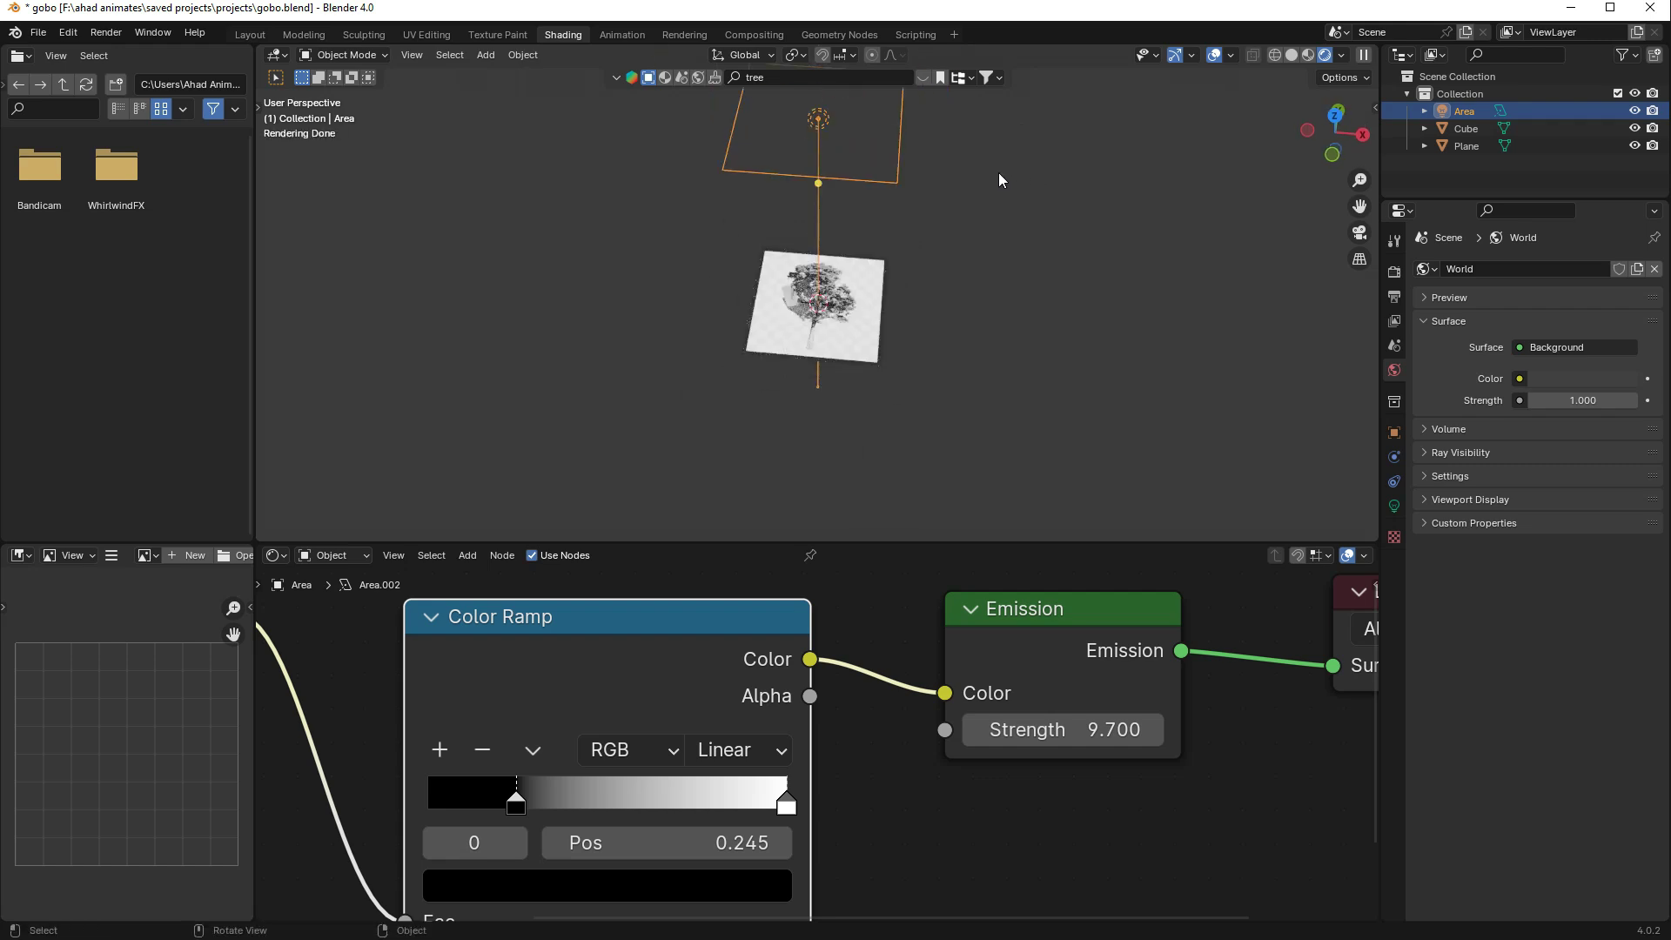